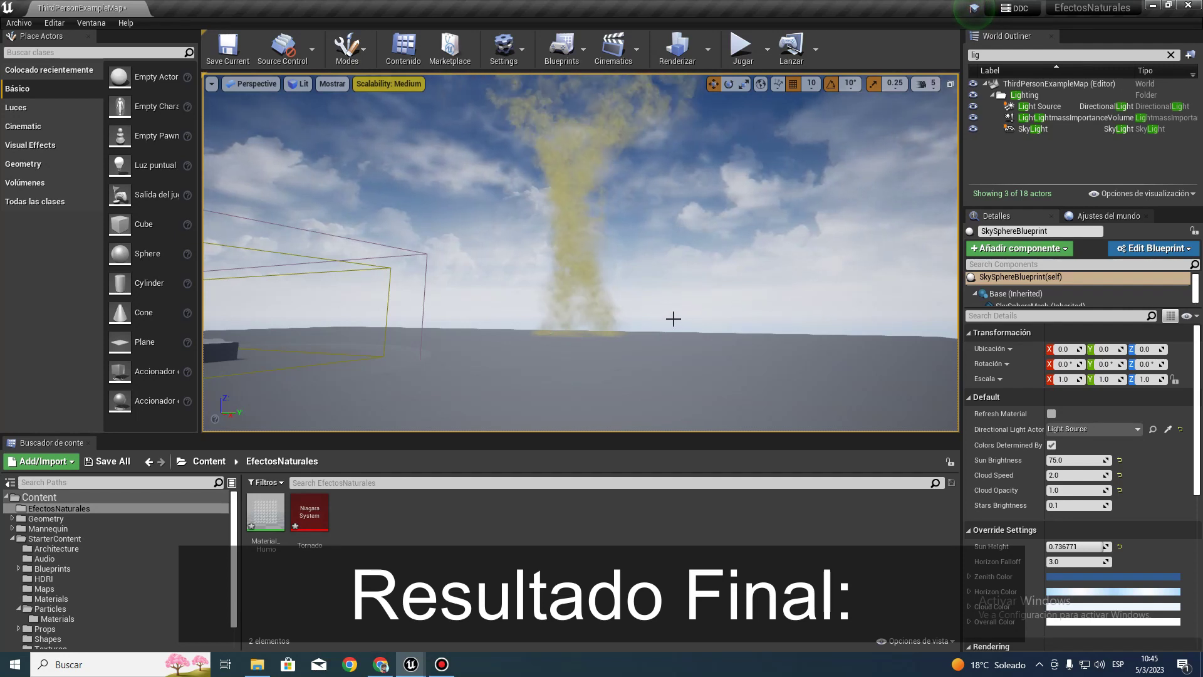
# Tilt the viewport up to preview the finished yellow smoke tornado.
pyautogui.moveTo(645, 309); pyautogui.dragTo(645, 270, button='right')
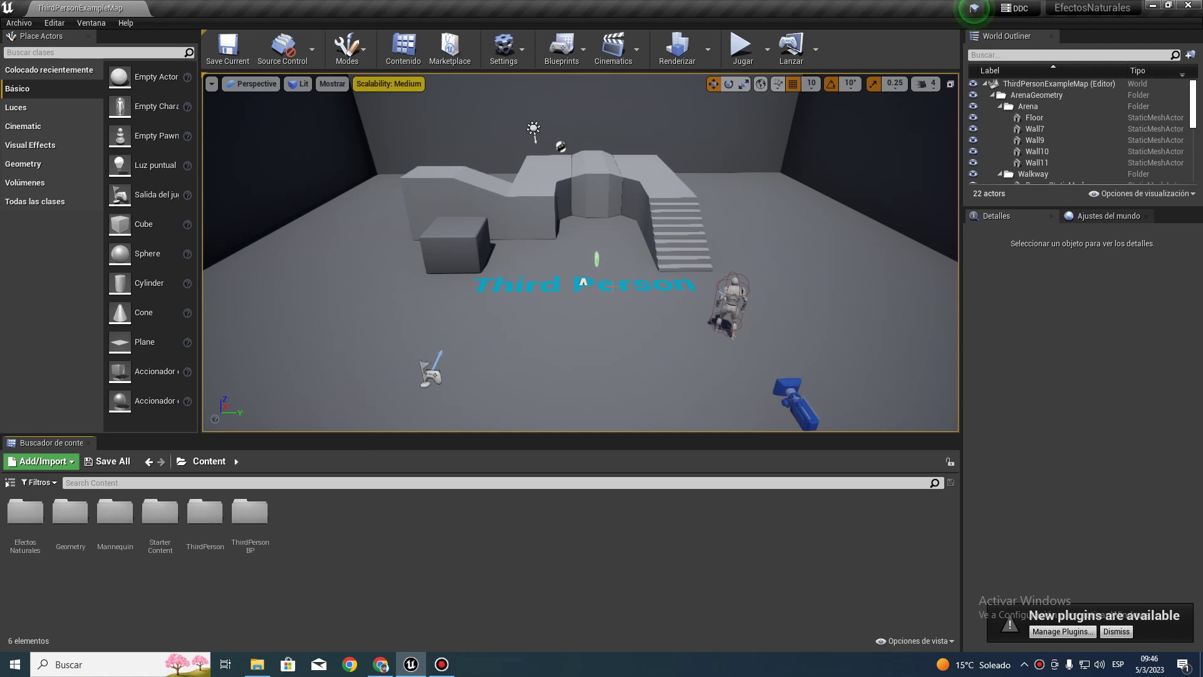
# Delete the small green DocumentationActor1 marker near the stairs, leaving 21 actors.
pyautogui.moveTo(580, 251)
pyautogui.mouseDown(button='right')
pyautogui.moveTo(564, 264)
pyautogui.moveTo(626, 264)
pyautogui.mouseUp(button='right')
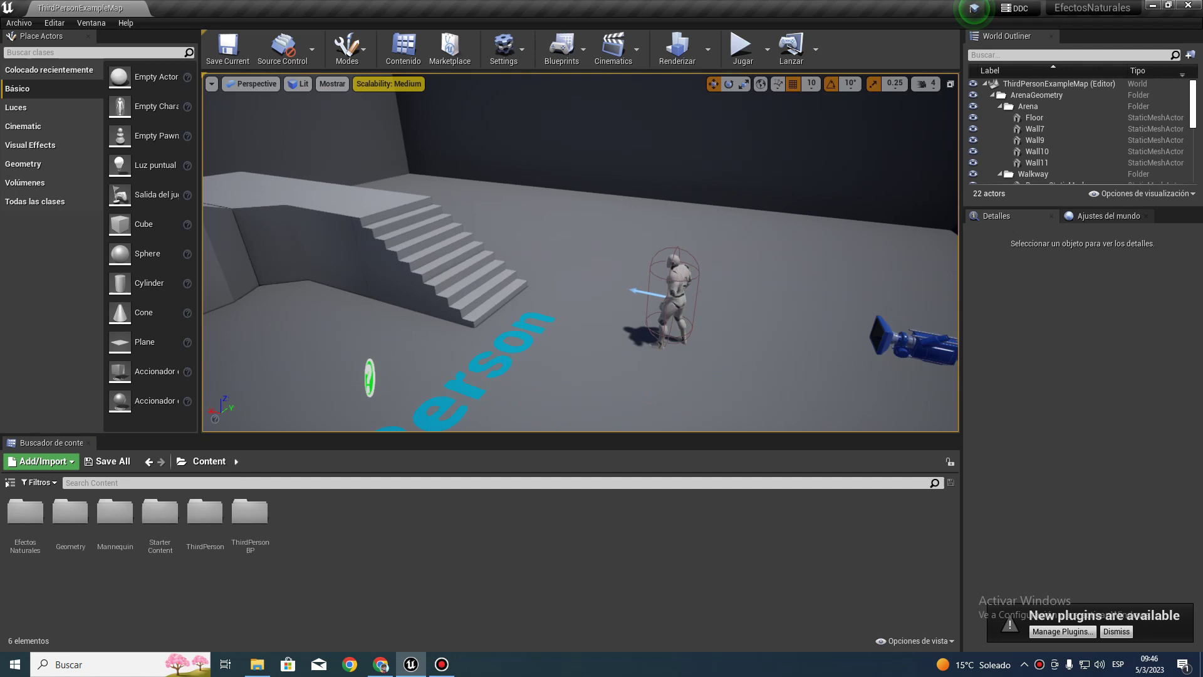
pyautogui.click(402, 377)
pyautogui.press('Delete')
pyautogui.moveTo(503, 324); pyautogui.dragTo(656, 324, button='right')
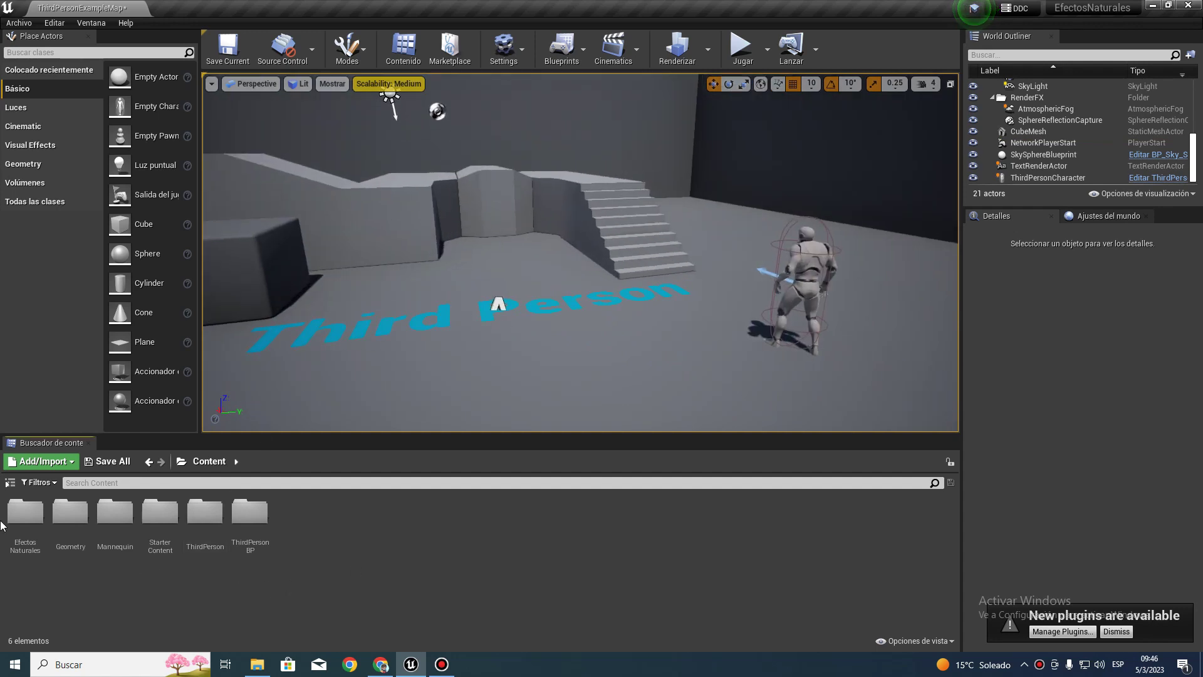
# Open the empty EfectosNaturales folder in the Content Browser.
pyautogui.click(29, 514)
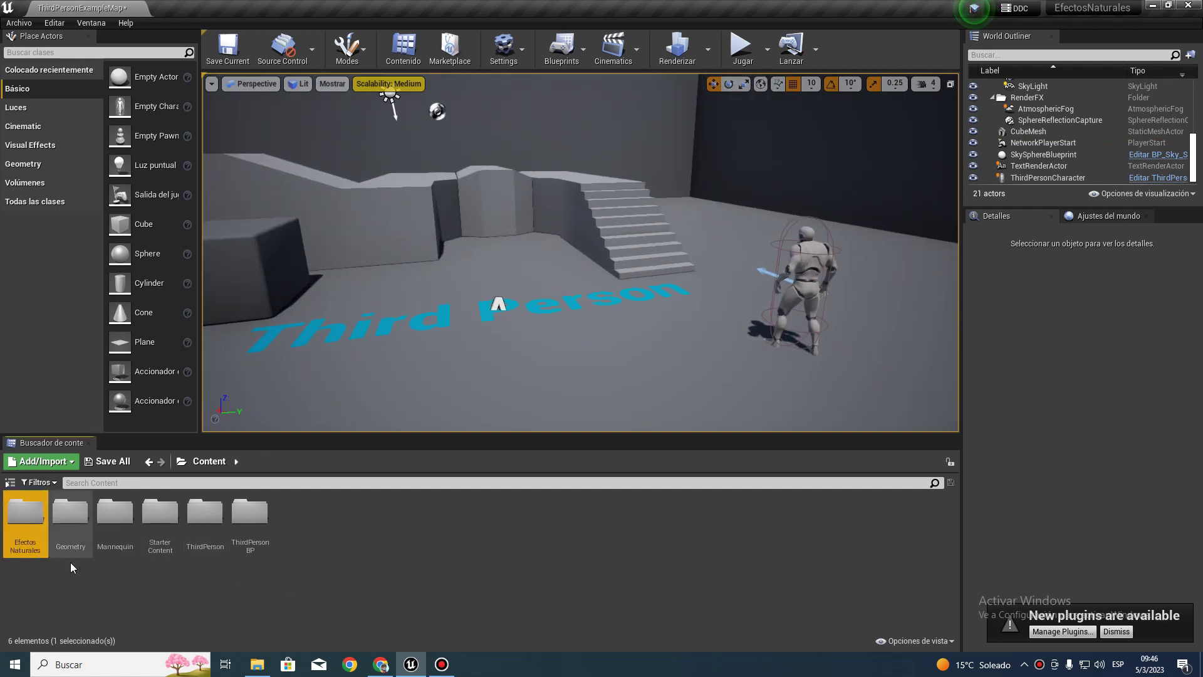
pyautogui.rightClick(307, 531)
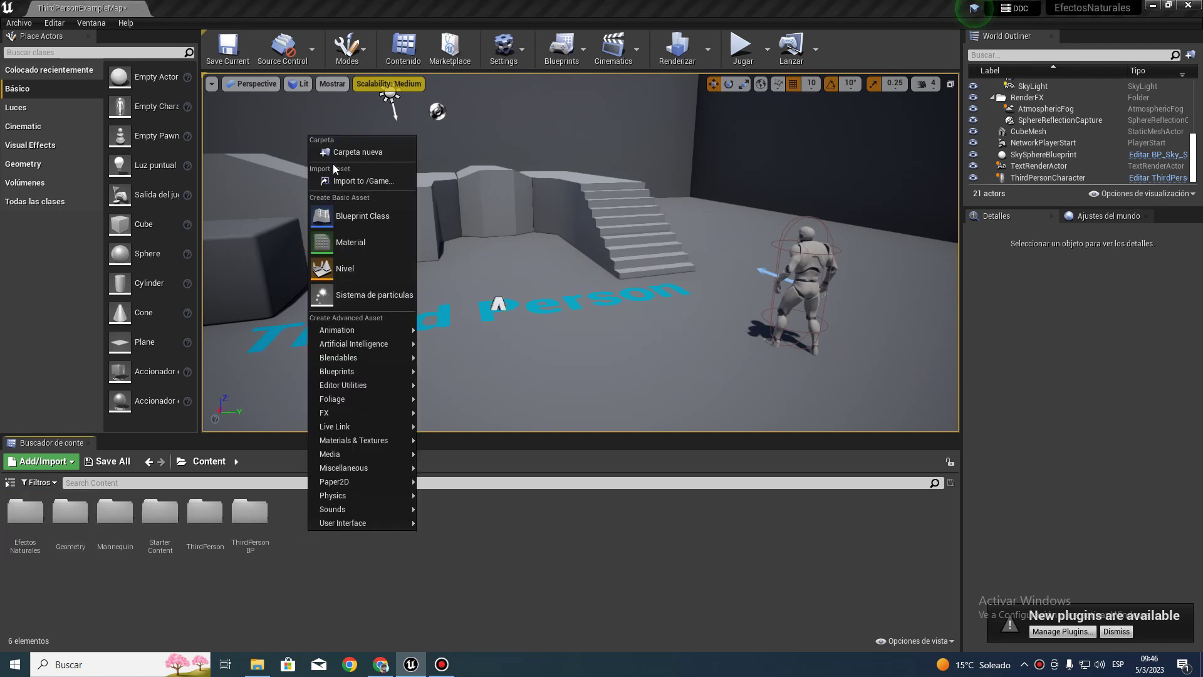
pyautogui.doubleClick(25, 514)
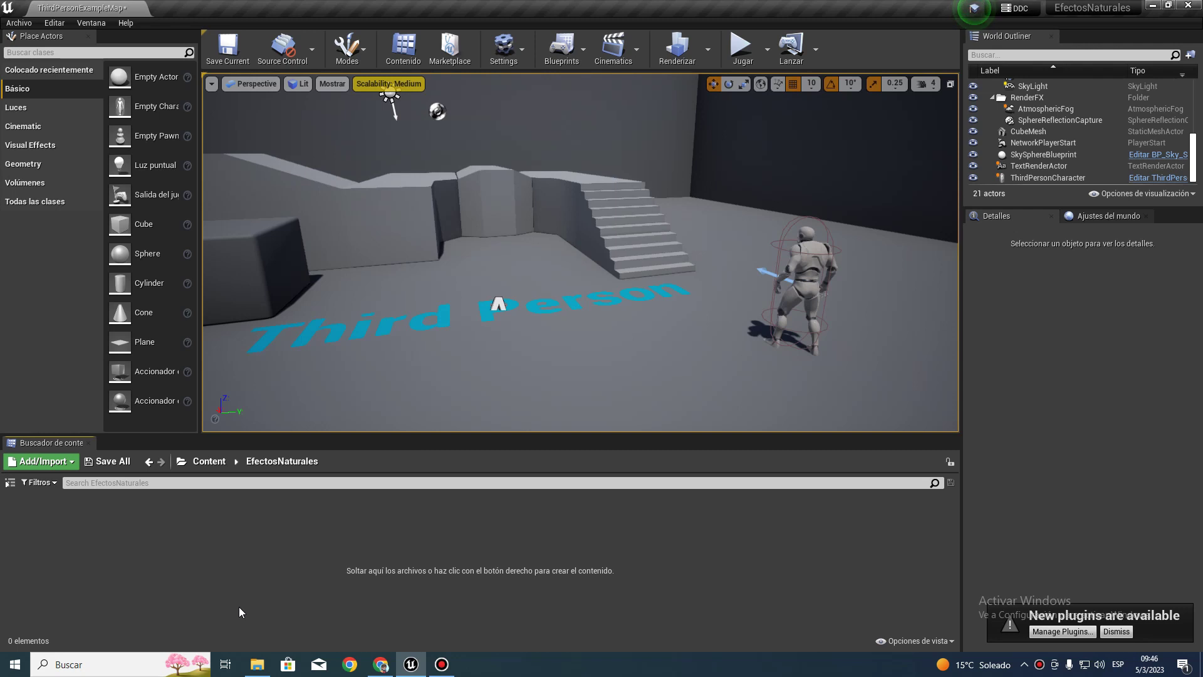
# Bring up the Create Advanced Asset > FX list of Niagara assets.
pyautogui.rightClick(213, 556)
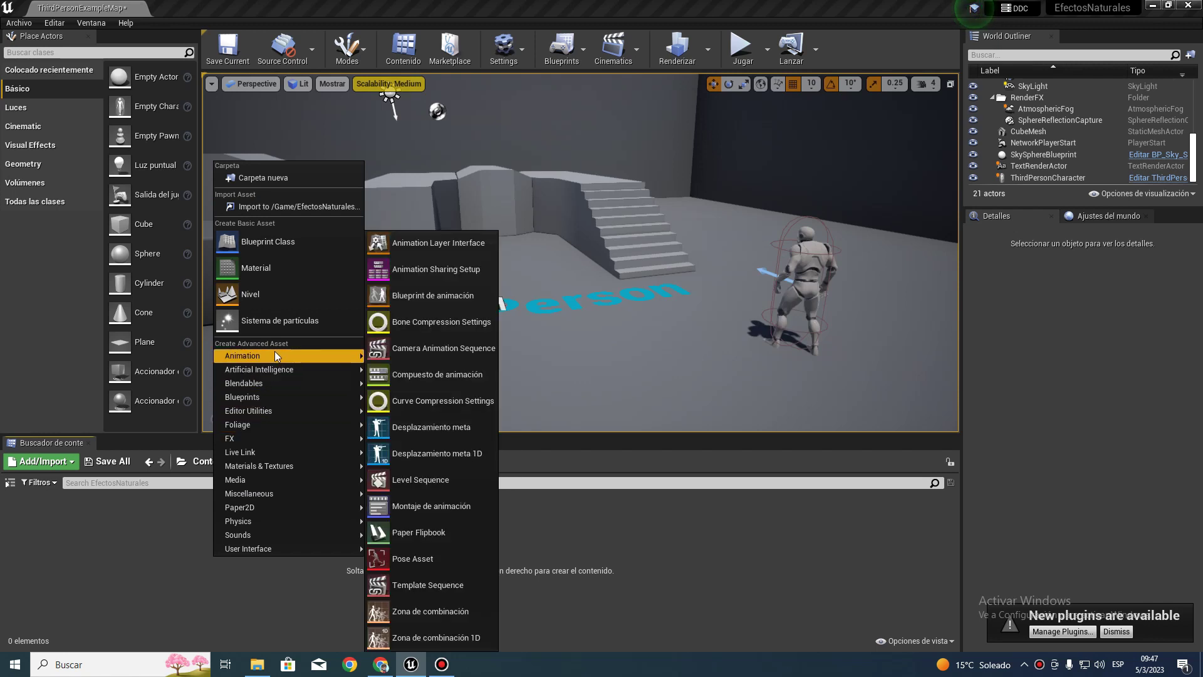
pyautogui.moveTo(280, 371)
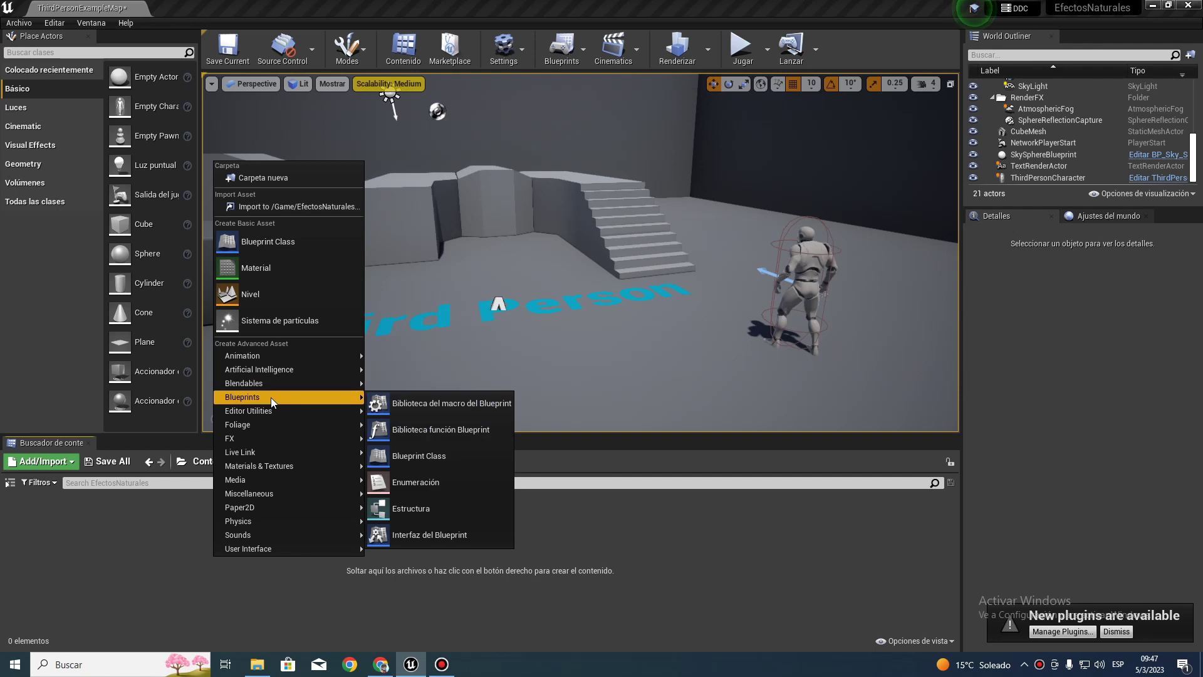
pyautogui.moveTo(271, 407)
pyautogui.moveTo(260, 439)
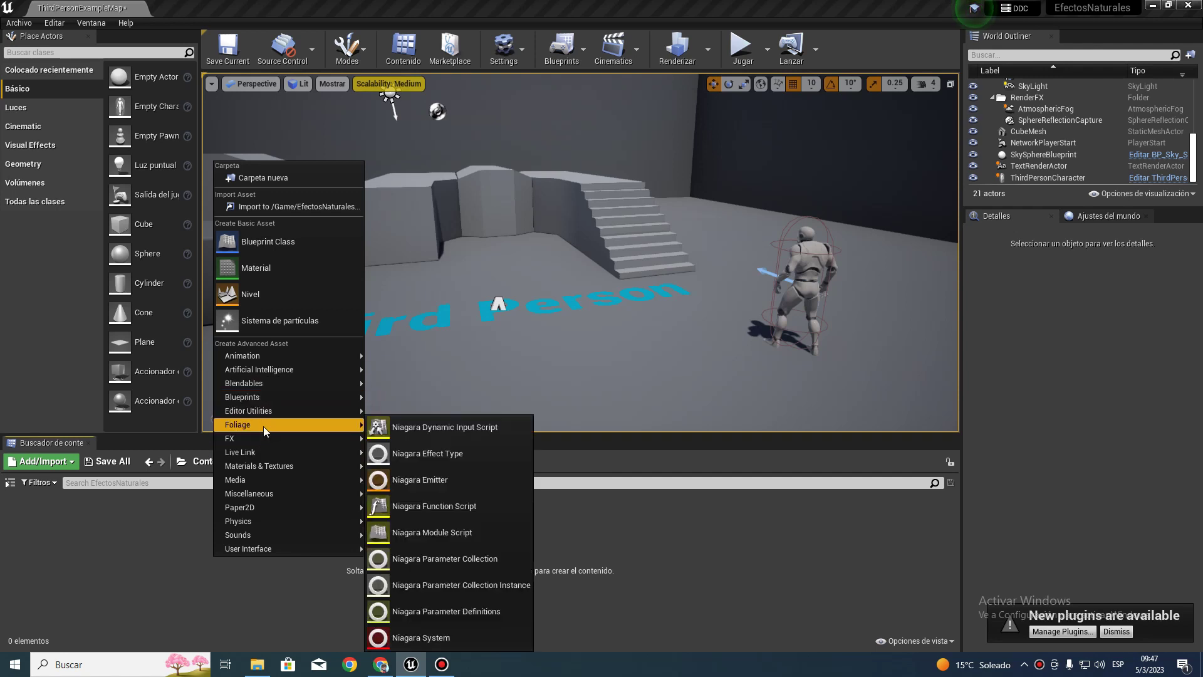
# Build a new Niagara System from the Hanging Particulates emitter template and name it Tornado.
pyautogui.click(404, 638)
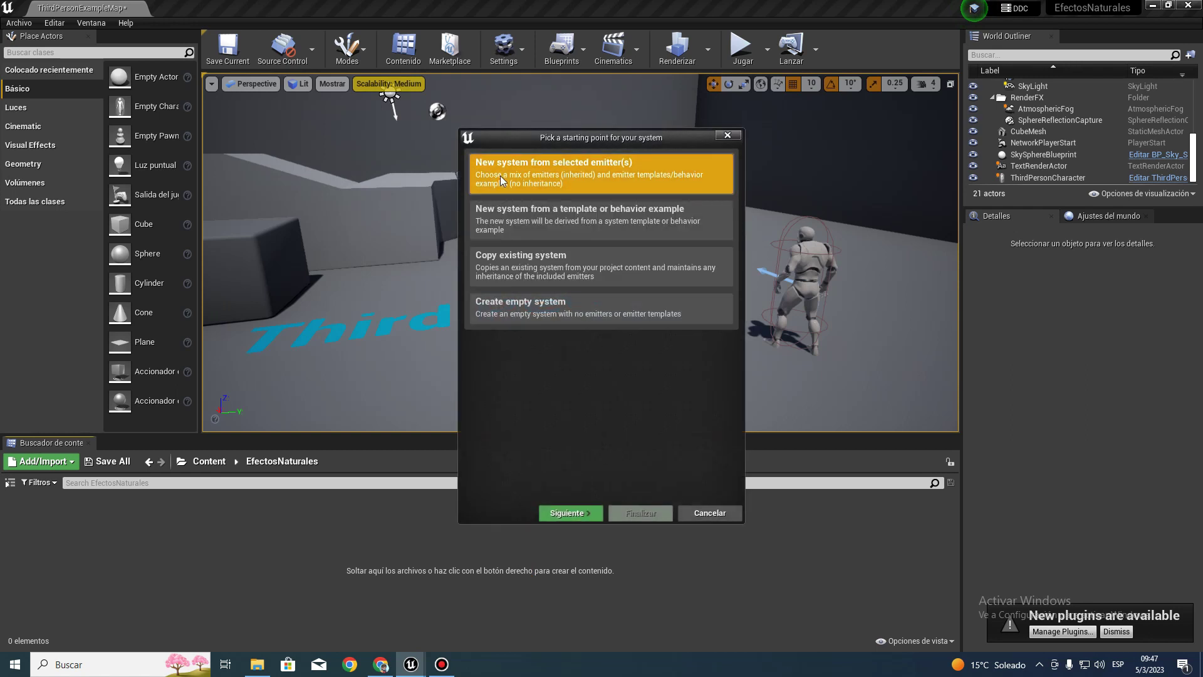
pyautogui.click(577, 513)
pyautogui.scroll(-2, 539, 351)
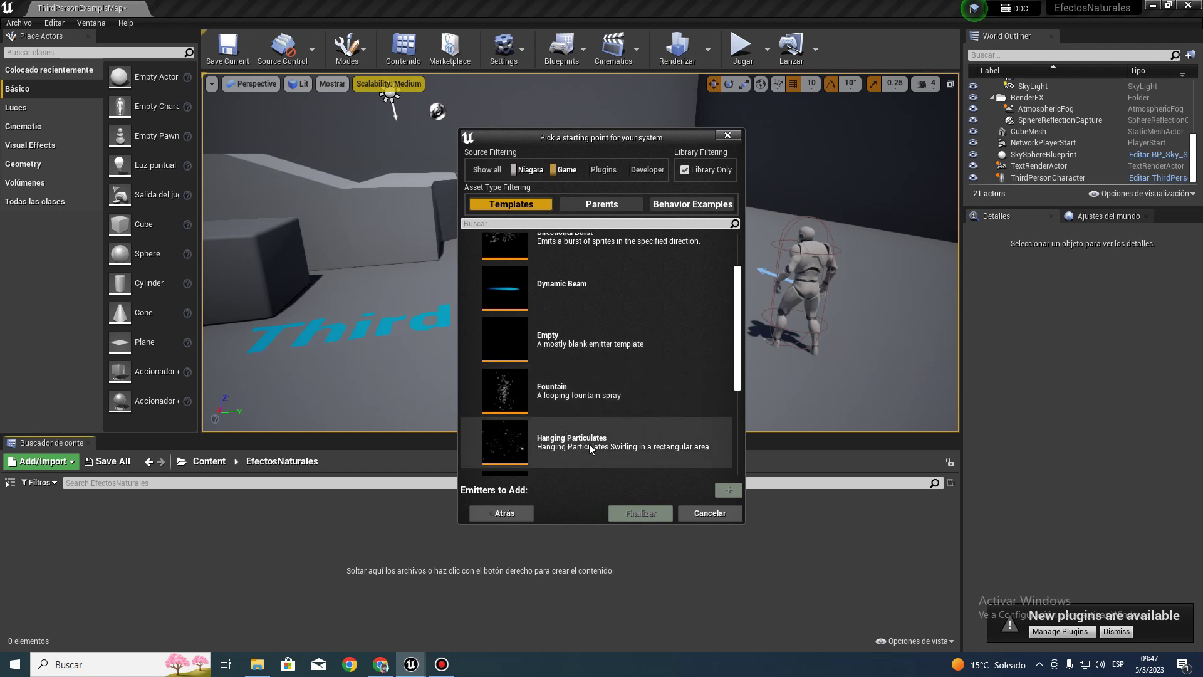
pyautogui.click(630, 465)
pyautogui.click(724, 490)
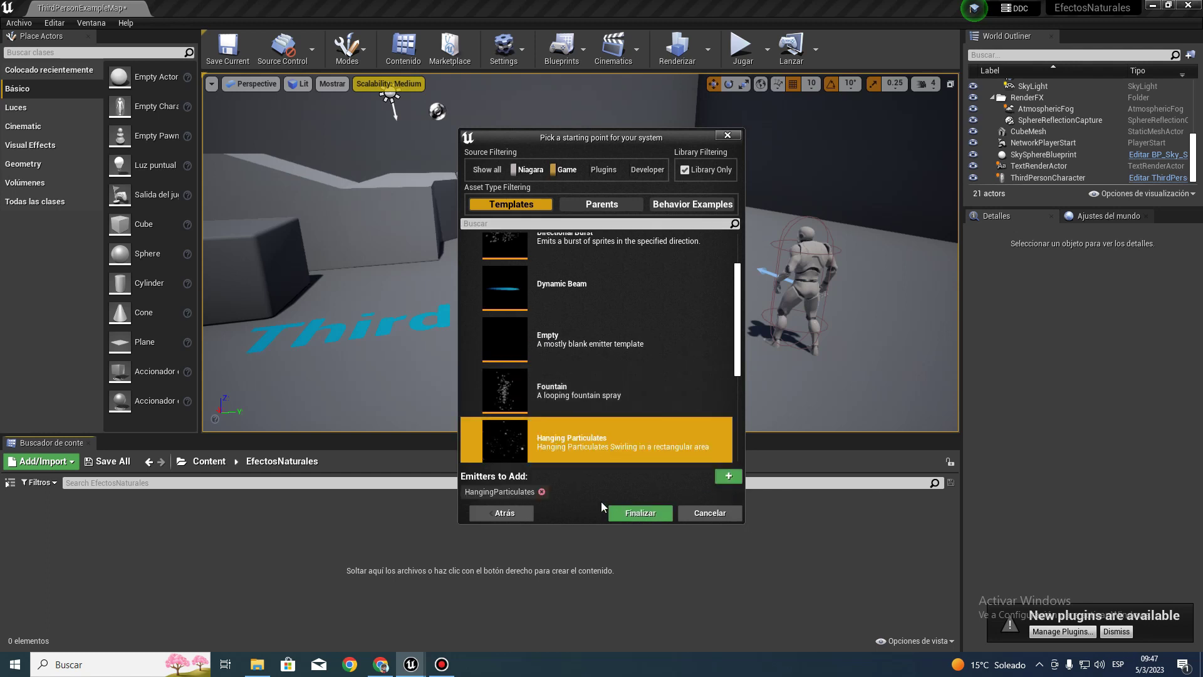
pyautogui.click(624, 512)
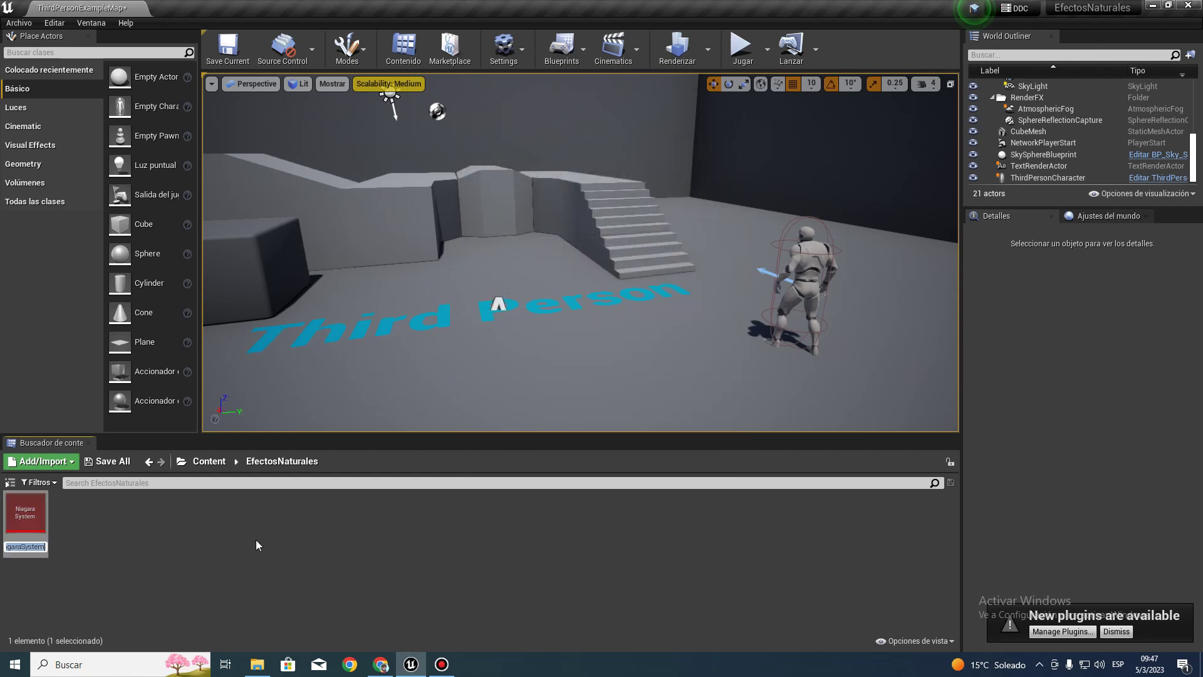
pyautogui.write('Tornado')
pyautogui.press('Return')
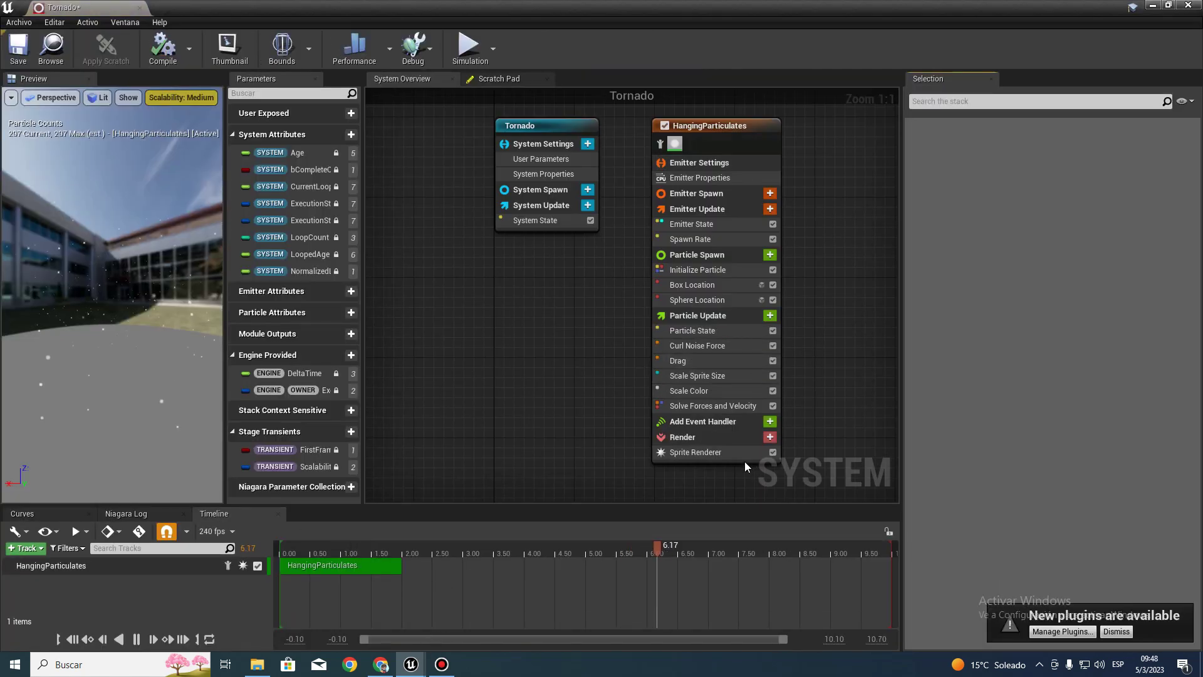
# Inspect the Tornado system's Sprite Renderer settings, then return to the level editor.
pyautogui.click(727, 452)
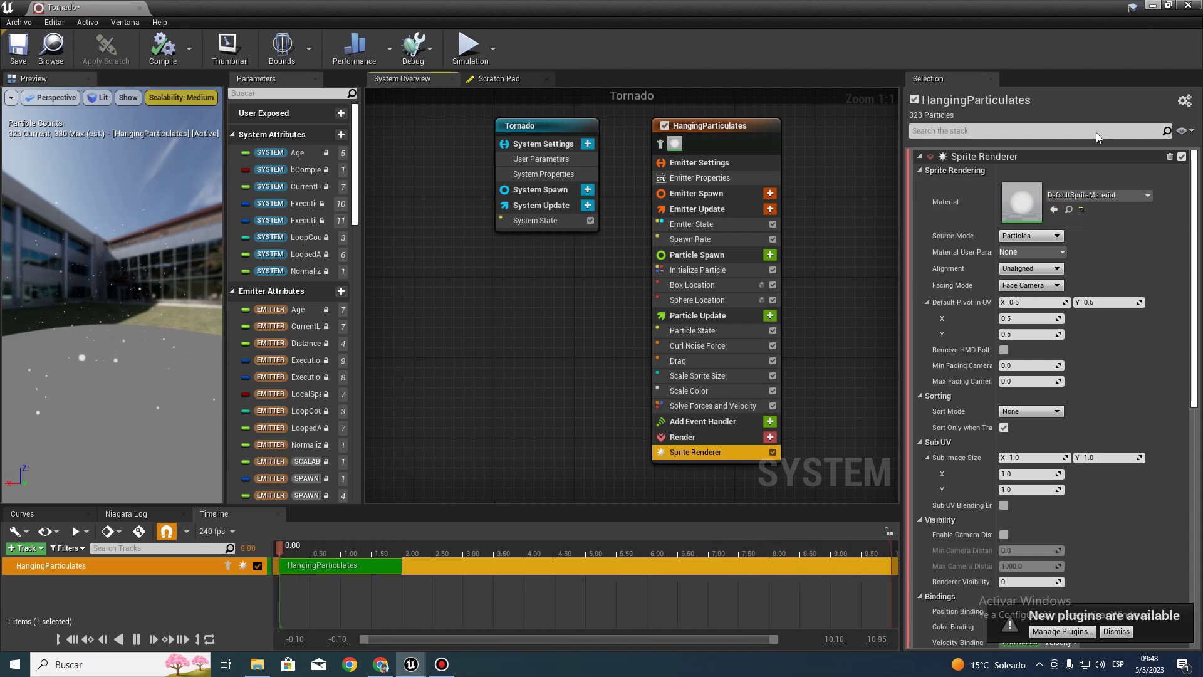
pyautogui.click(1069, 210)
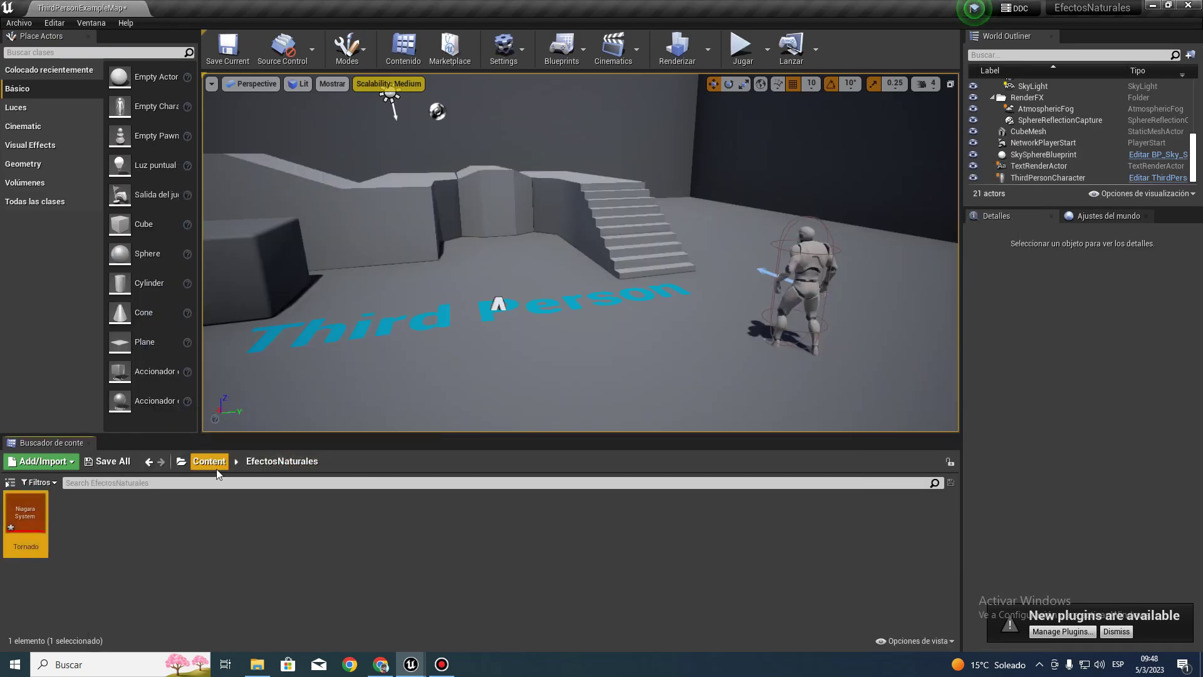
# Browse to StarterContent > Particles > Materials and open the M_smoke_subUV material.
pyautogui.click(216, 465)
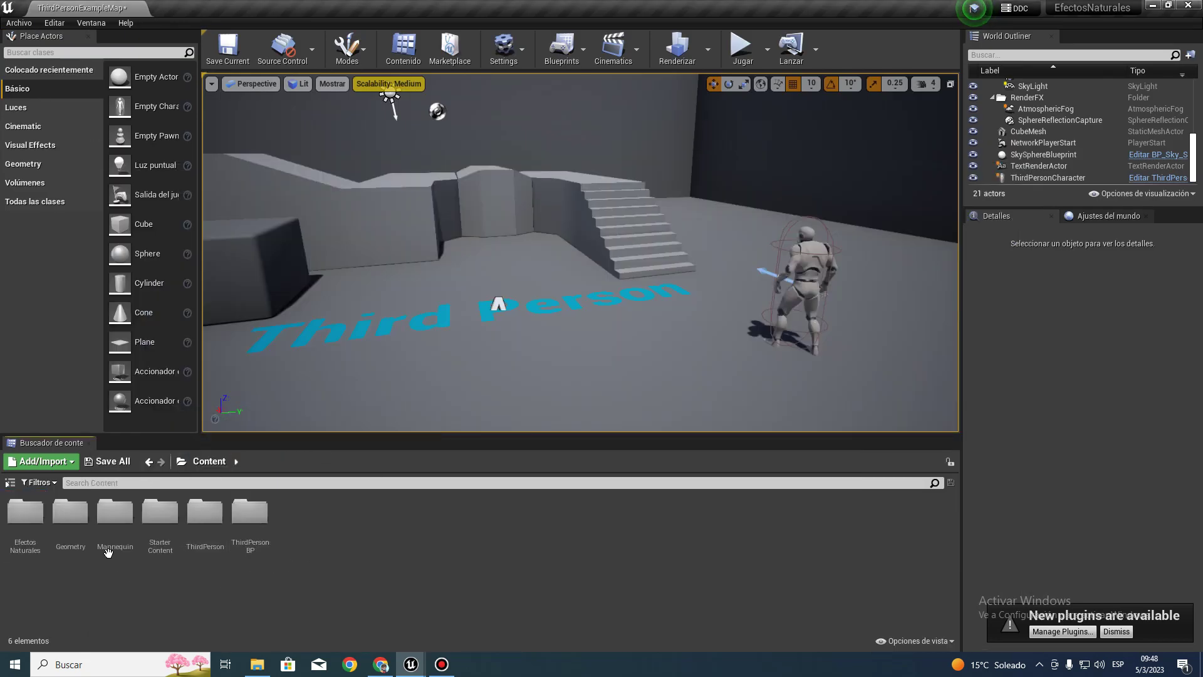
pyautogui.doubleClick(162, 524)
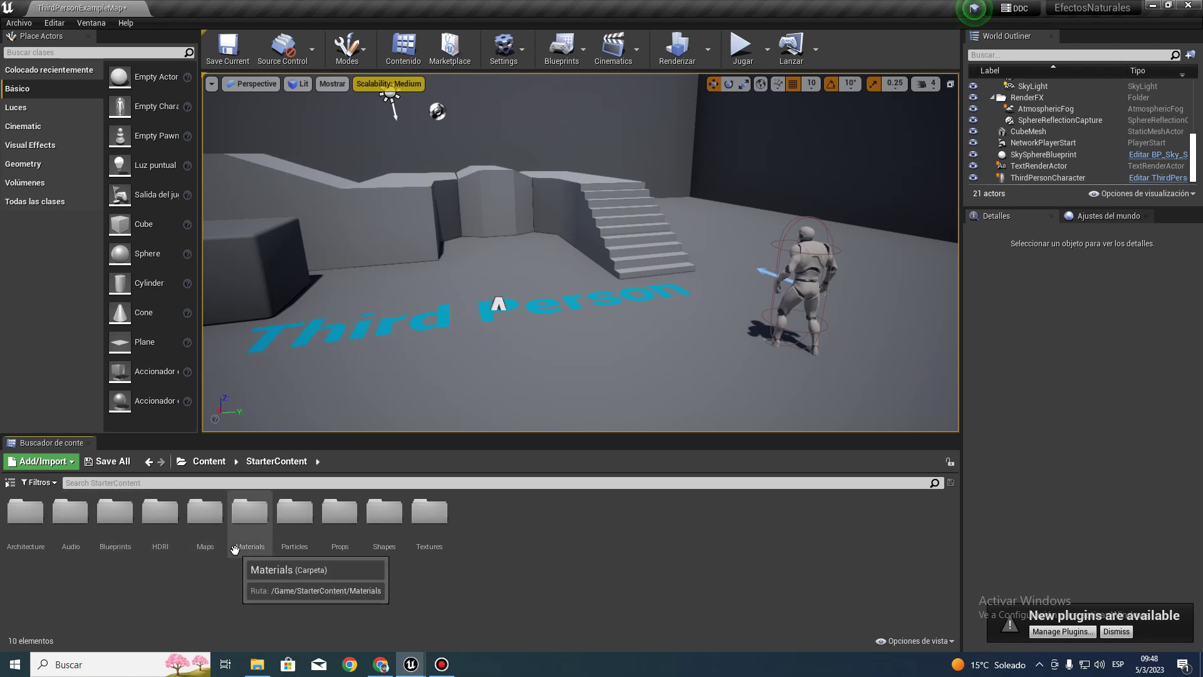
pyautogui.doubleClick(295, 520)
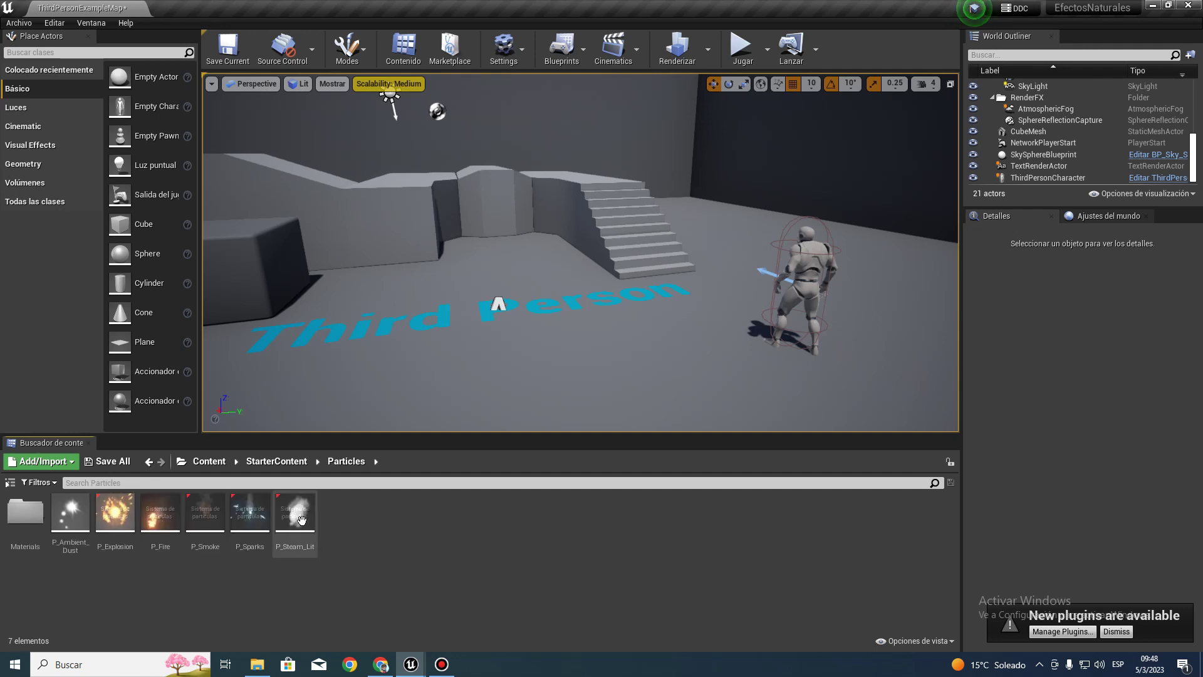
pyautogui.doubleClick(27, 525)
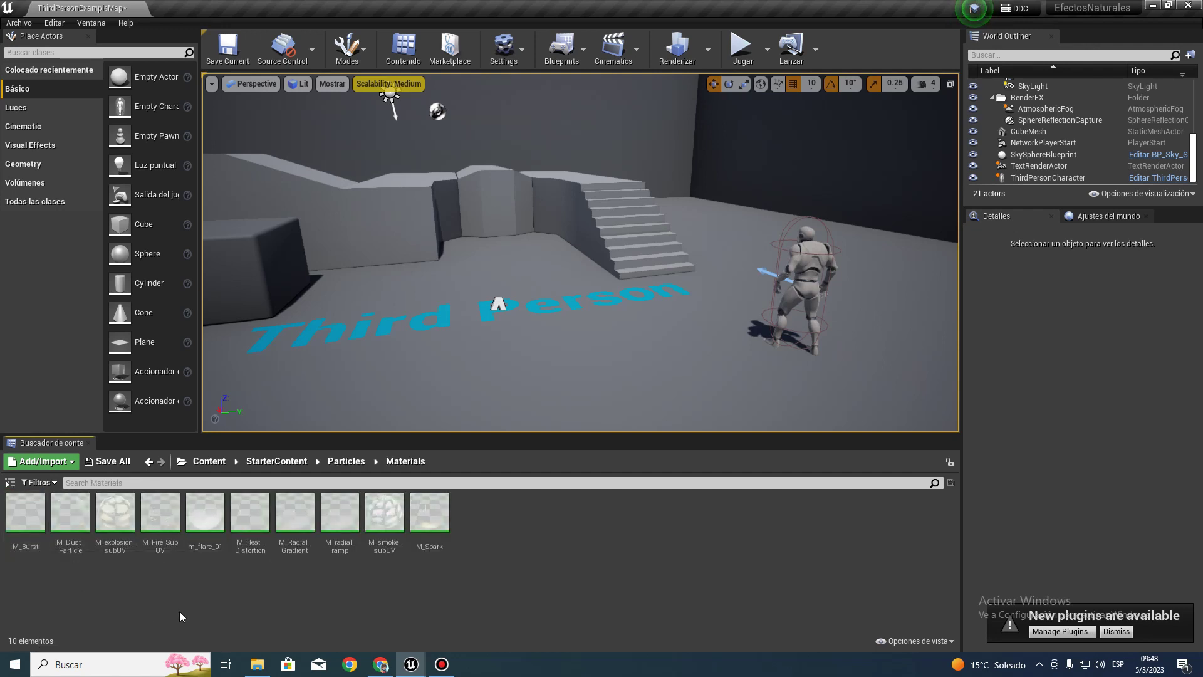
pyautogui.doubleClick(382, 525)
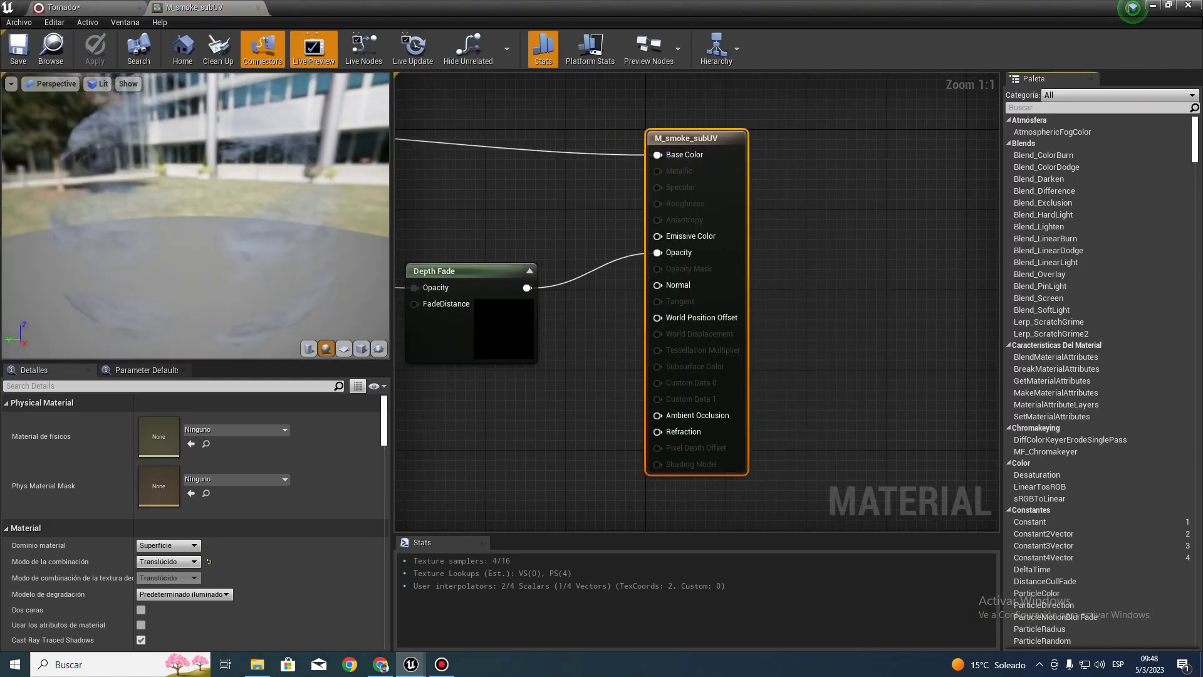
# Zoom out the M_smoke_subUV graph and inspect its Texture Sample node.
pyautogui.moveTo(446, 234); pyautogui.dragTo(751, 282, button='right')
pyautogui.scroll(-3, 751, 281)
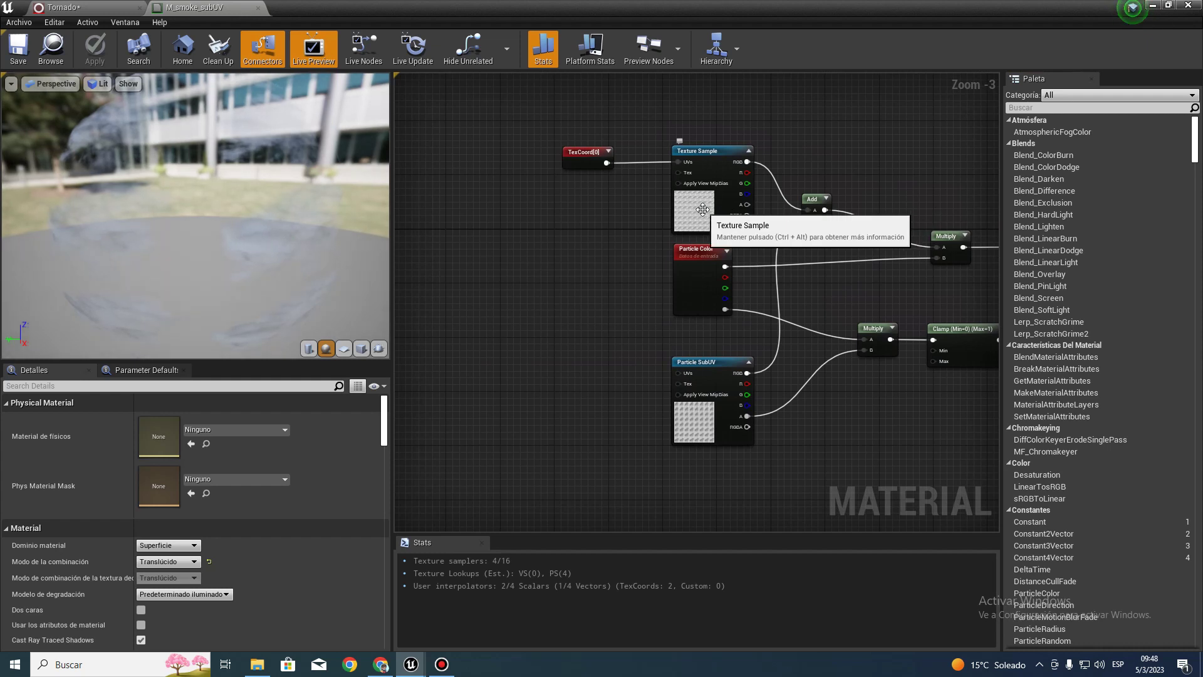
pyautogui.rightClick(703, 209)
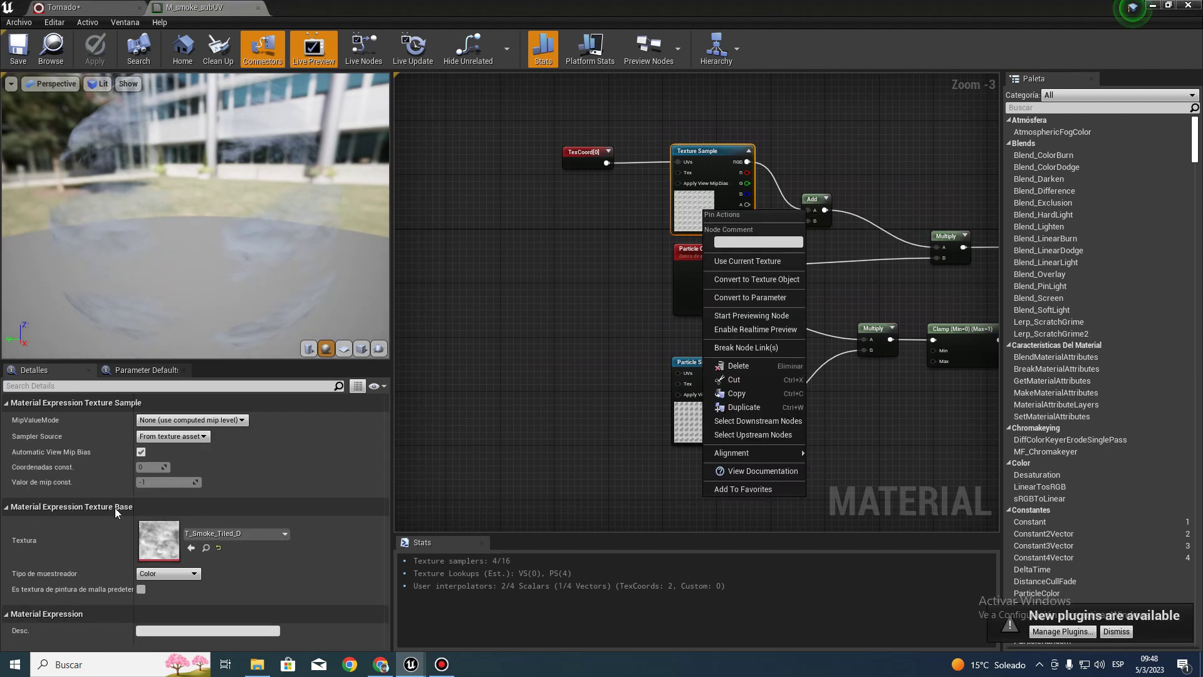
pyautogui.click(207, 551)
# Locate the material's texture and open the T_Fire_SubUV sprite sheet.
pyautogui.click(1157, 5)
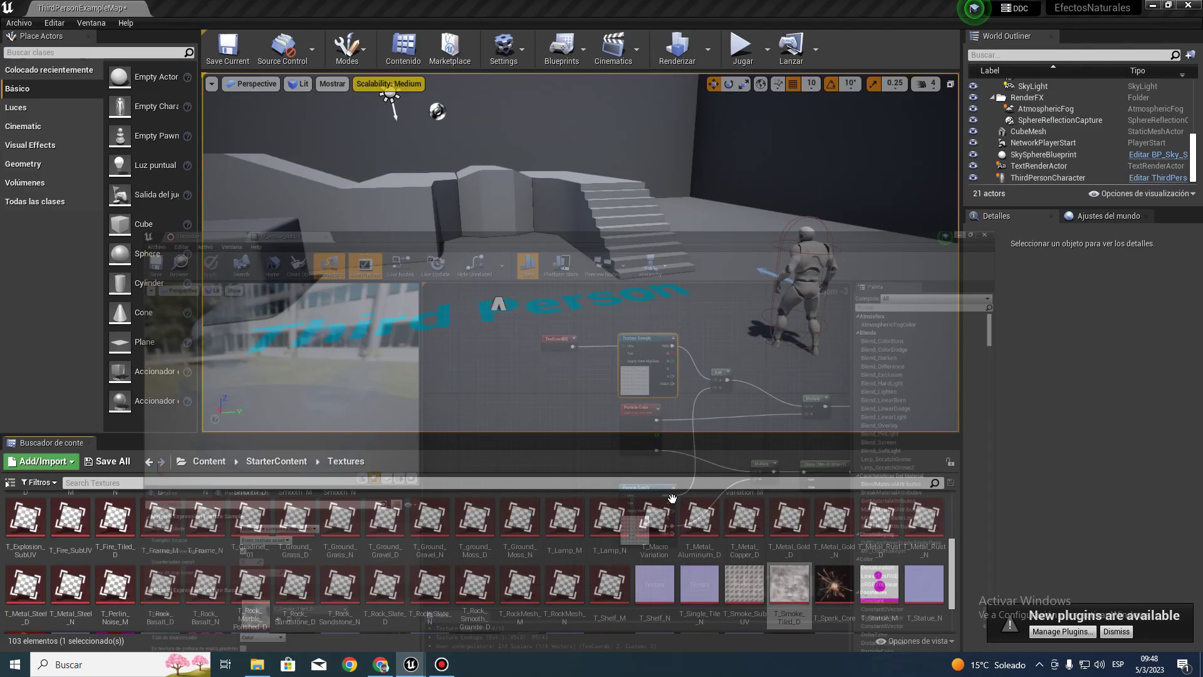
pyautogui.moveTo(801, 584)
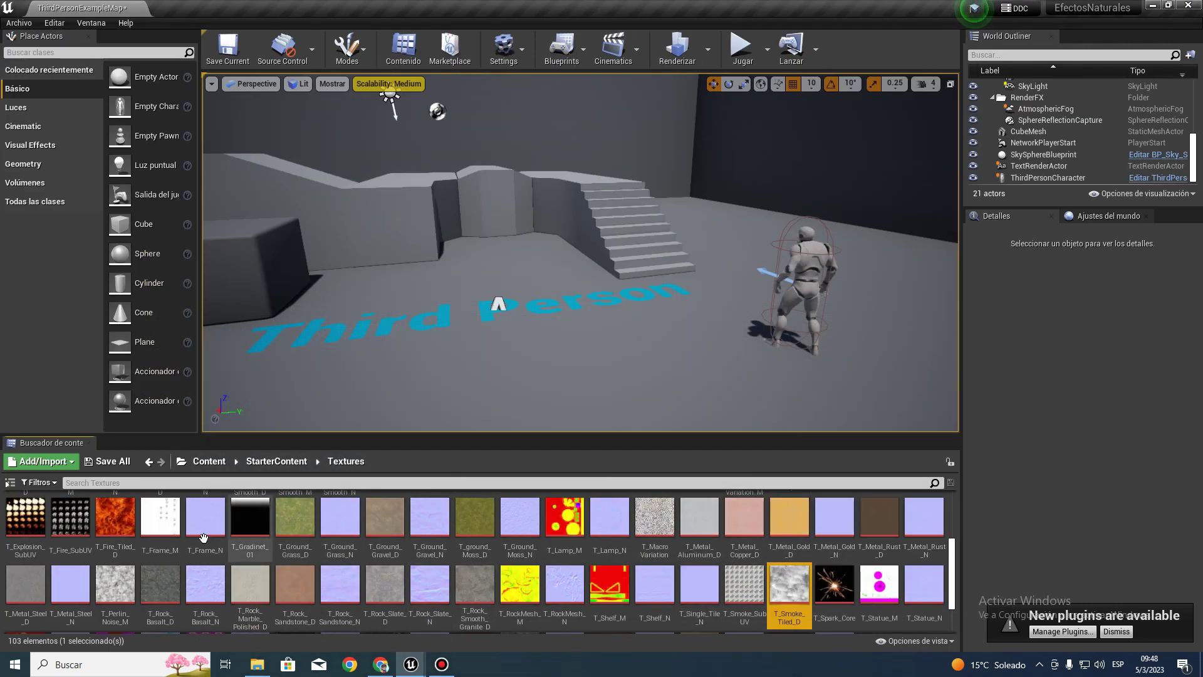
pyautogui.click(73, 529)
pyautogui.doubleClick(73, 528)
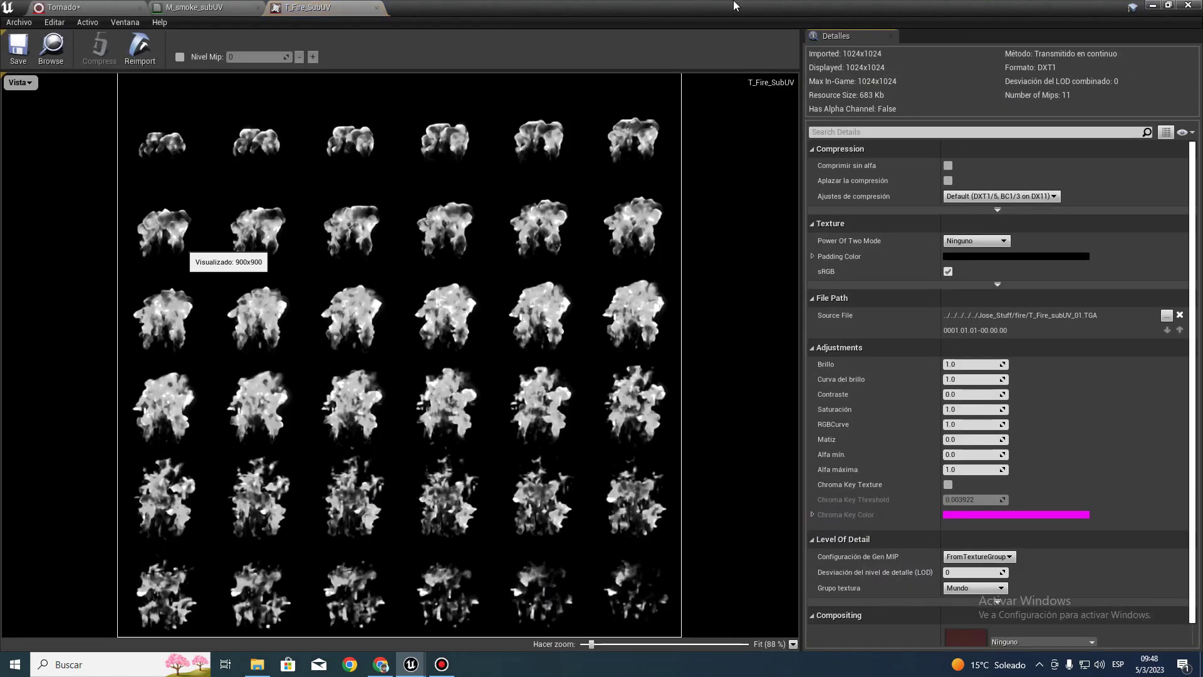
# Close the T_Fire_SubUV texture and filter the Textures folder by 'smoke'.
pyautogui.click(376, 8)
pyautogui.click(1153, 6)
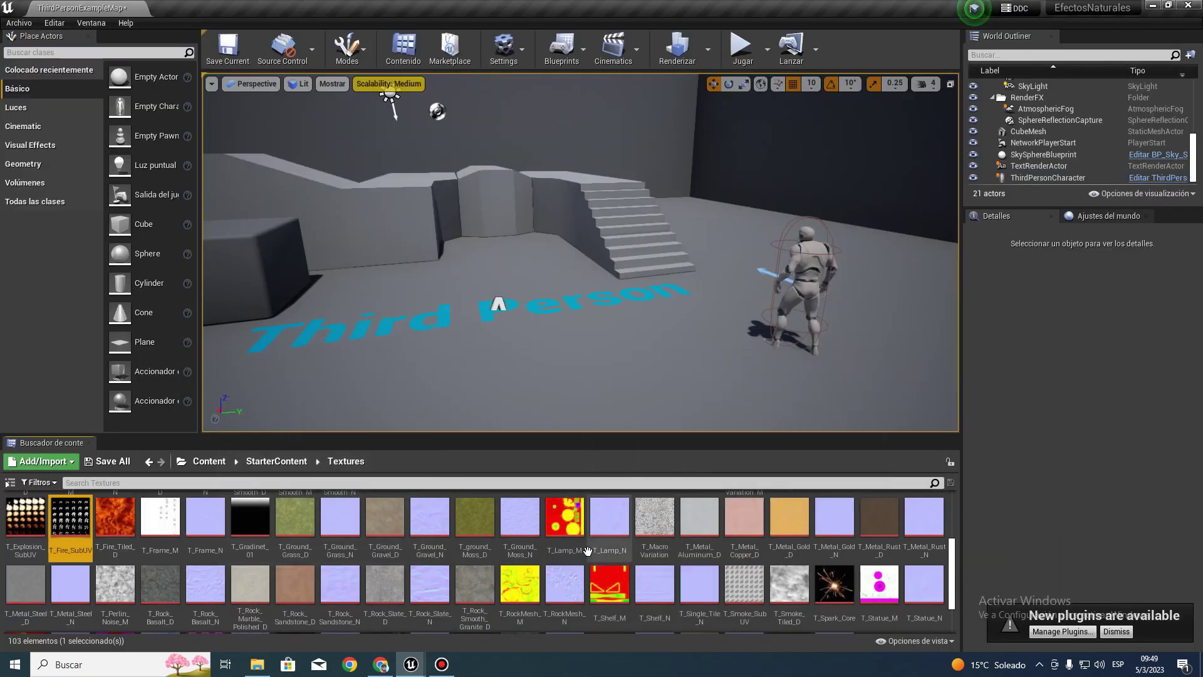
pyautogui.click(246, 483)
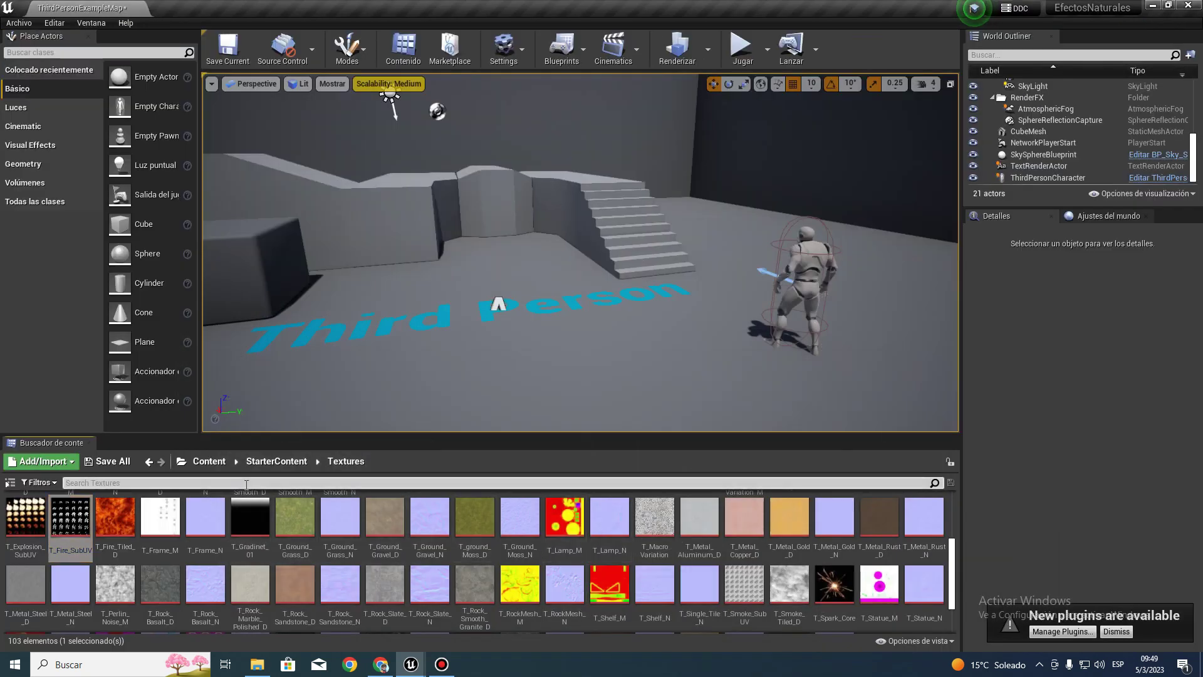
pyautogui.write('smoke')
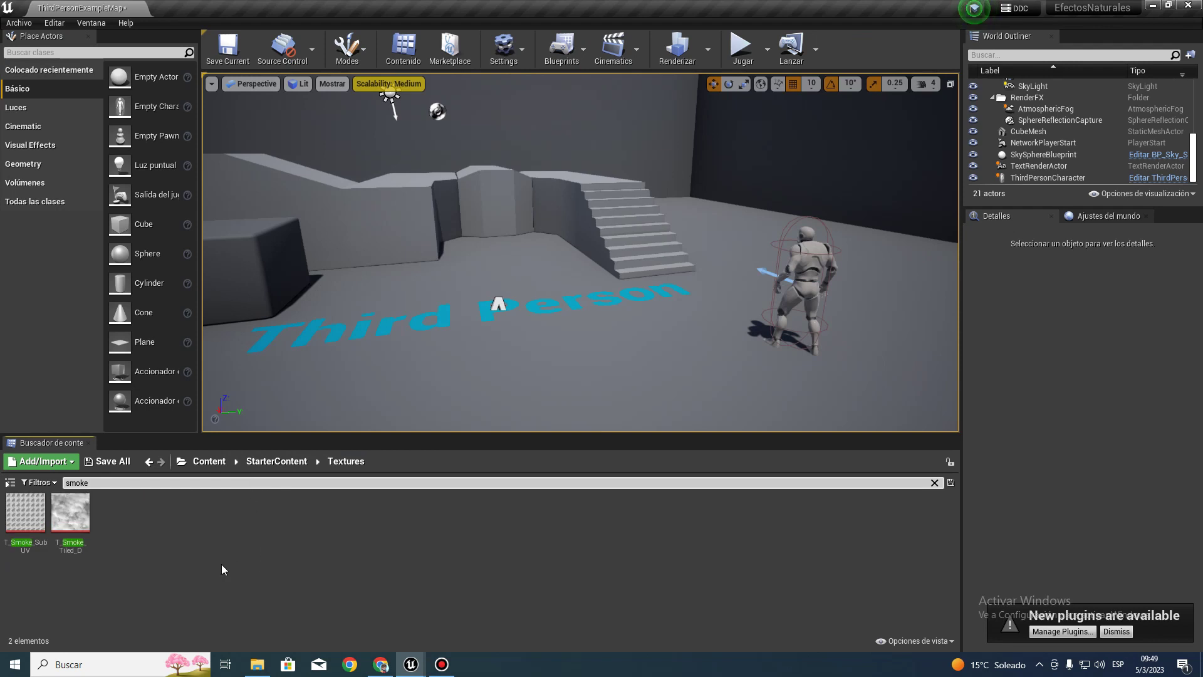
# Inspect T_Smoke_SubUV, then close both the smoke texture and M_smoke_subUV material editors.
pyautogui.click(28, 524)
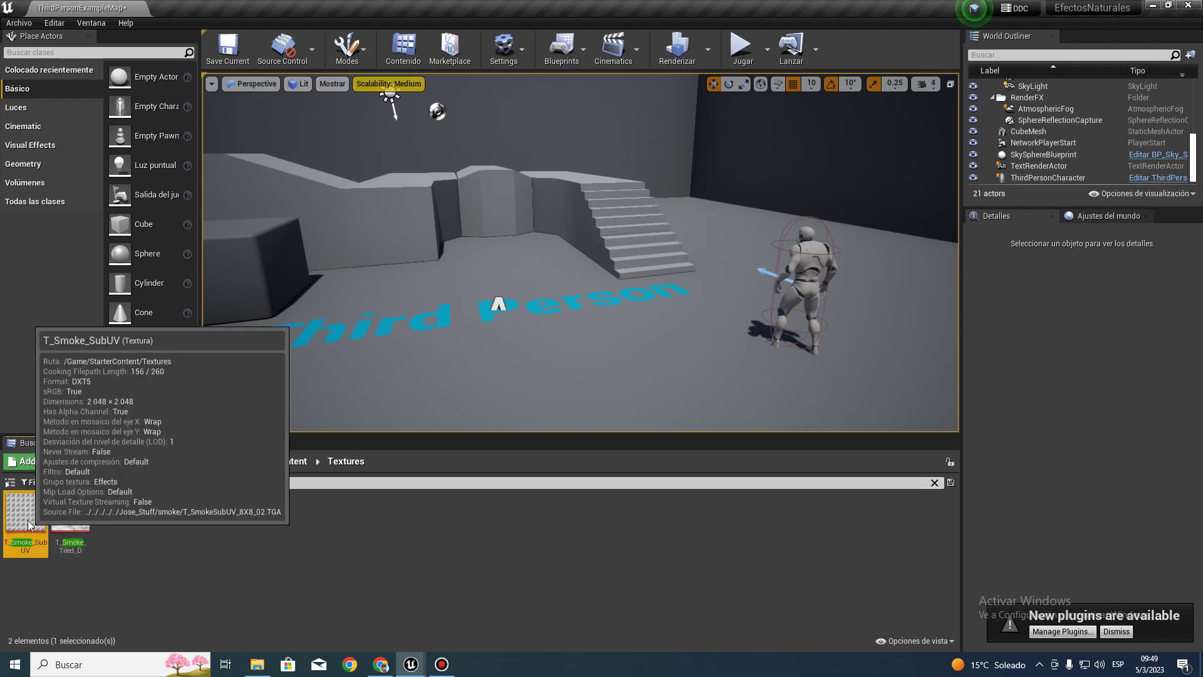
pyautogui.doubleClick(28, 524)
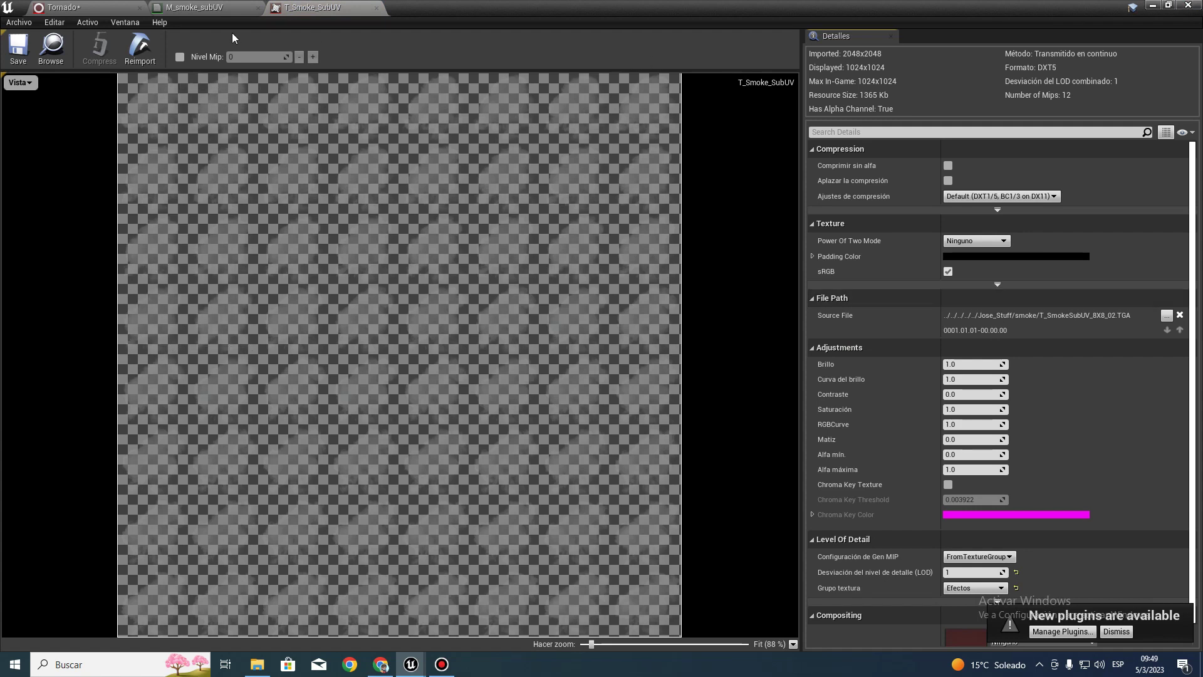
pyautogui.click(376, 8)
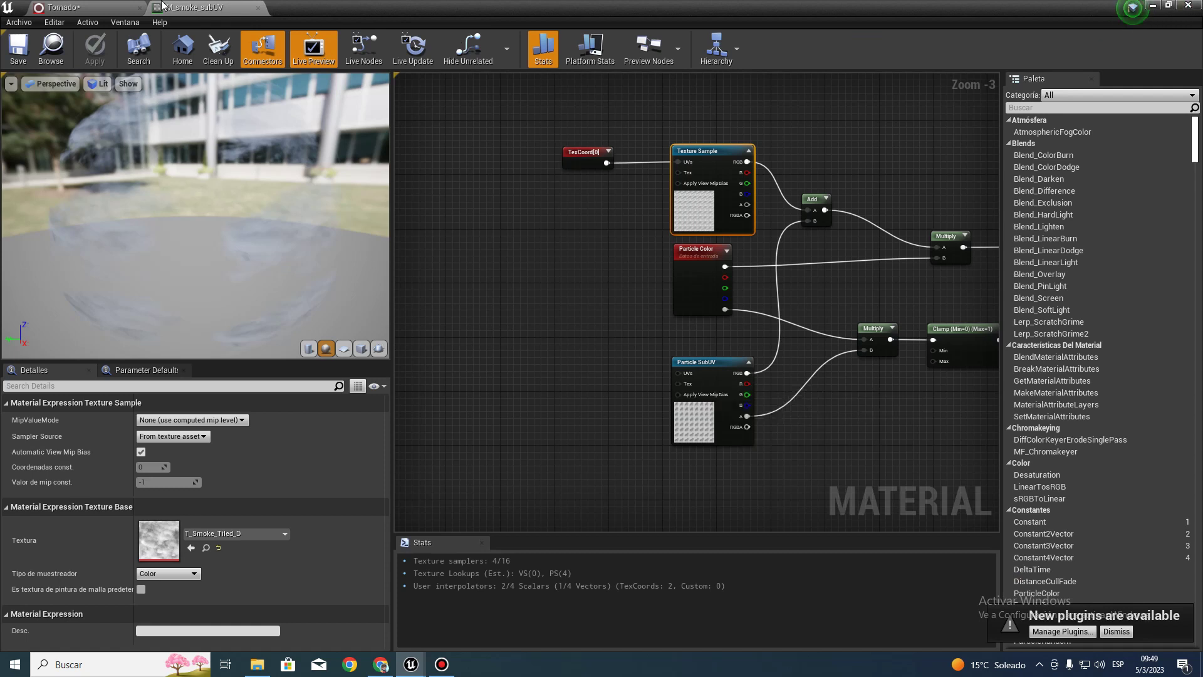
pyautogui.click(258, 8)
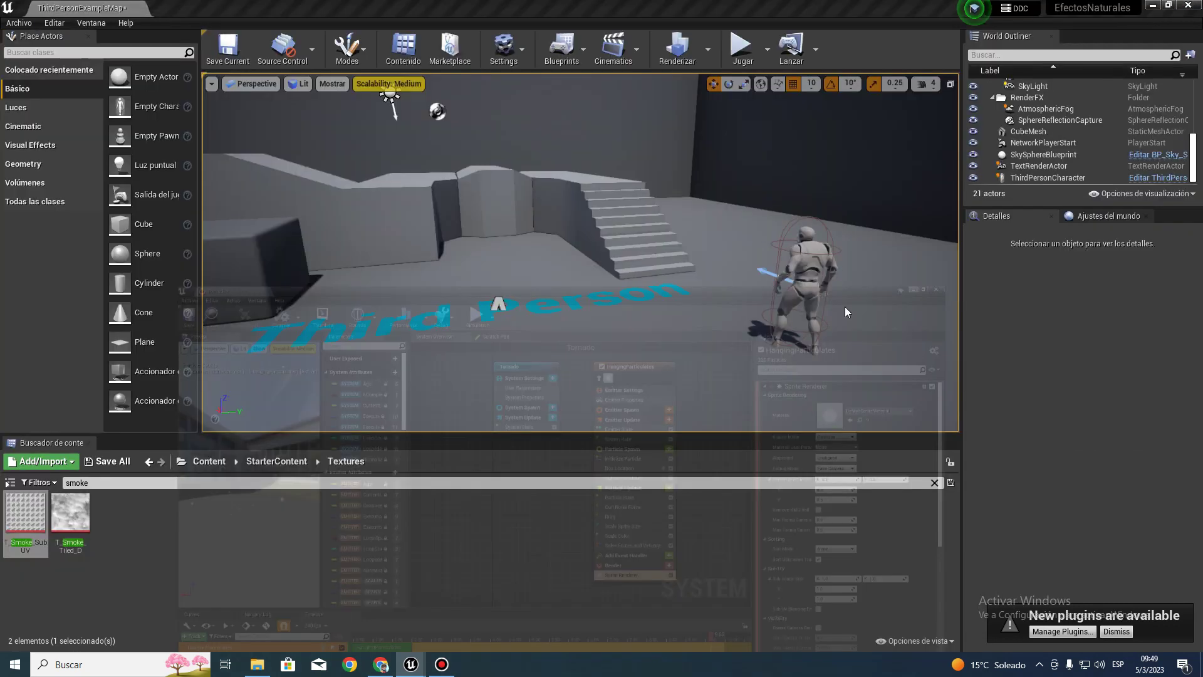
# Widen the 'smoke' search to all of Content, select M_smoke_subUV, then clear the search.
pyautogui.click(210, 561)
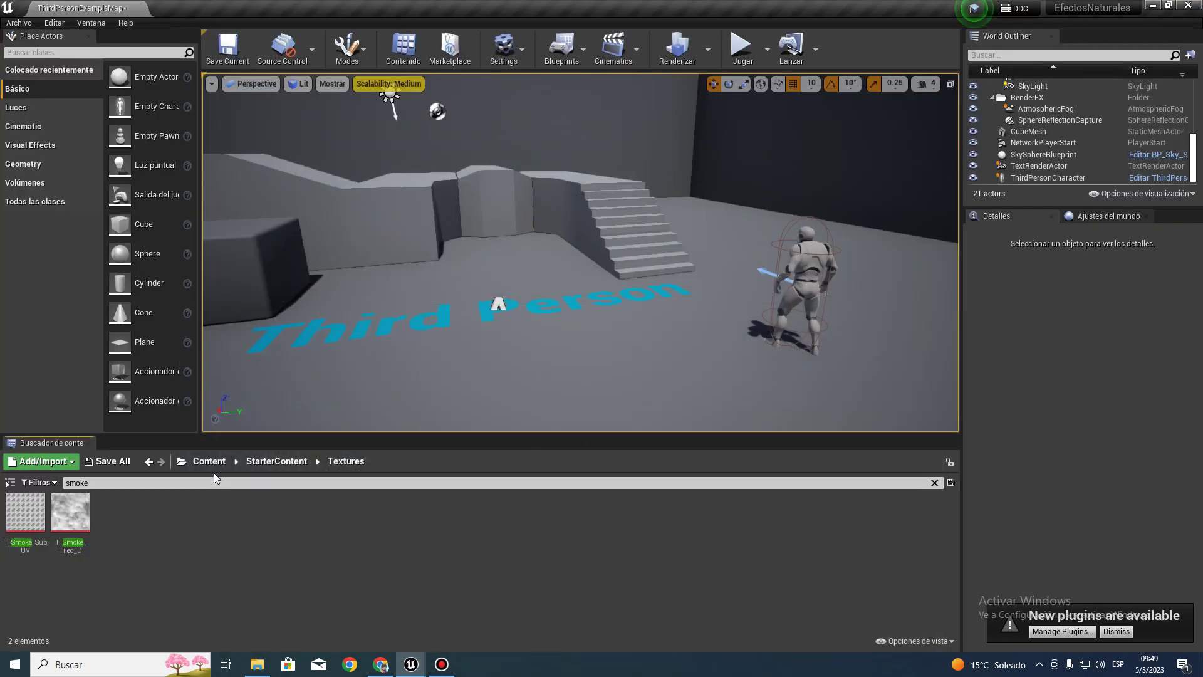
pyautogui.click(215, 466)
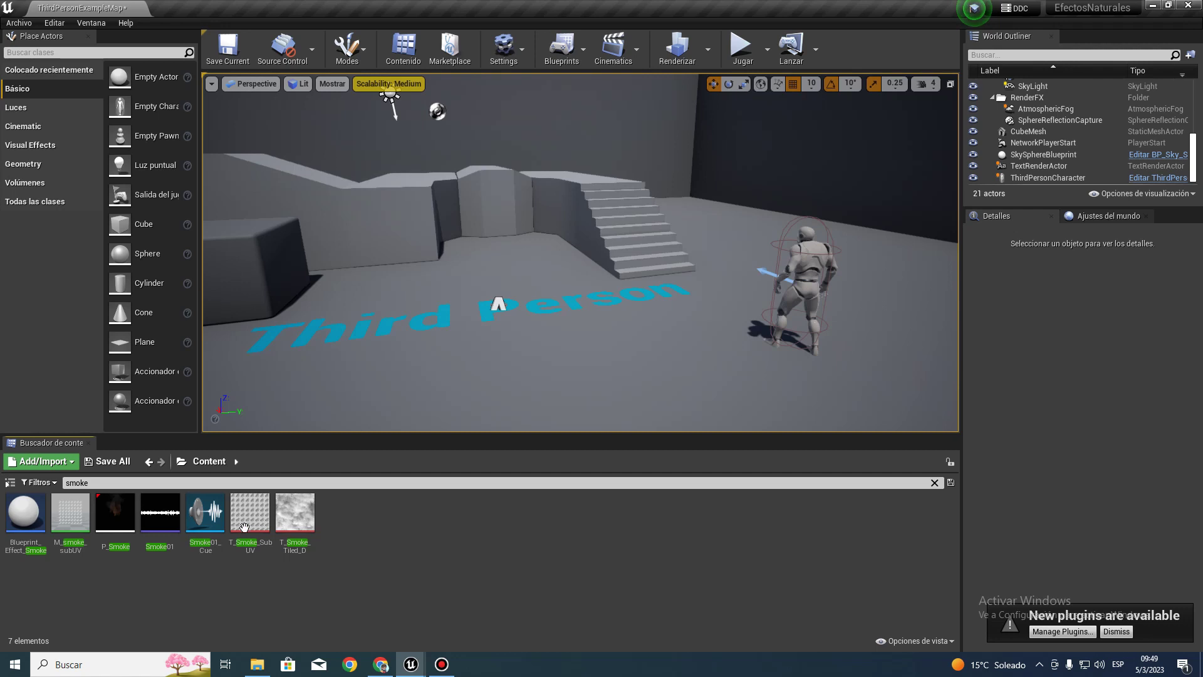
pyautogui.click(71, 523)
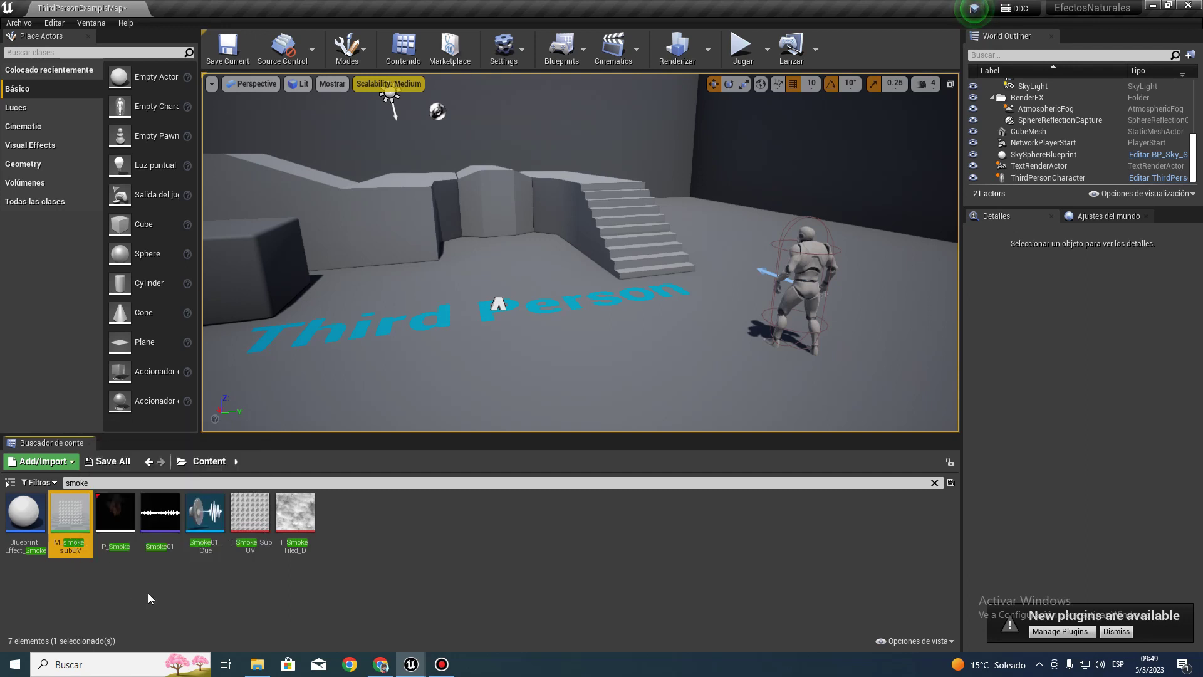
pyautogui.click(148, 593)
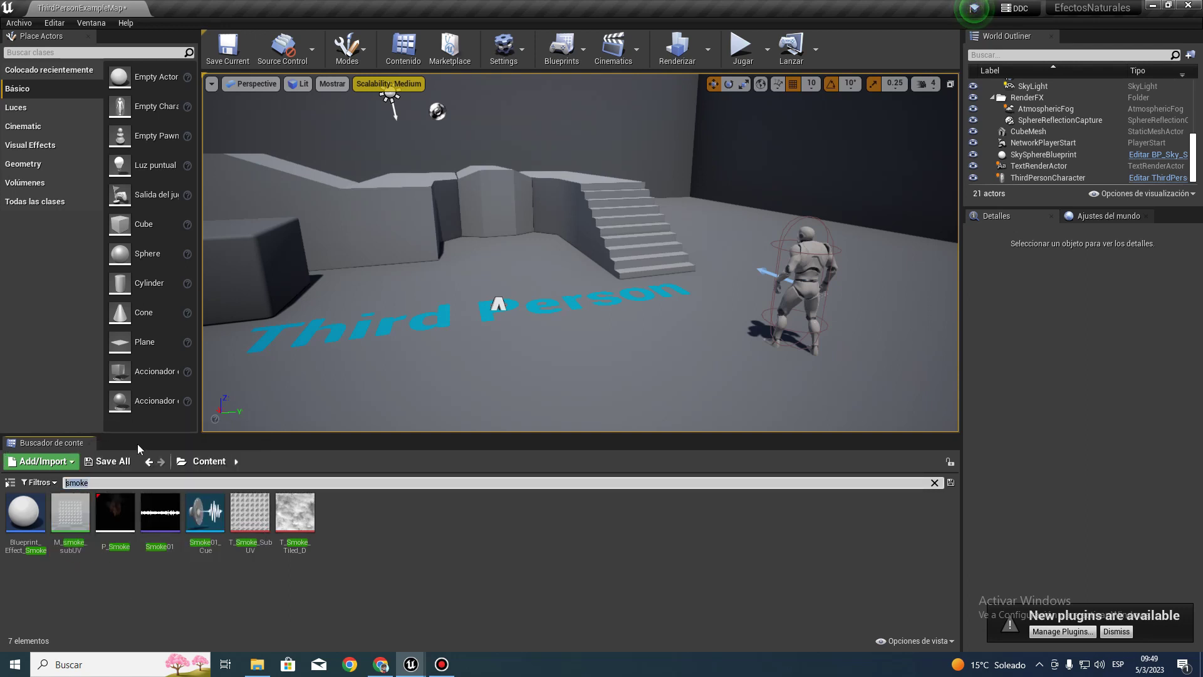
pyautogui.press('BackSpace')
pyautogui.press('super+s')
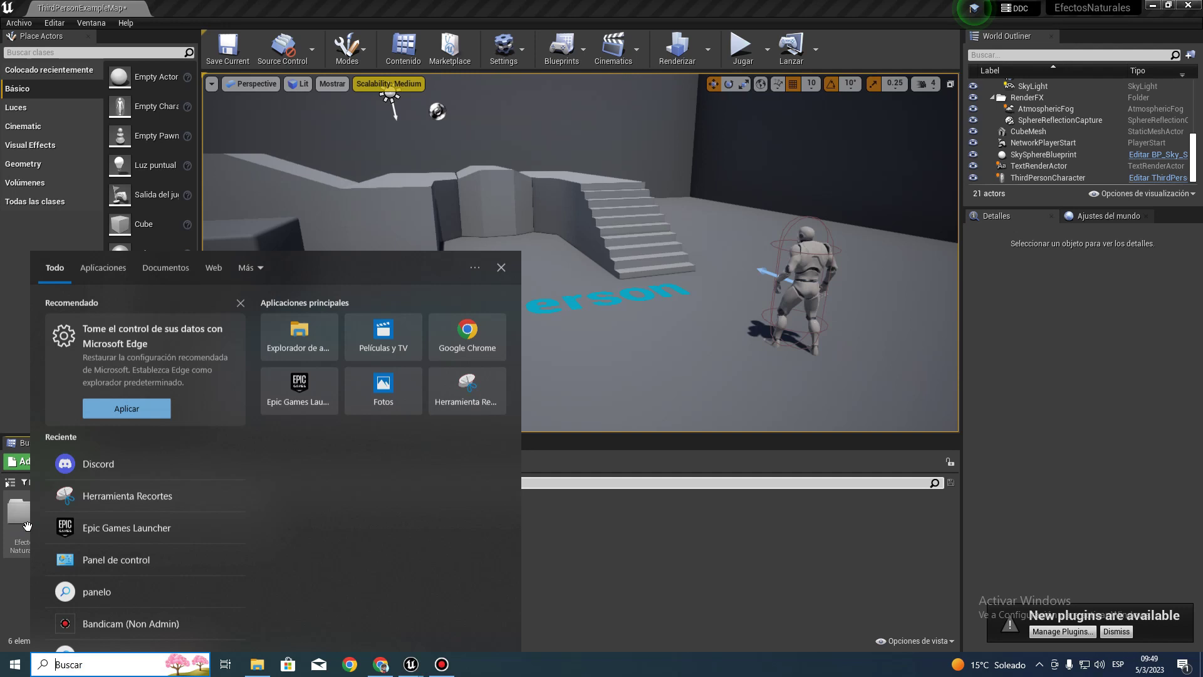
# Add the Starter Content pack from the Content Packs tab of Add Feature or Content Pack.
pyautogui.click(788, 559)
pyautogui.click(51, 466)
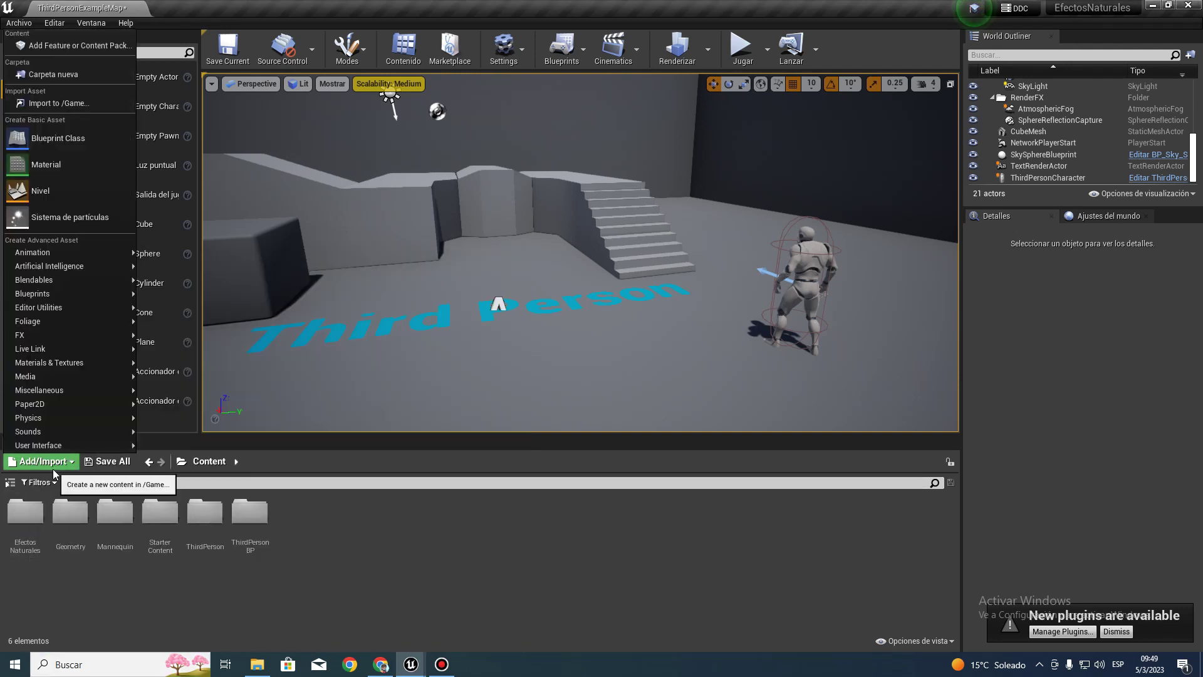
pyautogui.click(81, 46)
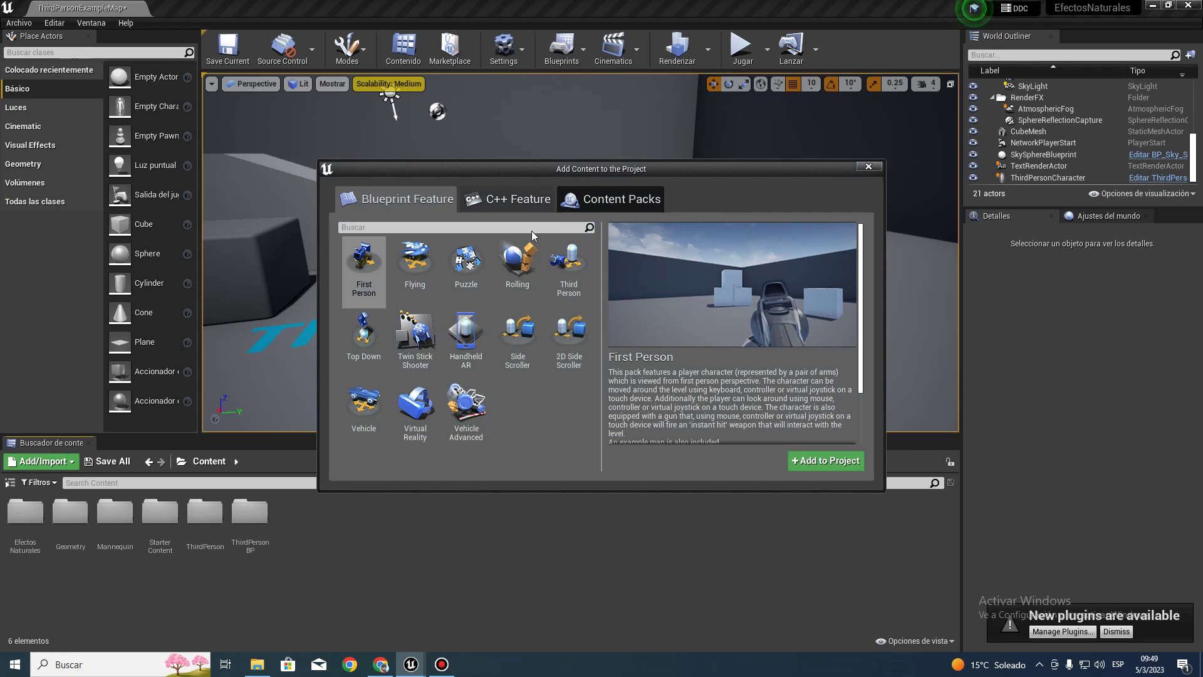
pyautogui.click(592, 204)
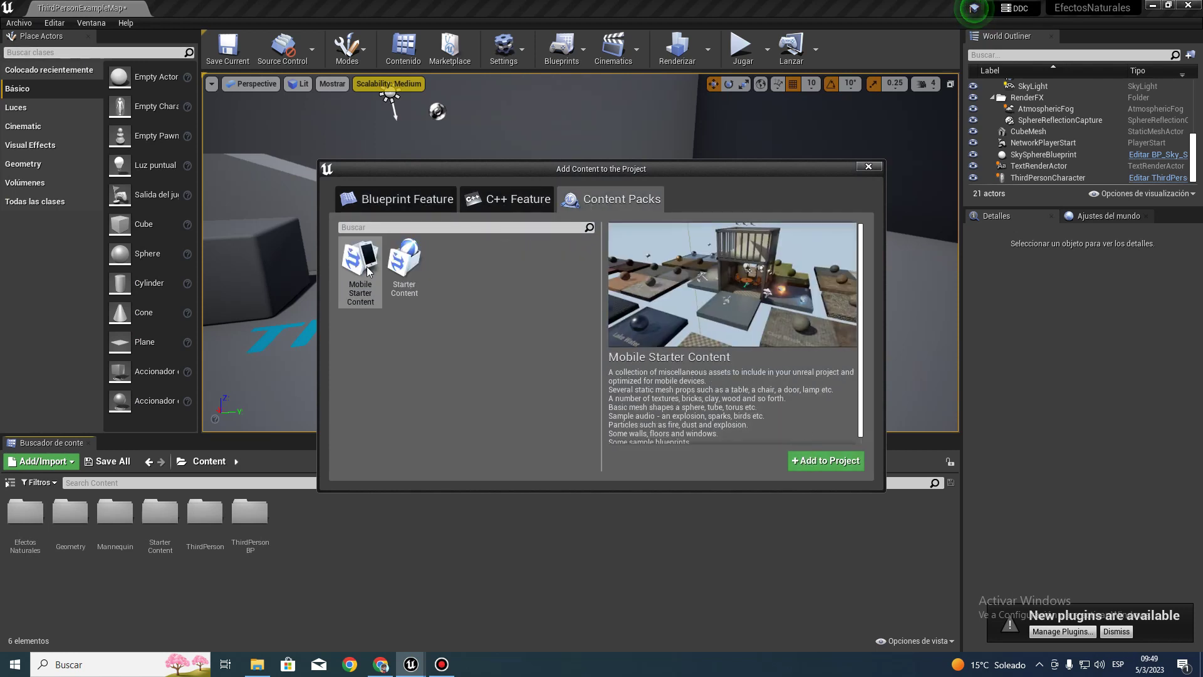
pyautogui.click(404, 264)
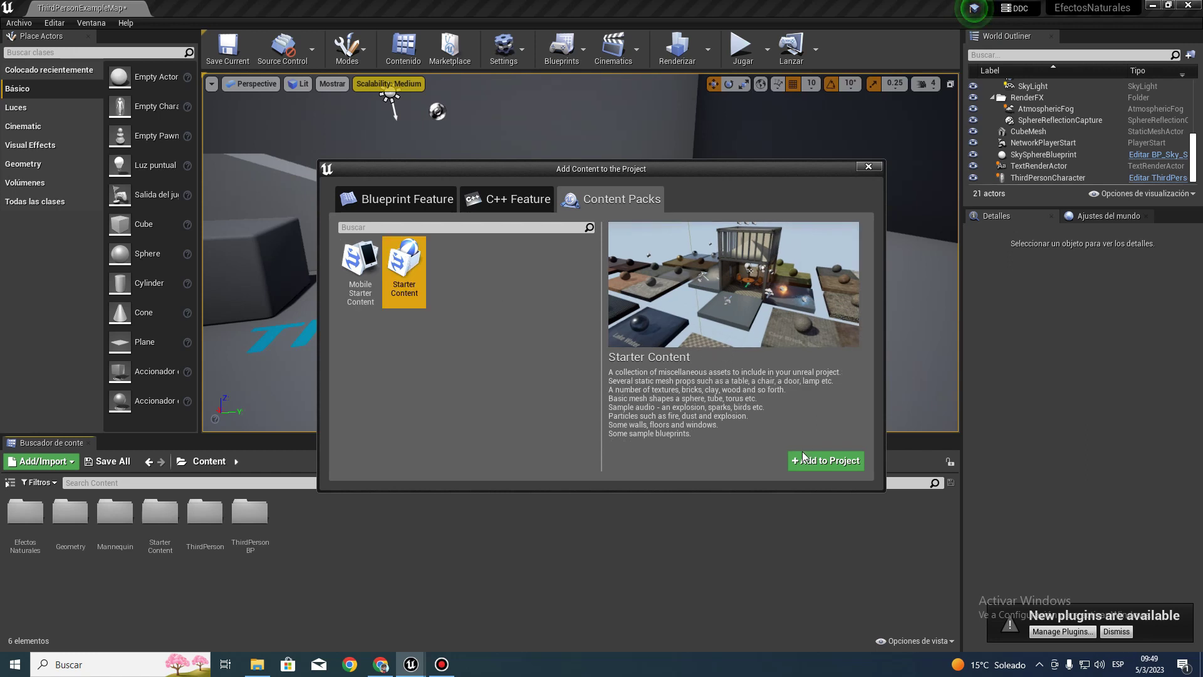
pyautogui.click(869, 167)
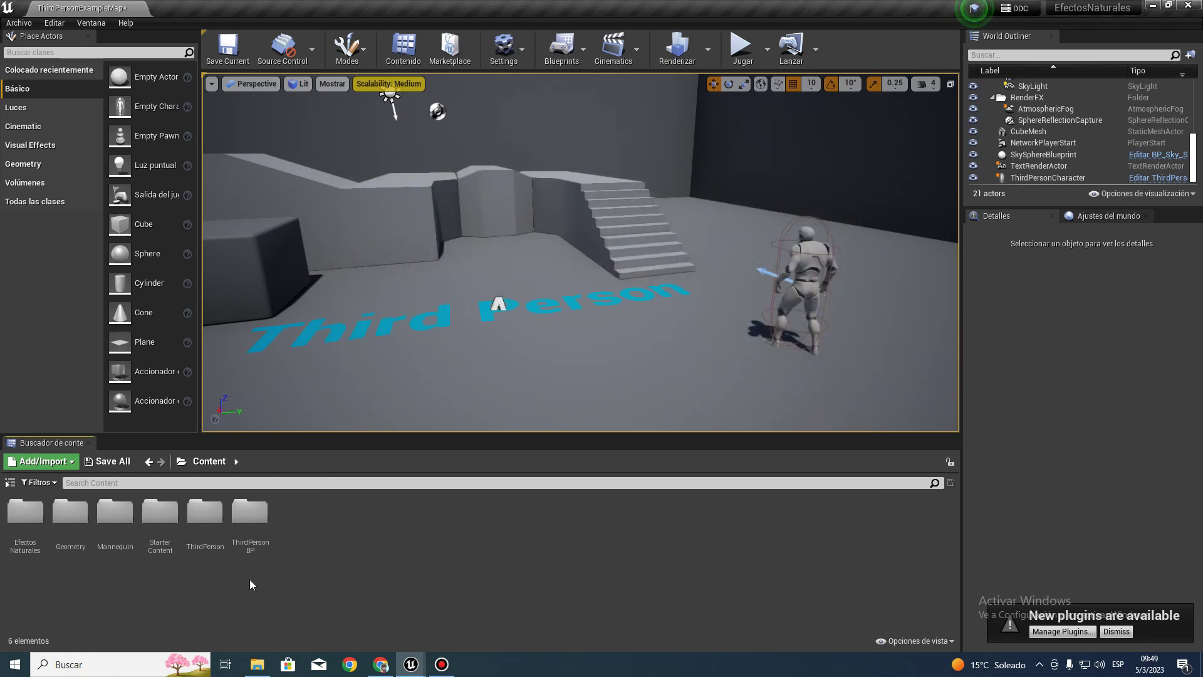
# Duplicate the M_smoke_subUV material from StarterContent and name the copy Material_Humo.
pyautogui.doubleClick(163, 515)
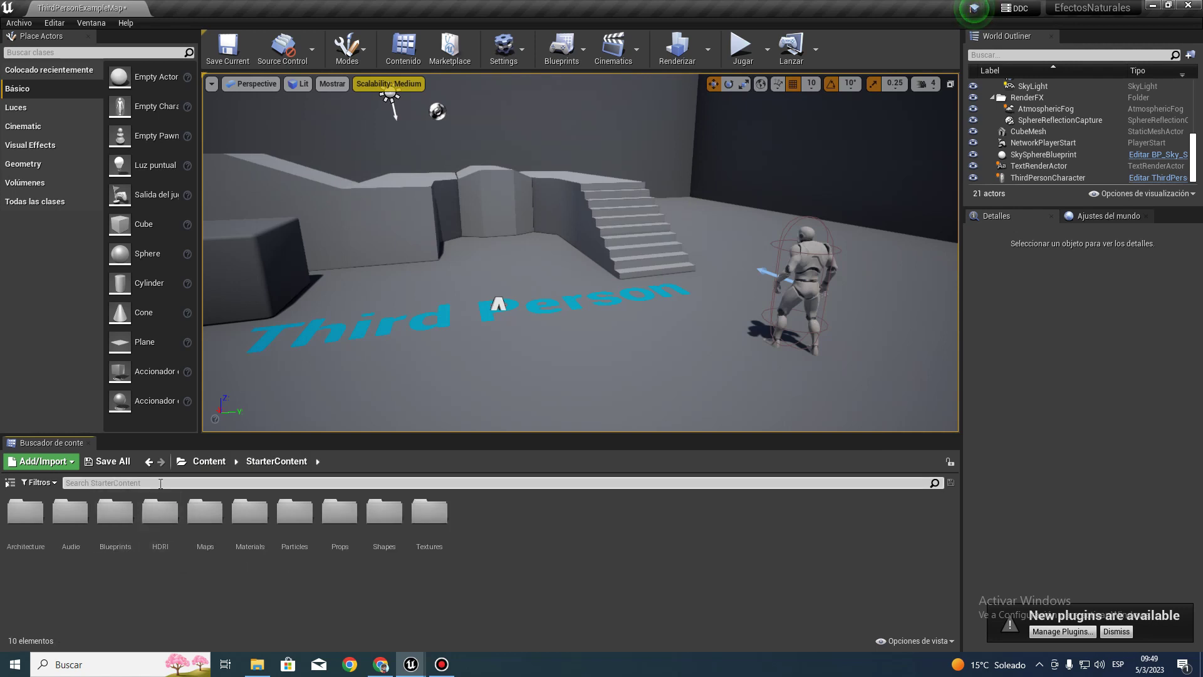
pyautogui.write('Smoke')
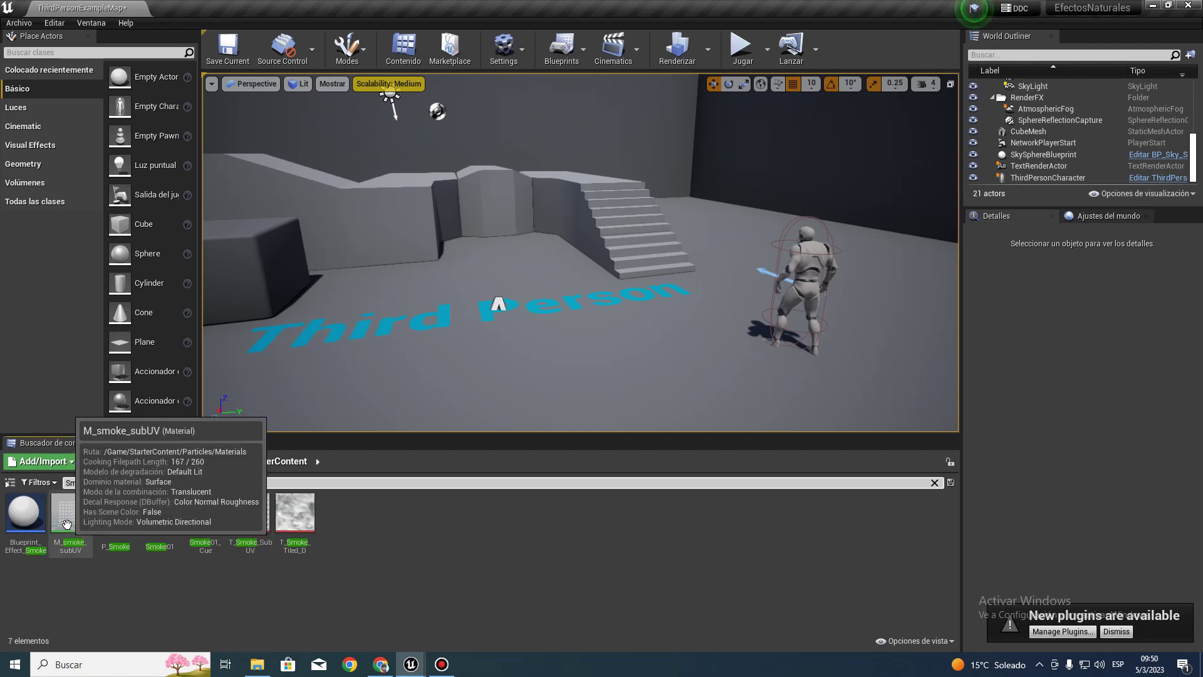
pyautogui.rightClick(66, 520)
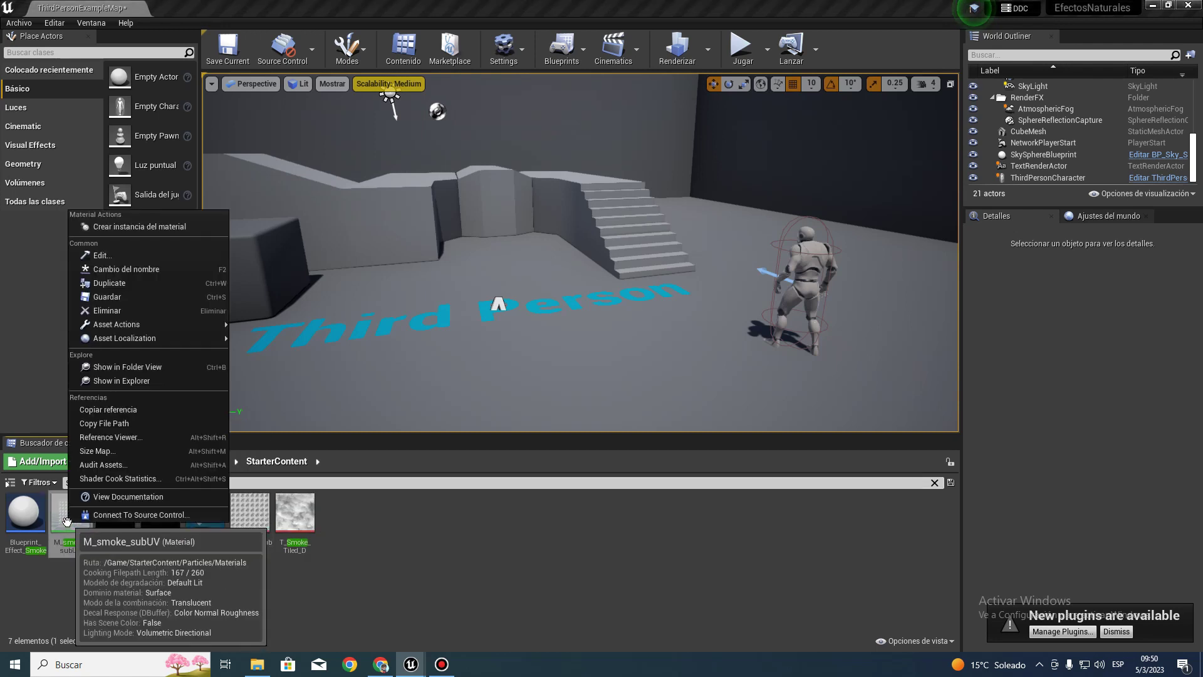
pyautogui.click(95, 283)
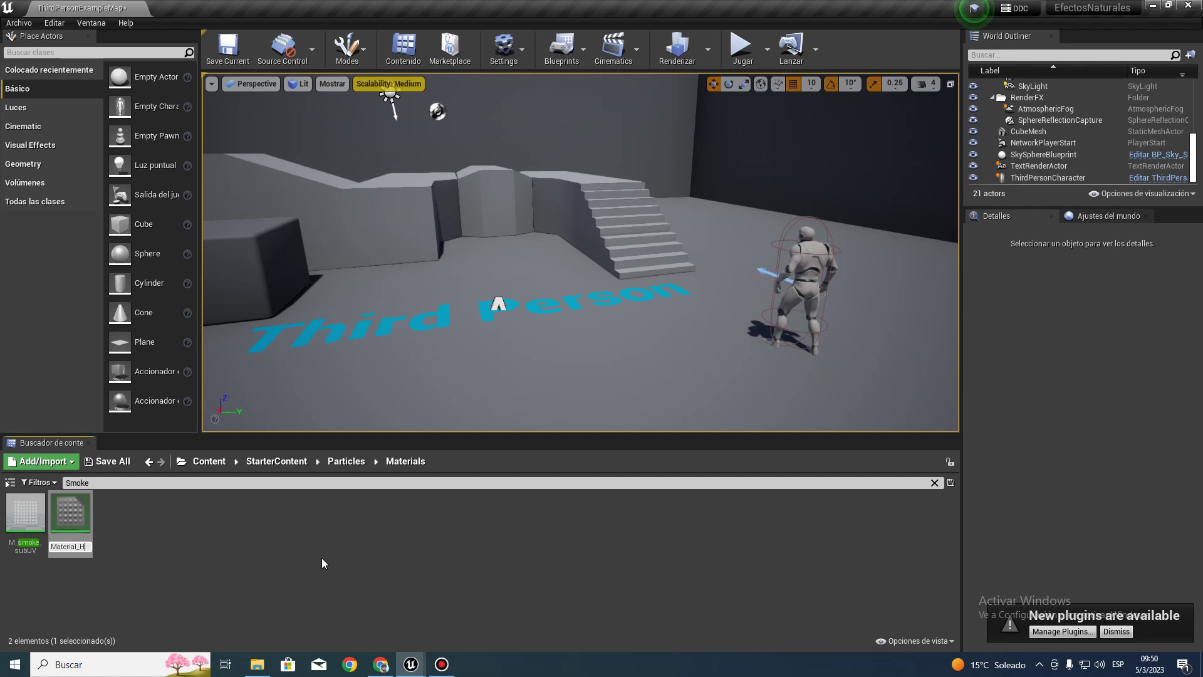
pyautogui.press('Return')
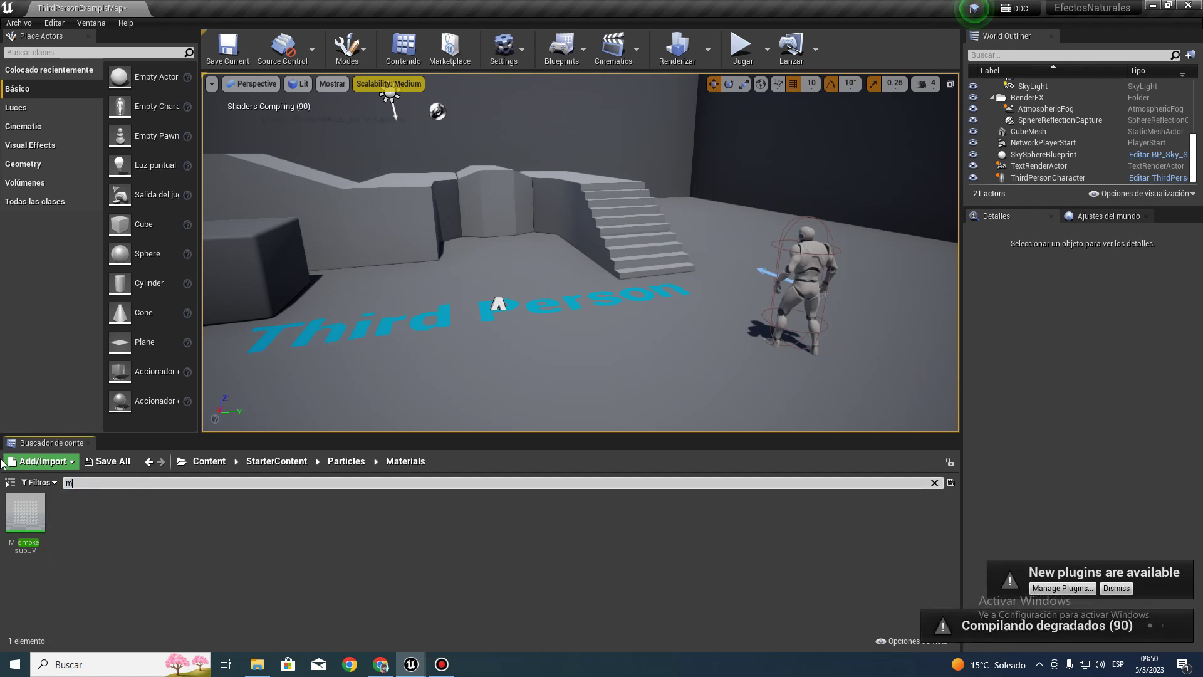
# Move Material_Humo into the EfectosNaturales folder, open that folder and clear the search.
pyautogui.write('aterial_hu')
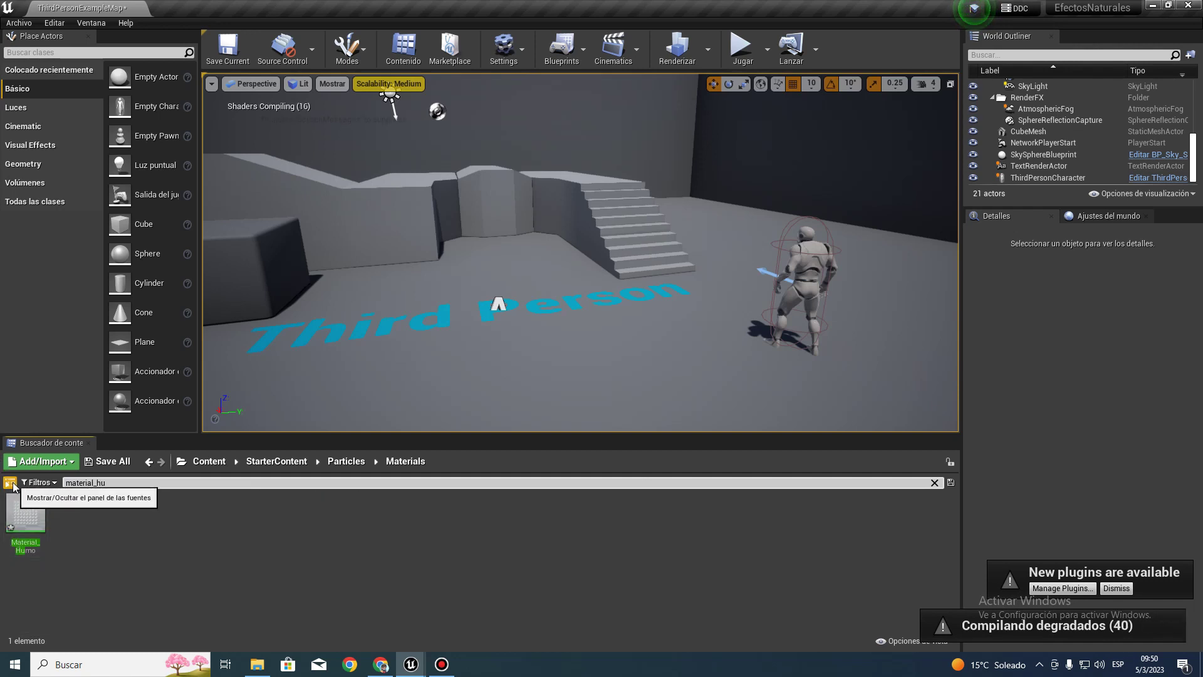
pyautogui.click(11, 482)
pyautogui.moveTo(267, 516); pyautogui.dragTo(74, 550)
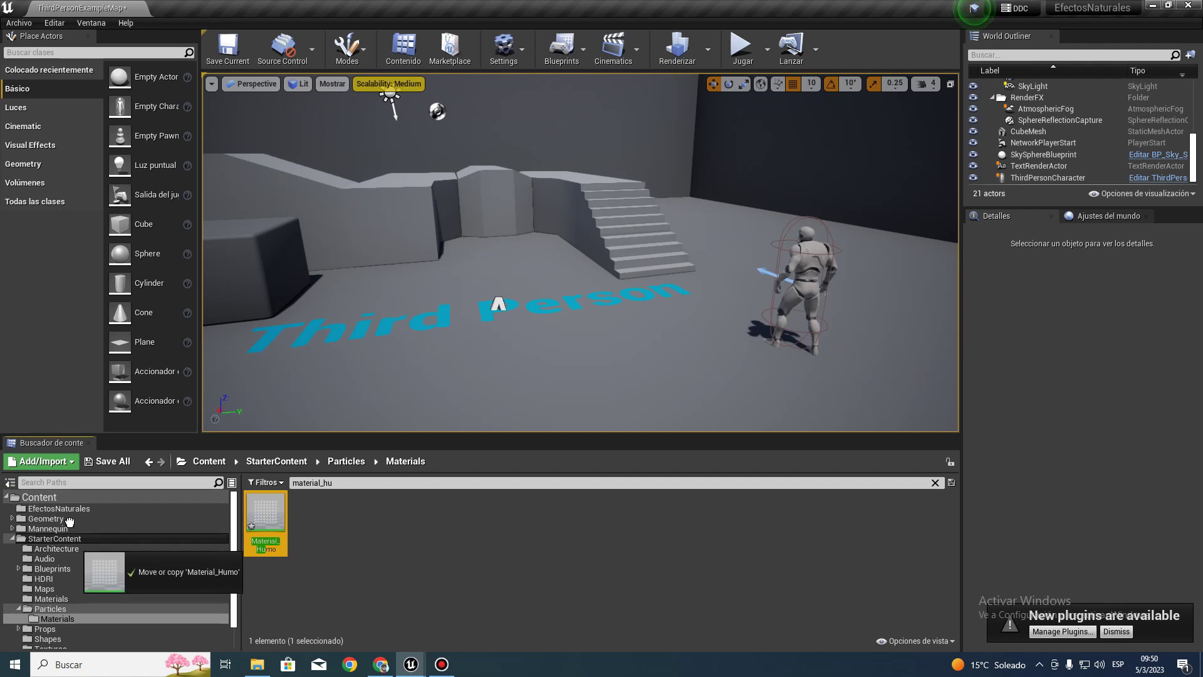
pyautogui.moveTo(74, 550)
pyautogui.mouseDown()
pyautogui.moveTo(66, 603)
pyautogui.moveTo(66, 520)
pyautogui.mouseUp()
pyautogui.moveTo(66, 538)
pyautogui.mouseDown()
pyautogui.moveTo(44, 553)
pyautogui.moveTo(59, 509)
pyautogui.mouseUp()
pyautogui.click(80, 521)
pyautogui.click(71, 509)
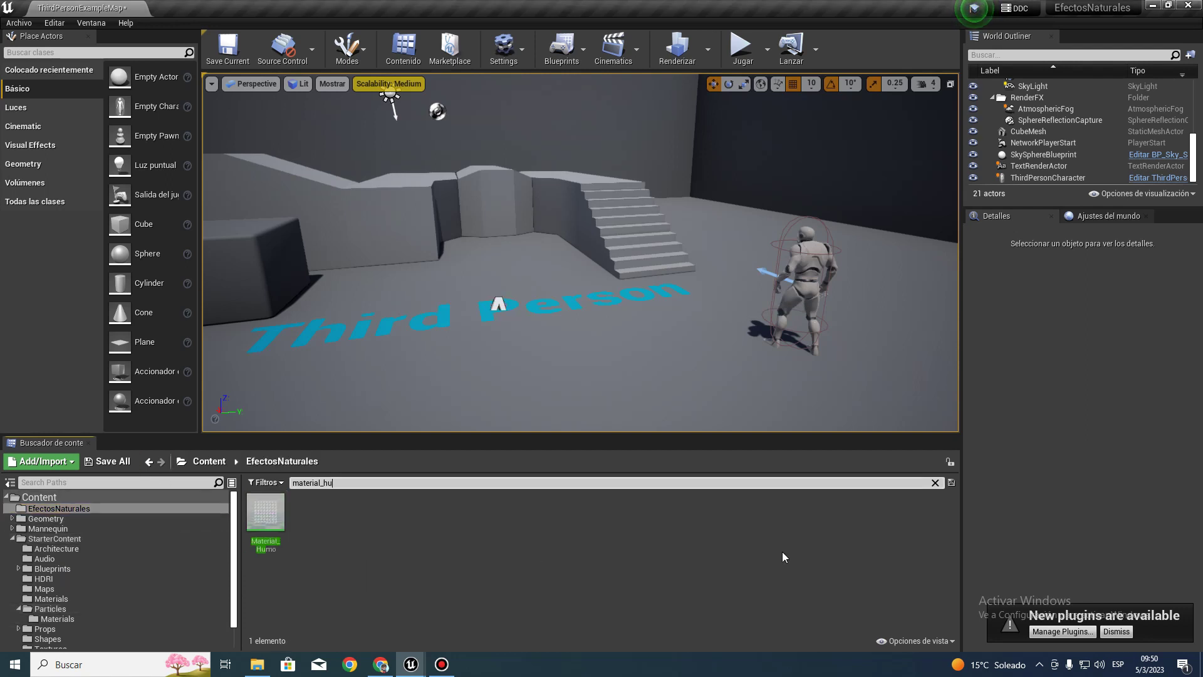
pyautogui.press('BackSpace')
pyautogui.press('BackSpace')
pyautogui.press('BackSpace')
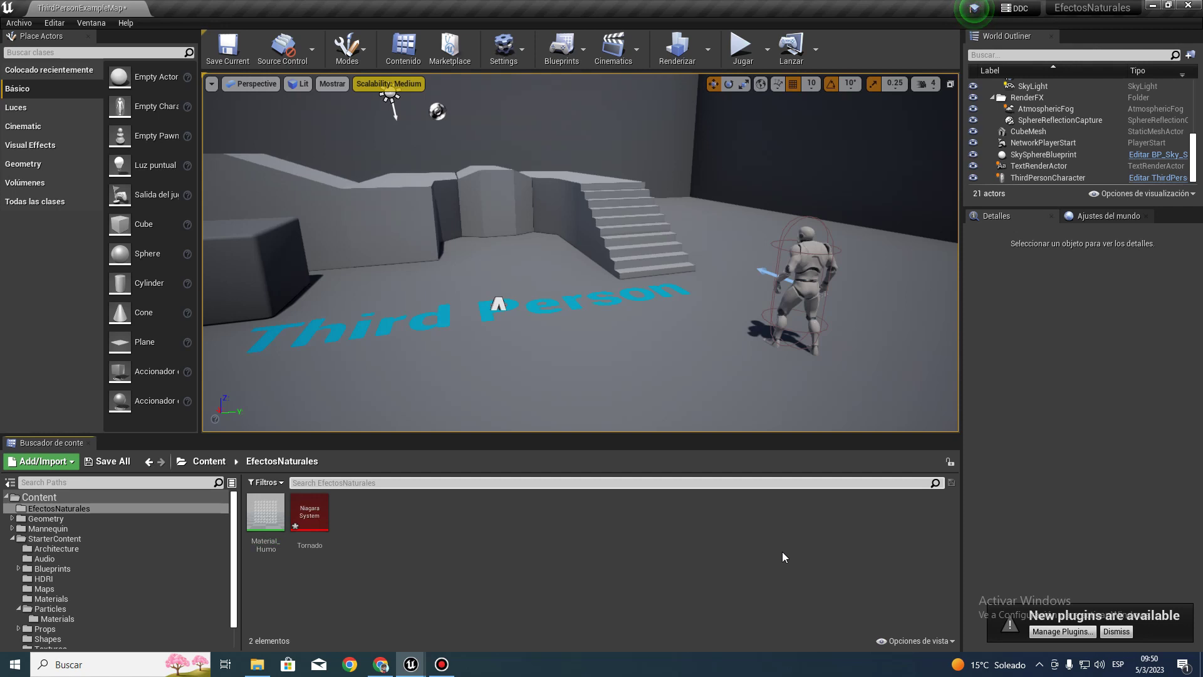
# In the Tornado system, replace the Sprite Renderer's DefaultSpriteMaterial with Material_Humo.
pyautogui.doubleClick(310, 515)
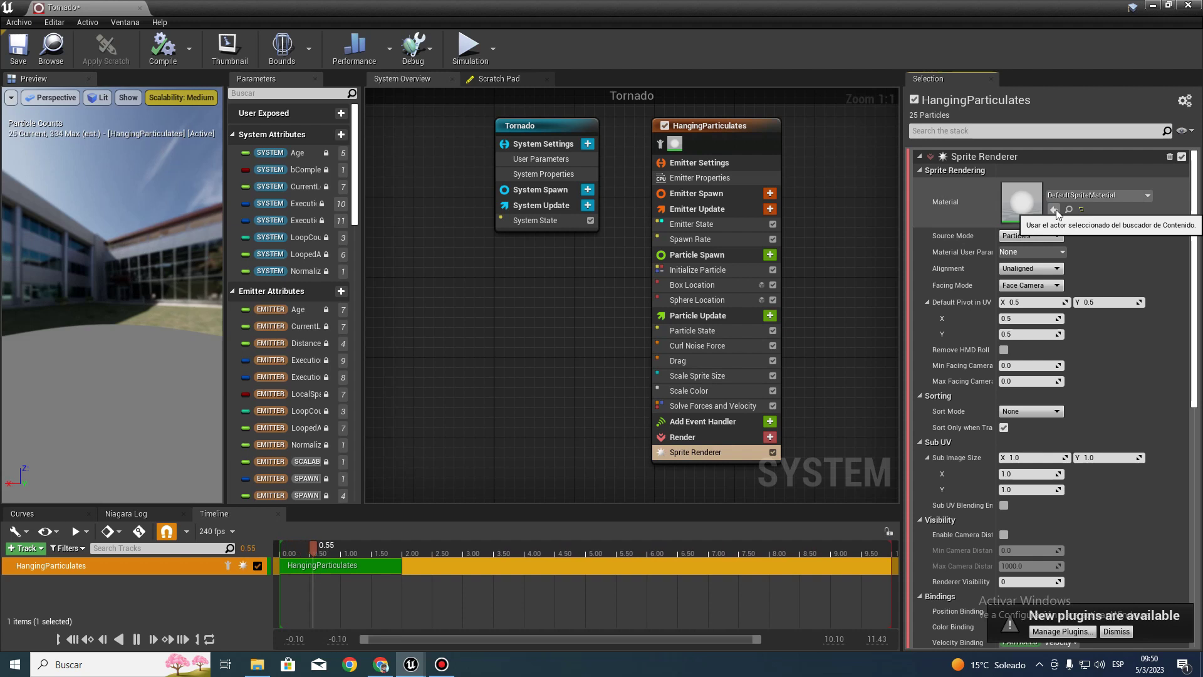
pyautogui.click(1091, 199)
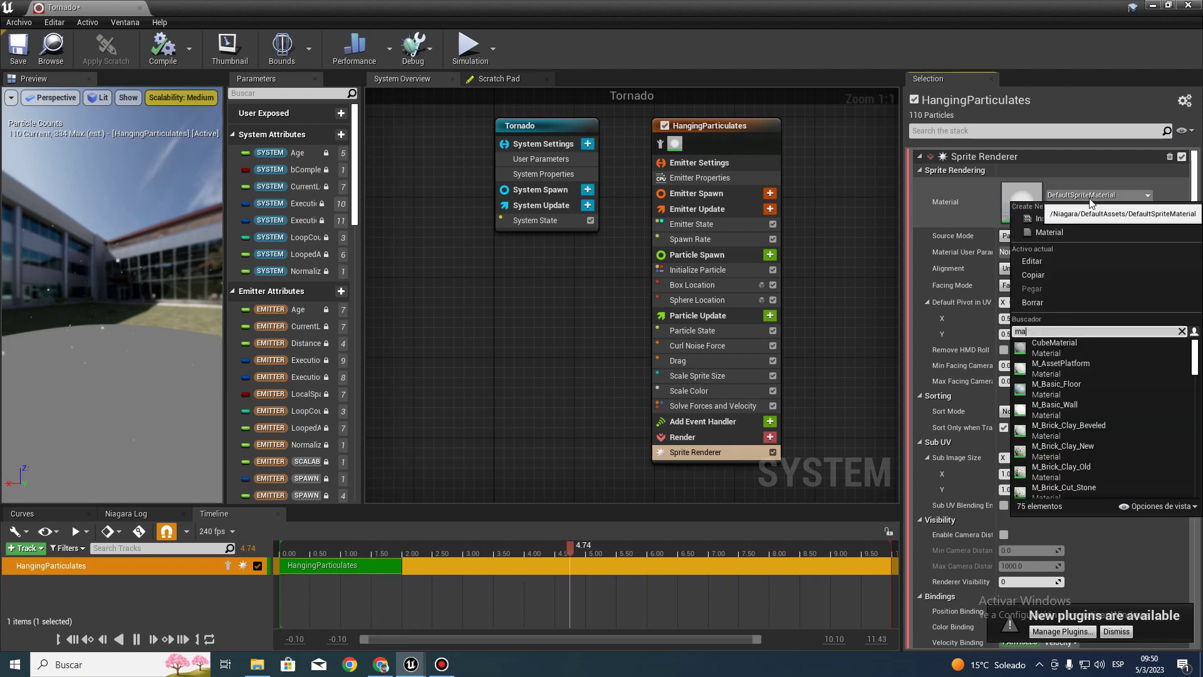
pyautogui.write('terial')
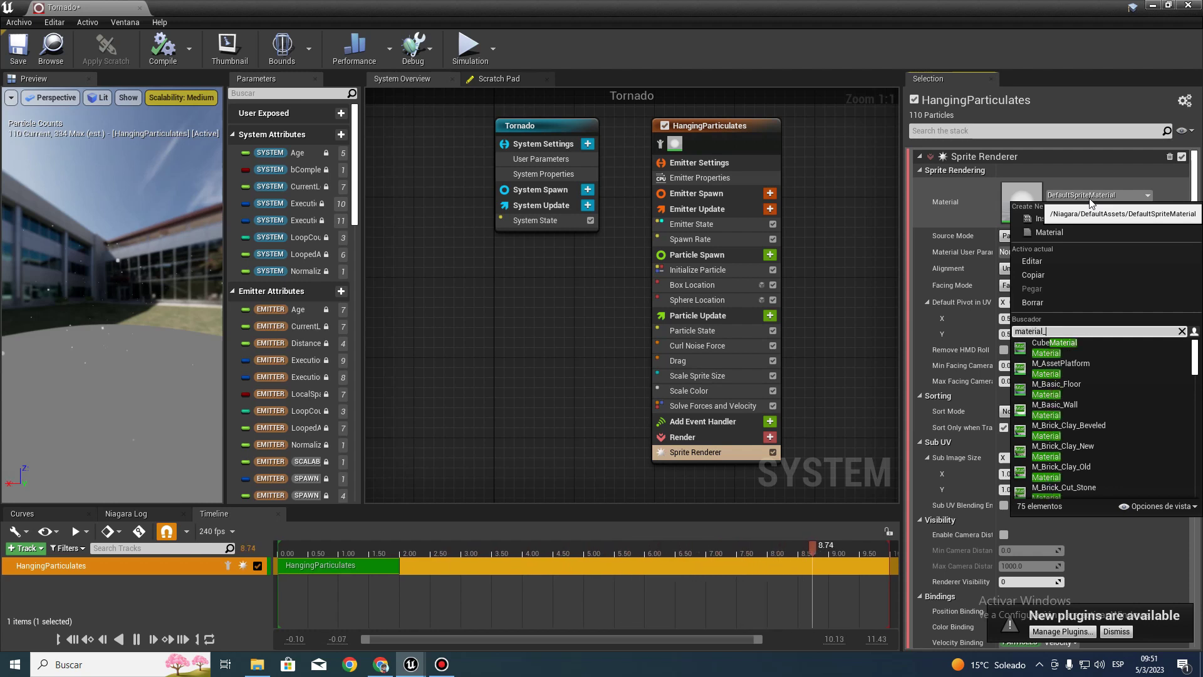
pyautogui.write('_hu')
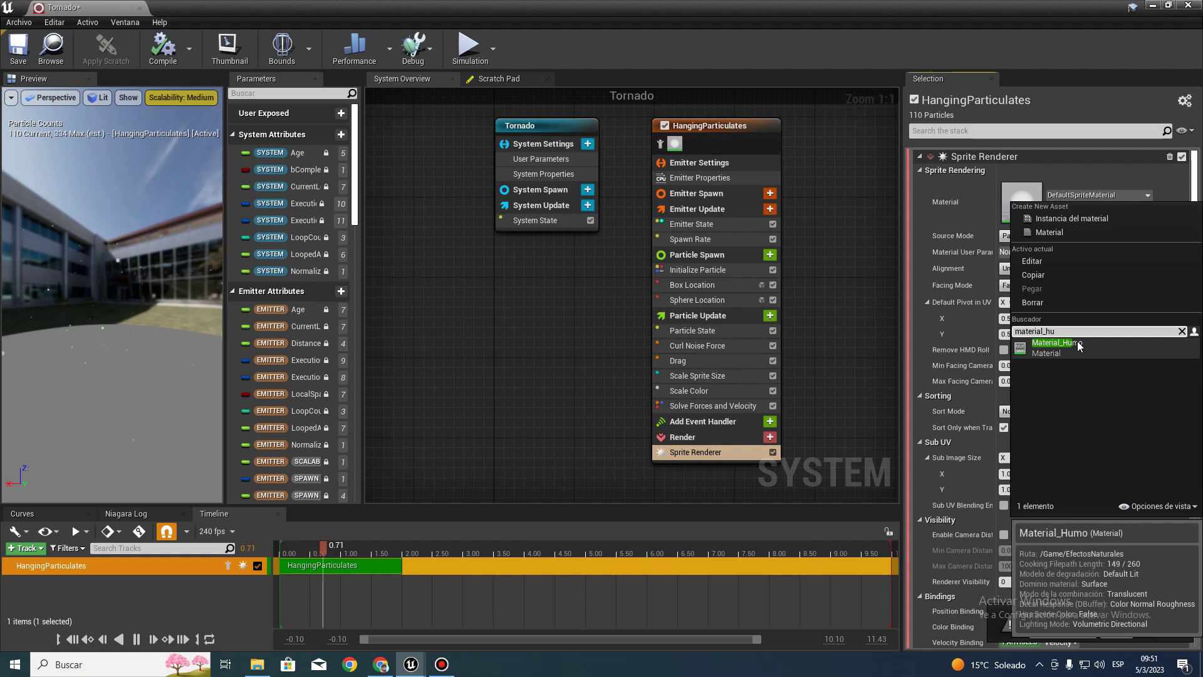
pyautogui.click(1077, 341)
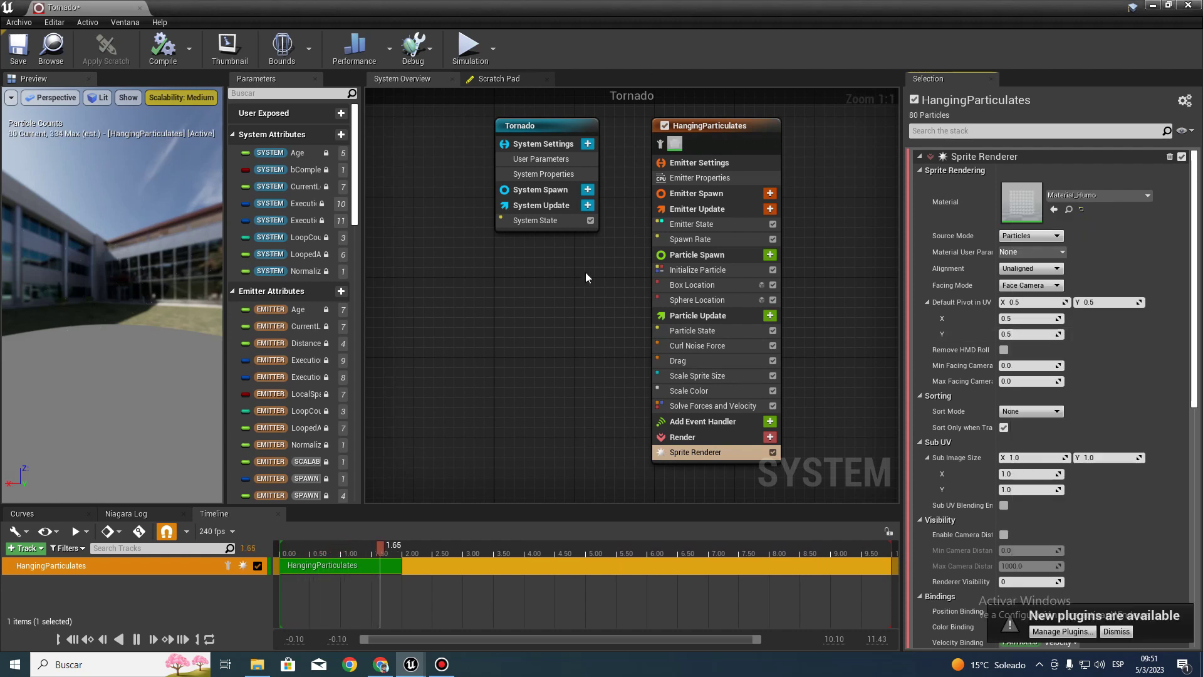
pyautogui.moveTo(585, 277); pyautogui.dragTo(469, 281, button='right')
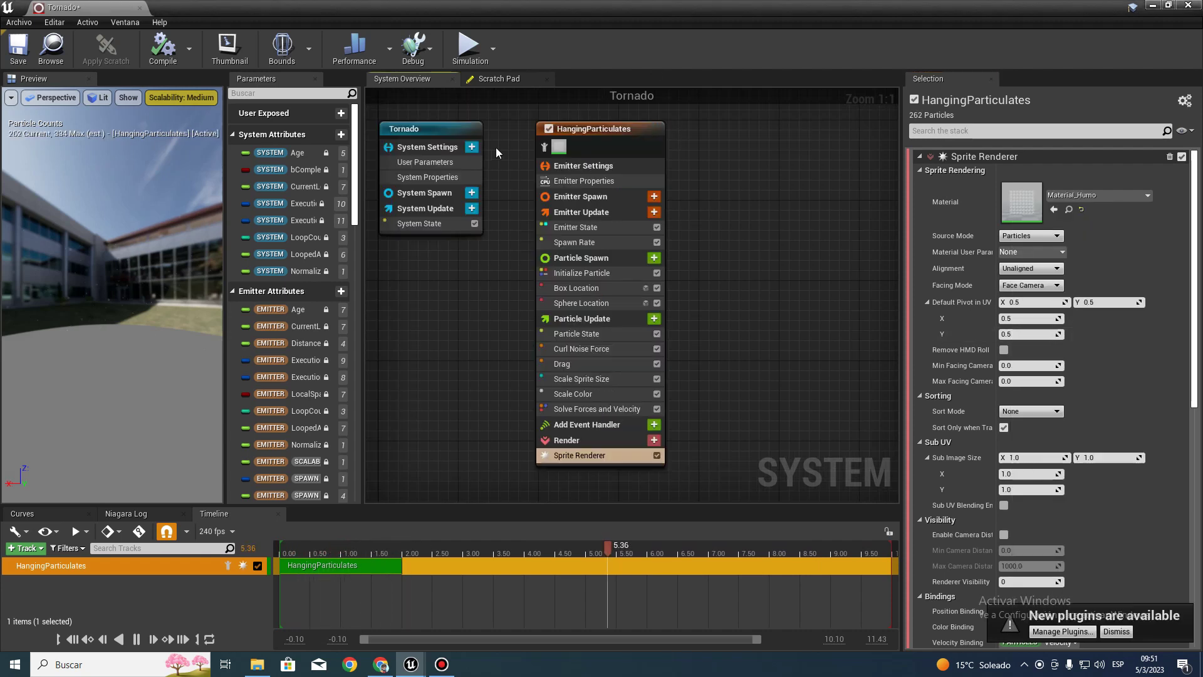
# Set Initialize Particle's Uniform Sprite Size minimum and maximum both to 20.
pyautogui.click(570, 273)
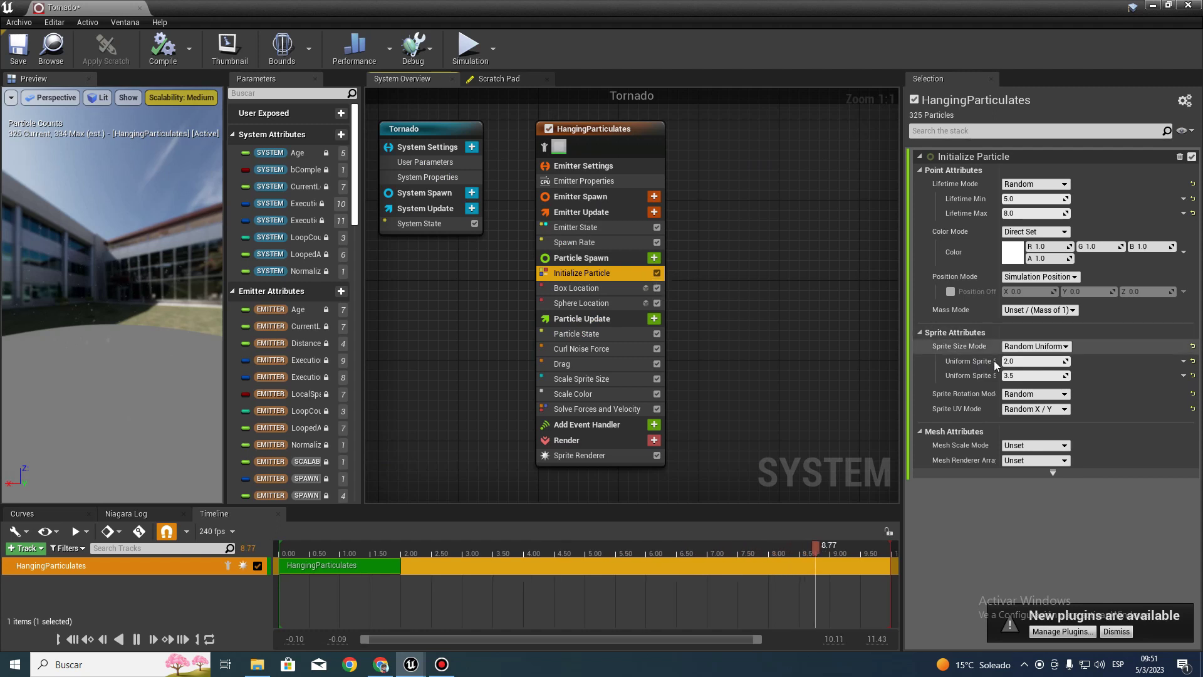
pyautogui.click(1022, 363)
pyautogui.write('0')
pyautogui.click(1014, 375)
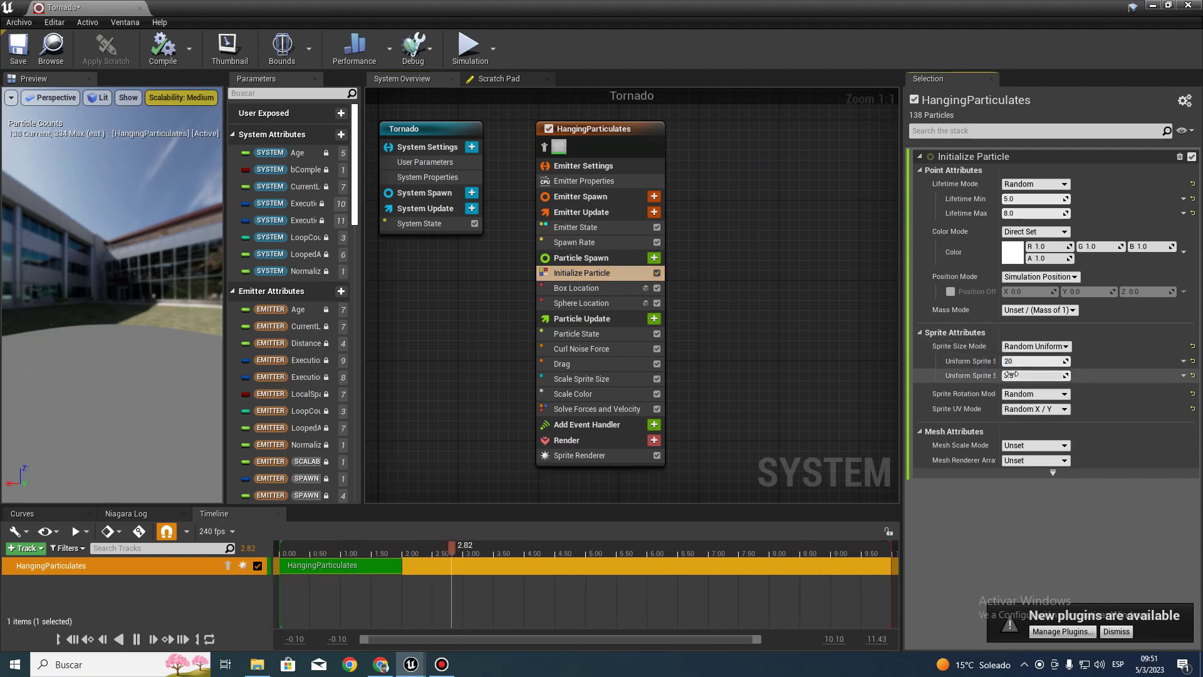
pyautogui.write('20')
pyautogui.press('Return')
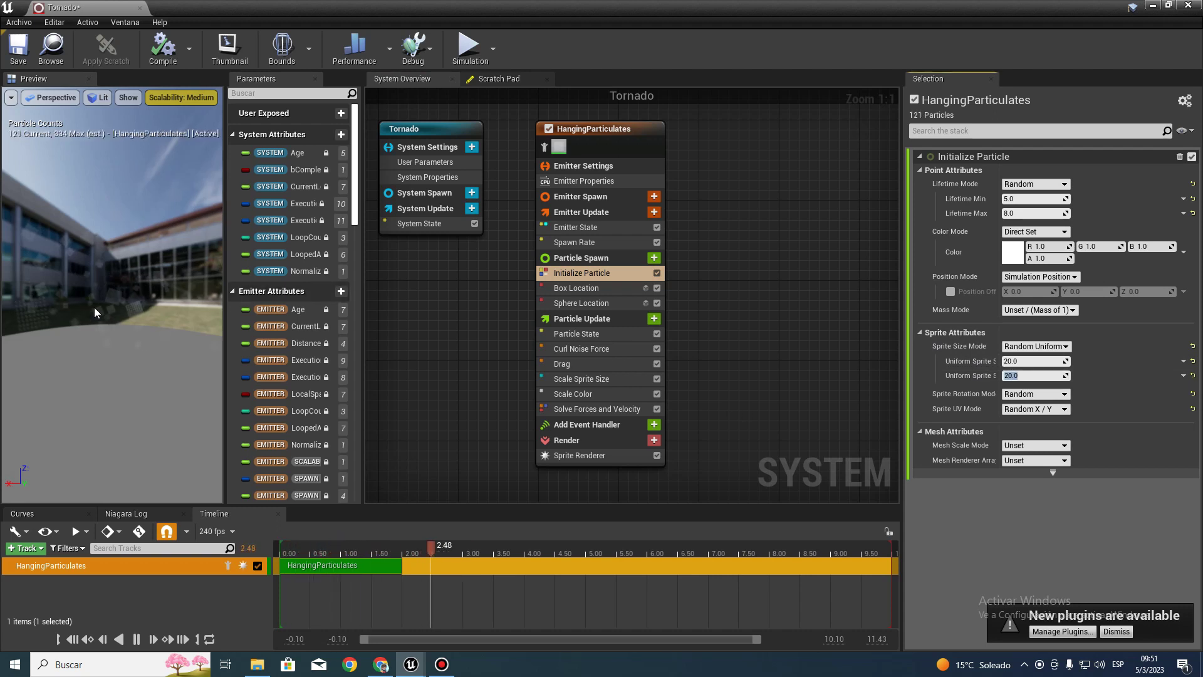
pyautogui.click(92, 379)
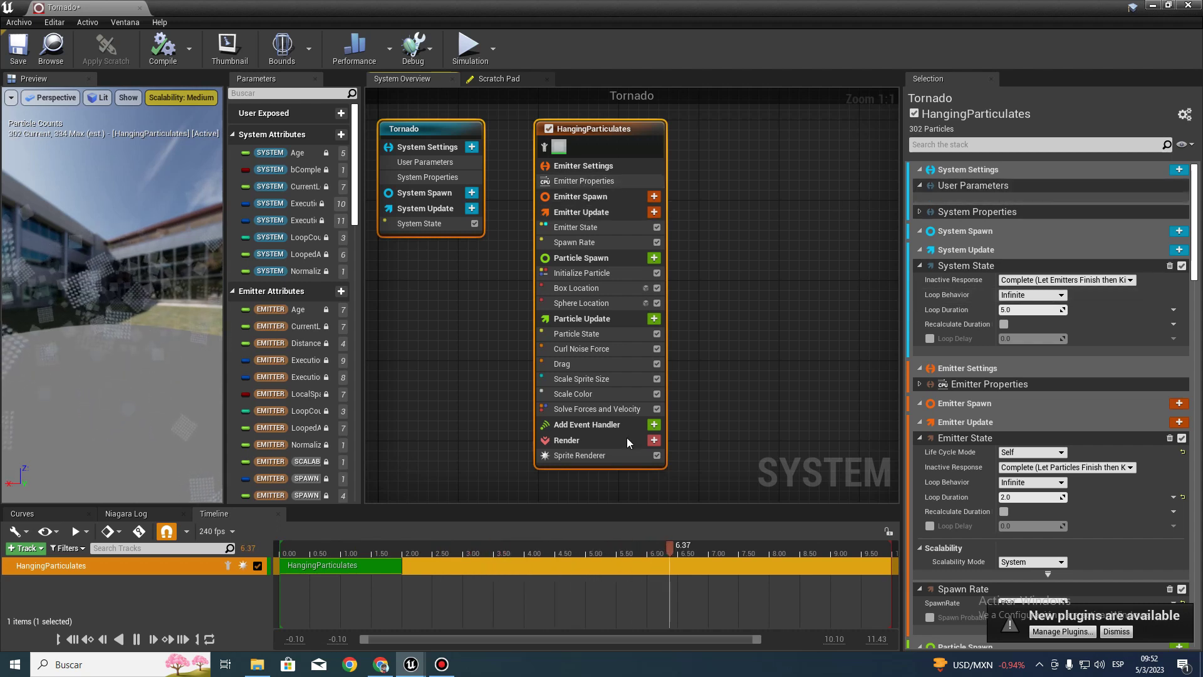
# Open Material_Humo and inspect its Texture Sample and Particle SubUV nodes using T_Smoke_SubUV.
pyautogui.click(607, 458)
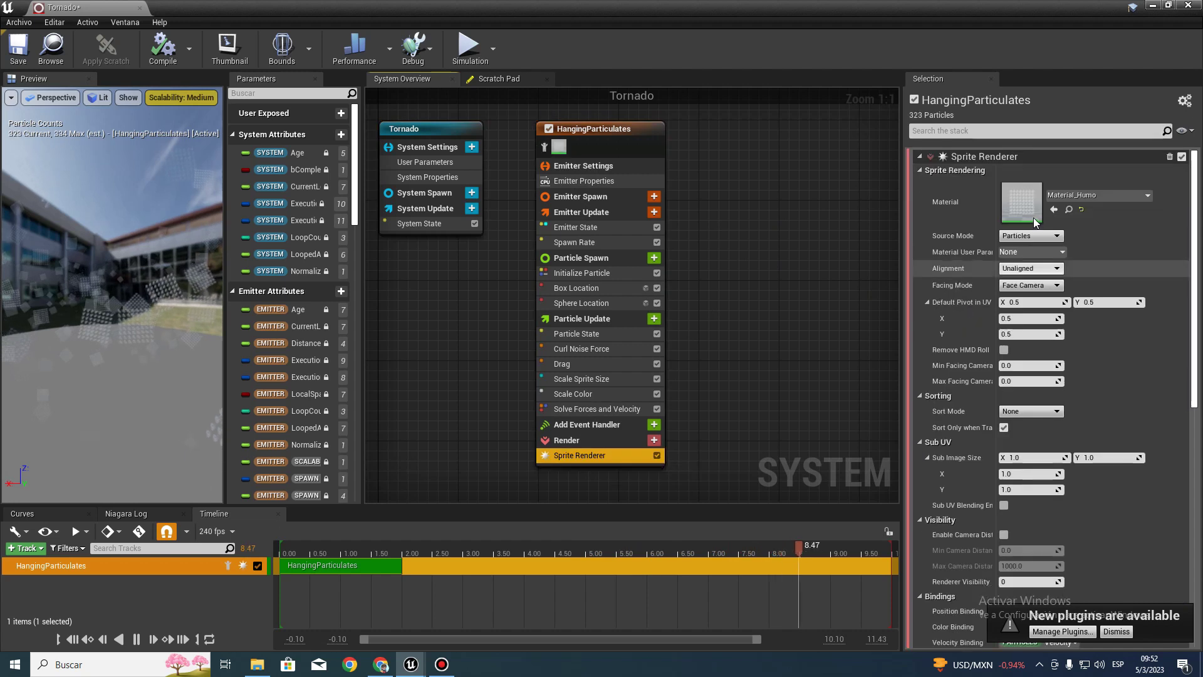
pyautogui.doubleClick(1032, 202)
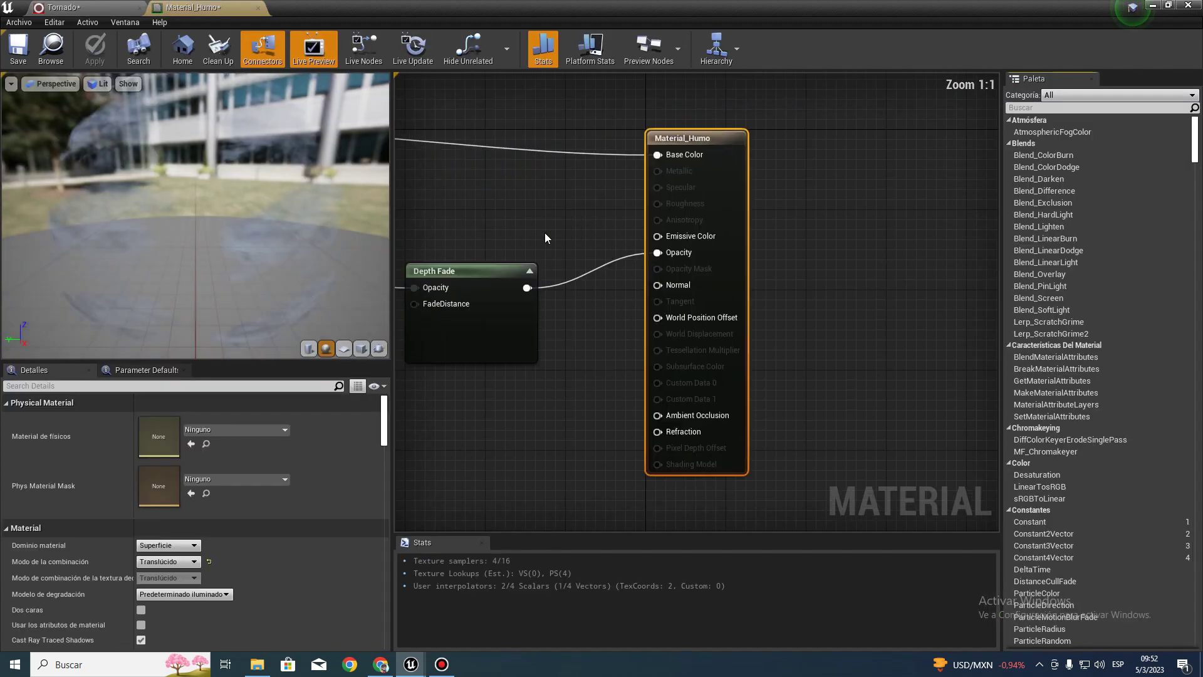
pyautogui.moveTo(591, 185); pyautogui.dragTo(897, 190, button='right')
pyautogui.moveTo(408, 106); pyautogui.dragTo(766, 130, button='right')
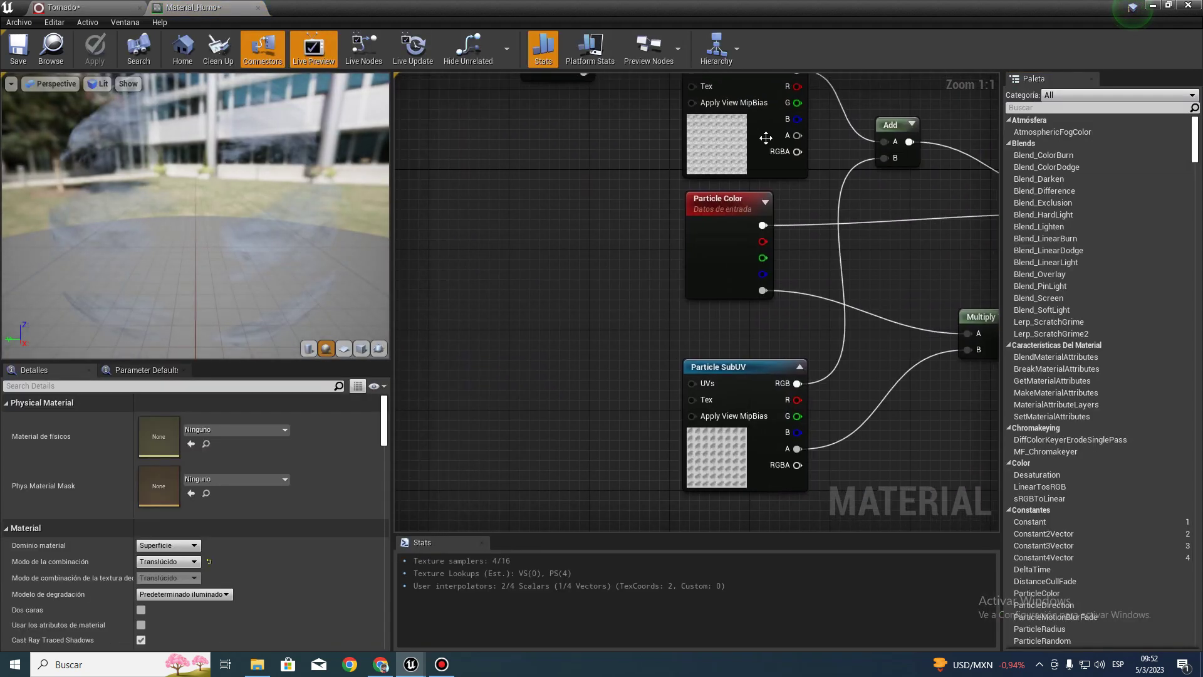
pyautogui.click(716, 137)
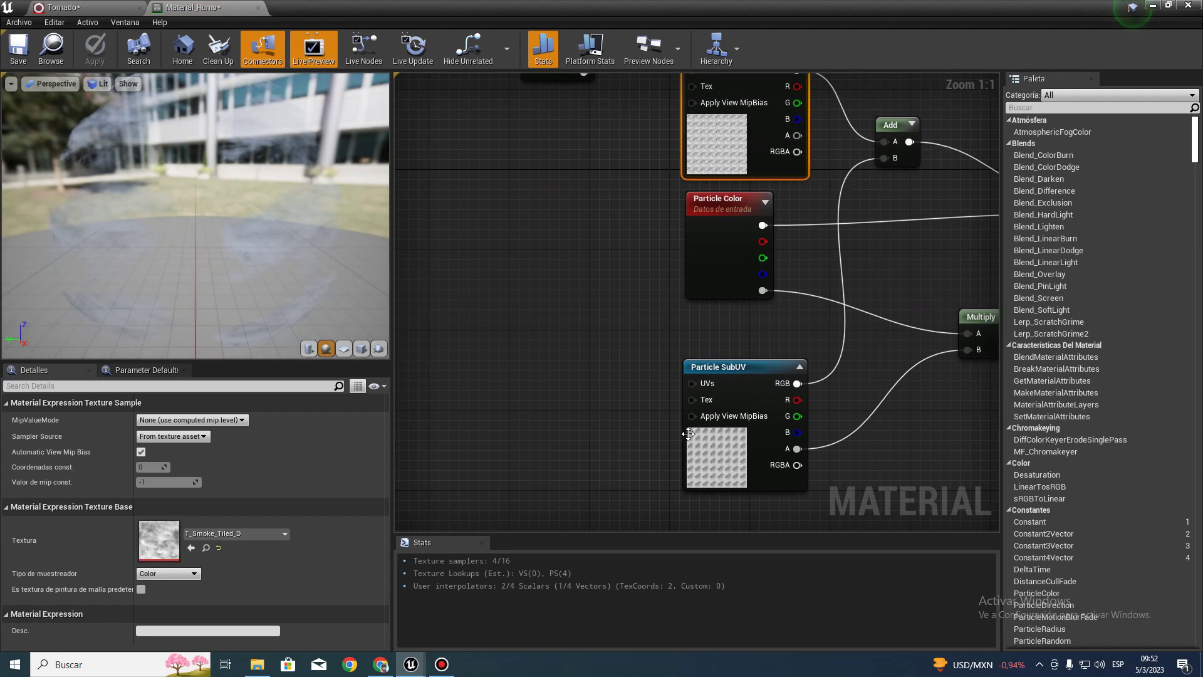
pyautogui.click(688, 438)
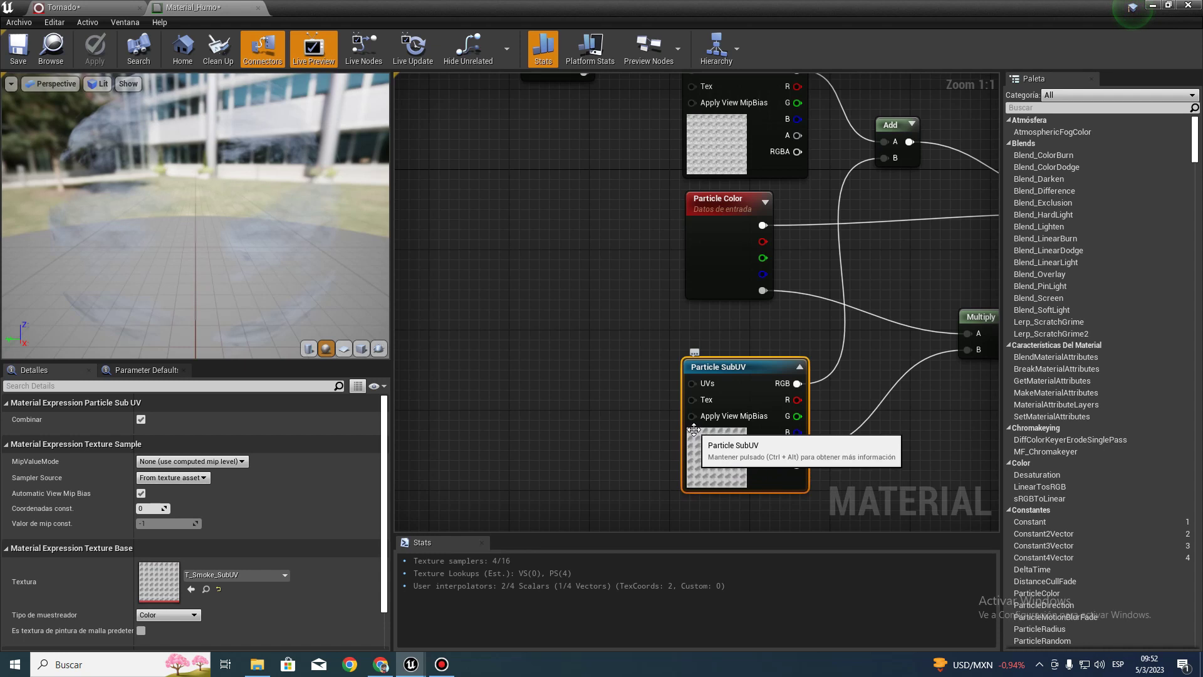
pyautogui.click(62, 8)
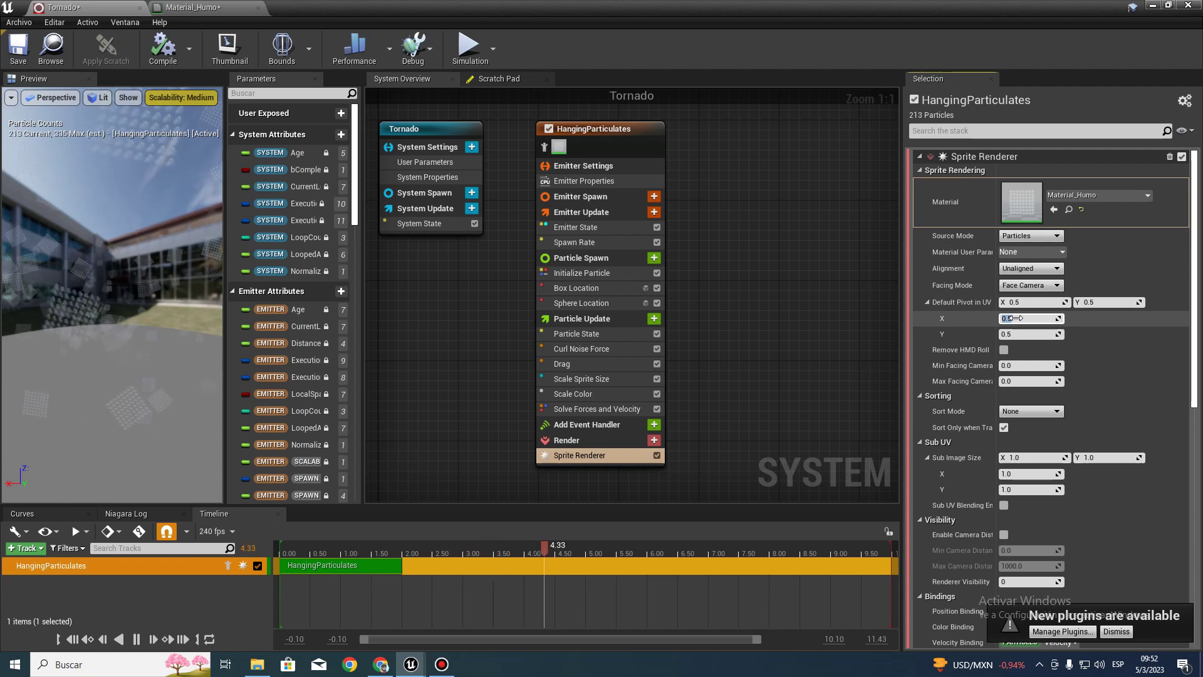
# Reset the Sprite Renderer's Default Pivot X and Y back to 0.5 after an accidental edit.
pyautogui.write('8')
pyautogui.click(1015, 334)
pyautogui.write('8')
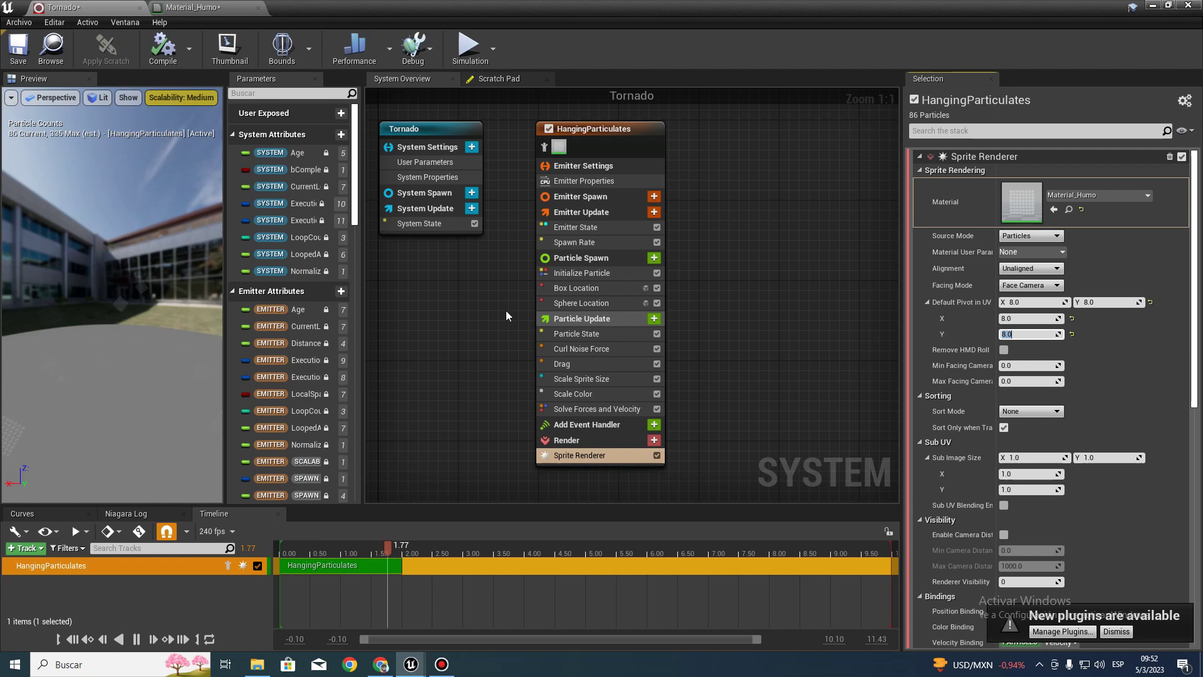
pyautogui.click(1072, 319)
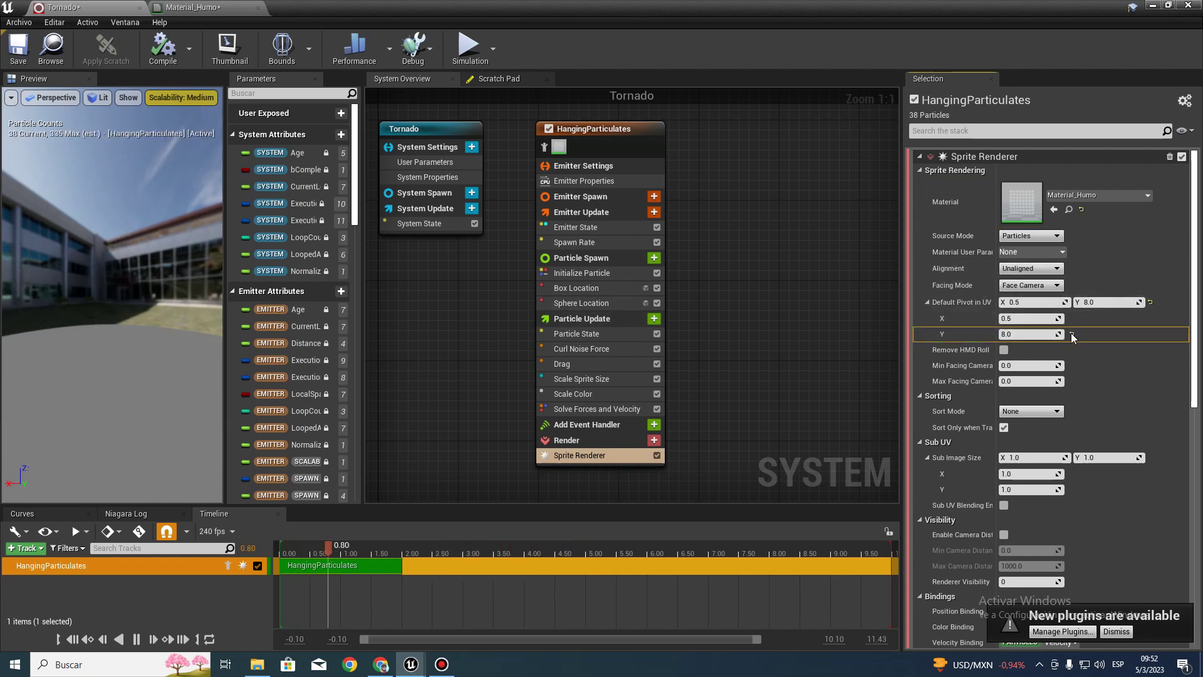
pyautogui.click(1072, 334)
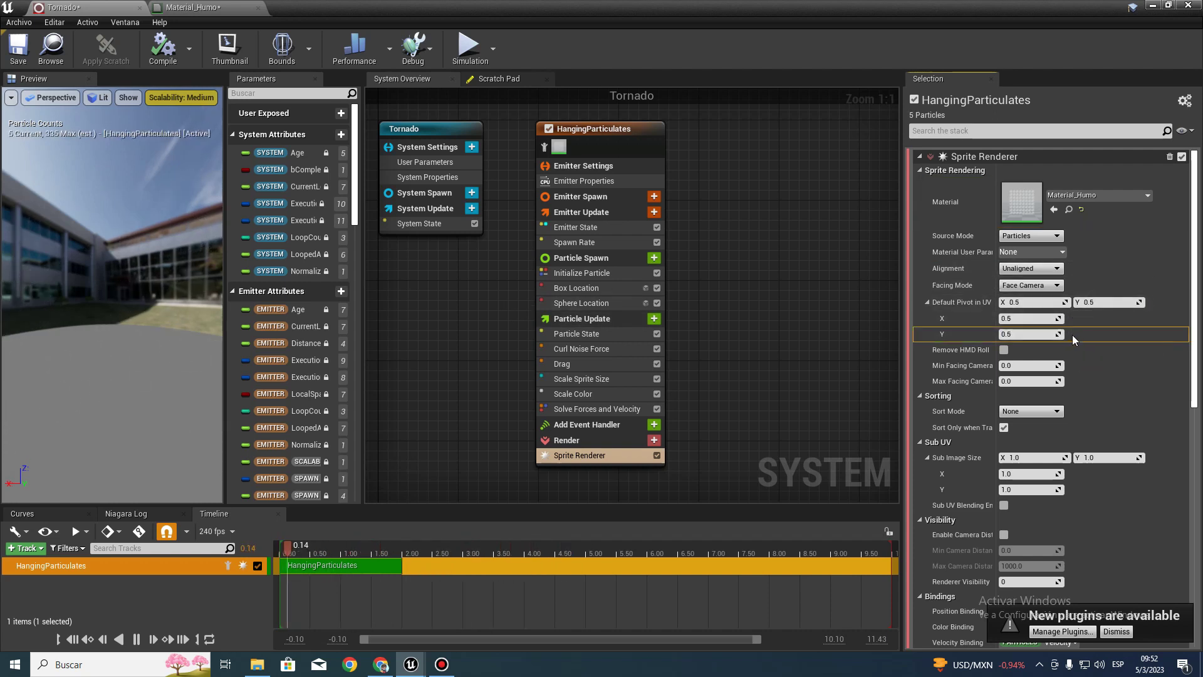
# Set the Sub UV Sub Image Size X and Y both to 8.
pyautogui.click(1025, 462)
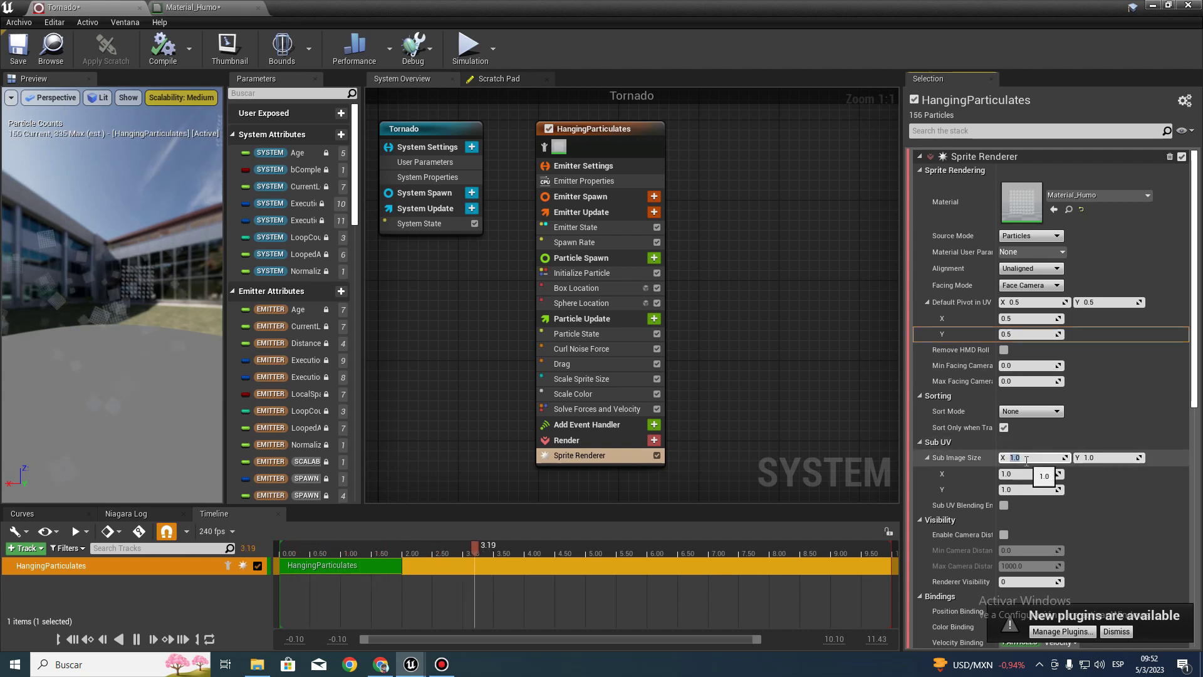
pyautogui.write('8')
pyautogui.click(1099, 458)
pyautogui.write('8')
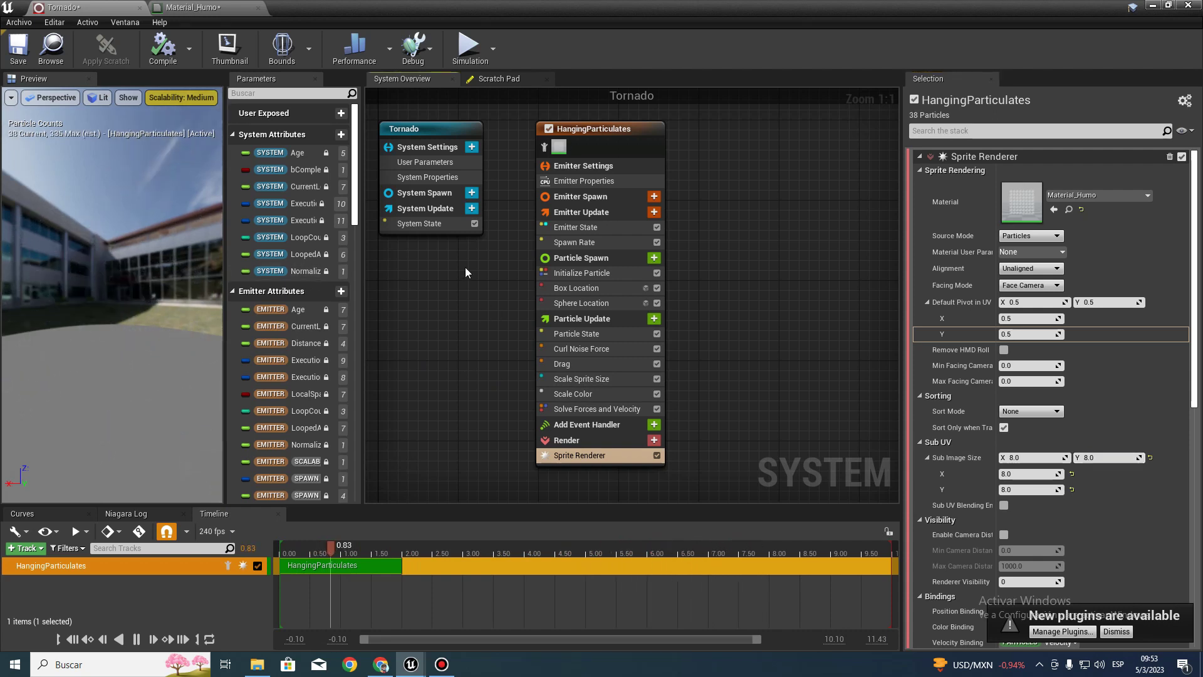
# Add the SubUV Animation module to Particle Update.
pyautogui.click(654, 319)
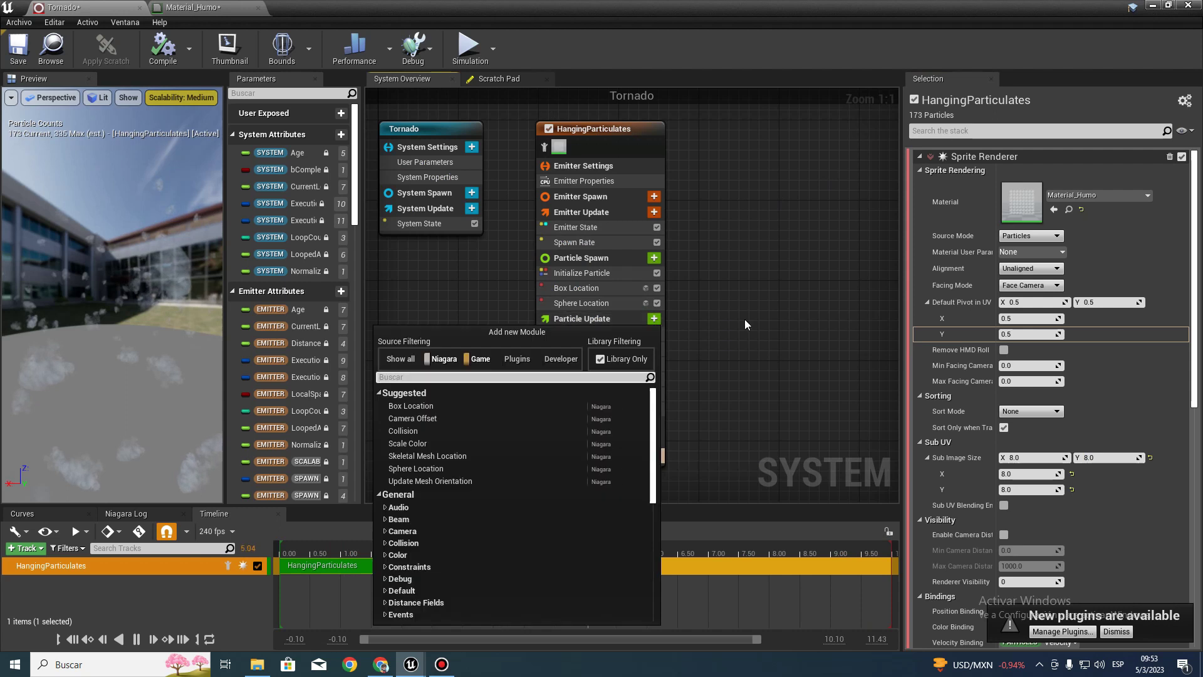
pyautogui.write('anima')
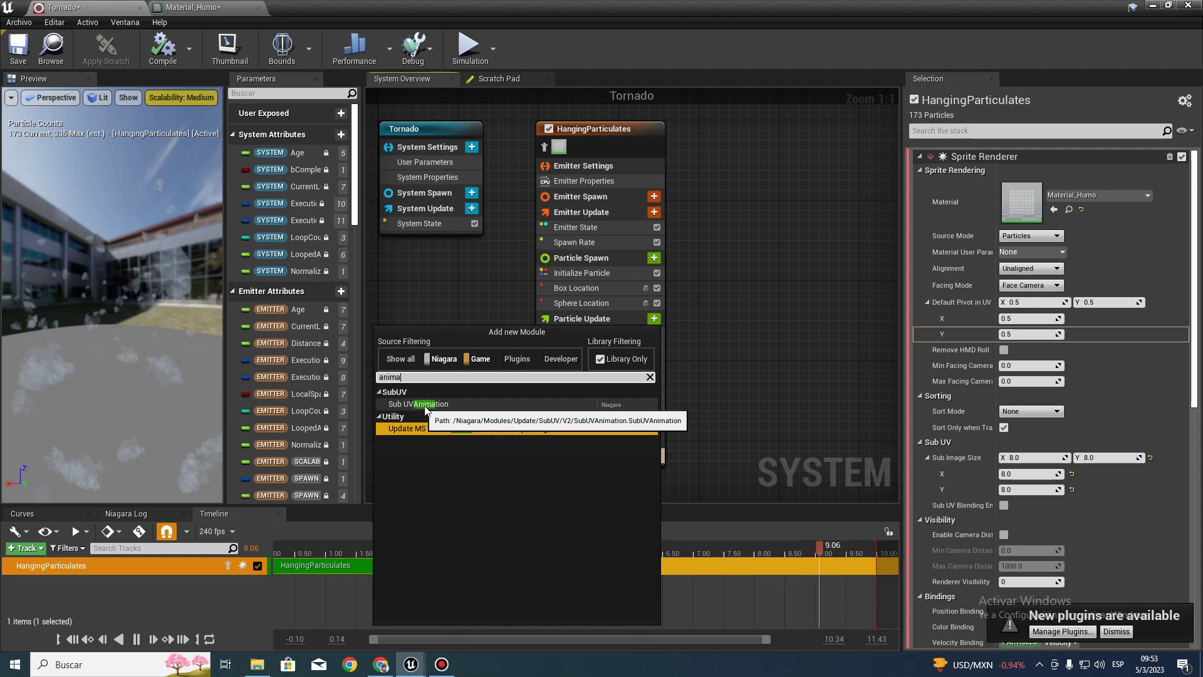
pyautogui.click(443, 405)
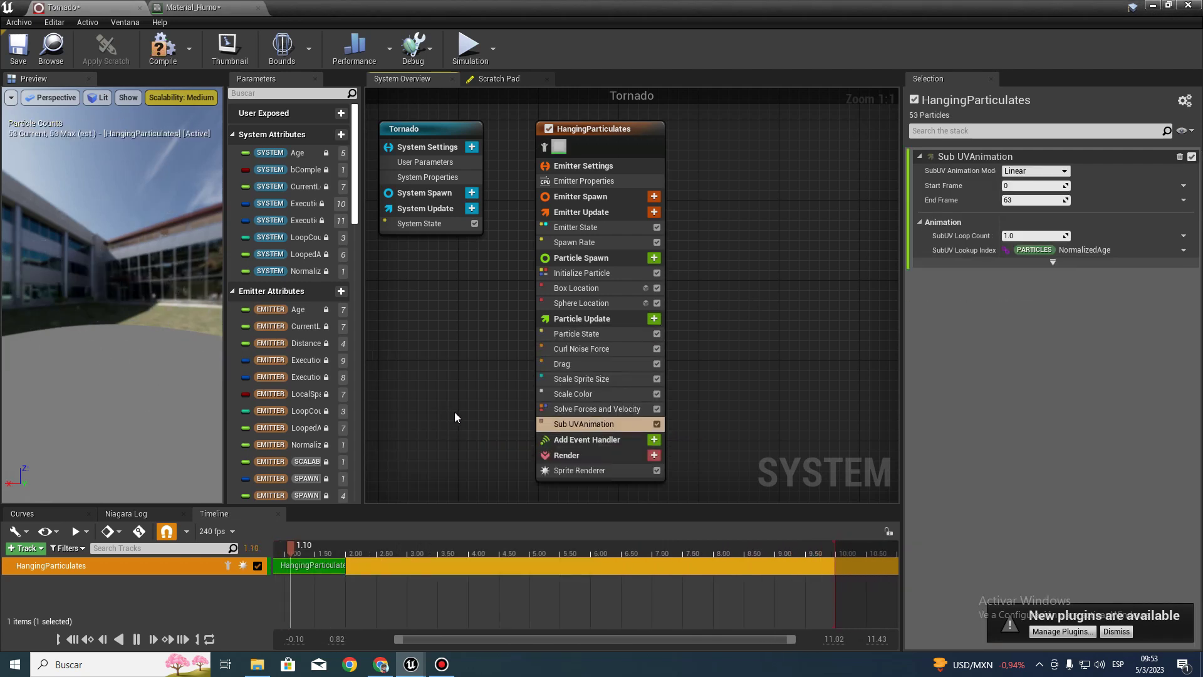
# Delete the Sphere Location module and review the Box Location spawn settings.
pyautogui.click(562, 305)
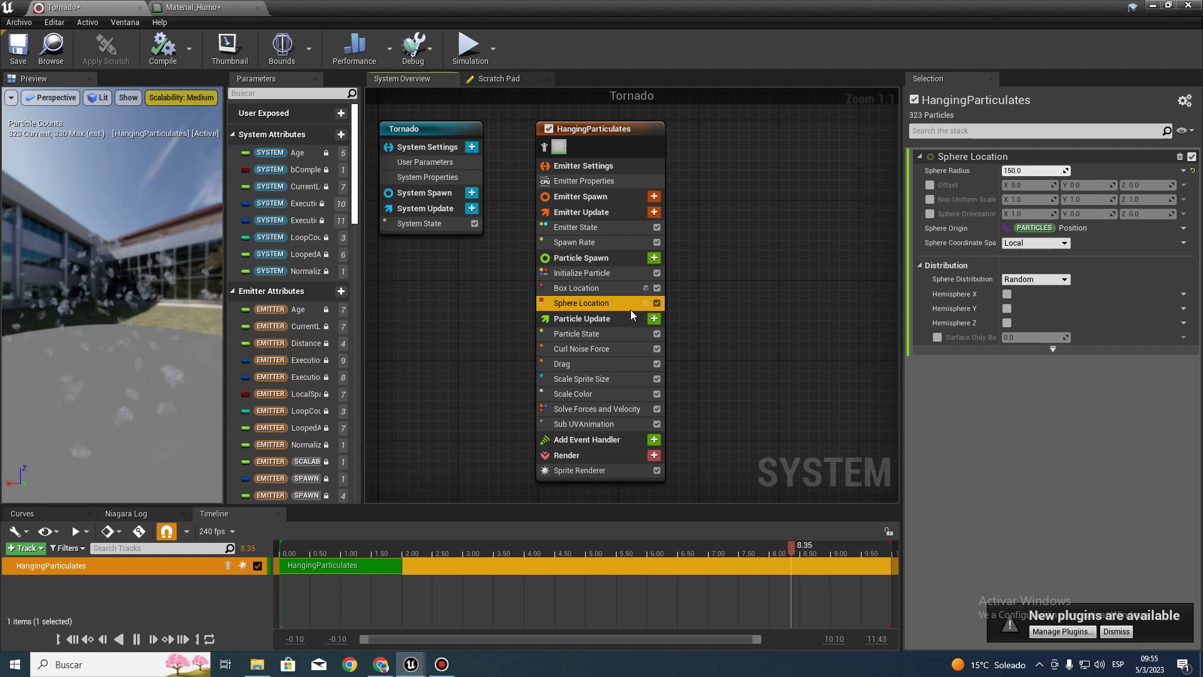
pyautogui.press('Delete')
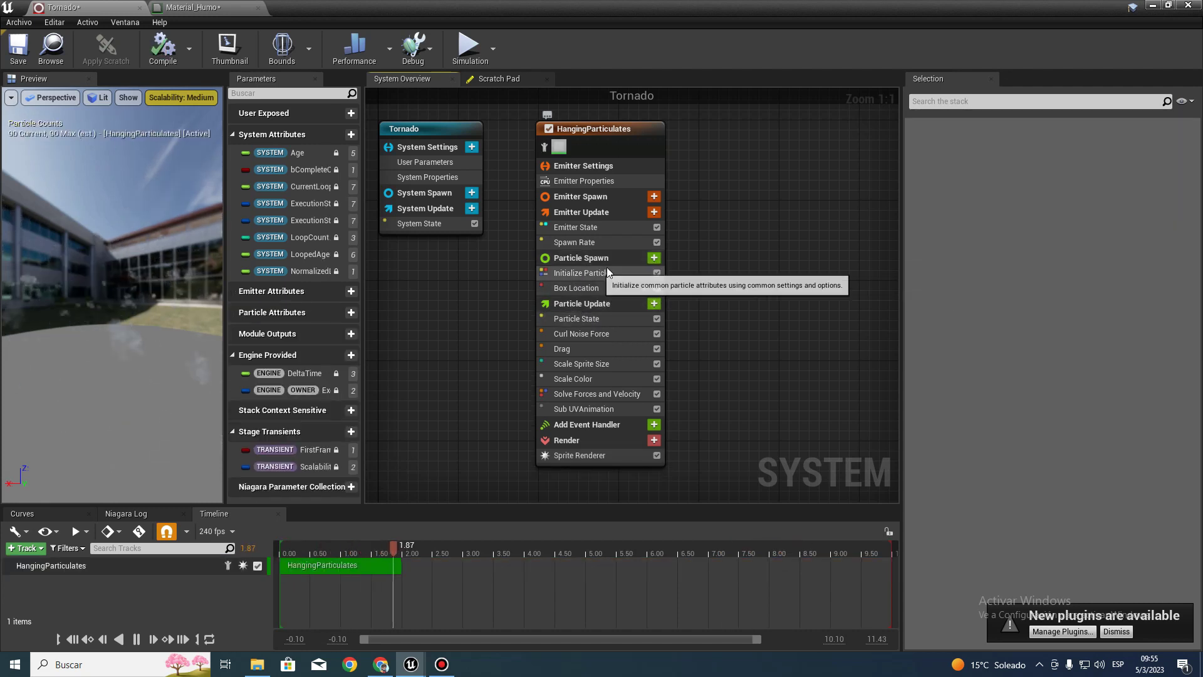
pyautogui.click(657, 259)
pyautogui.click(410, 370)
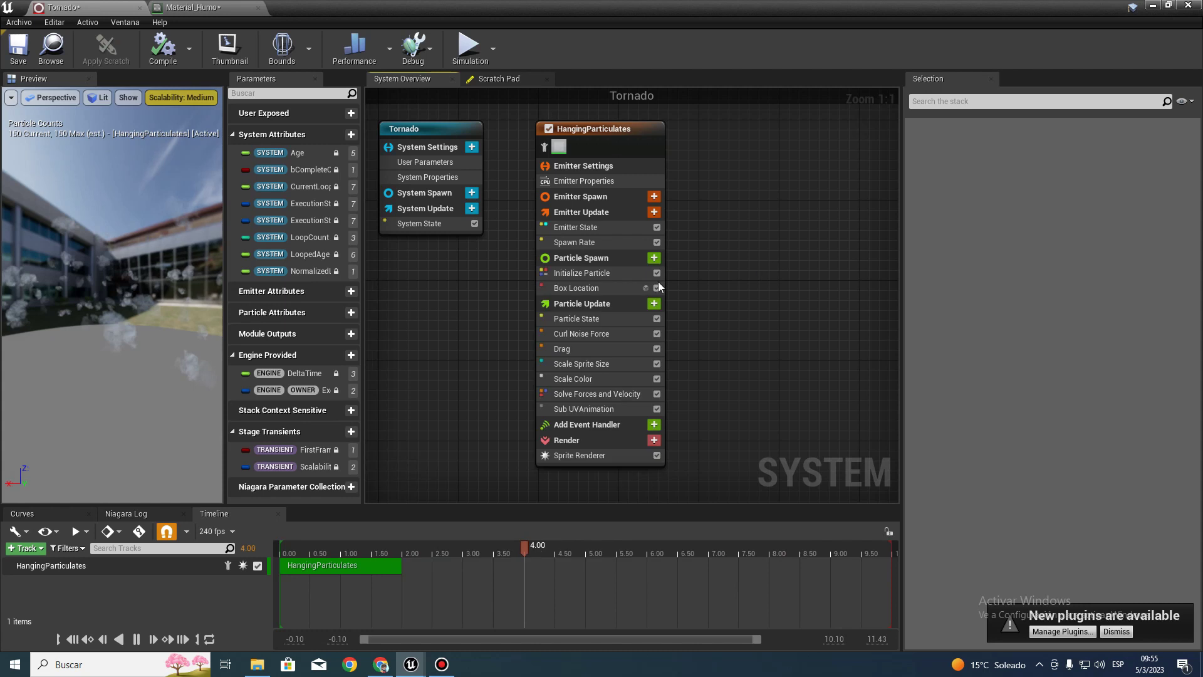
pyautogui.click(581, 288)
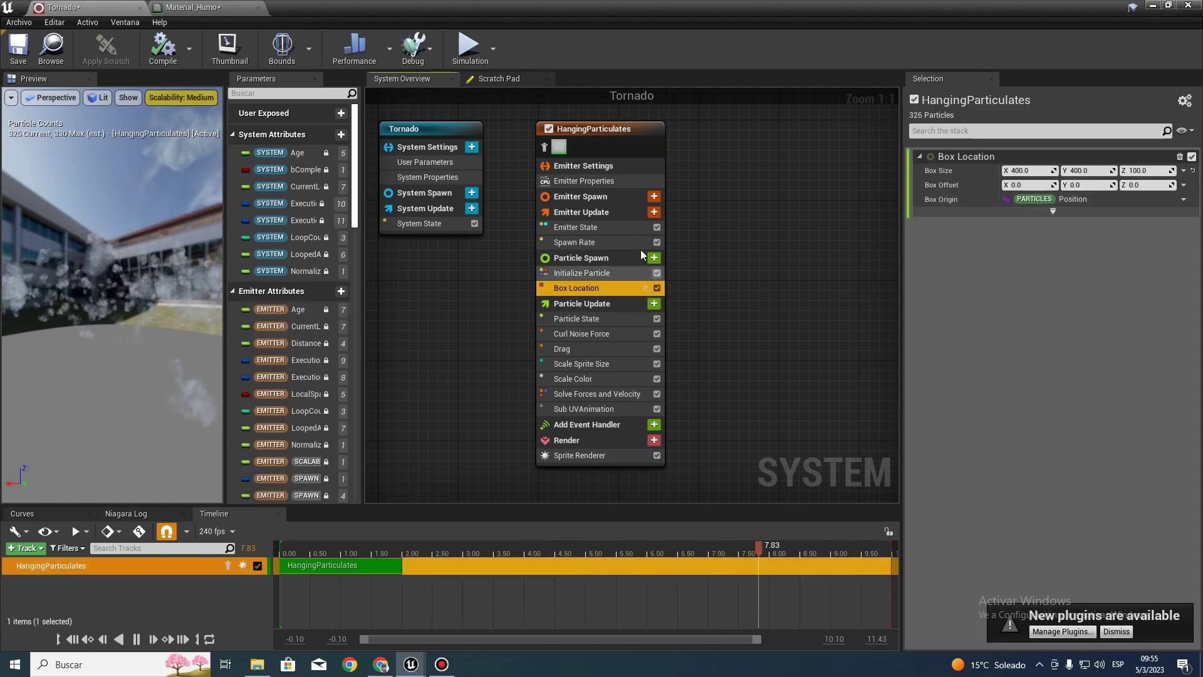
# Add a Cylinder Location module under Particle Spawn and return to the level editor.
pyautogui.click(654, 258)
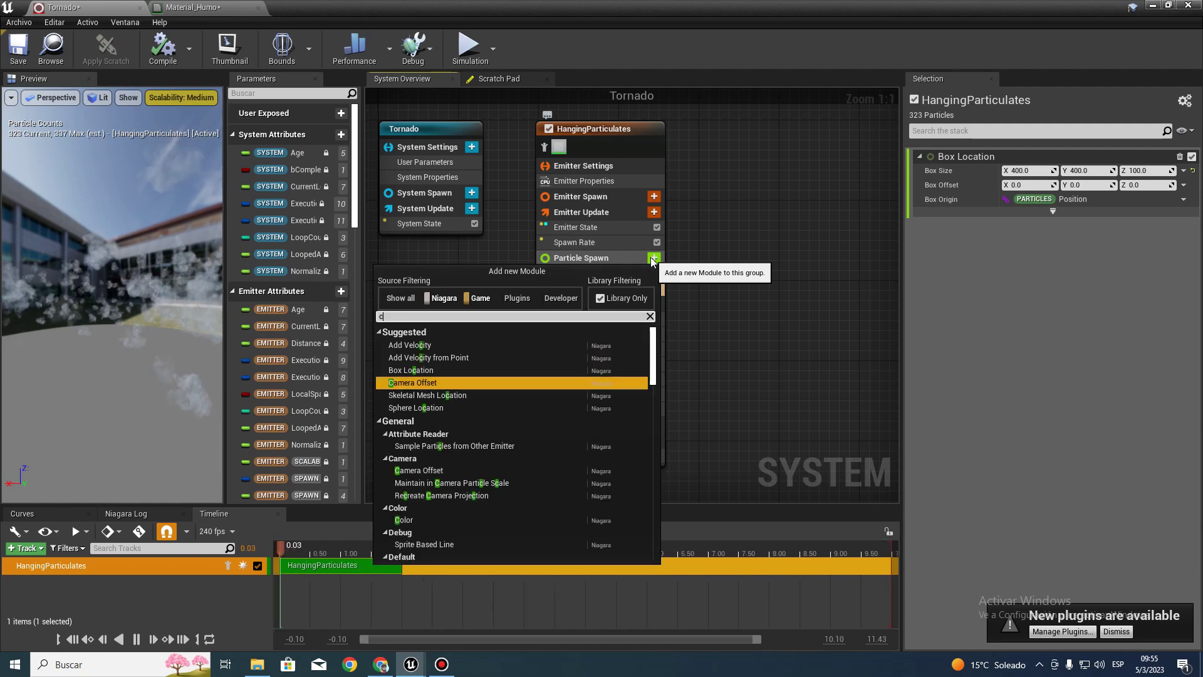
pyautogui.write('cil')
pyautogui.press('BackSpace')
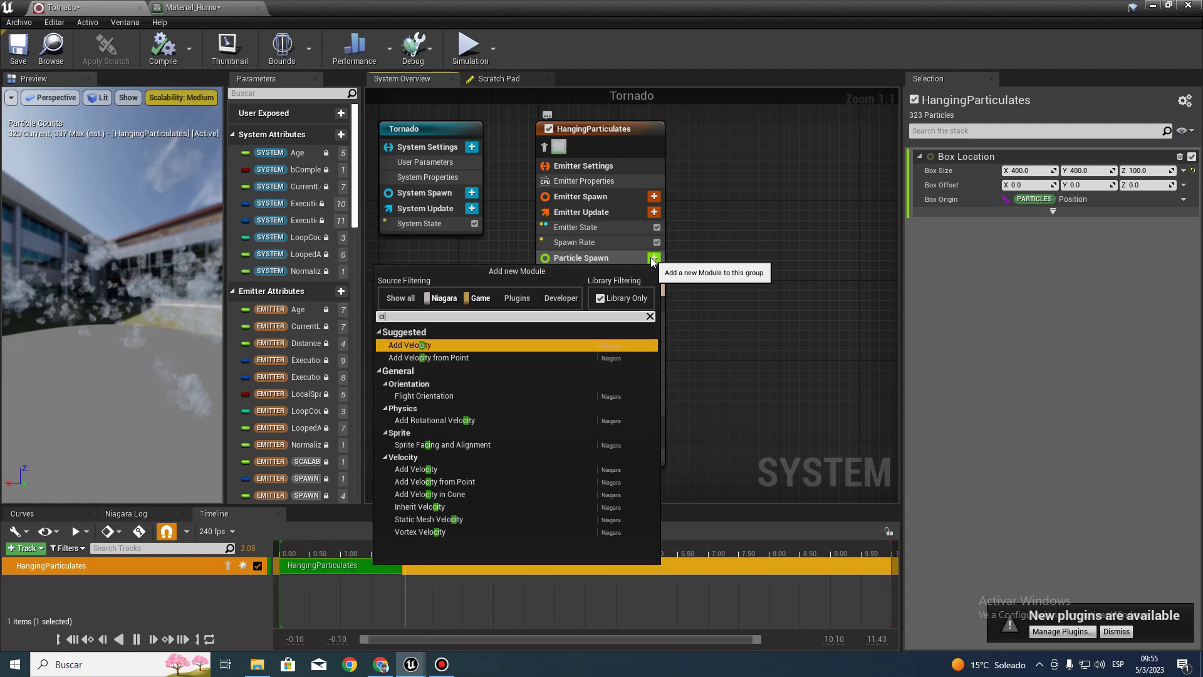
pyautogui.press('BackSpace')
pyautogui.press('BackSpace')
pyautogui.write('location')
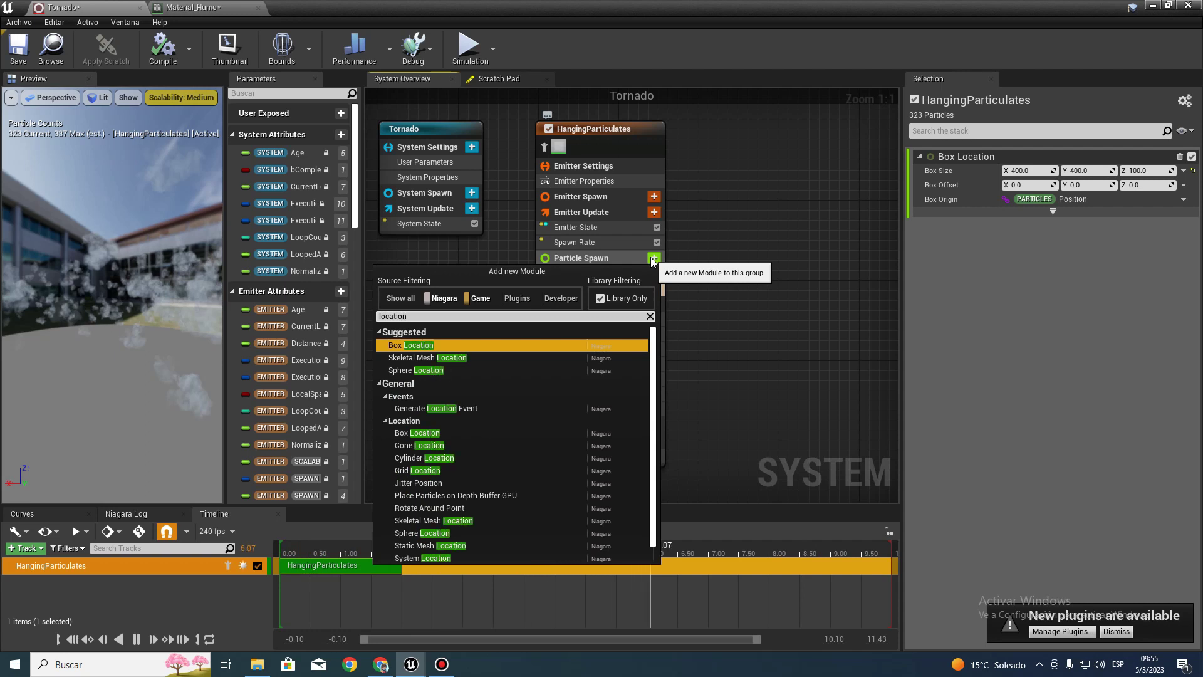
pyautogui.press('Down')
pyautogui.press('Down')
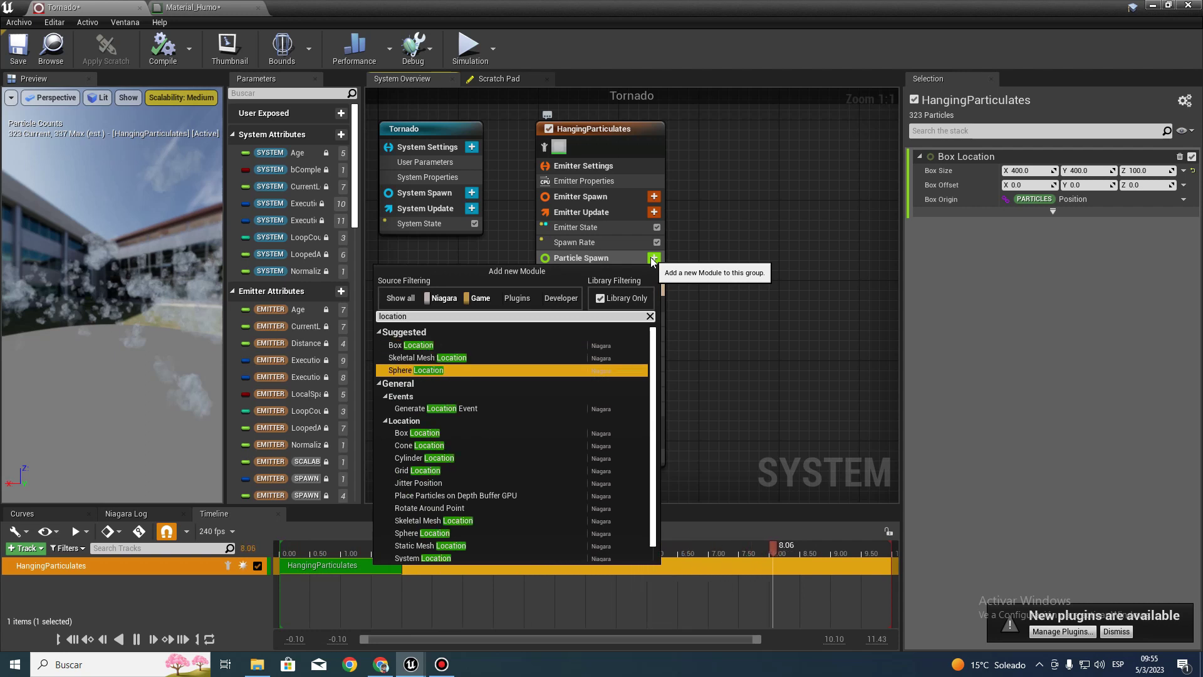
pyautogui.press('Down')
pyautogui.press('Down')
pyautogui.press('Down')
pyautogui.press('Down')
pyautogui.press('Return')
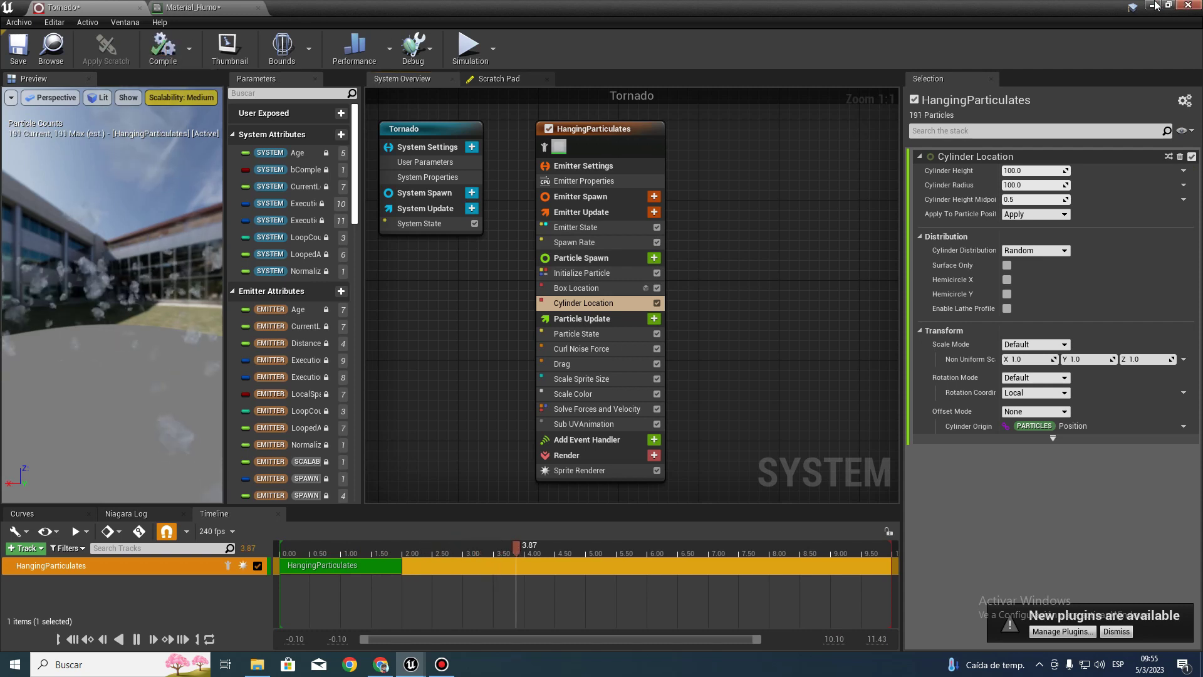
pyautogui.hotkey('alt', 'Tab')
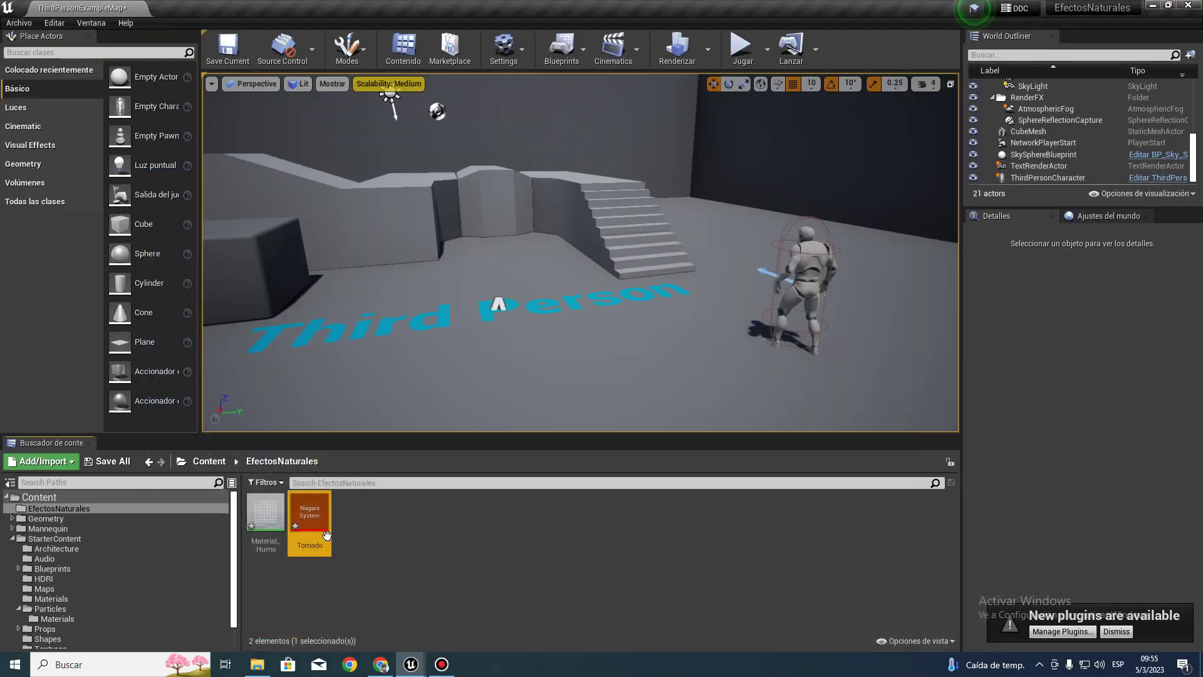
# Drop the Tornado Niagara system onto the floor near the back wall at 710, 880, 180.
pyautogui.moveTo(327, 535); pyautogui.dragTo(670, 275)
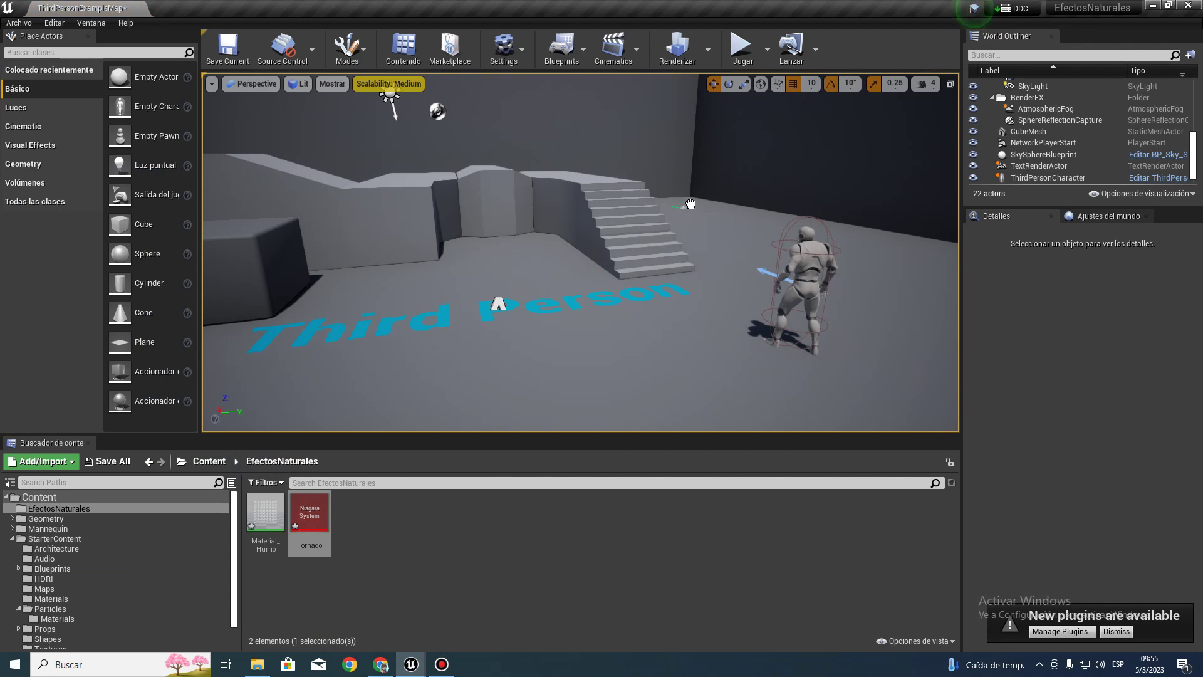
pyautogui.moveTo(690, 204); pyautogui.dragTo(690, 204)
pyautogui.moveTo(581, 250); pyautogui.dragTo(564, 251, button='right')
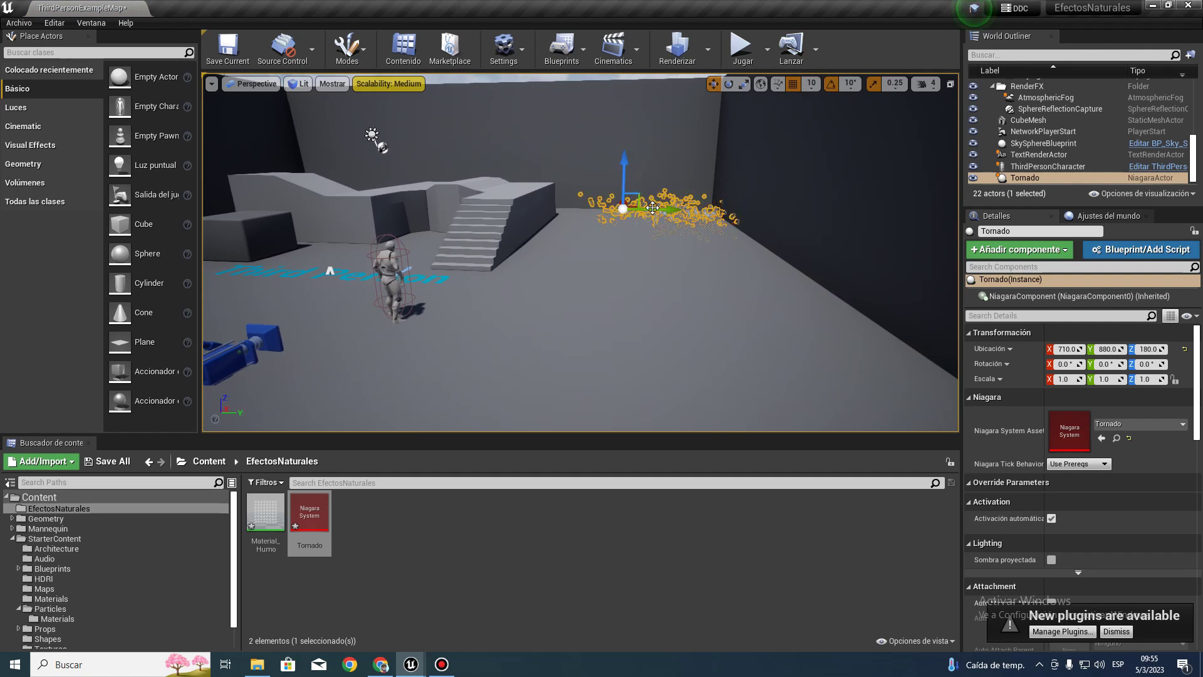
# In the Tornado Niagara editor, set Cylinder Location's Cylinder Height to 8000.
pyautogui.moveTo(414, 664)
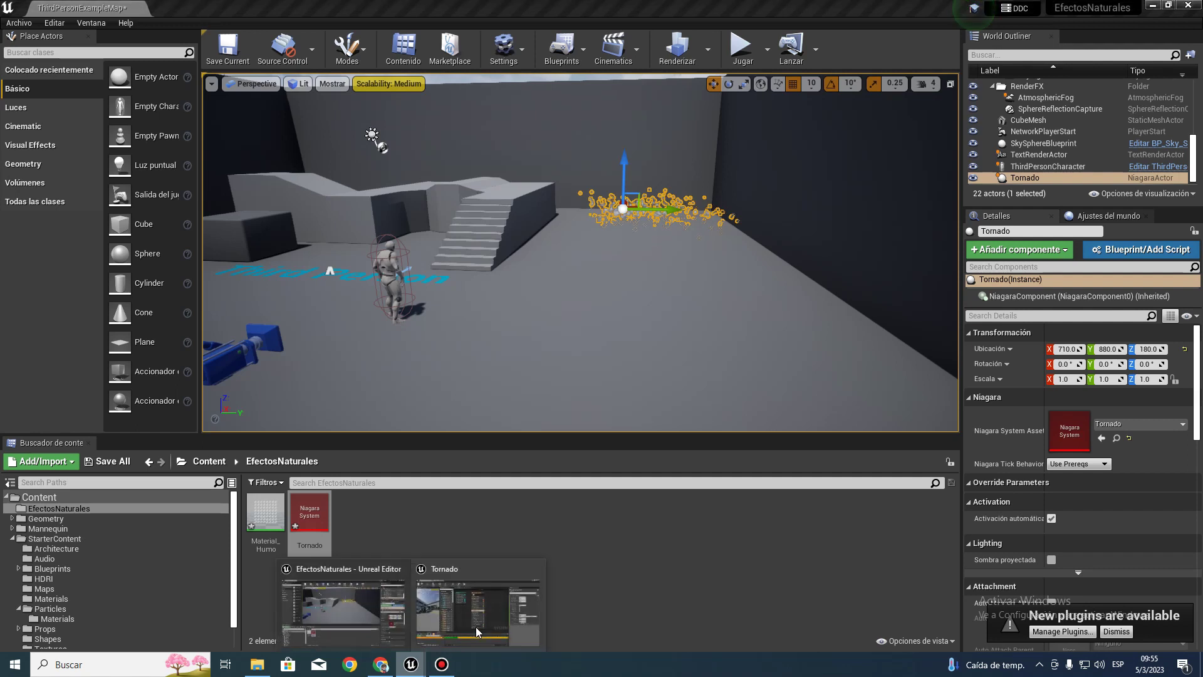
pyautogui.click(376, 605)
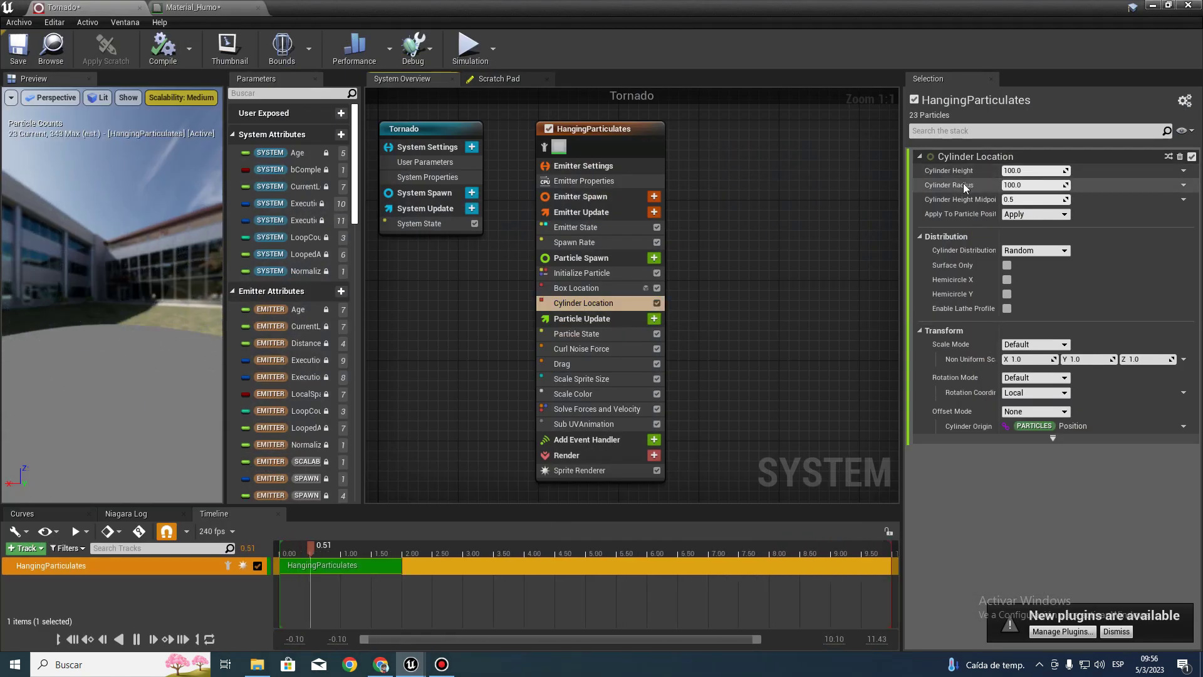
pyautogui.click(1028, 171)
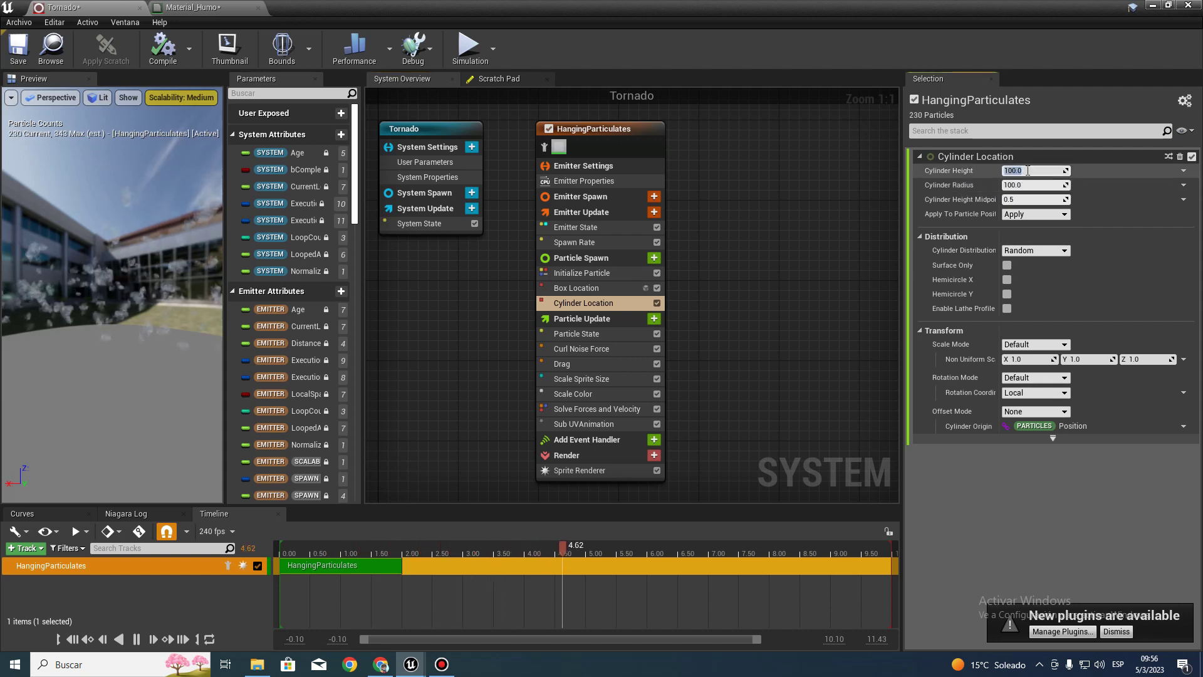
pyautogui.write('800')
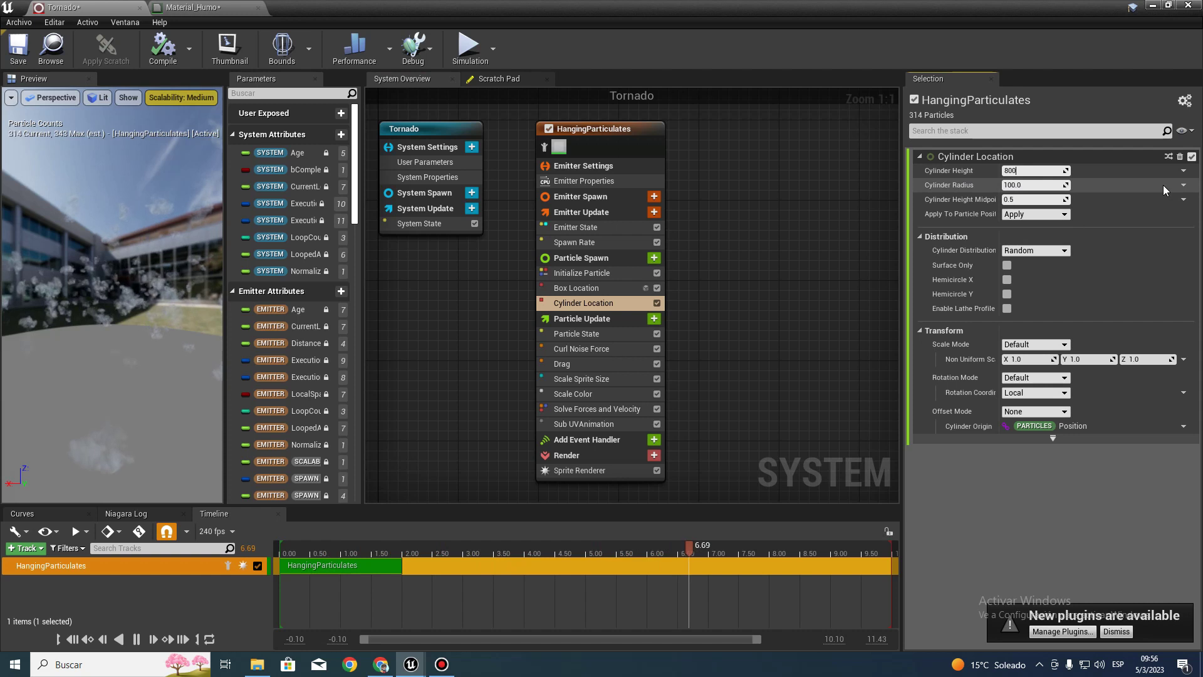
pyautogui.write('0')
pyautogui.press('Return')
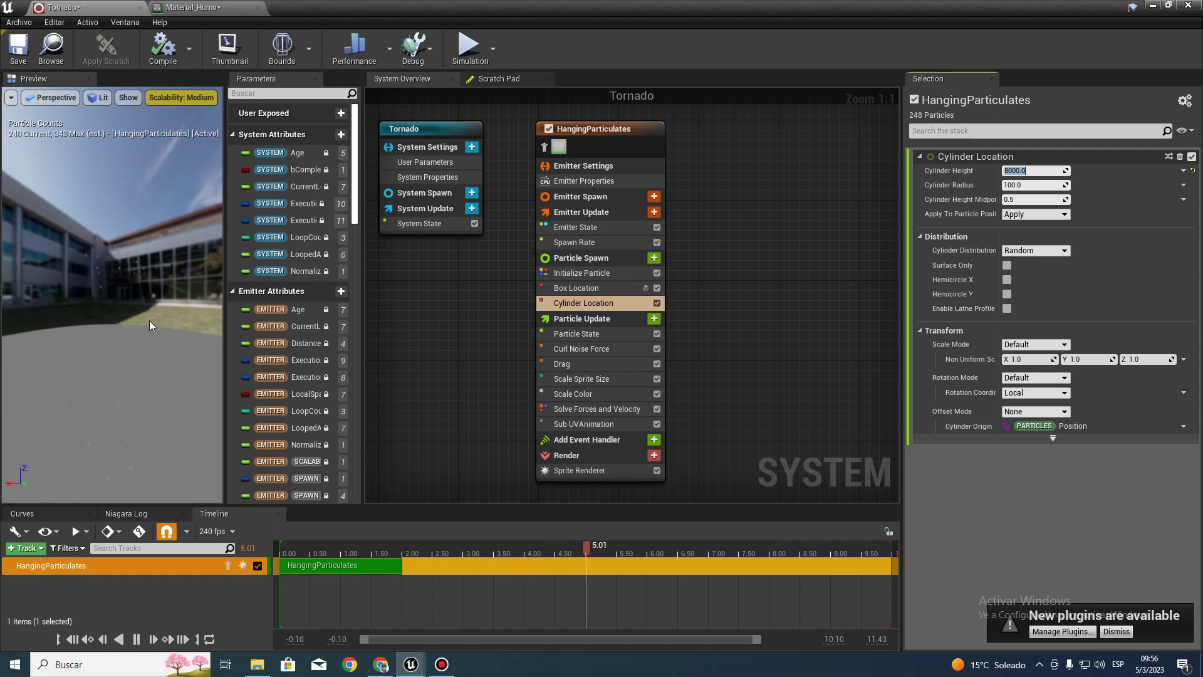
# Save the Tornado system and minimize its editor to return to the level viewport.
pyautogui.click(19, 47)
pyautogui.click(1151, 7)
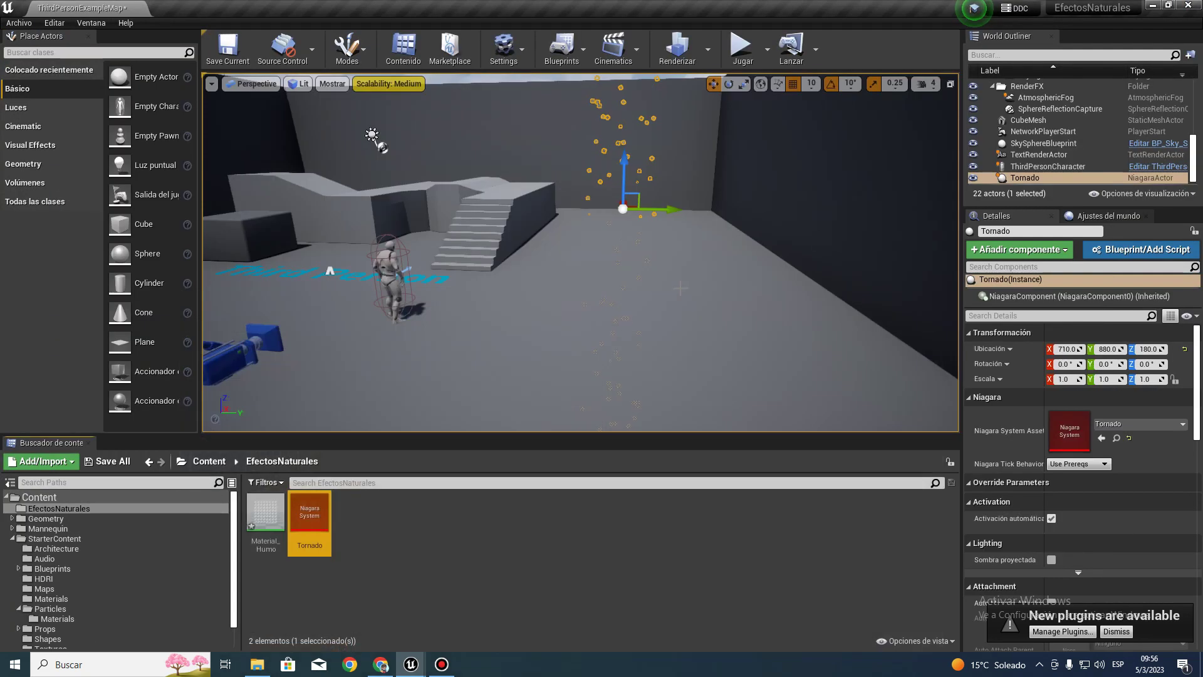
pyautogui.moveTo(580, 251); pyautogui.dragTo(581, 263, button='right')
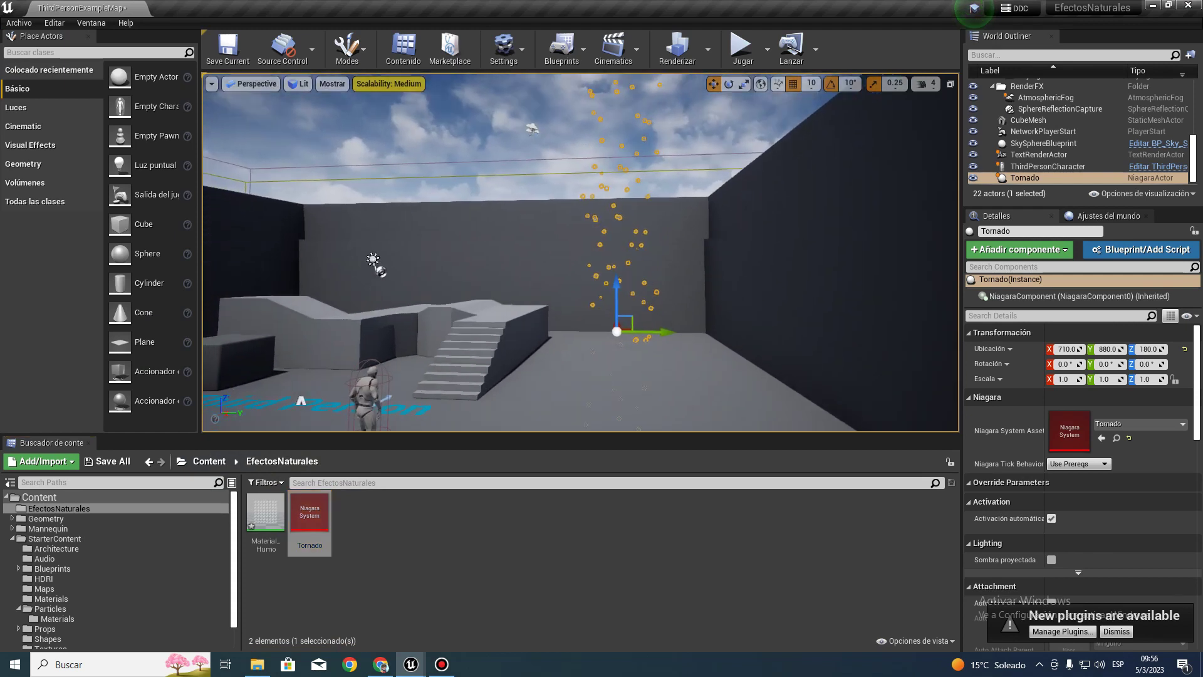
pyautogui.moveTo(606, 153); pyautogui.dragTo(606, 166, button='right')
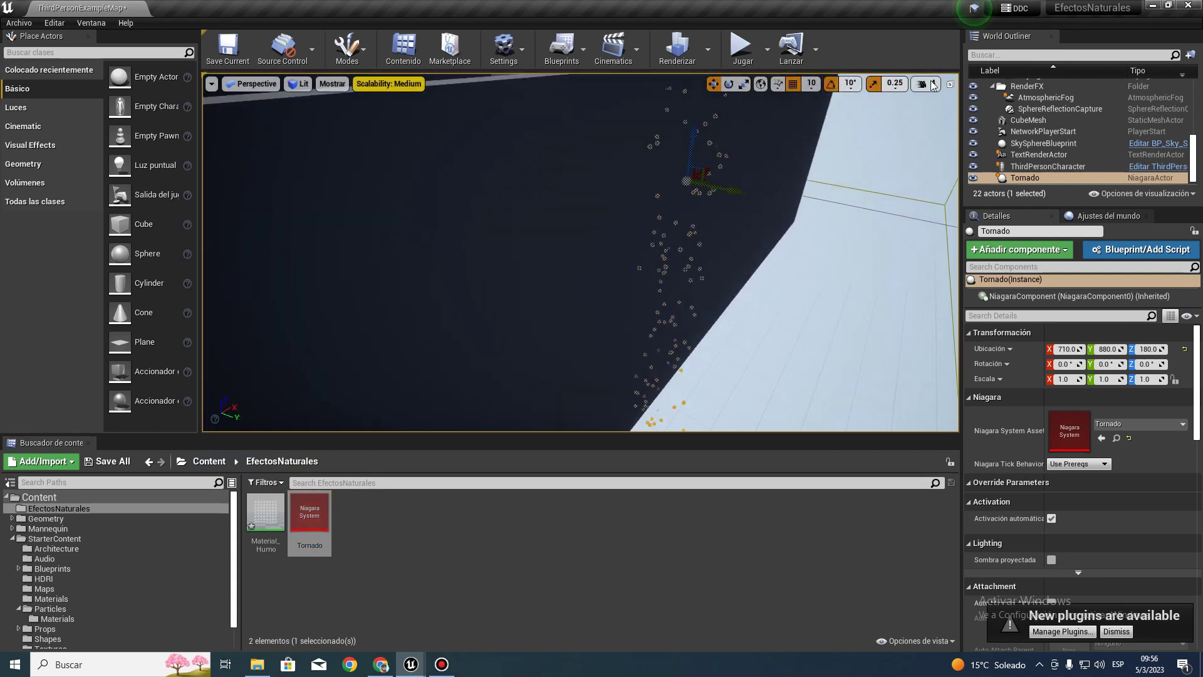
# Raise the viewport camera speed to 7 and view the tall smoke column from above.
pyautogui.click(926, 83)
pyautogui.click(1009, 123)
pyautogui.scroll(-5, 666, 169)
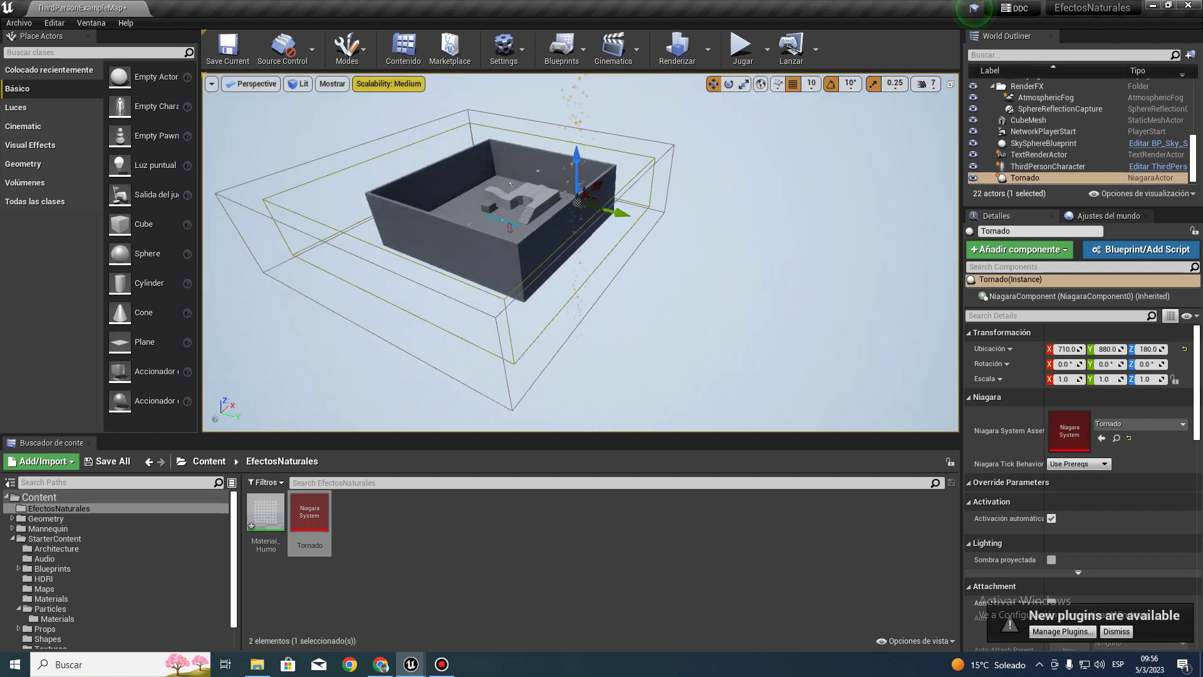
pyautogui.scroll(2, 666, 170)
pyautogui.moveTo(666, 170)
pyautogui.mouseDown(button='right')
pyautogui.moveTo(582, 295)
pyautogui.moveTo(618, 202)
pyautogui.mouseUp(button='right')
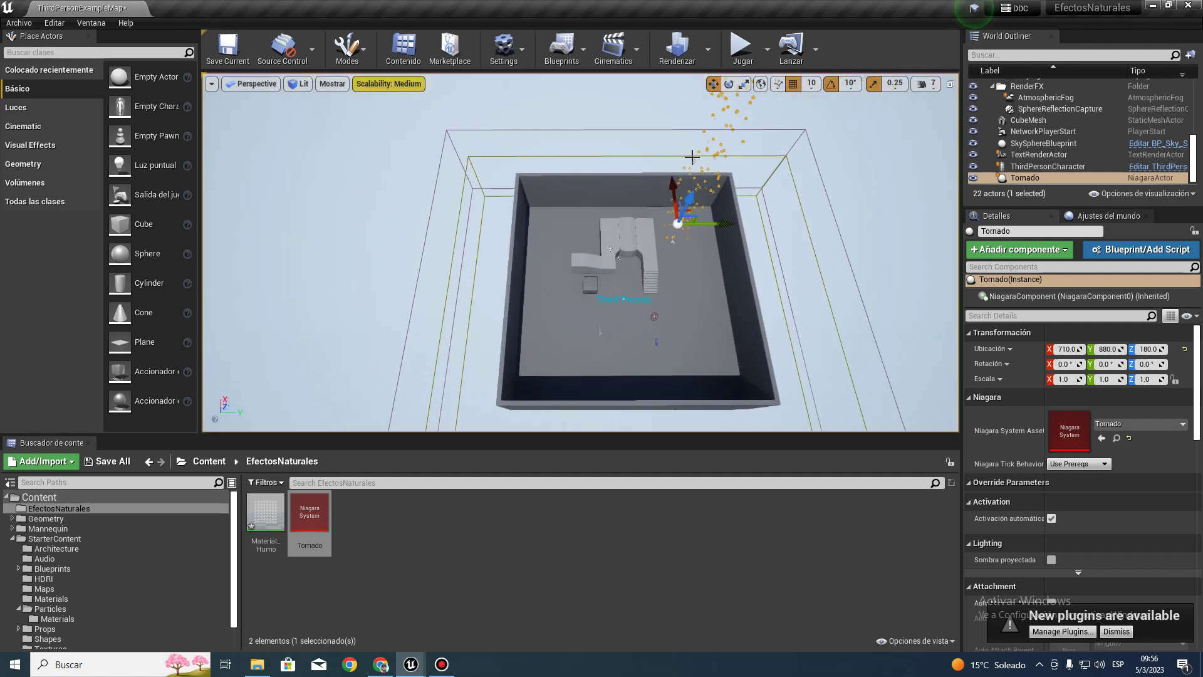
# Delete the four arena walls, including the right, left and bottom ones.
pyautogui.press('Delete')
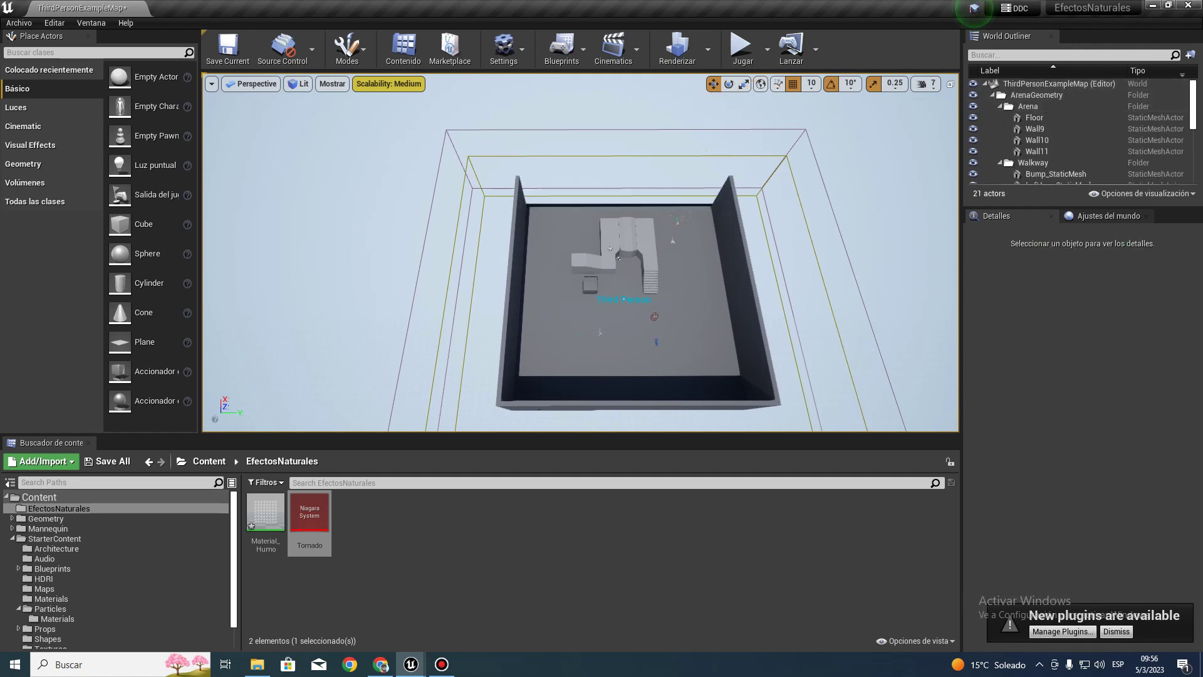
pyautogui.press('Delete')
pyautogui.click(514, 255)
pyautogui.press('Delete')
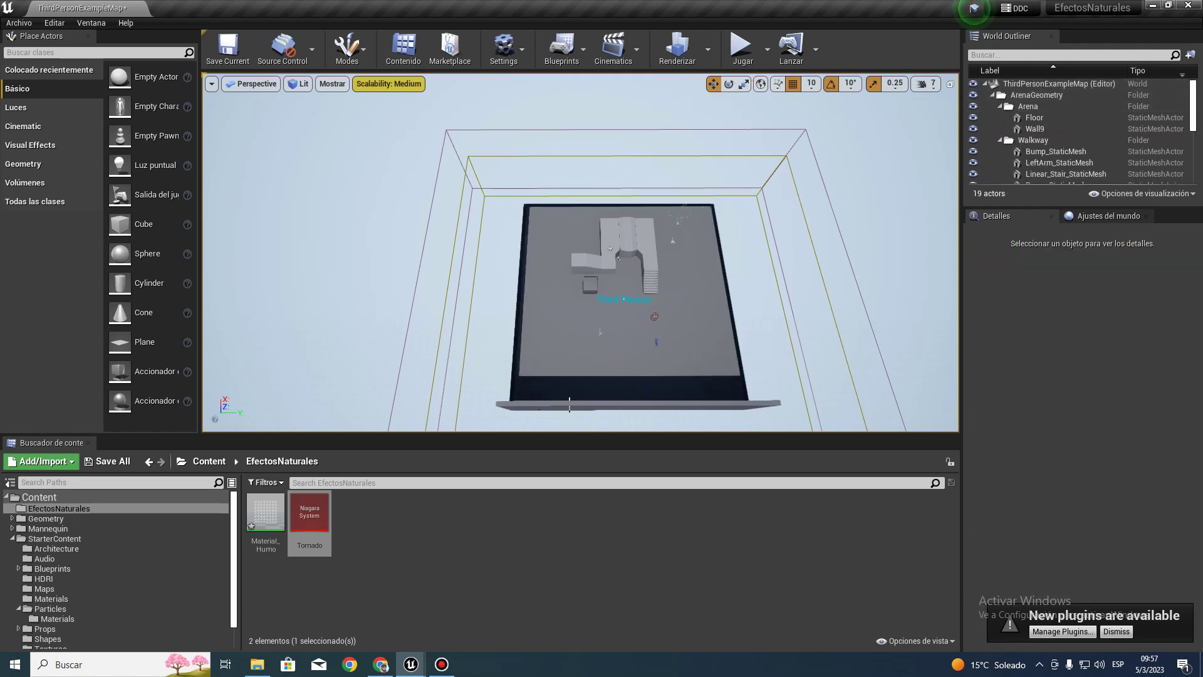
pyautogui.click(570, 404)
pyautogui.press('Delete')
# Scale the Floor to 5.0 in X and Y.
pyautogui.click(714, 351)
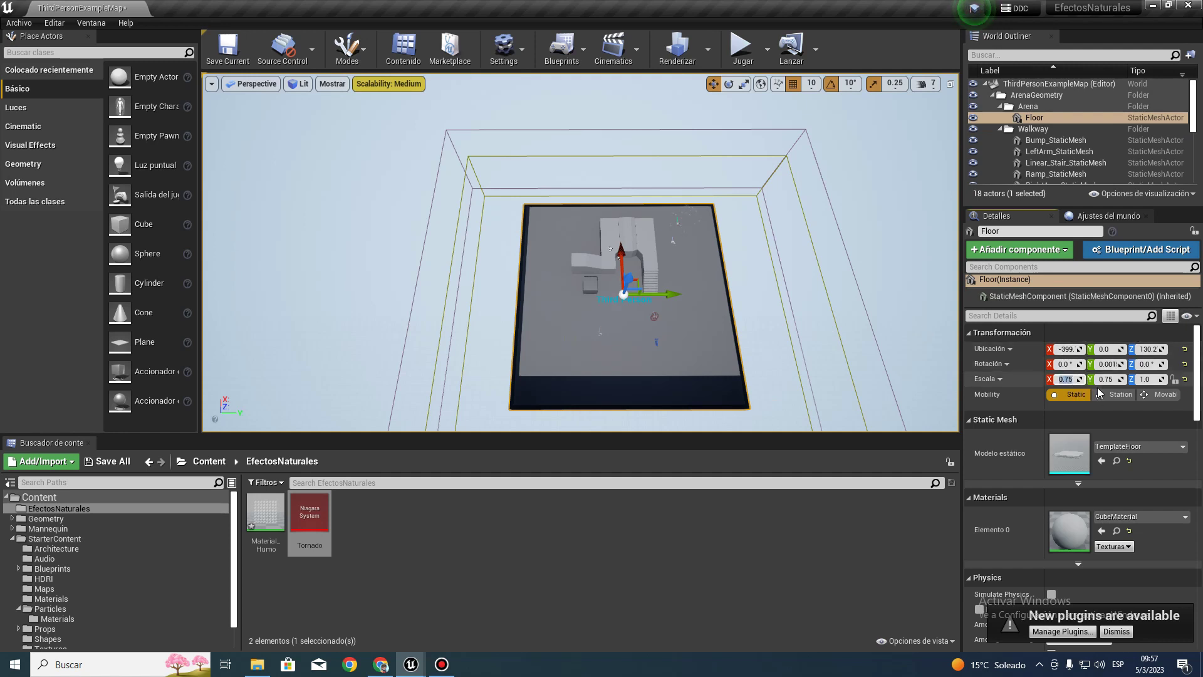
pyautogui.write('5')
pyautogui.press('Tab')
pyautogui.write('5')
pyautogui.press('Return')
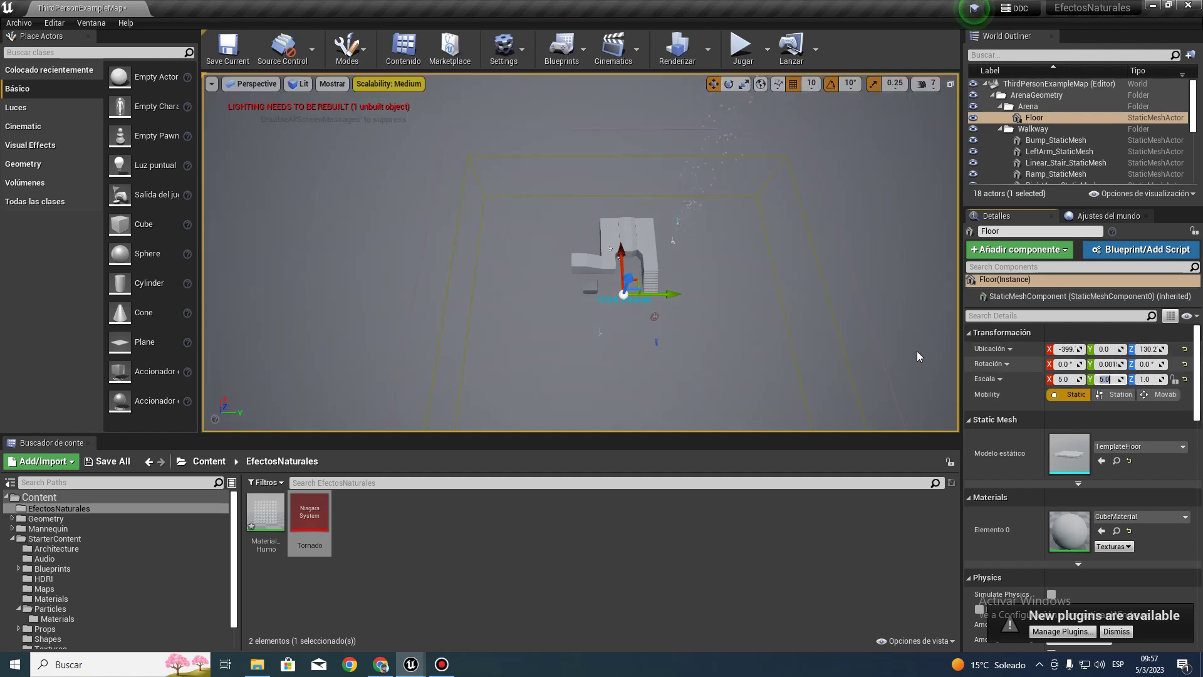
pyautogui.moveTo(580, 251); pyautogui.dragTo(439, 251, button='right')
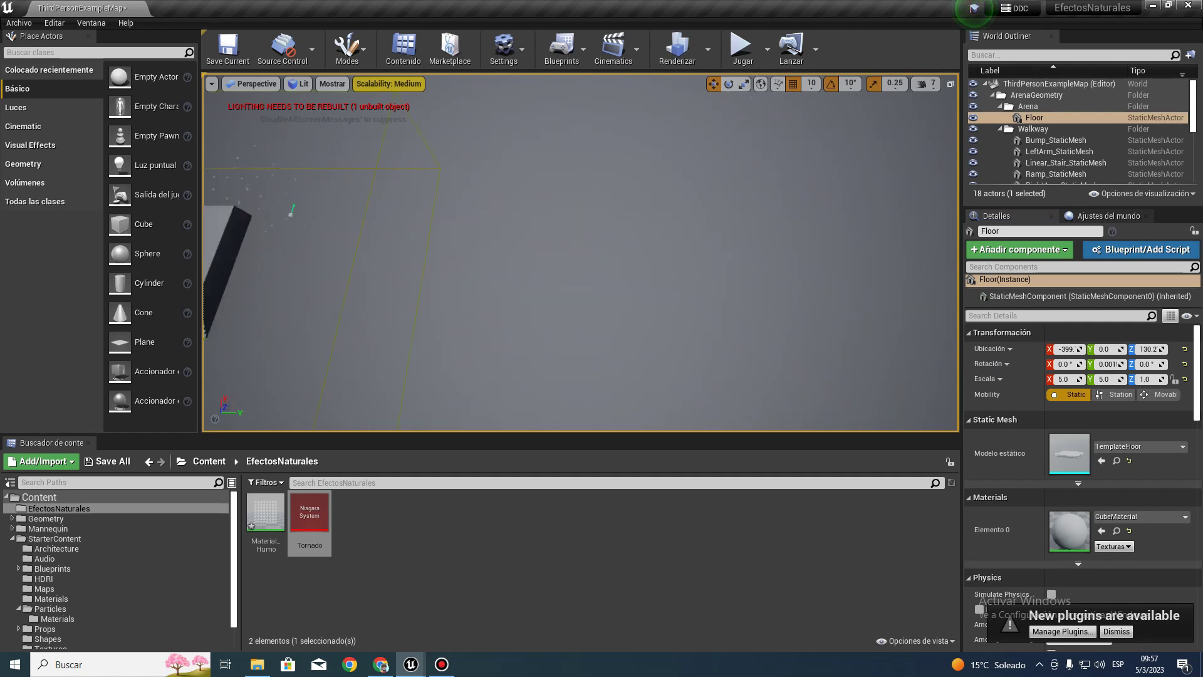
# Place the Tornado at X 3940 and fly the camera at speed 3 to view its column.
pyautogui.press('f')
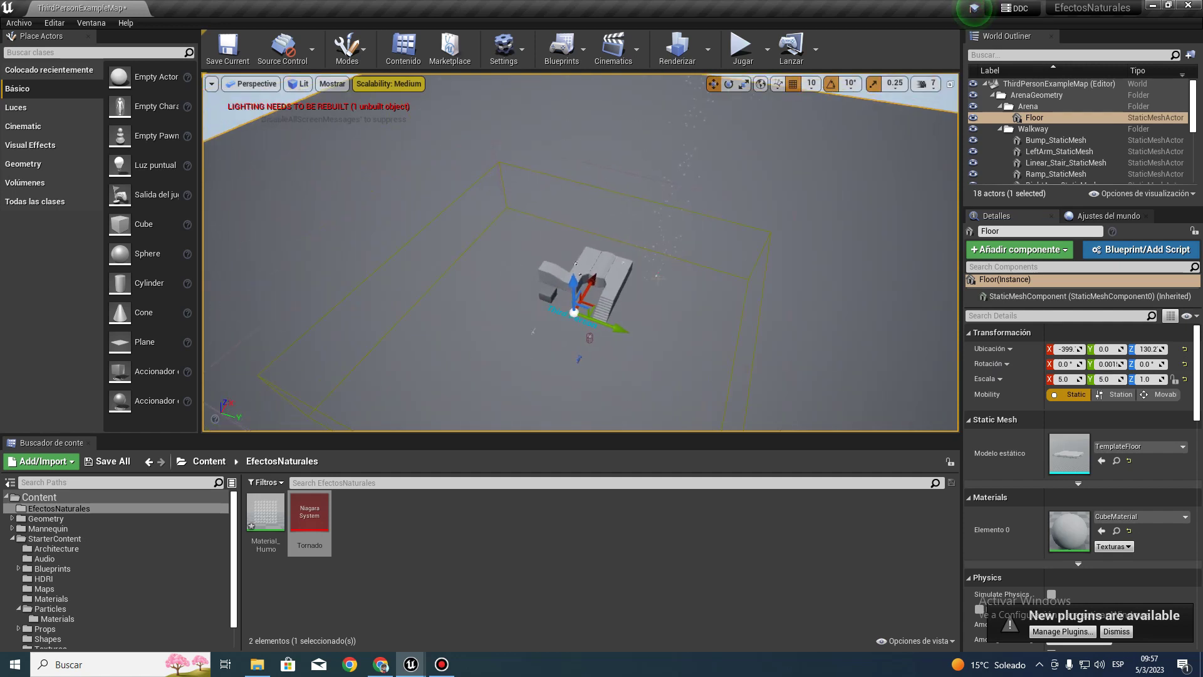
pyautogui.click(657, 273)
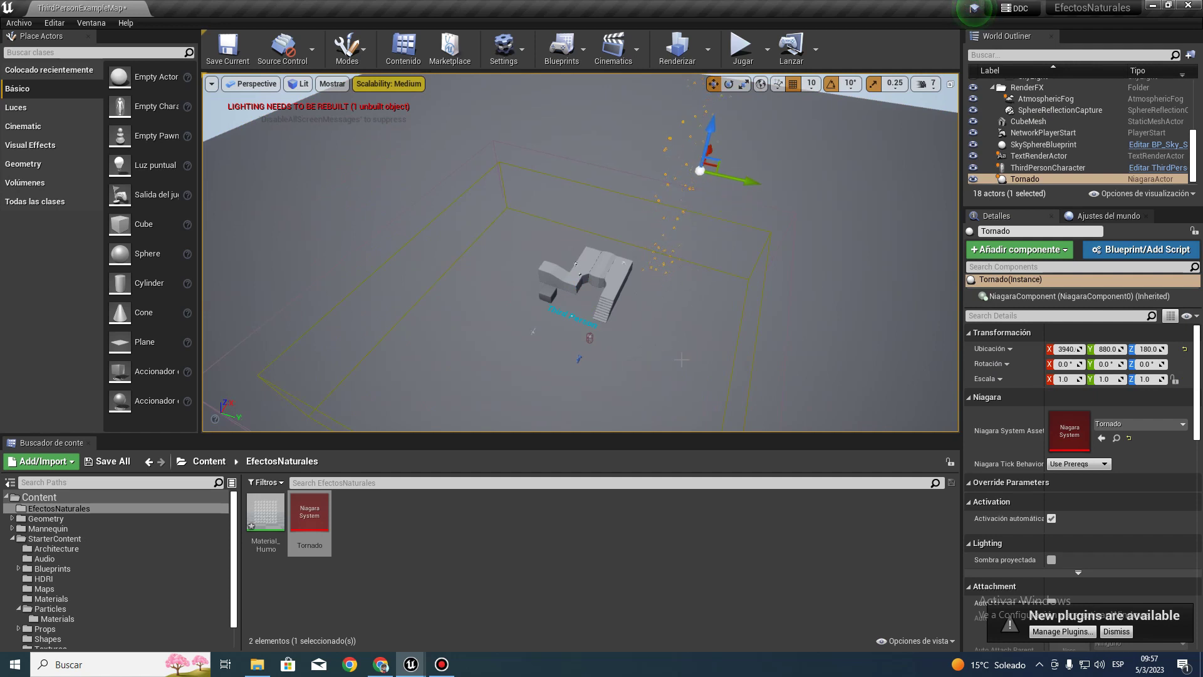
pyautogui.moveTo(580, 251); pyautogui.dragTo(581, 250, button='right')
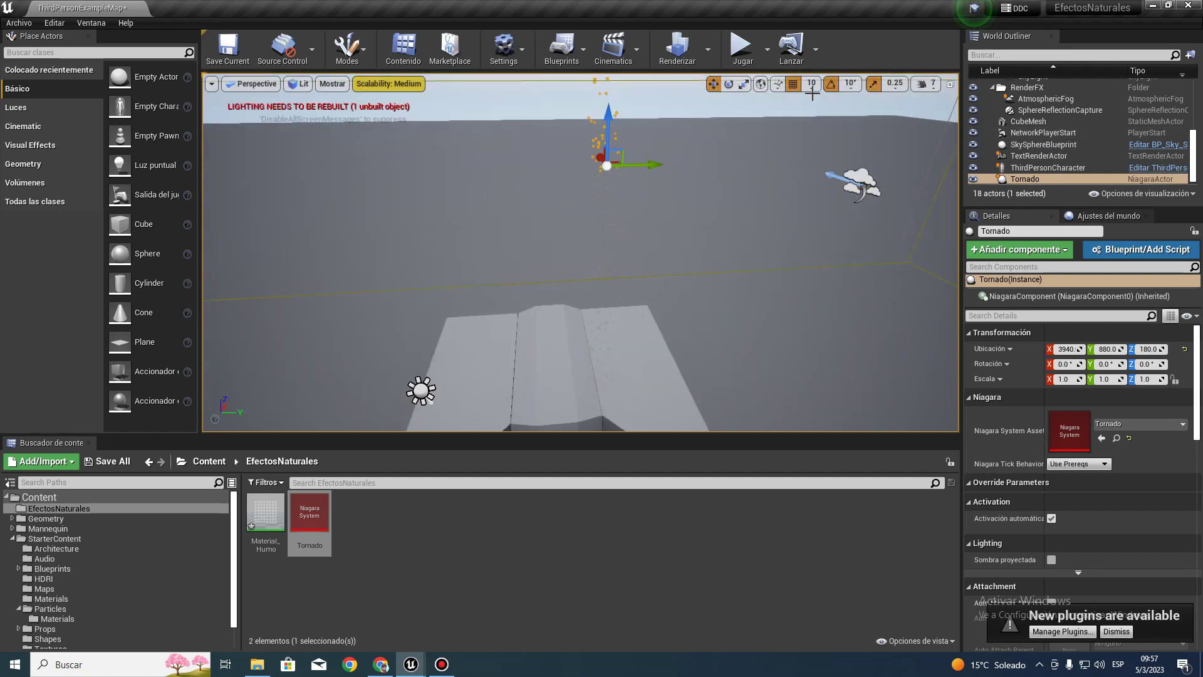
pyautogui.click(926, 83)
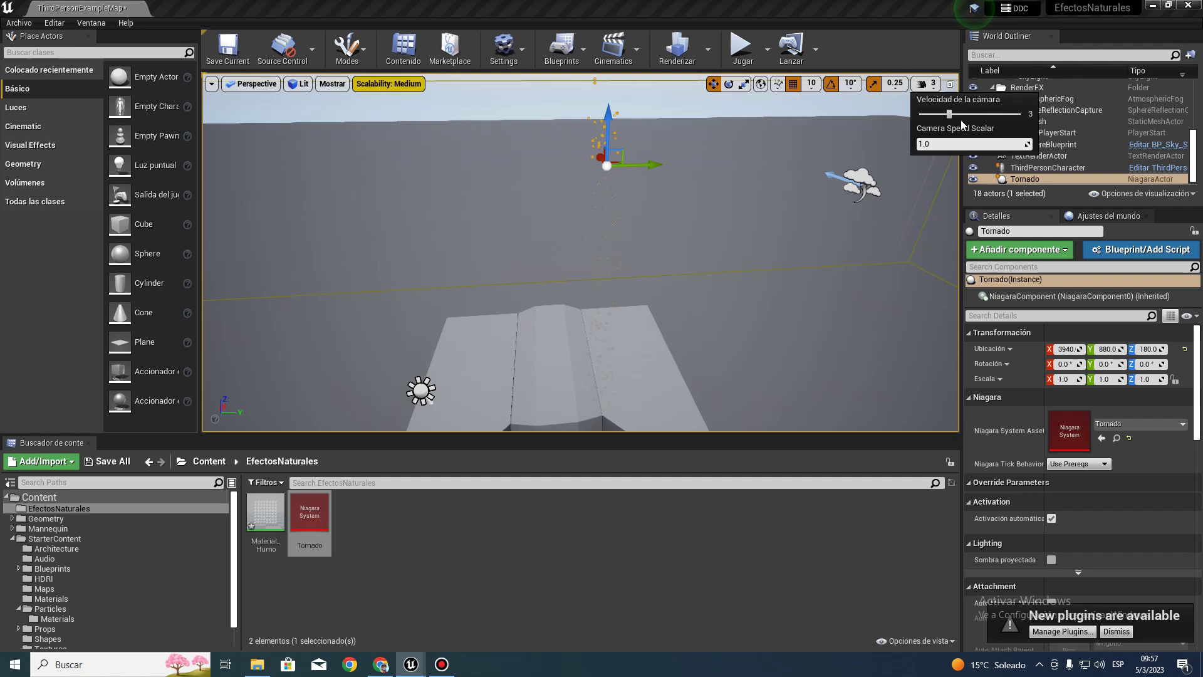
pyautogui.moveTo(877, 163); pyautogui.dragTo(878, 188, button='right')
pyautogui.moveTo(580, 251); pyautogui.dragTo(581, 251, button='right')
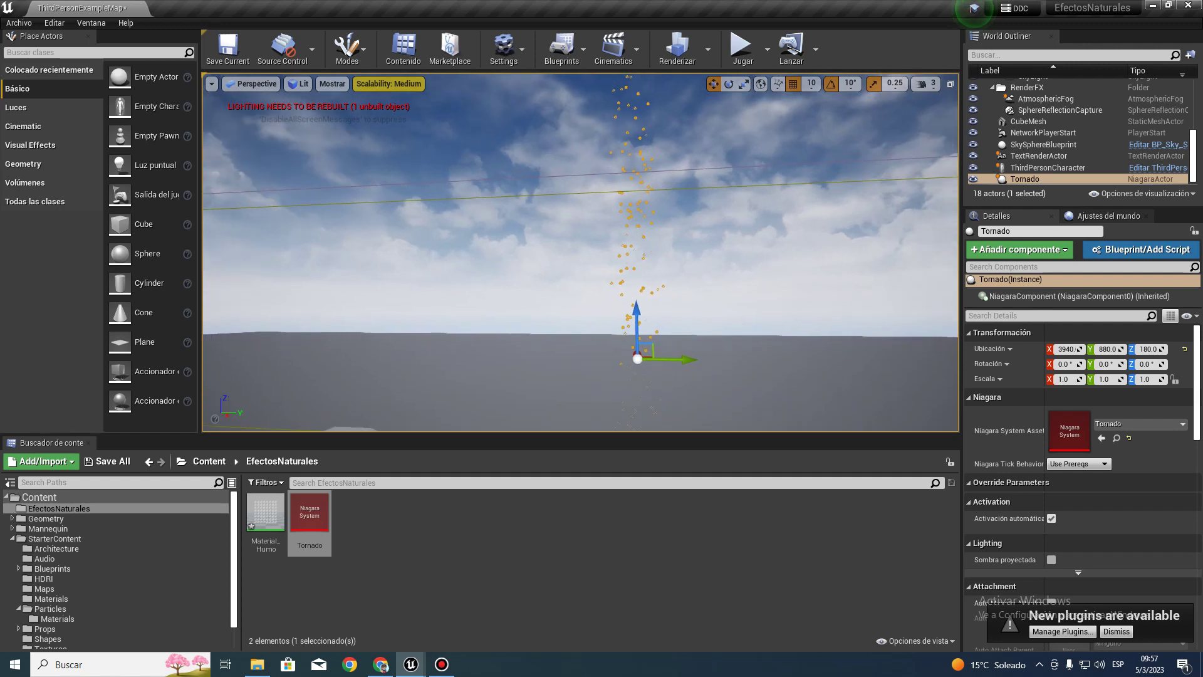
pyautogui.moveTo(842, 374); pyautogui.dragTo(843, 388, button='right')
pyautogui.click(823, 355)
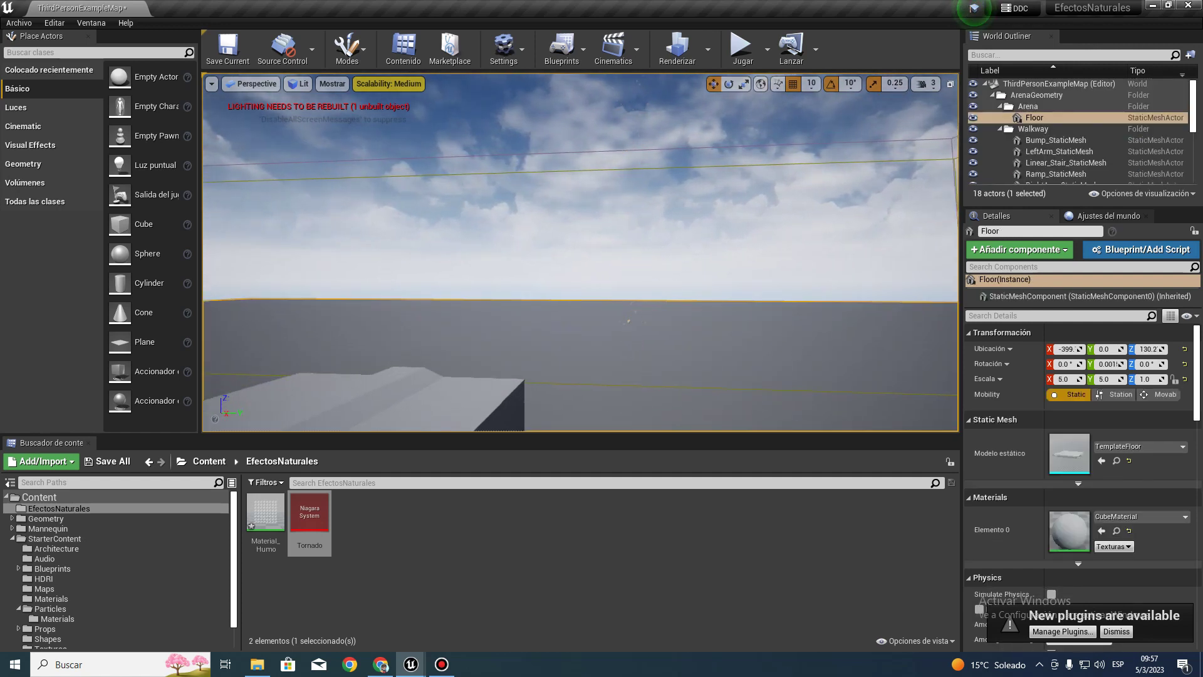
pyautogui.click(628, 320)
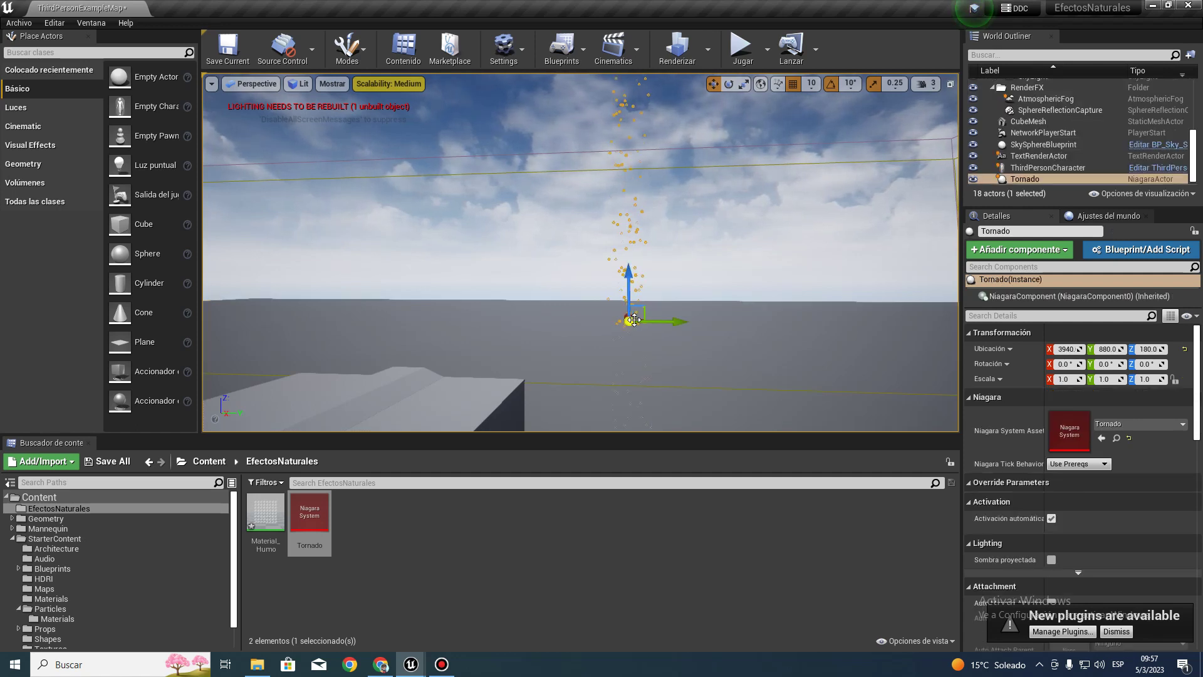
# Give the Tornado's cylinder spawn a Z offset of 3500, save the system and return to the level.
pyautogui.moveTo(413, 664)
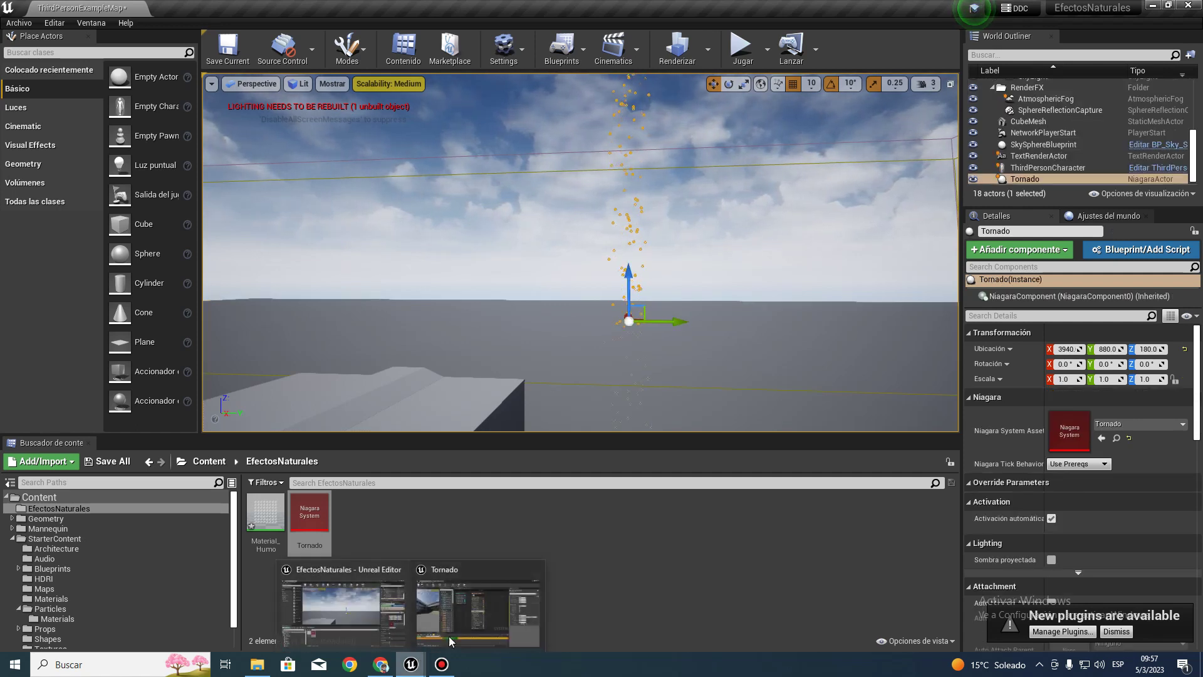
pyautogui.click(476, 605)
pyautogui.moveTo(764, 378); pyautogui.dragTo(812, 400, button='right')
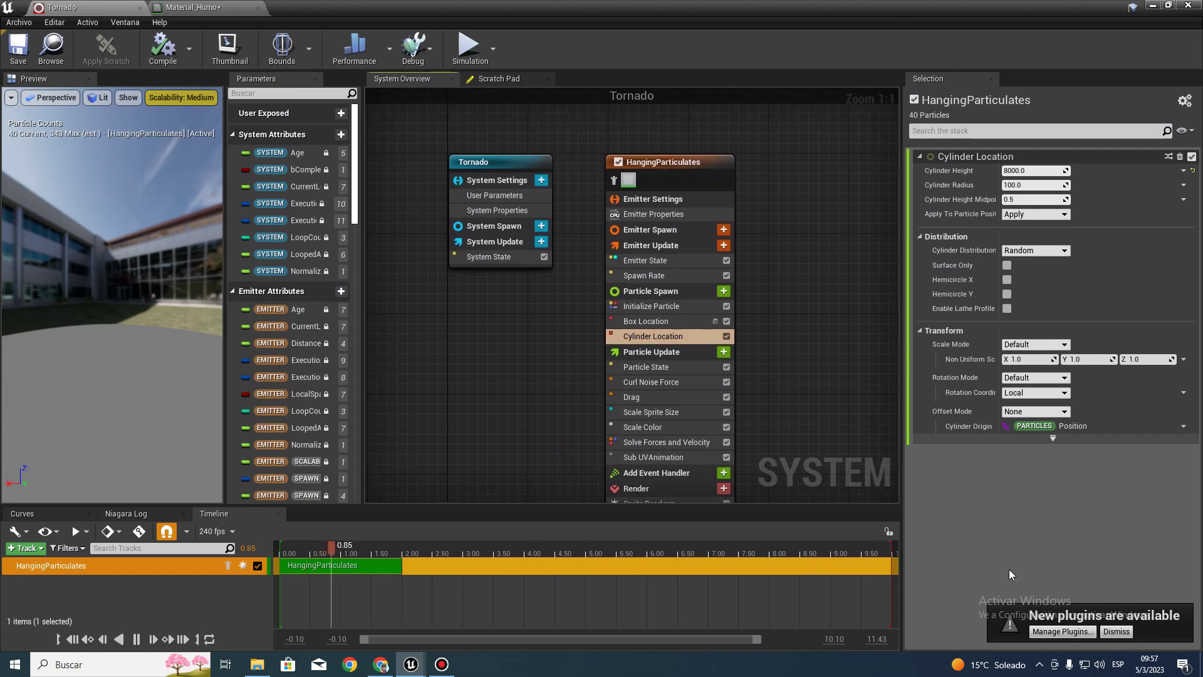
pyautogui.click(1117, 631)
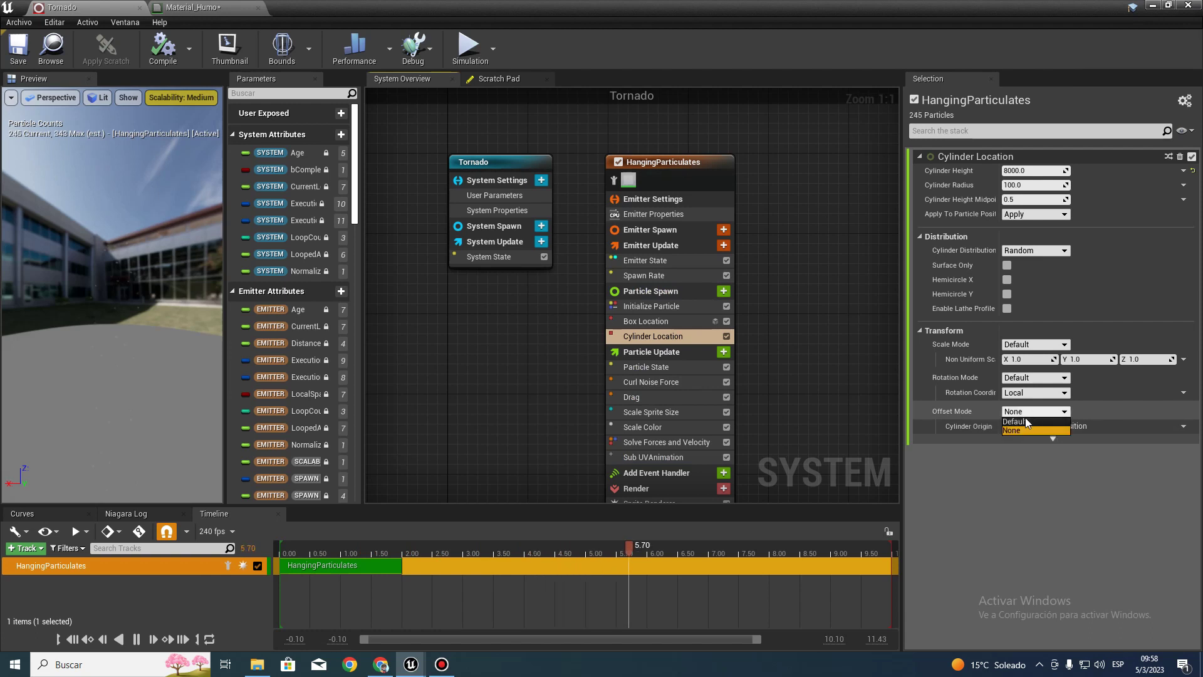
pyautogui.click(1021, 420)
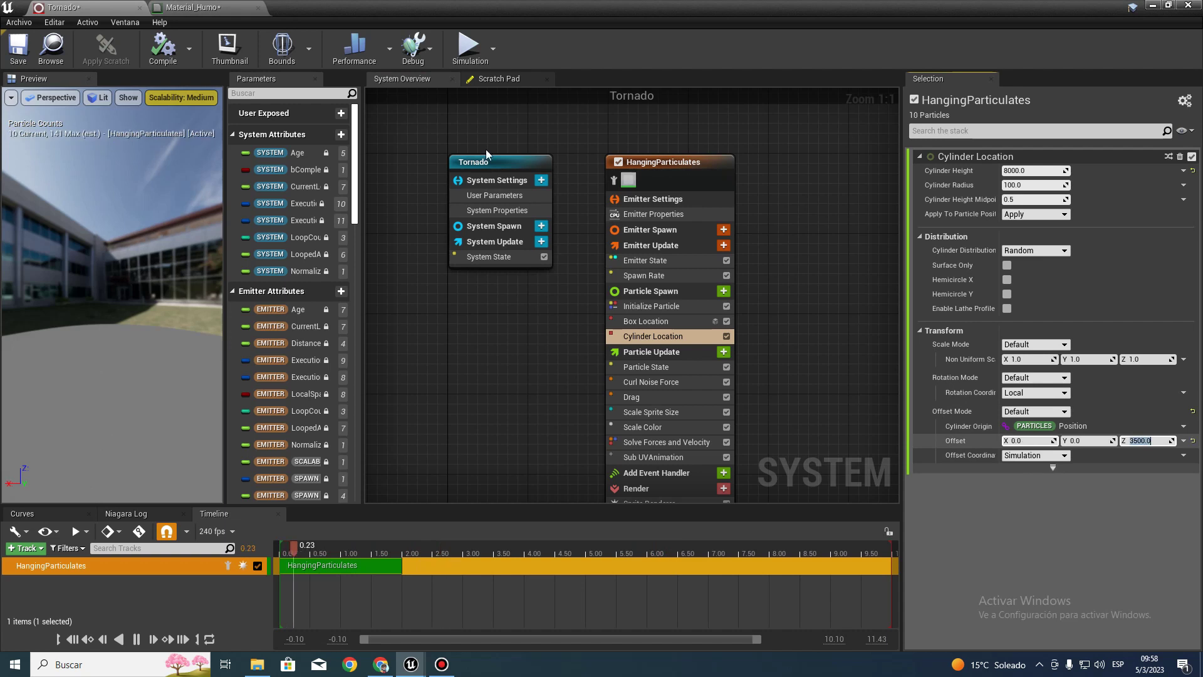
pyautogui.write('0')
pyautogui.press('Return')
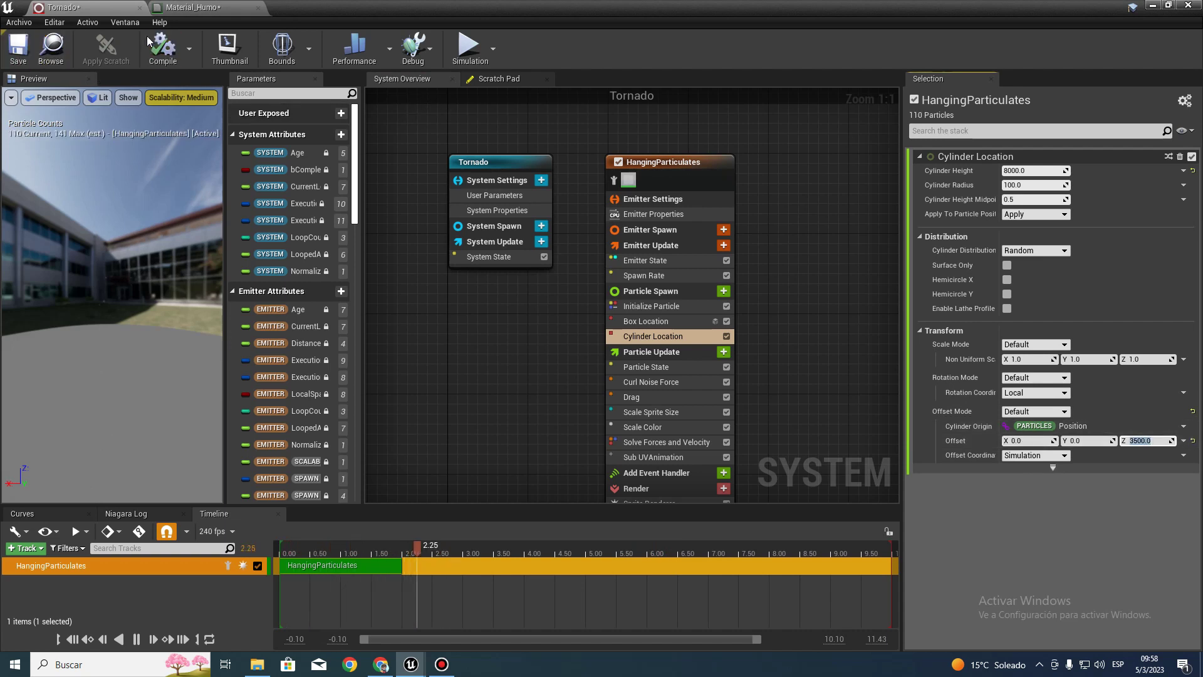
pyautogui.click(18, 46)
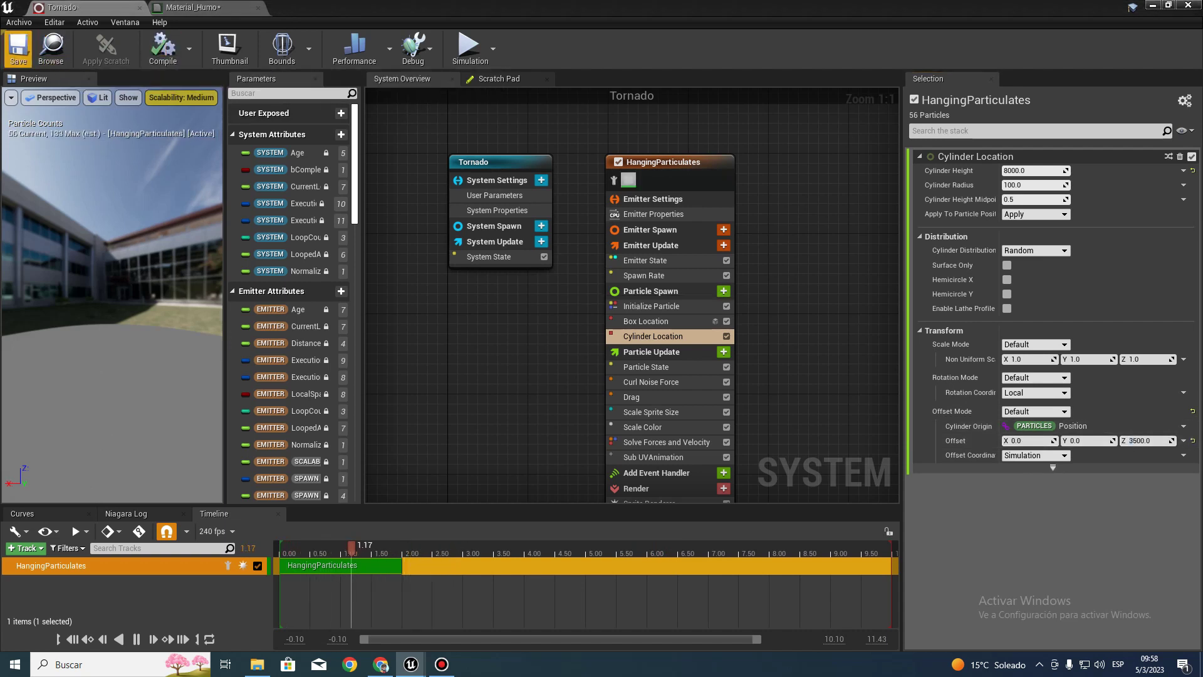
pyautogui.click(1153, 6)
# Orbit the view to inspect the Tornado effect beside the stairs, then reselect the Tornado actor.
pyautogui.moveTo(693, 269)
pyautogui.mouseDown(button='right')
pyautogui.moveTo(693, 339)
pyautogui.moveTo(693, 276)
pyautogui.moveTo(752, 213)
pyautogui.moveTo(739, 364)
pyautogui.moveTo(739, 238)
pyautogui.moveTo(740, 326)
pyautogui.moveTo(740, 251)
pyautogui.moveTo(739, 282)
pyautogui.mouseUp(button='right')
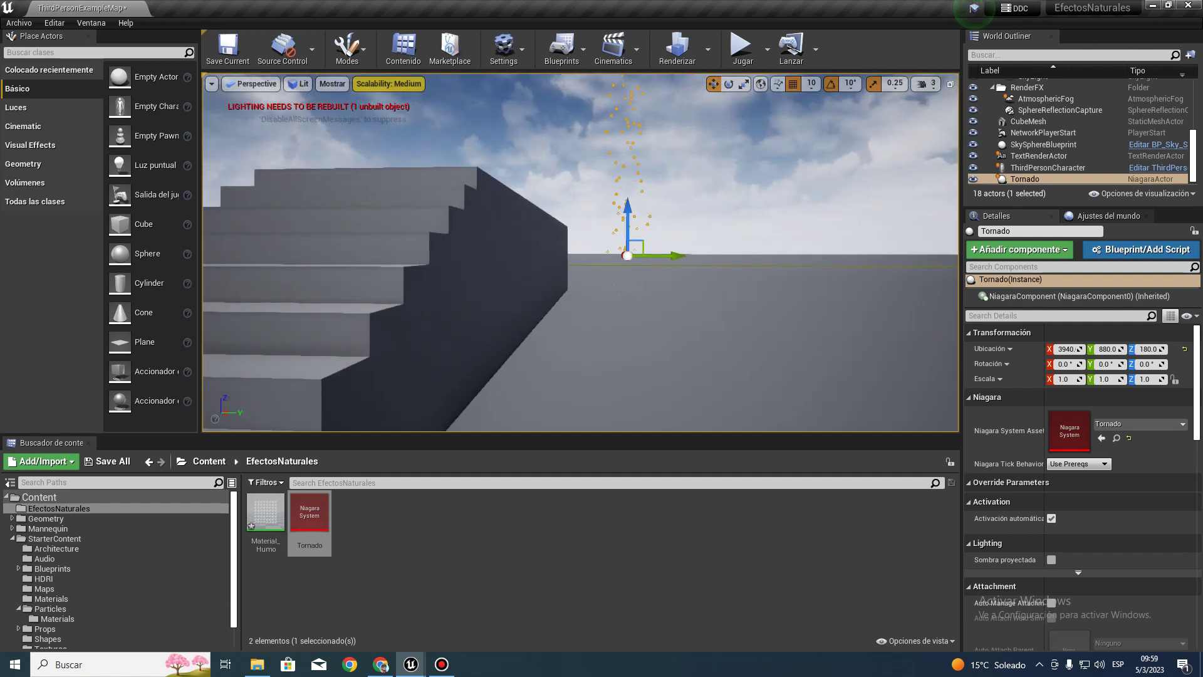
pyautogui.moveTo(762, 332); pyautogui.dragTo(762, 313, button='right')
pyautogui.click(762, 332)
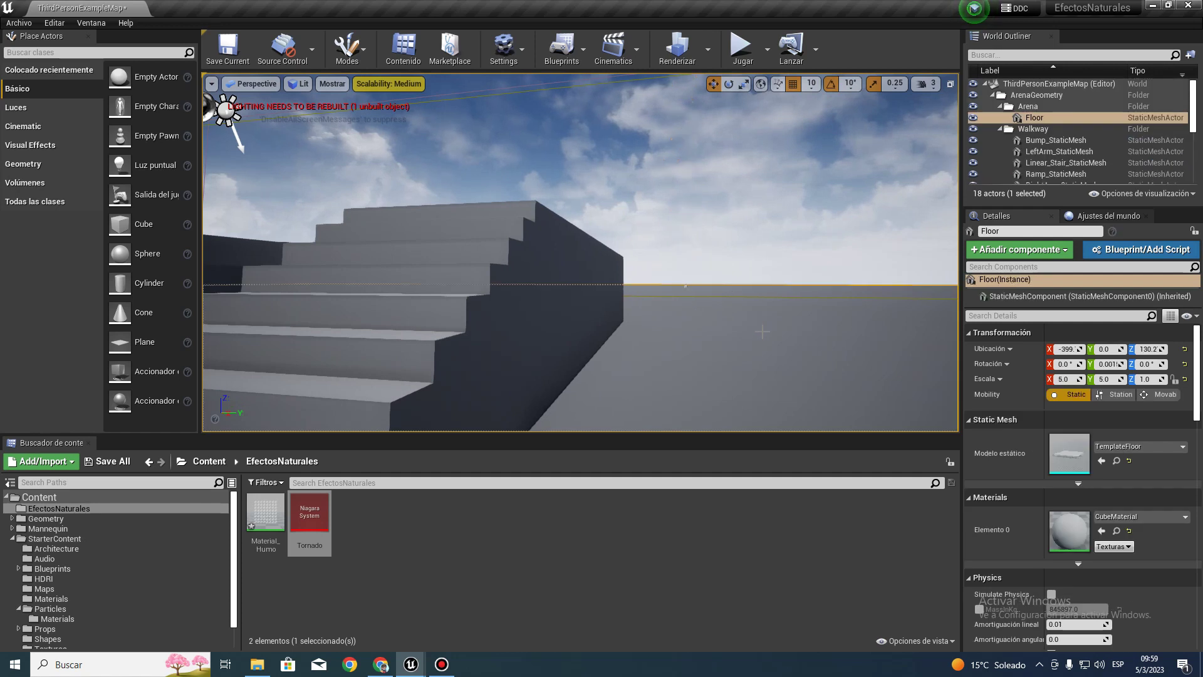
pyautogui.click(686, 284)
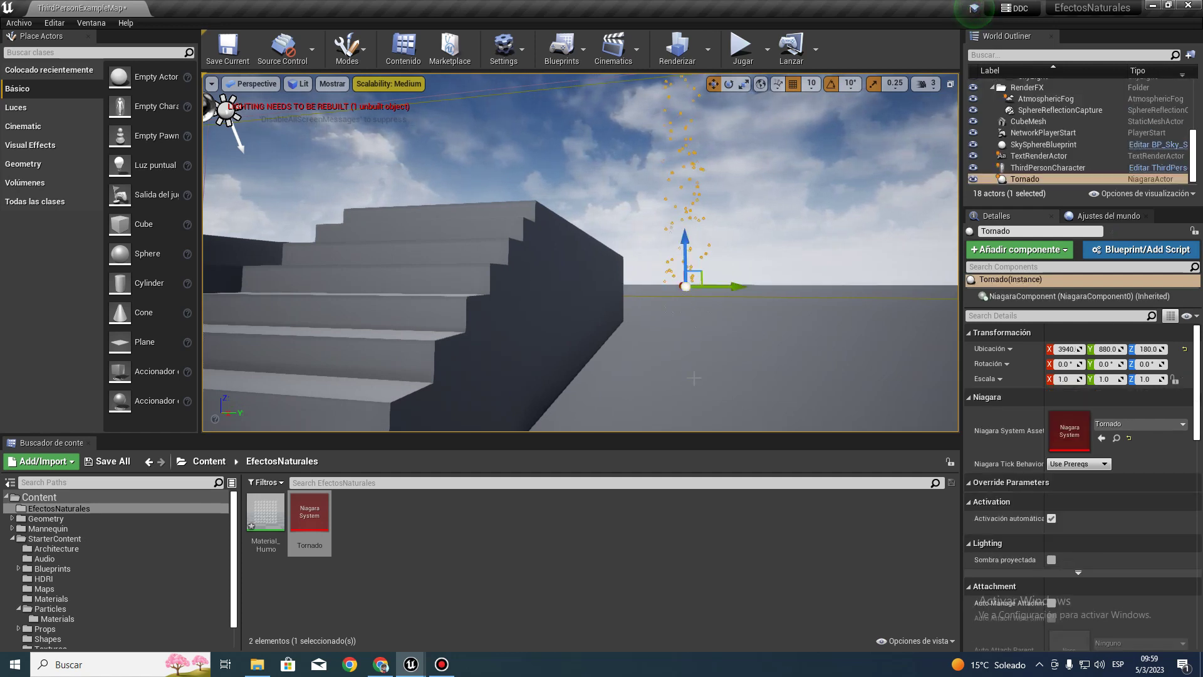
# Add a Vortex Force module to Particle Update, placed ahead of Solve Forces and Velocity.
pyautogui.moveTo(411, 664)
pyautogui.click(496, 607)
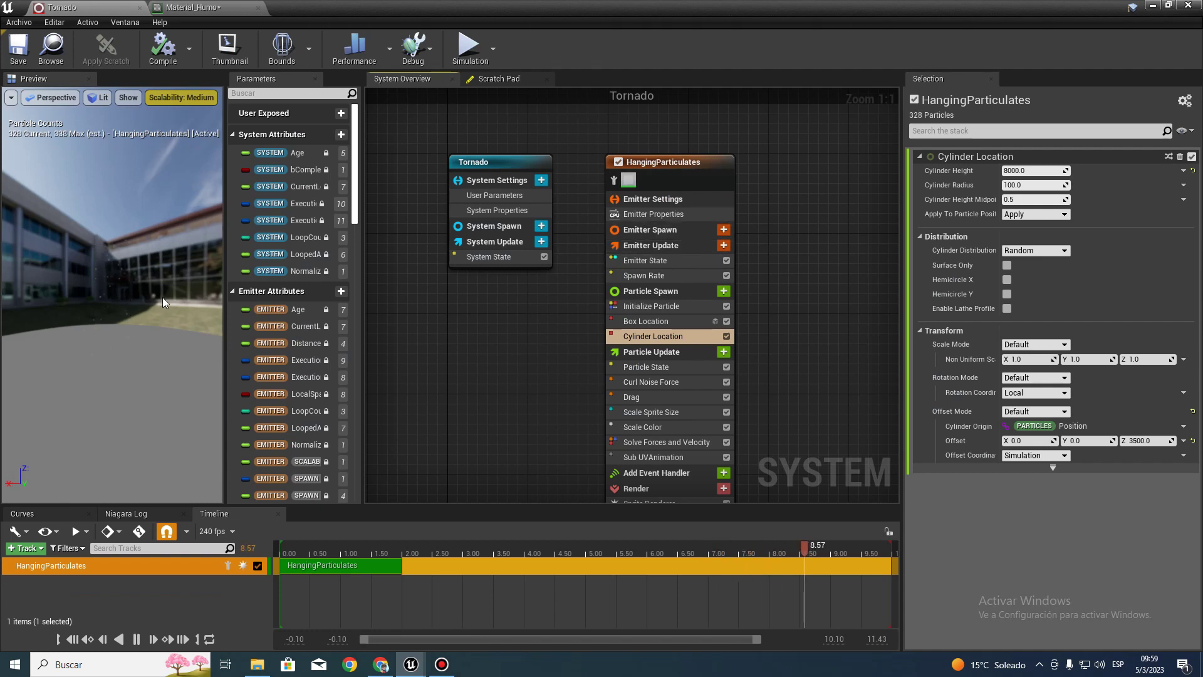
pyautogui.click(726, 354)
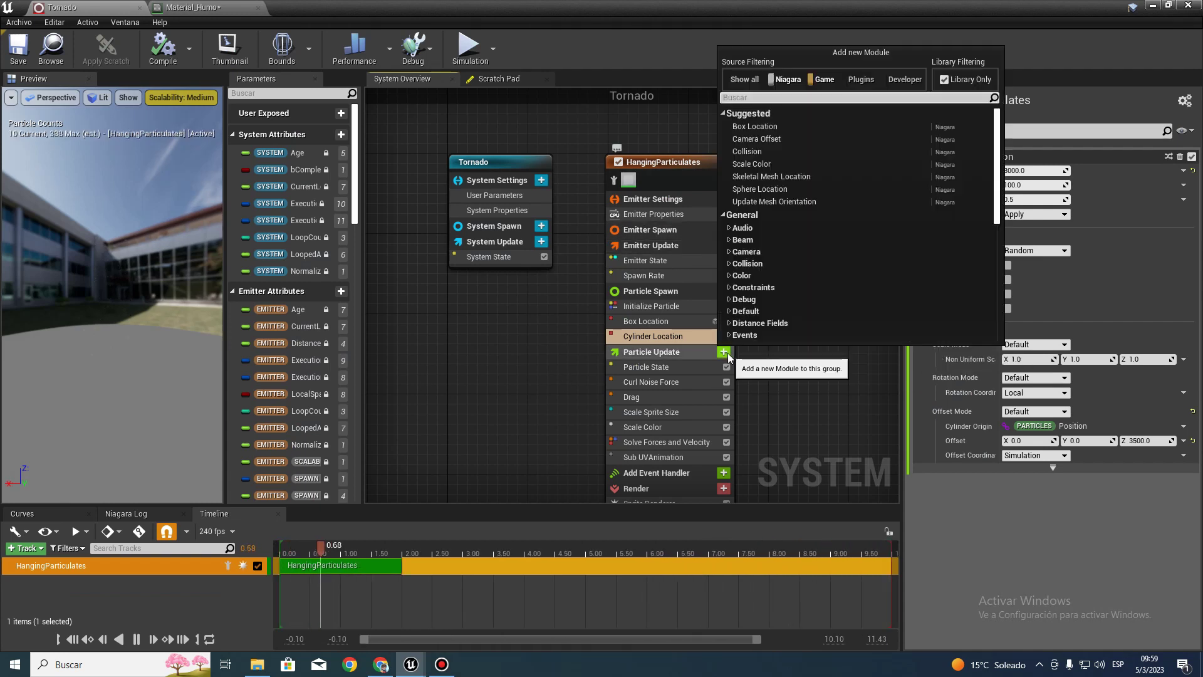
pyautogui.write('vo')
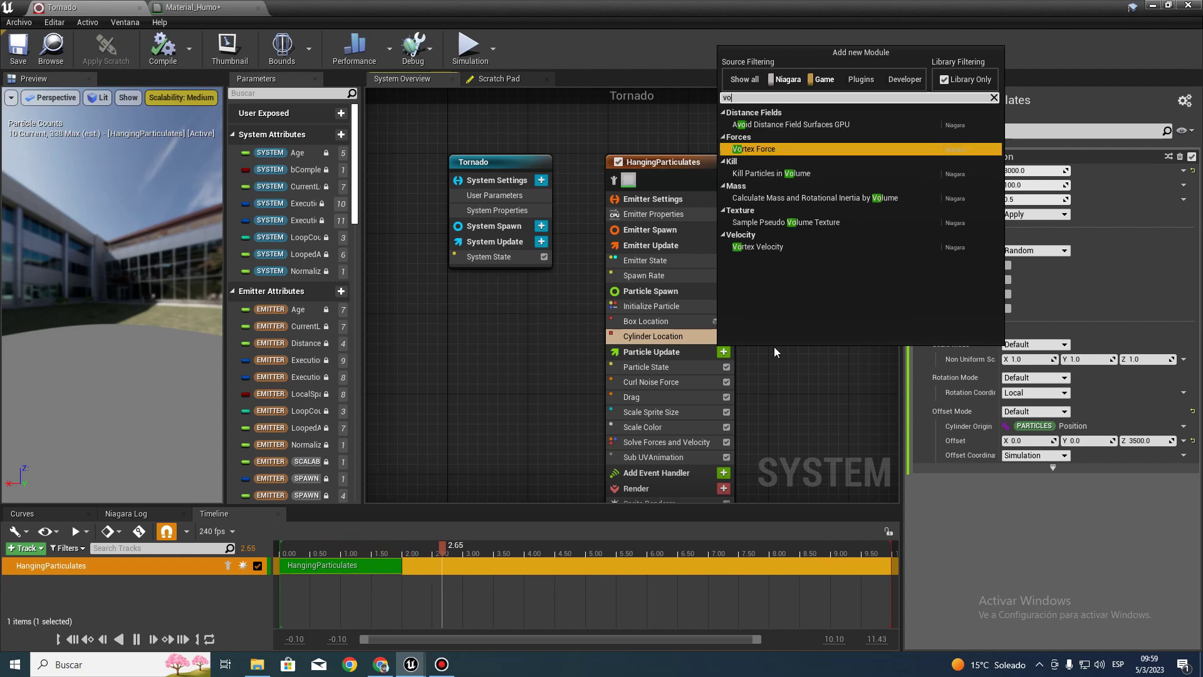
pyautogui.write('rc')
pyautogui.press('BackSpace')
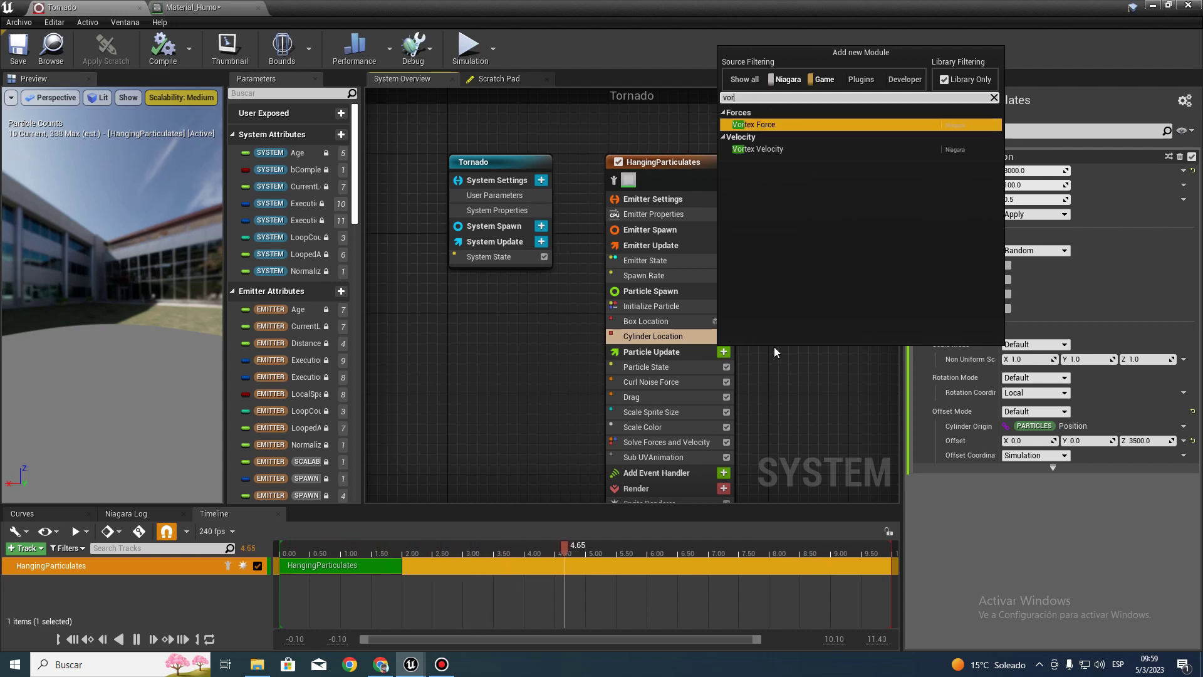
pyautogui.click(746, 124)
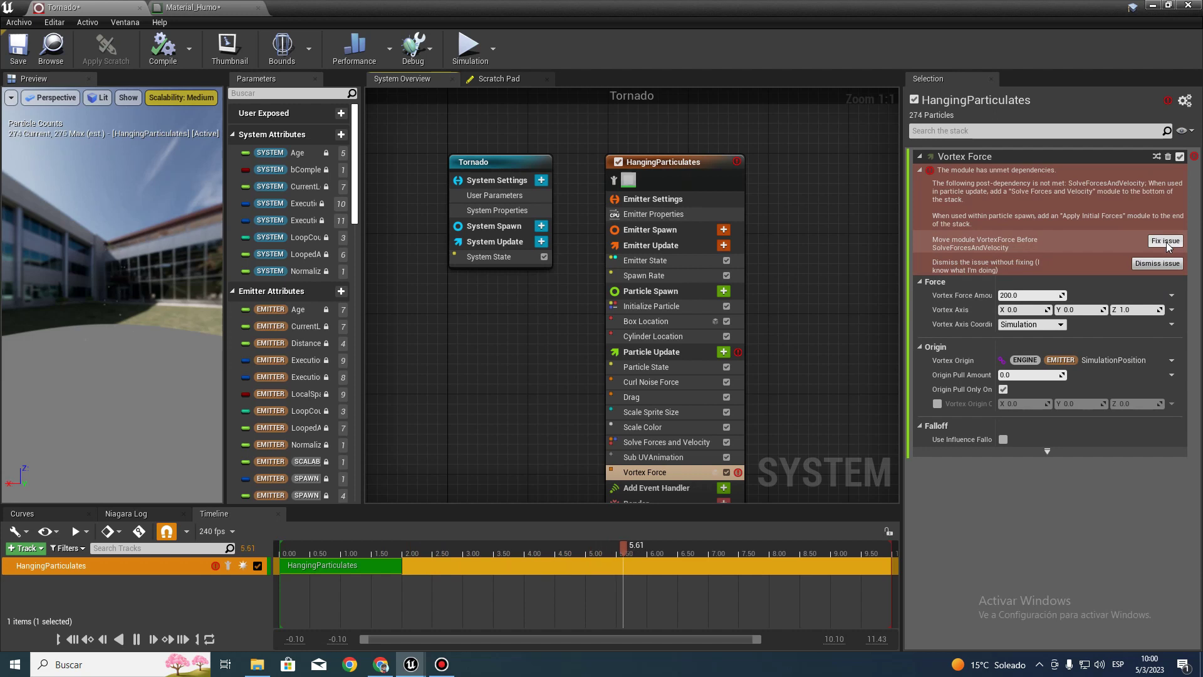
pyautogui.click(1167, 242)
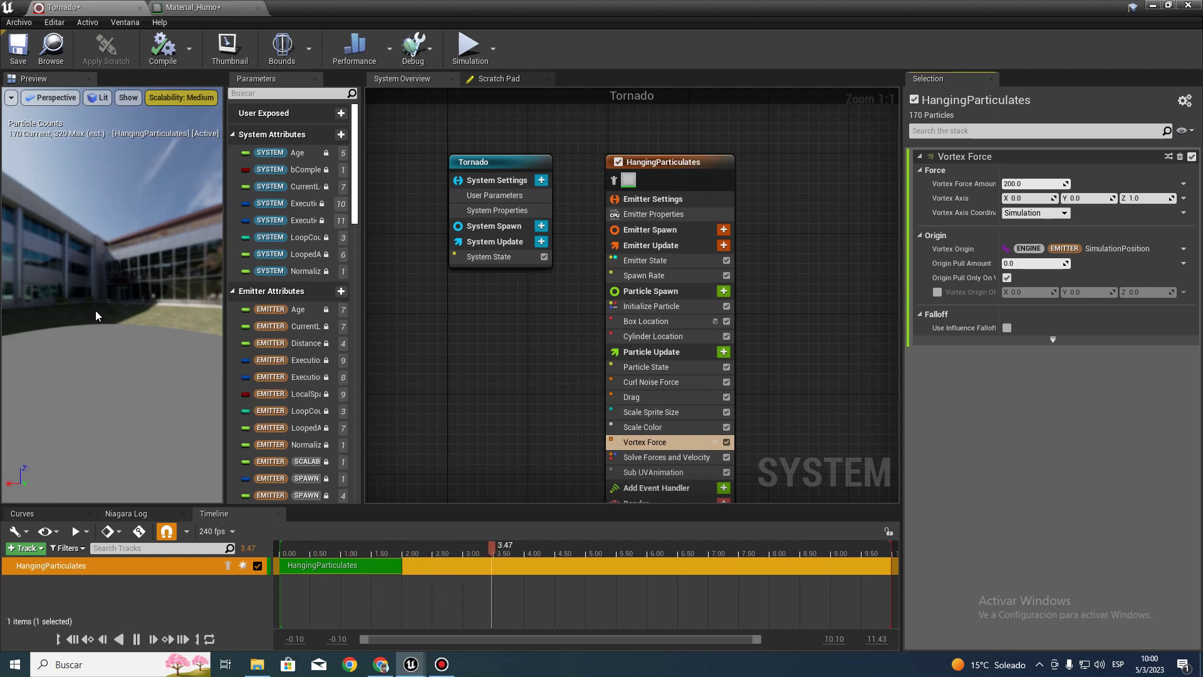
pyautogui.click(60, 58)
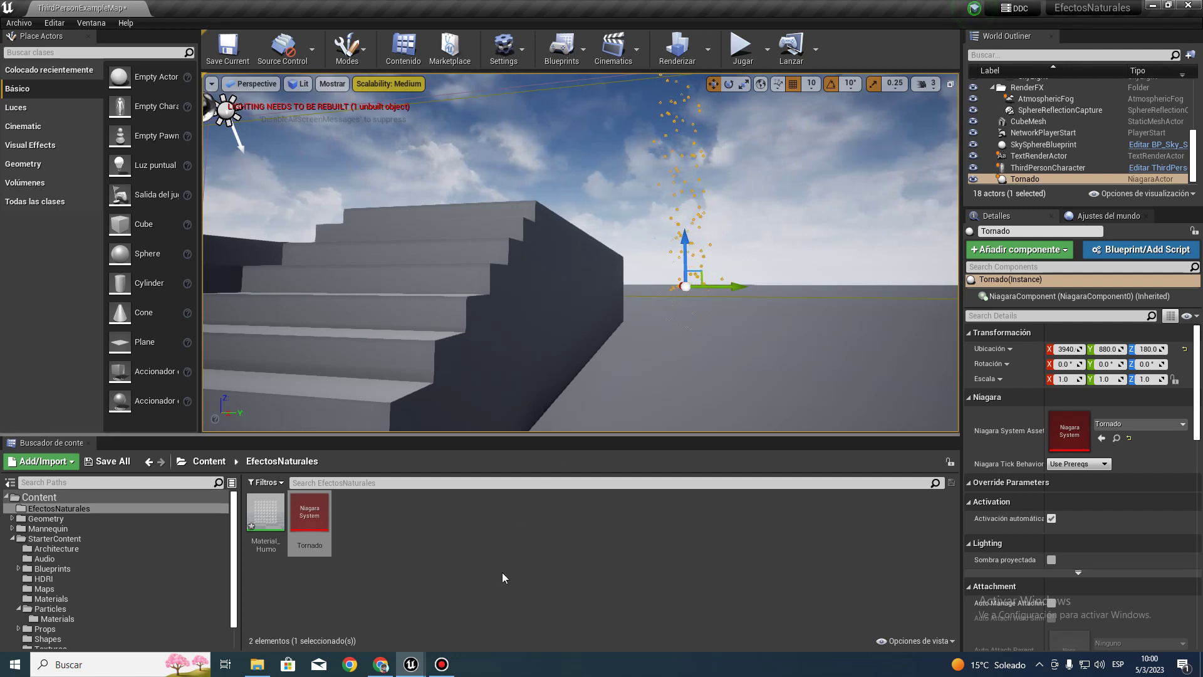
# Set Vortex Force Amount to 6000 and Origin Pull Amount to 10000.
pyautogui.moveTo(410, 667)
pyautogui.click(473, 598)
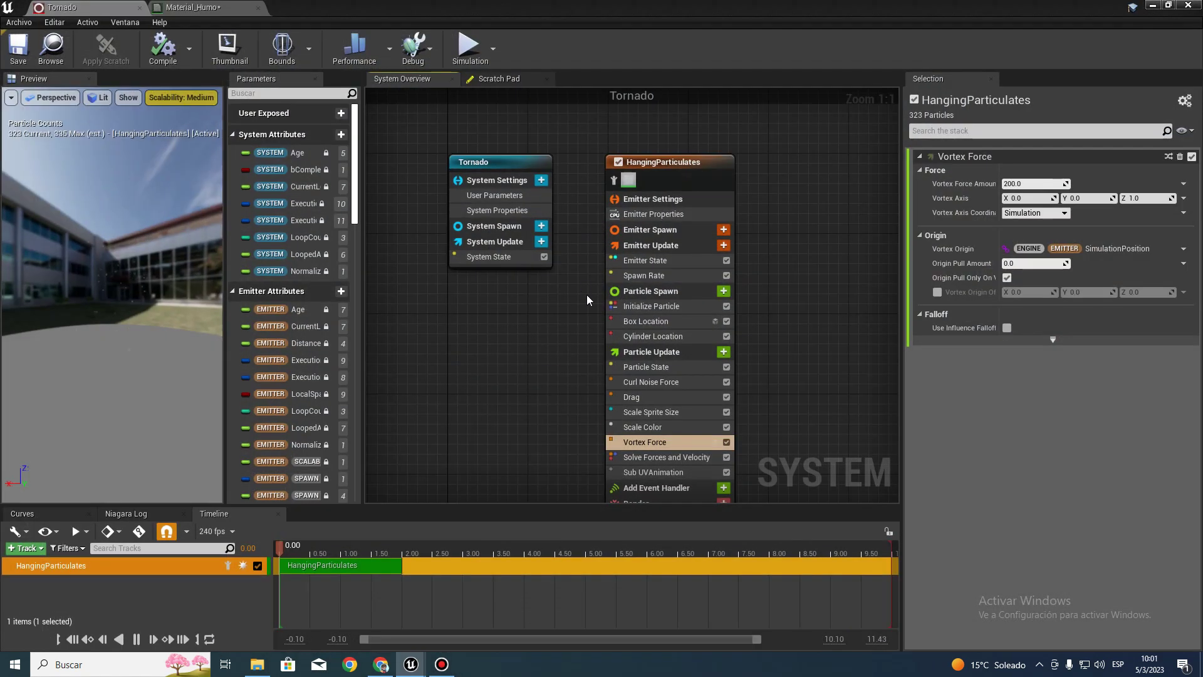
pyautogui.click(646, 442)
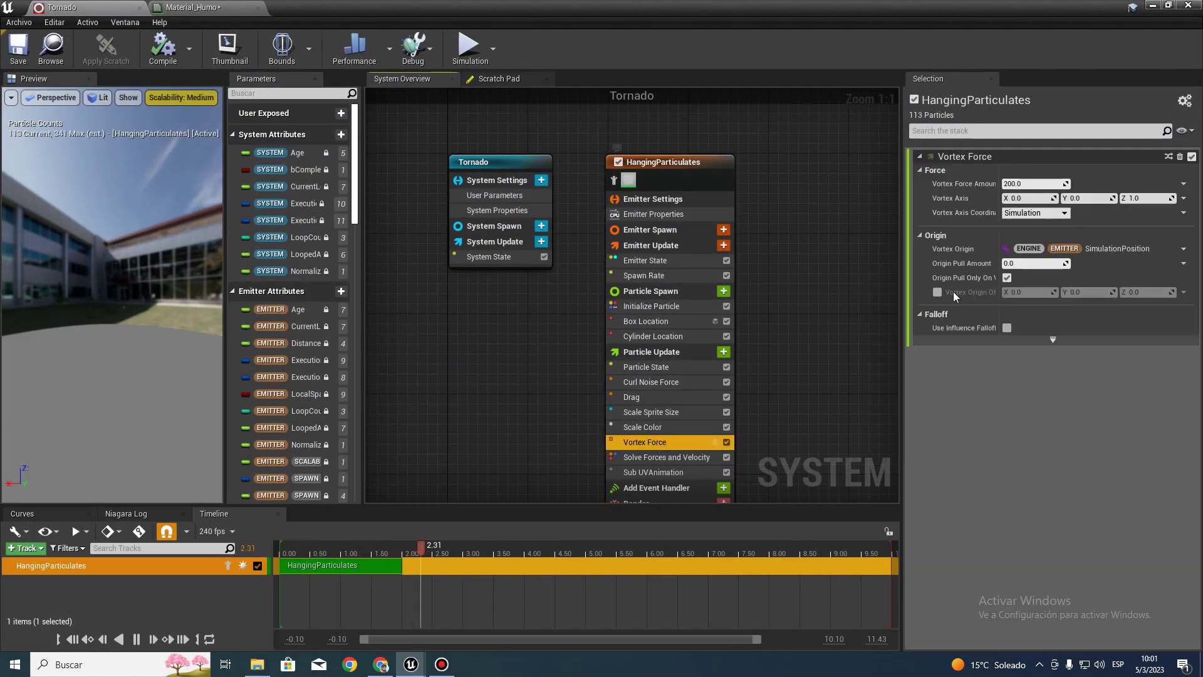
pyautogui.click(1019, 184)
pyautogui.write('6000')
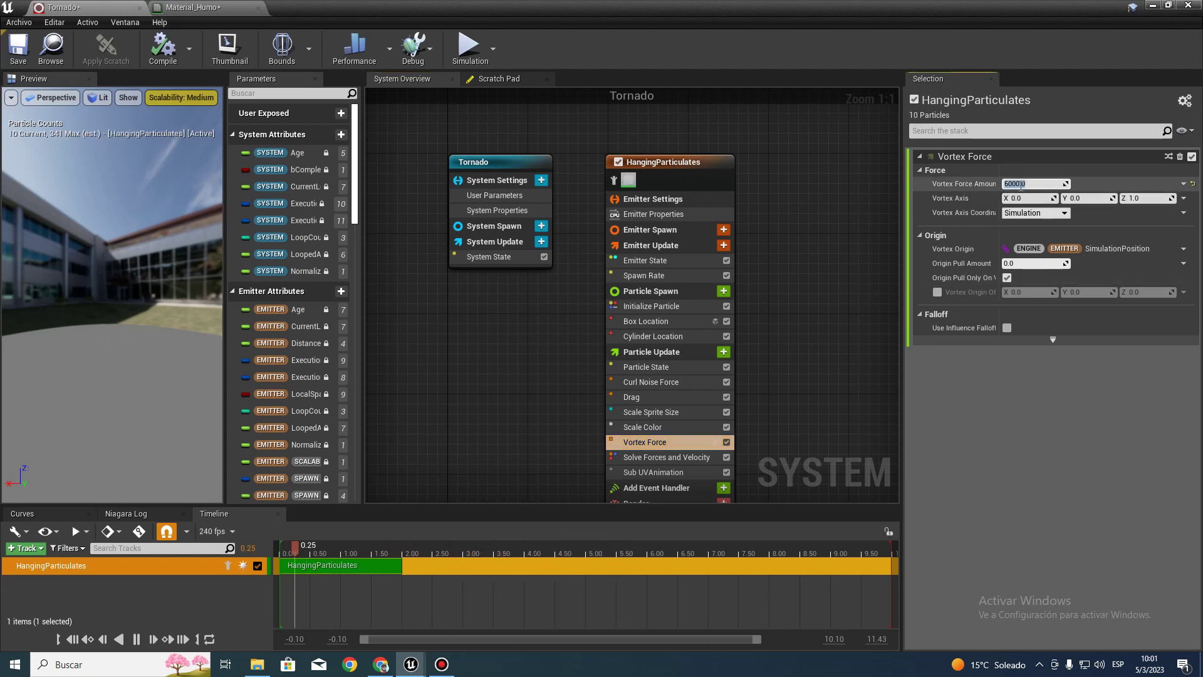
pyautogui.press('Return')
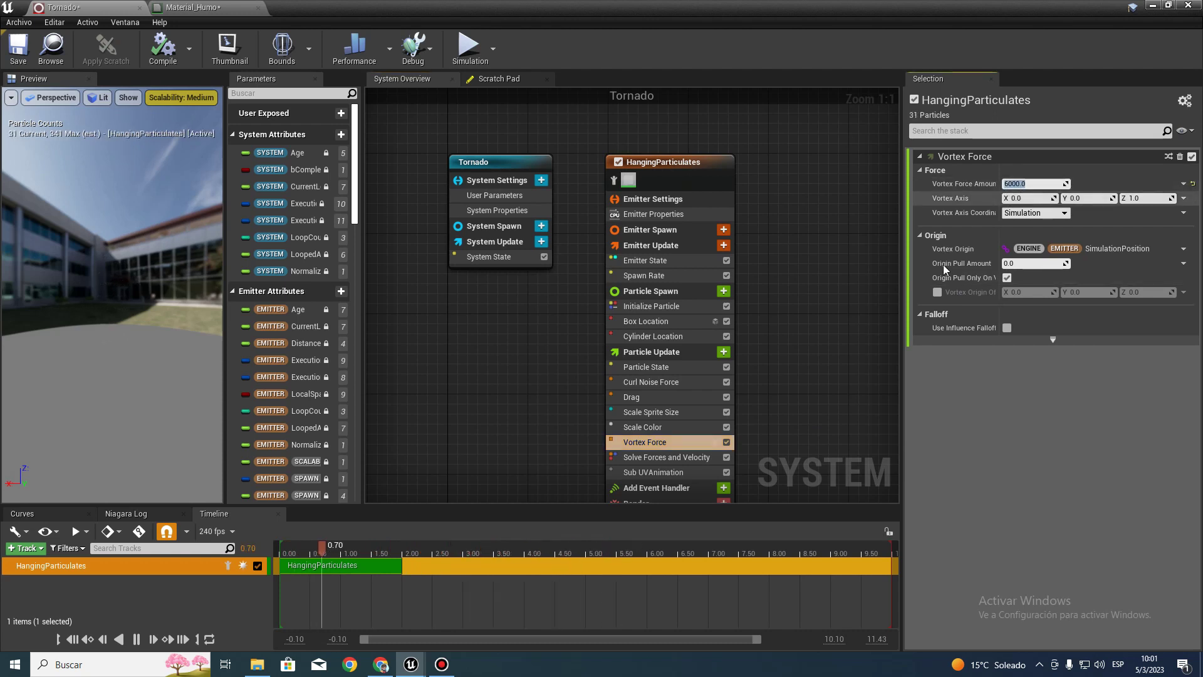
pyautogui.click(1021, 264)
pyautogui.write('100')
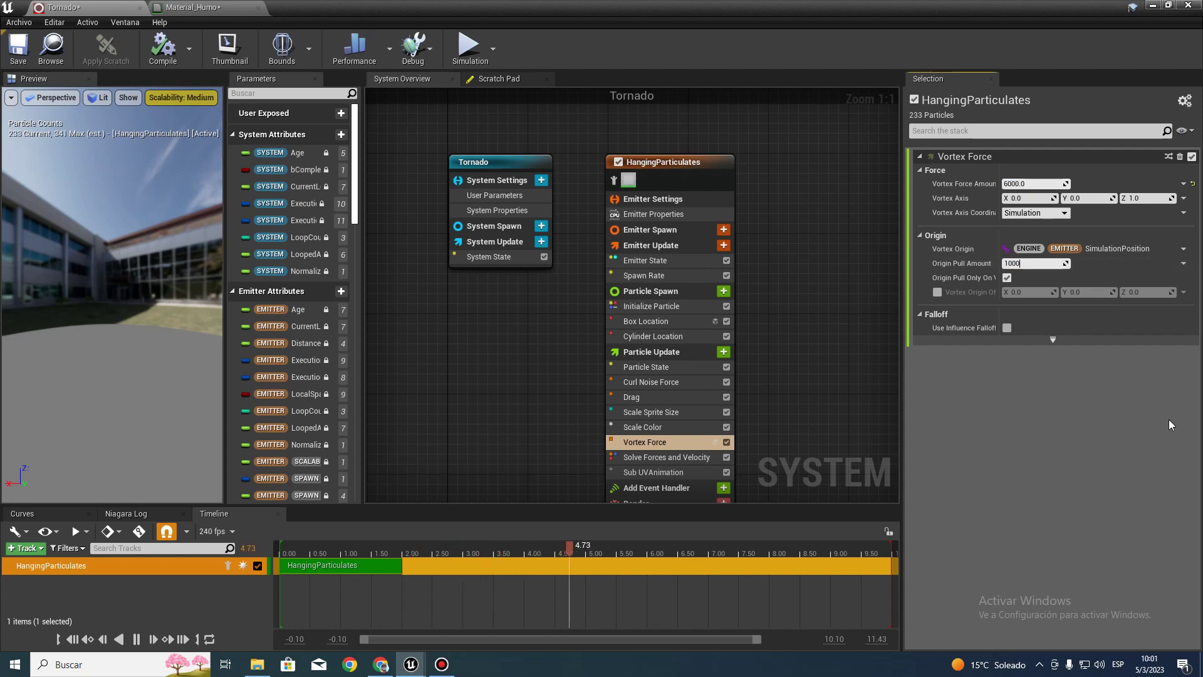
pyautogui.write('0')
pyautogui.press('Return')
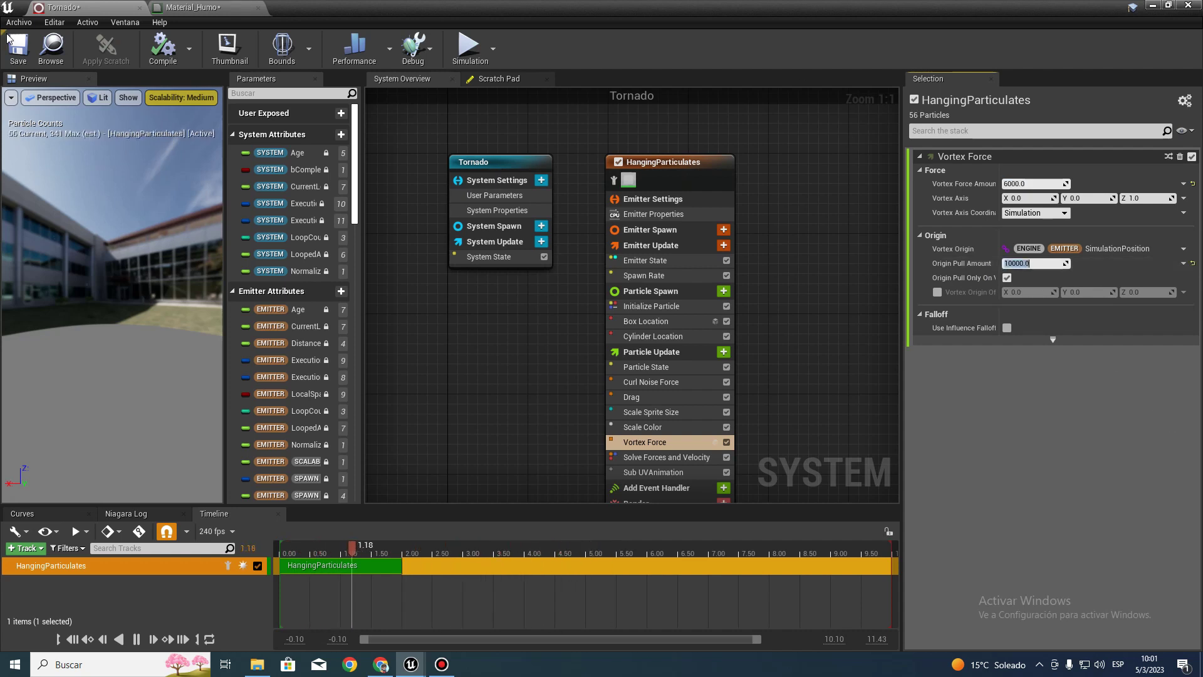
# Save the Tornado system and return to the level view.
pyautogui.click(23, 50)
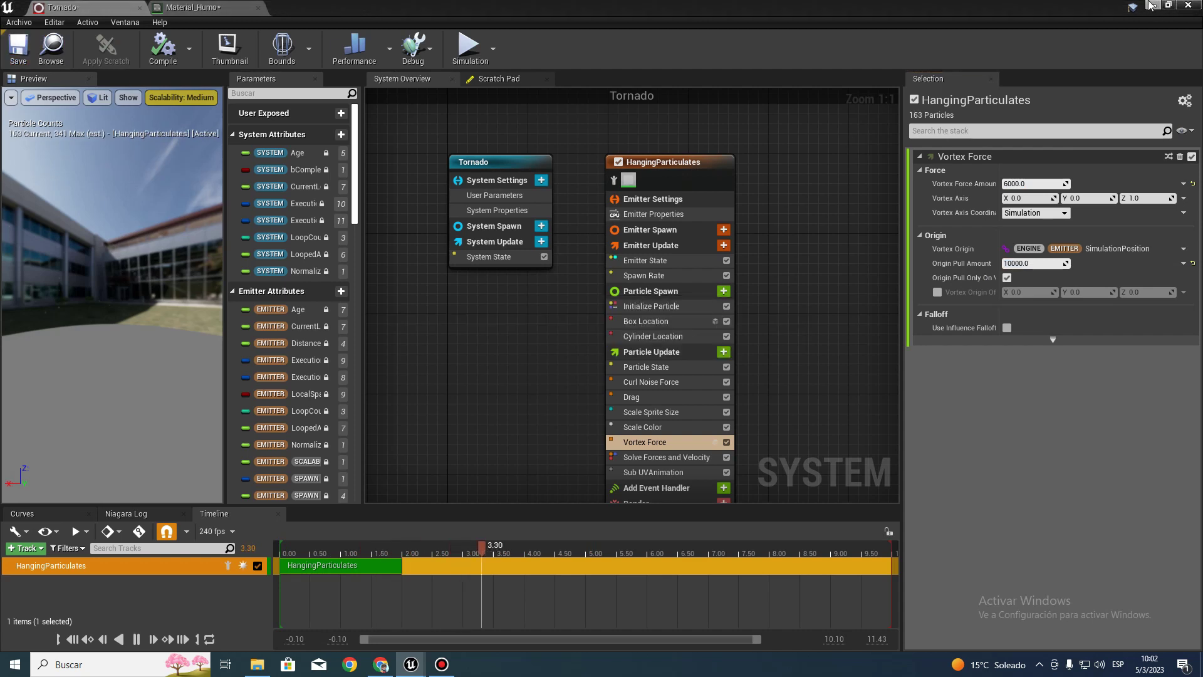
pyautogui.click(1152, 5)
pyautogui.moveTo(580, 251); pyautogui.dragTo(614, 257, button='right')
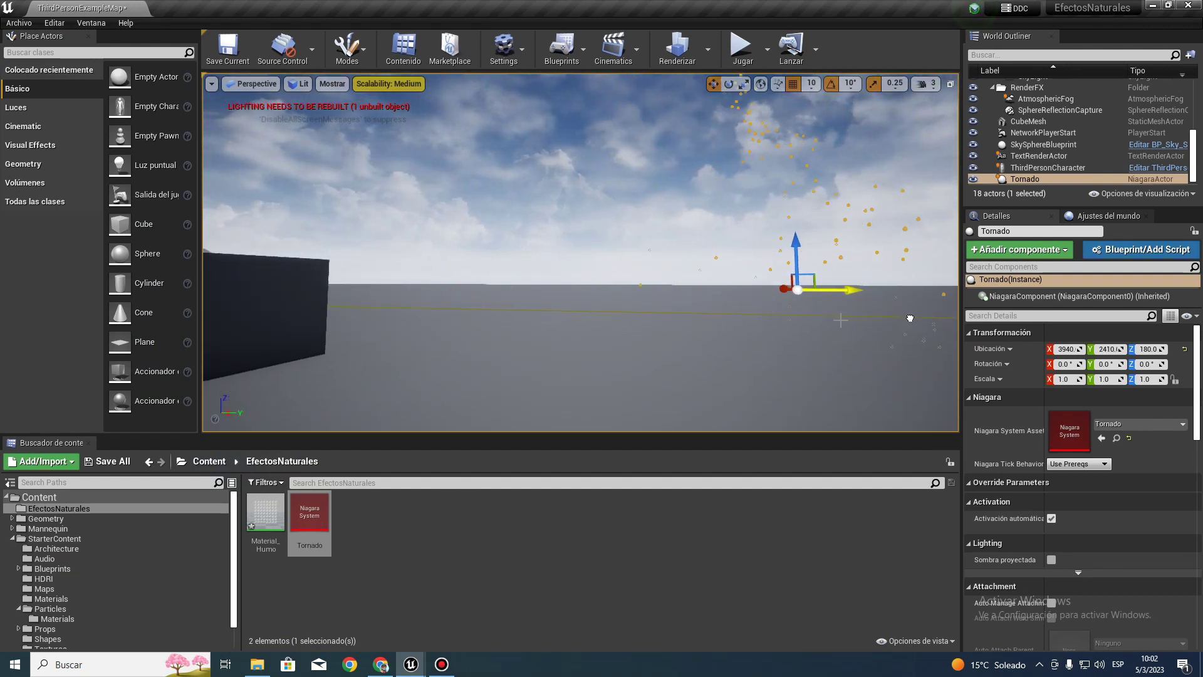
# Drag the Tornado along Y until its location reads 3940, 2040, 180.
pyautogui.moveTo(614, 257)
pyautogui.mouseDown(button='right')
pyautogui.moveTo(602, 257)
pyautogui.moveTo(649, 266)
pyautogui.mouseUp(button='right')
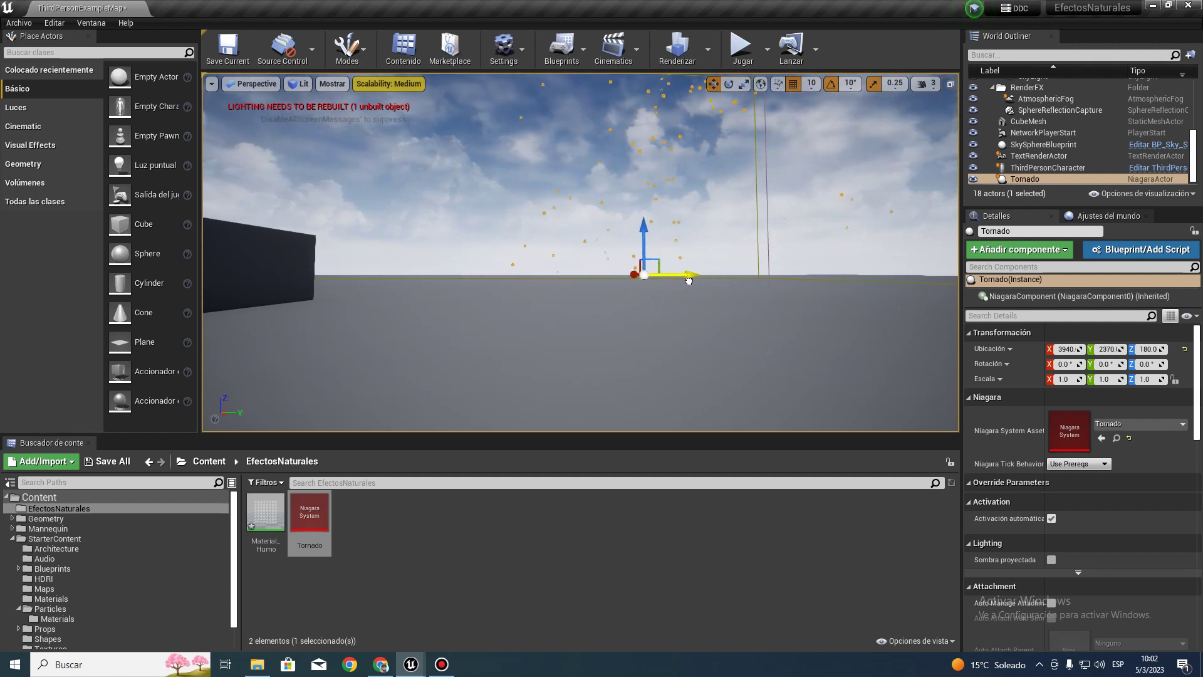
pyautogui.moveTo(649, 267)
pyautogui.mouseDown(button='right')
pyautogui.moveTo(652, 206)
pyautogui.moveTo(652, 270)
pyautogui.mouseUp(button='right')
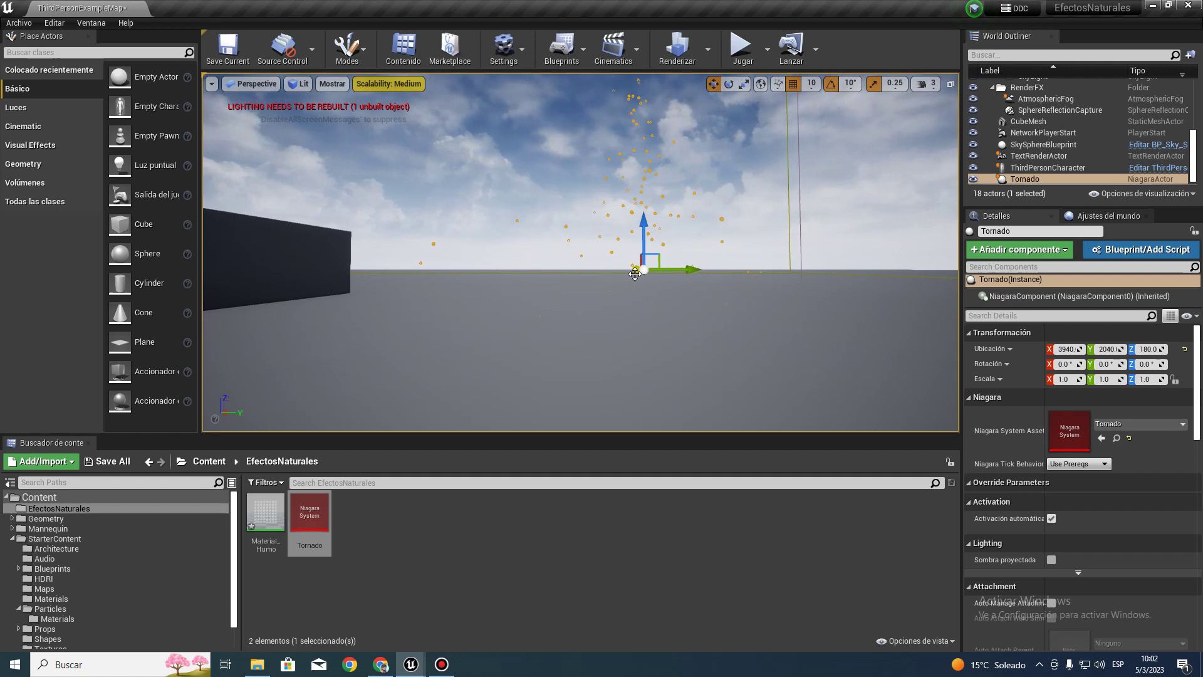
# Give Scale Sprite Size an ease-in-out curve with Scale Curve 100, then save the Tornado.
pyautogui.moveTo(401, 667)
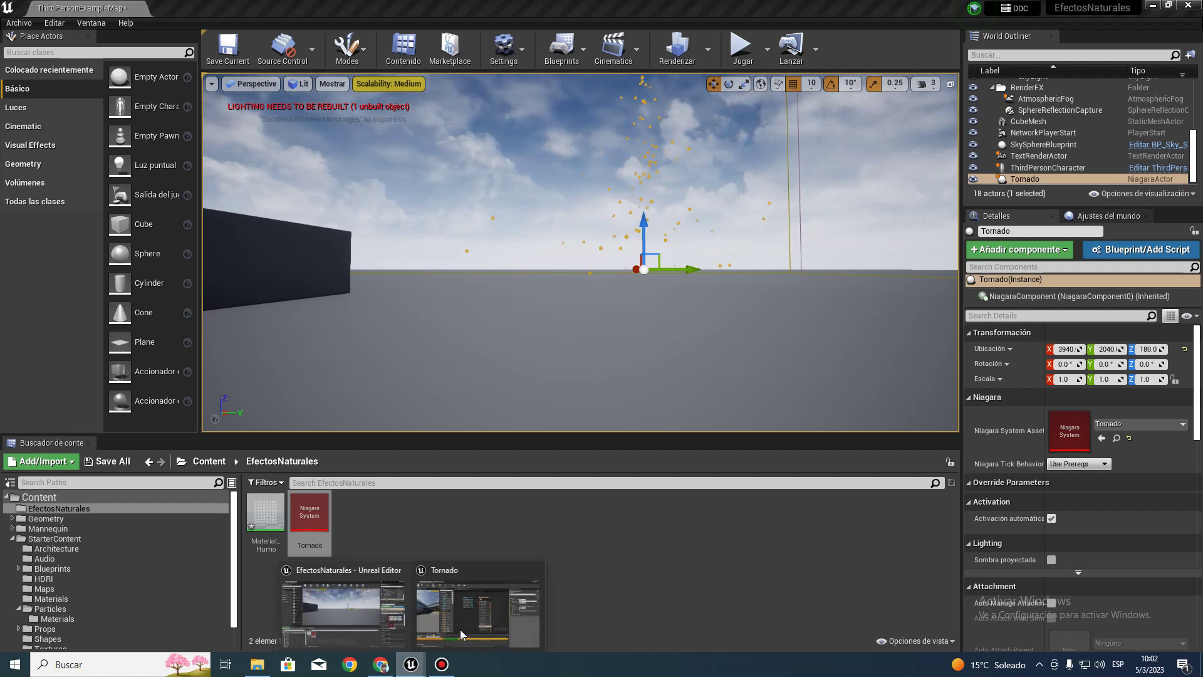
pyautogui.click(470, 611)
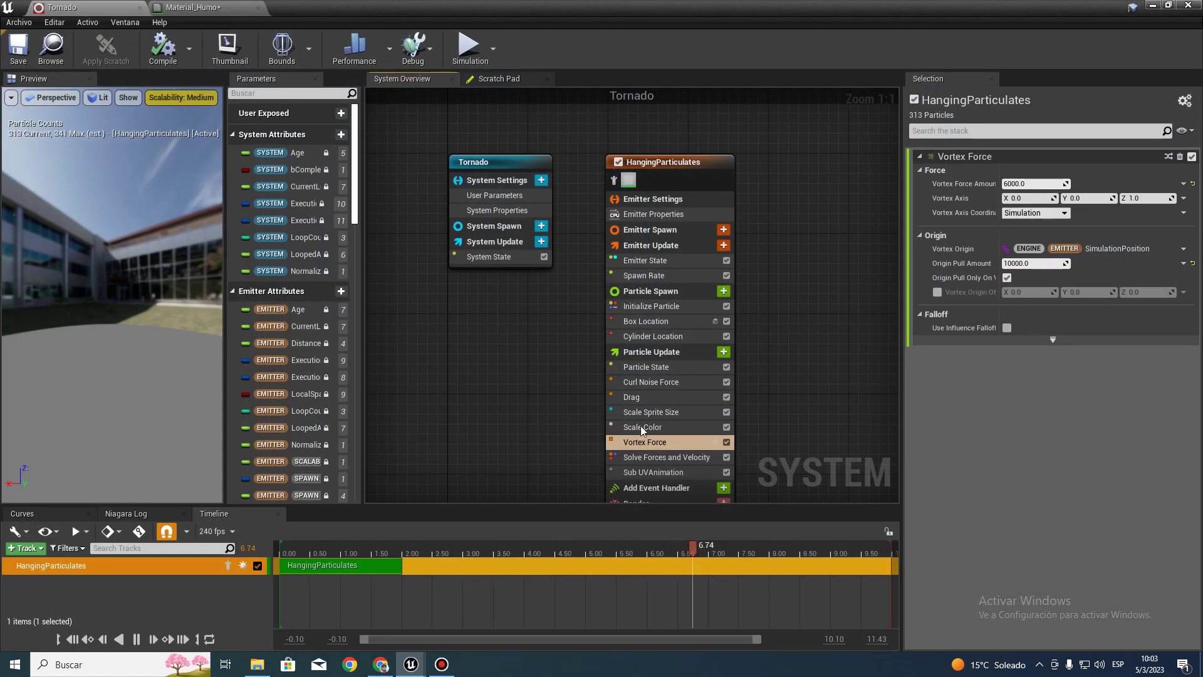
pyautogui.click(642, 412)
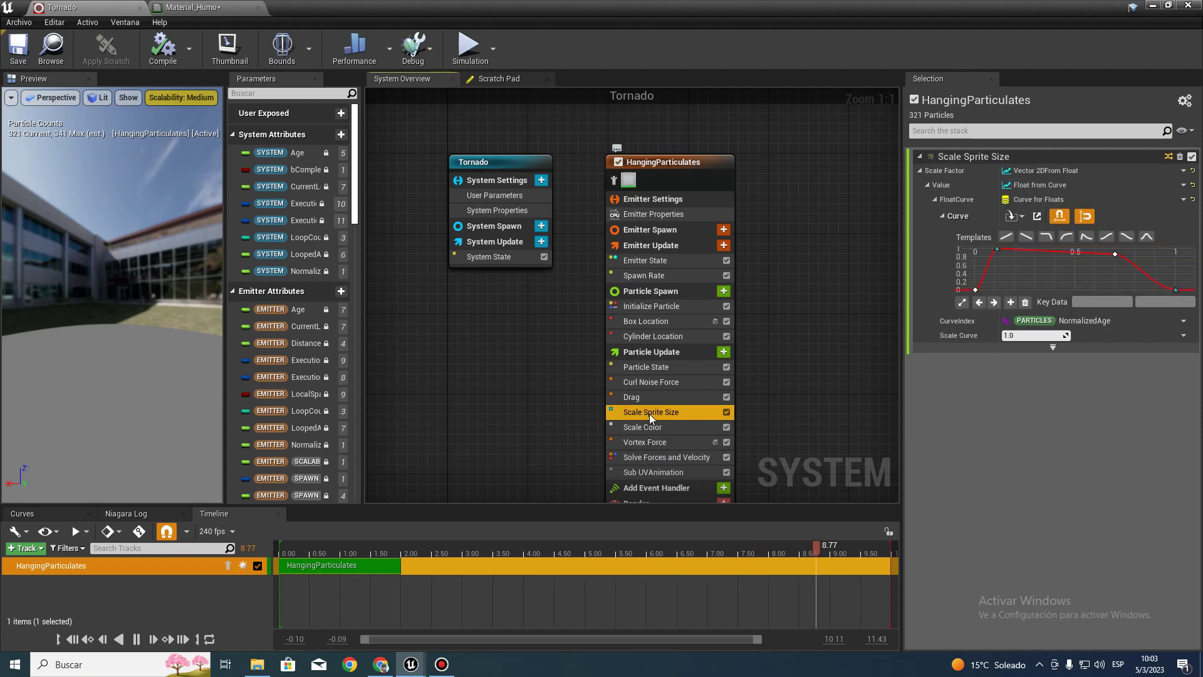
pyautogui.click(1106, 237)
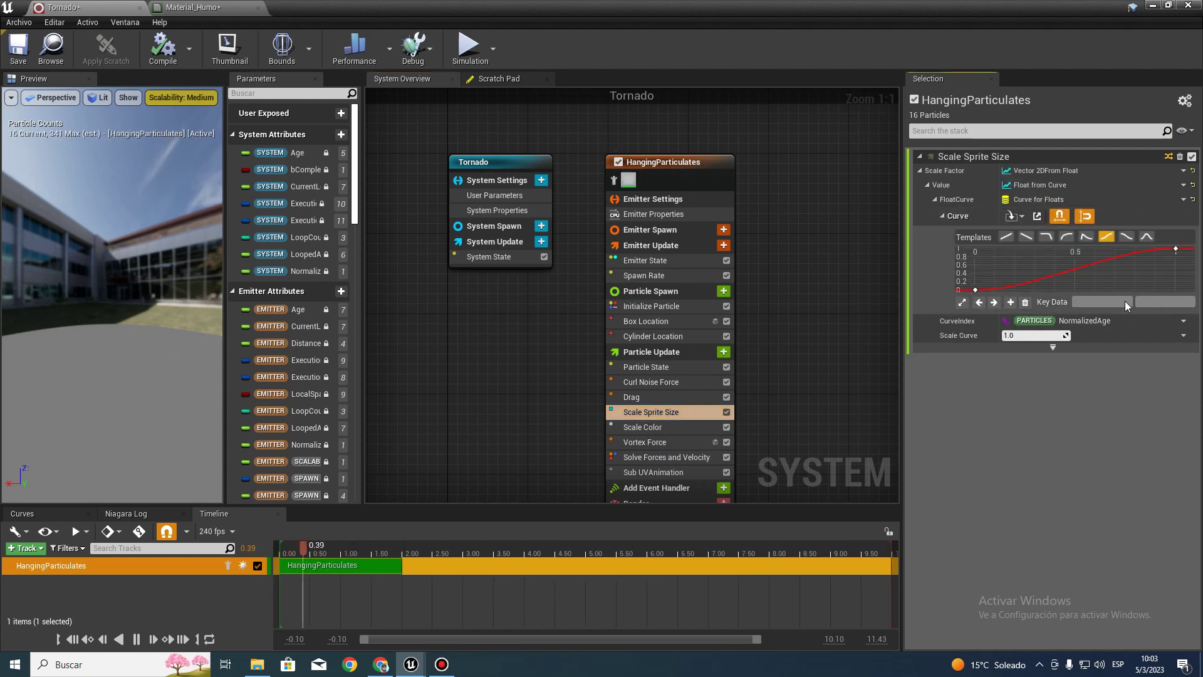
pyautogui.click(1177, 250)
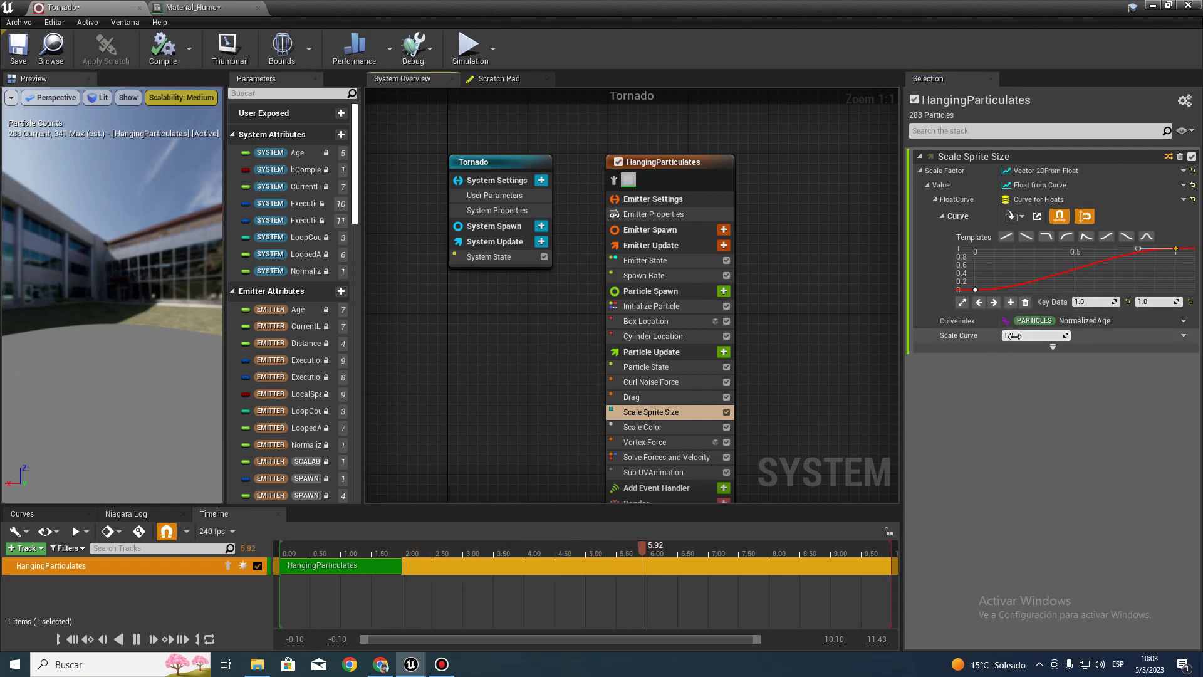
pyautogui.write('100')
pyautogui.press('Return')
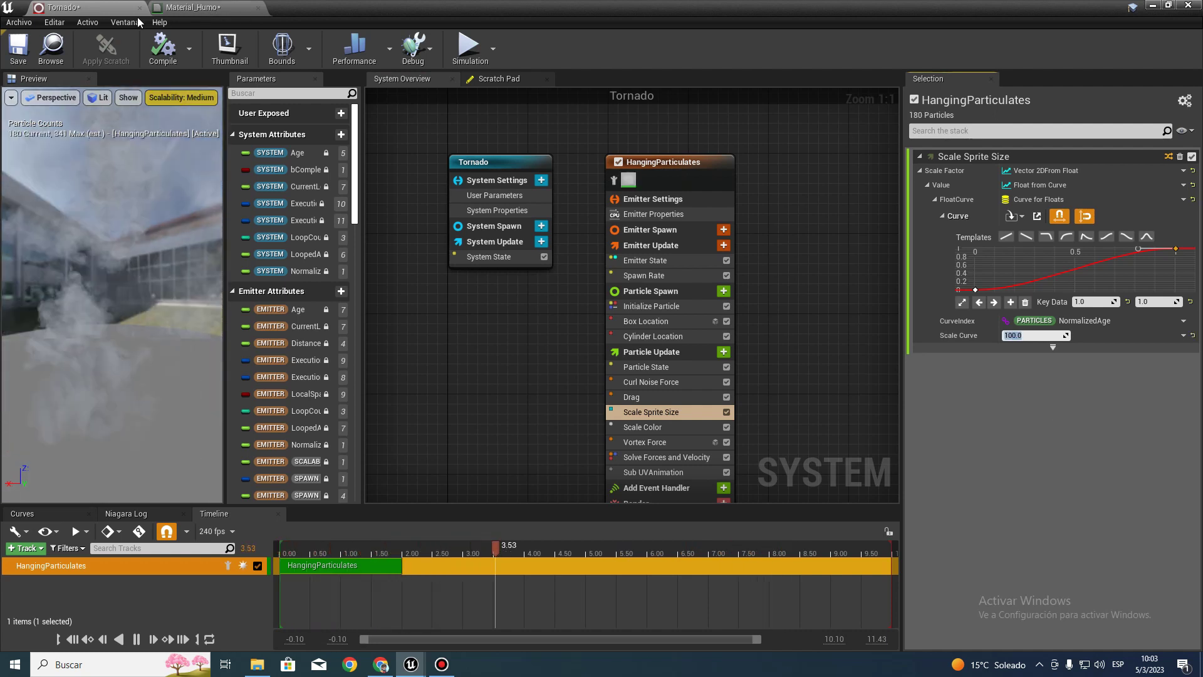
pyautogui.click(18, 49)
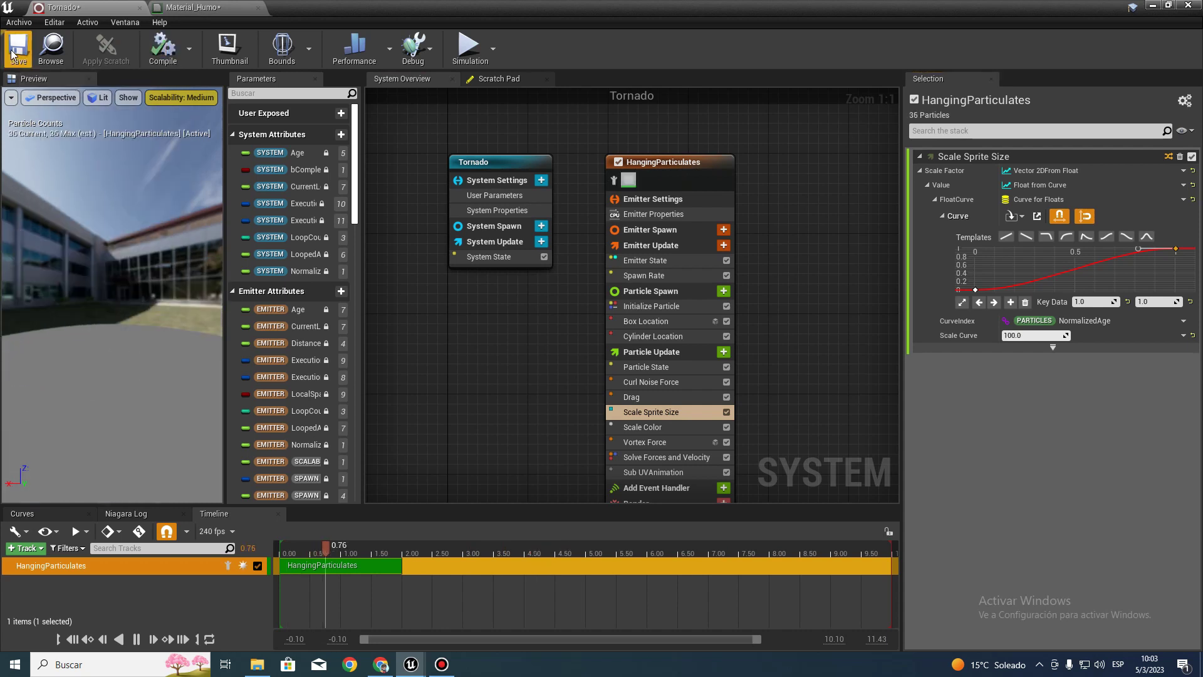
# Filter the World Outliner with 'ligh' to list Light Source, LightmassImportanceVolume and SkyLight.
pyautogui.click(1153, 6)
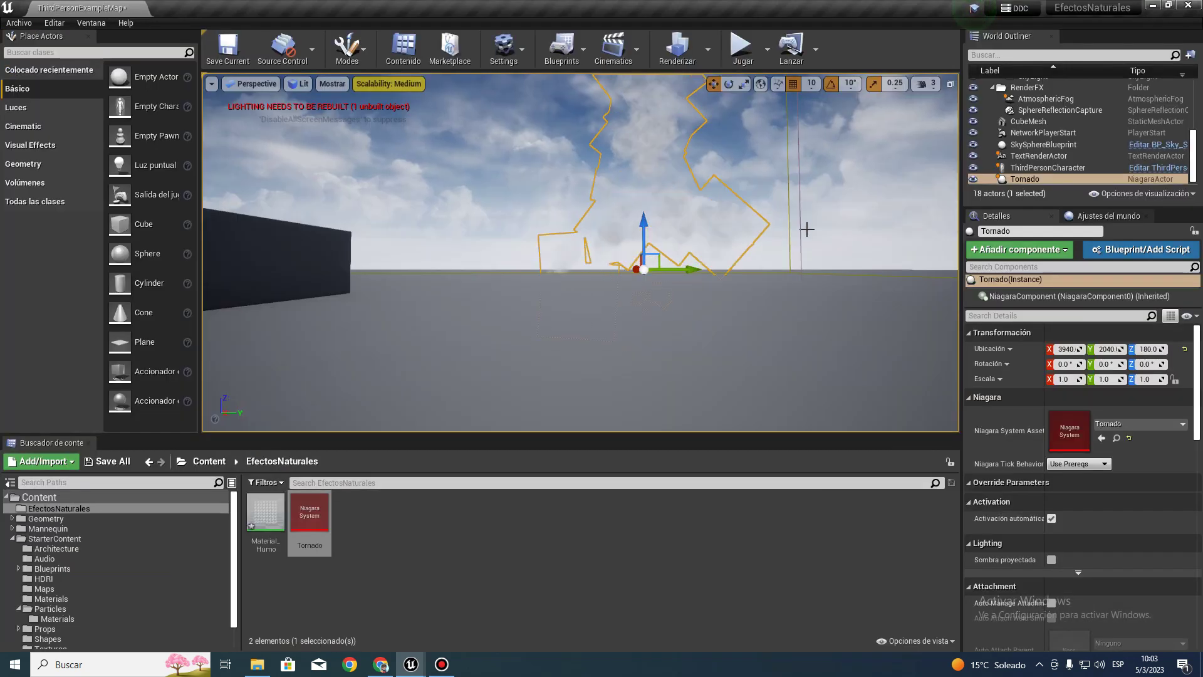
pyautogui.click(787, 255)
pyautogui.moveTo(787, 255); pyautogui.dragTo(787, 207, button='right')
pyautogui.moveTo(309, 126); pyautogui.dragTo(313, 263, button='right')
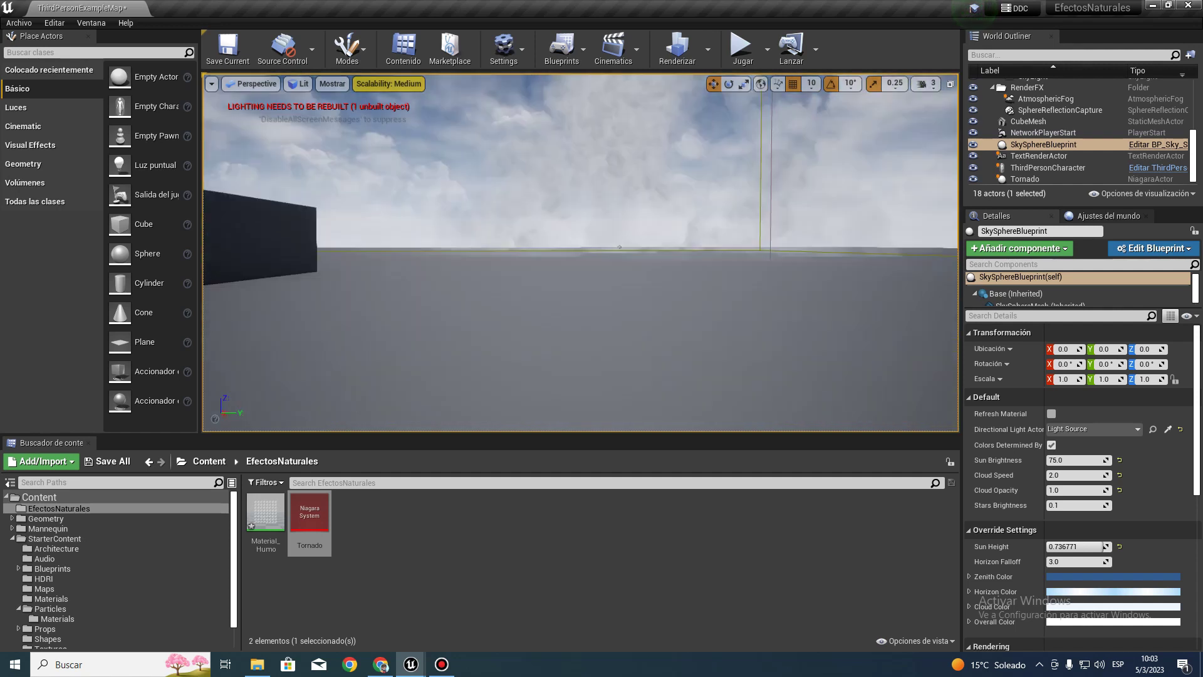
pyautogui.moveTo(657, 310)
pyautogui.mouseDown(button='right')
pyautogui.moveTo(565, 284)
pyautogui.moveTo(545, 226)
pyautogui.mouseUp(button='right')
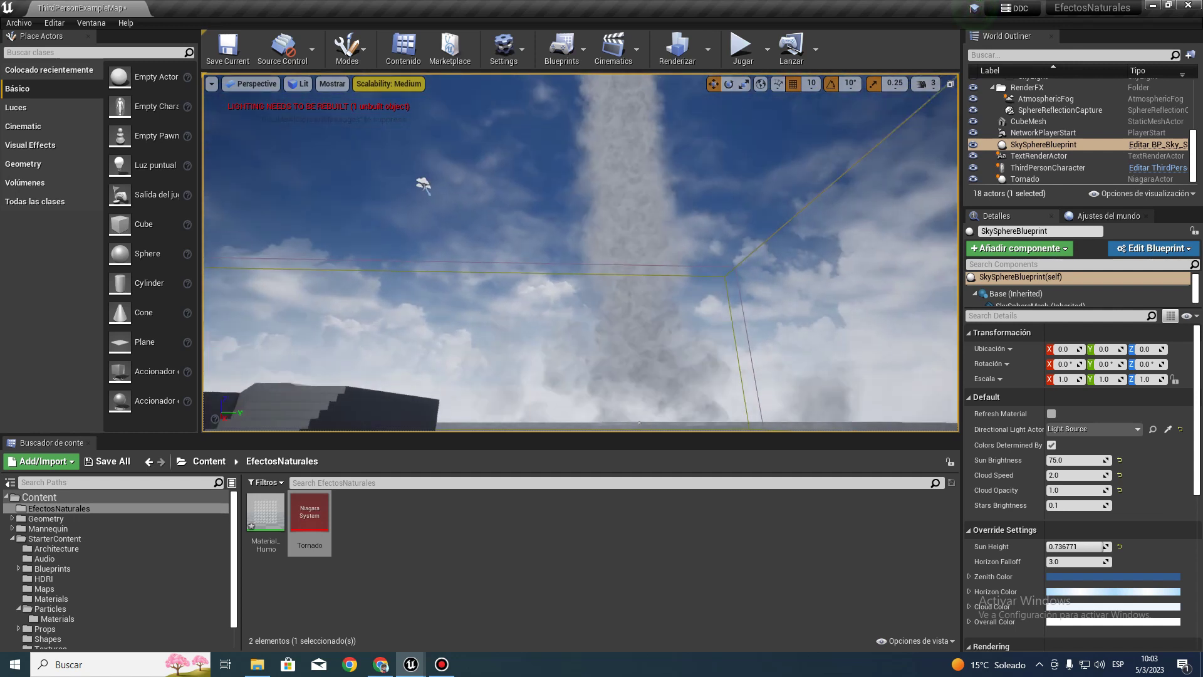
pyautogui.moveTo(545, 226); pyautogui.dragTo(545, 301, button='right')
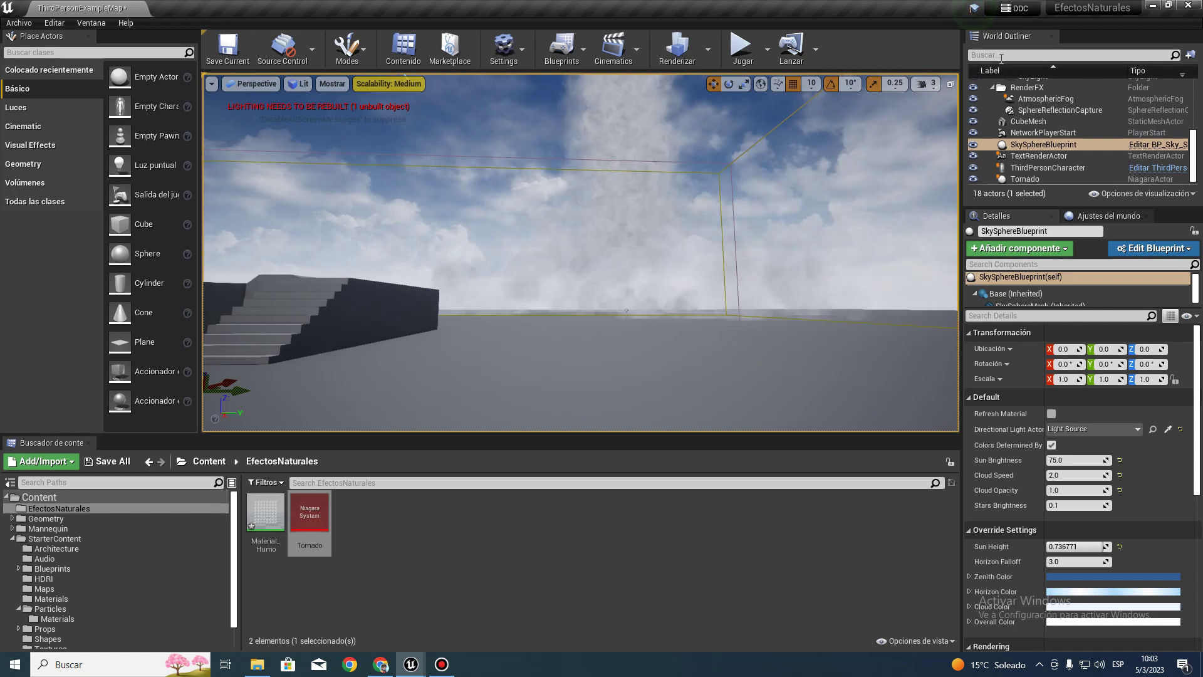
pyautogui.click(1002, 56)
pyautogui.write('ligh')
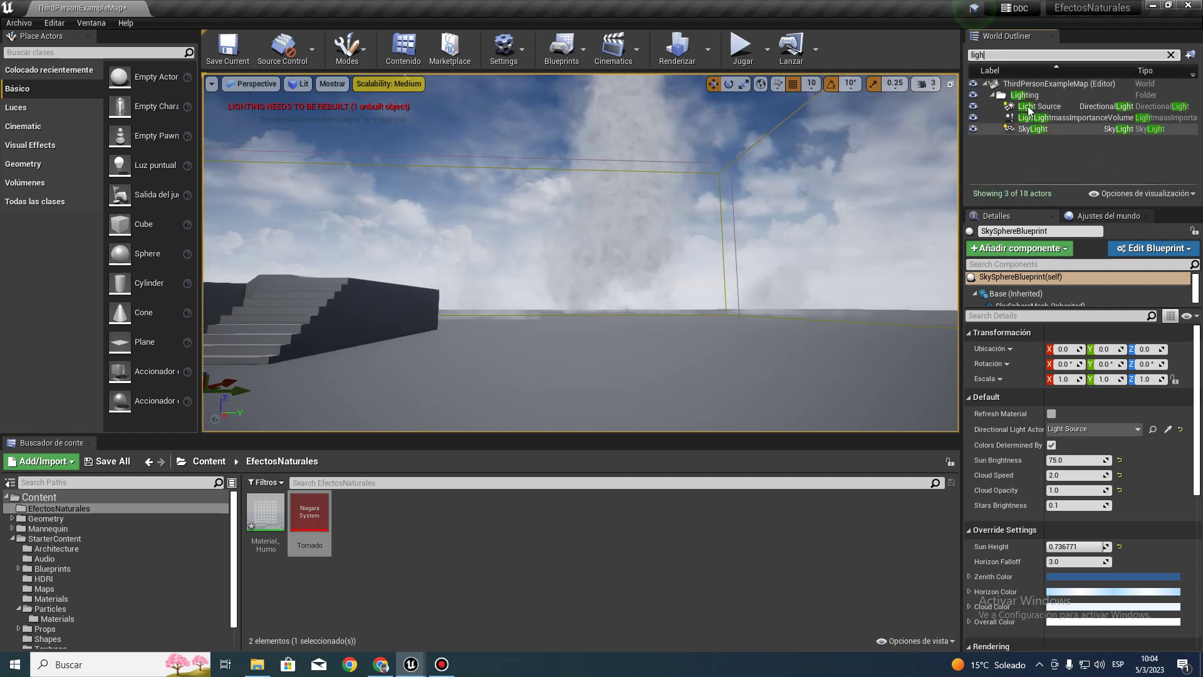
# Change the Light Source's Light Color to a saturated orange-yellow.
pyautogui.click(1030, 107)
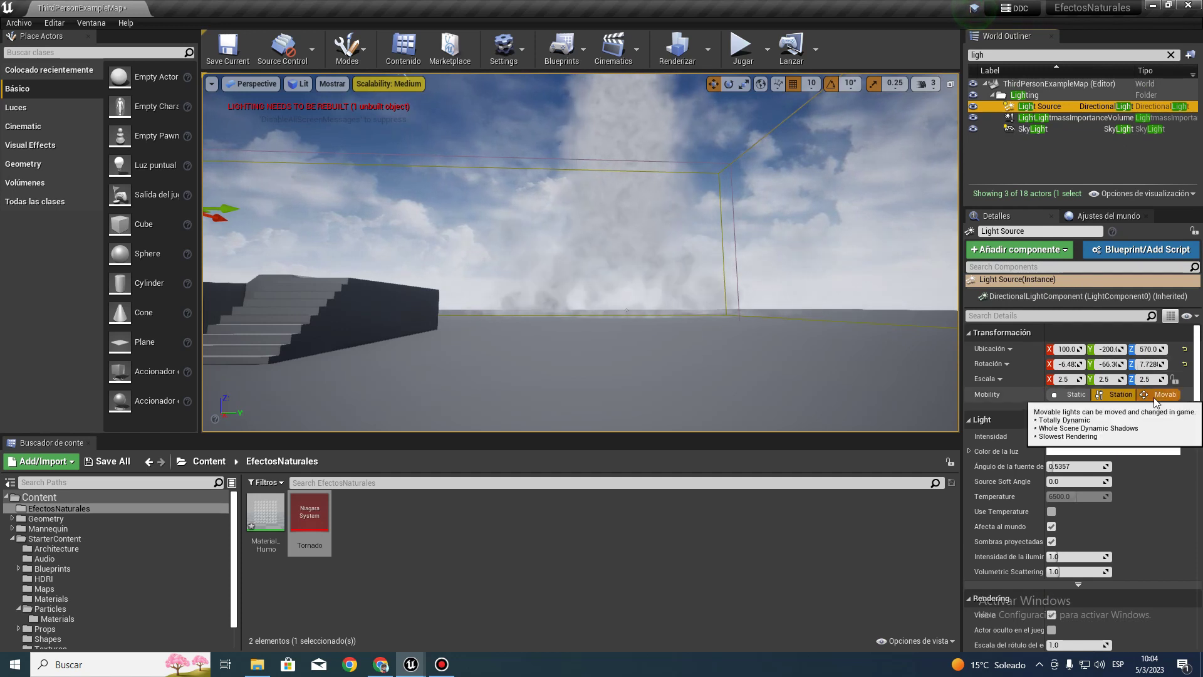
pyautogui.click(1013, 129)
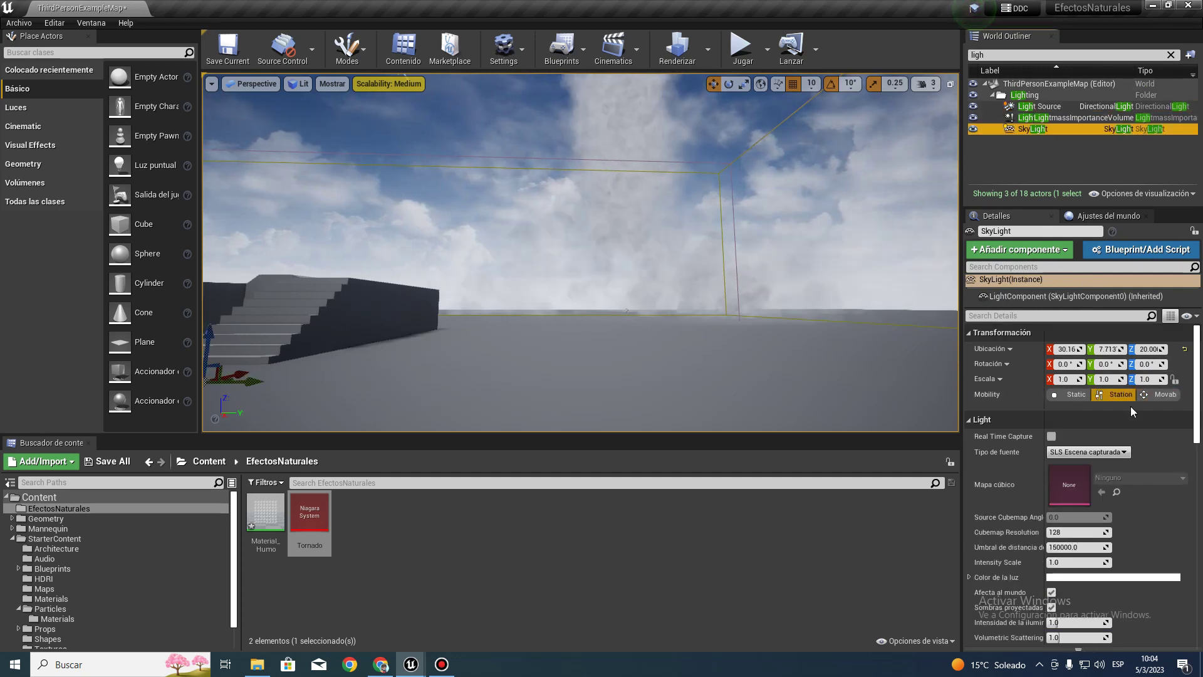
pyautogui.click(1053, 108)
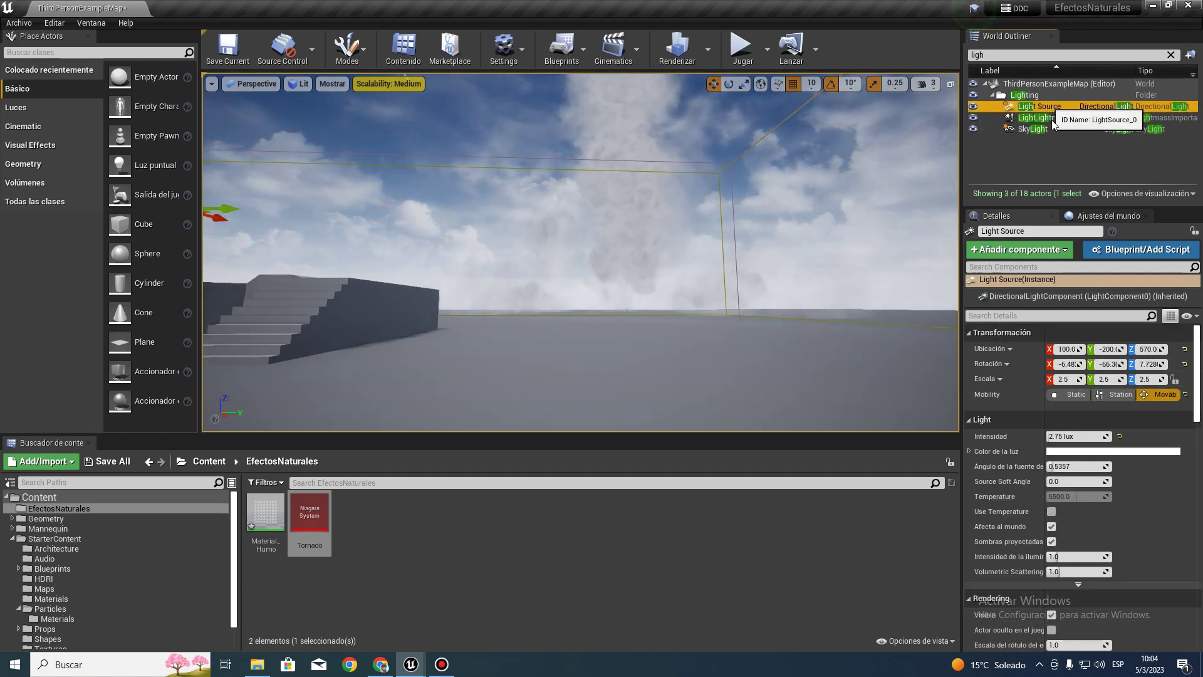
pyautogui.click(1113, 451)
pyautogui.click(904, 444)
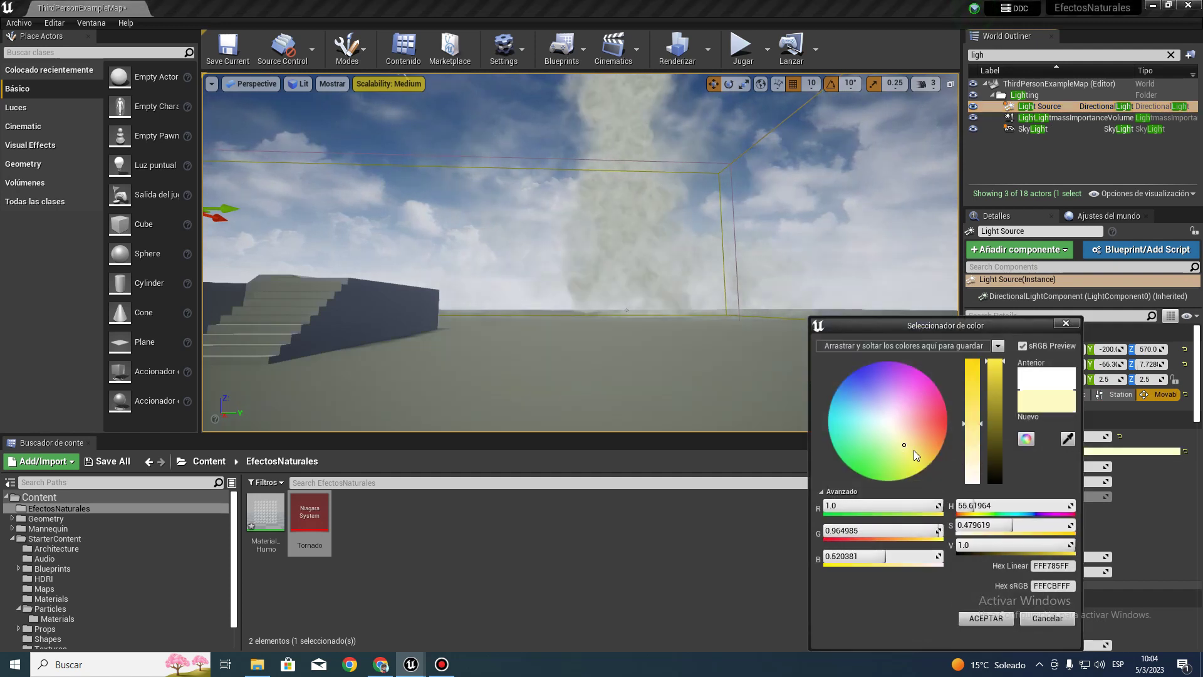
pyautogui.moveTo(913, 450); pyautogui.dragTo(924, 456)
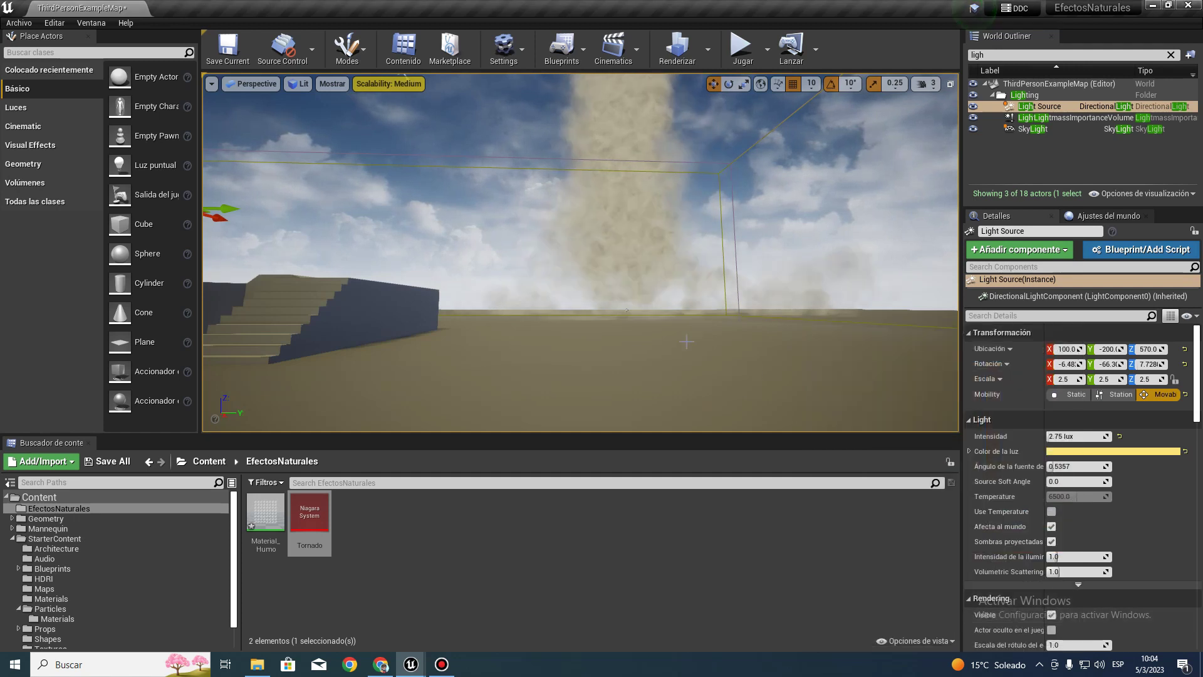
pyautogui.moveTo(784, 388); pyautogui.dragTo(721, 376, button='right')
# Orbit the viewport to see the tornado and stairs under the warm light.
pyautogui.moveTo(581, 282); pyautogui.dragTo(581, 238, button='right')
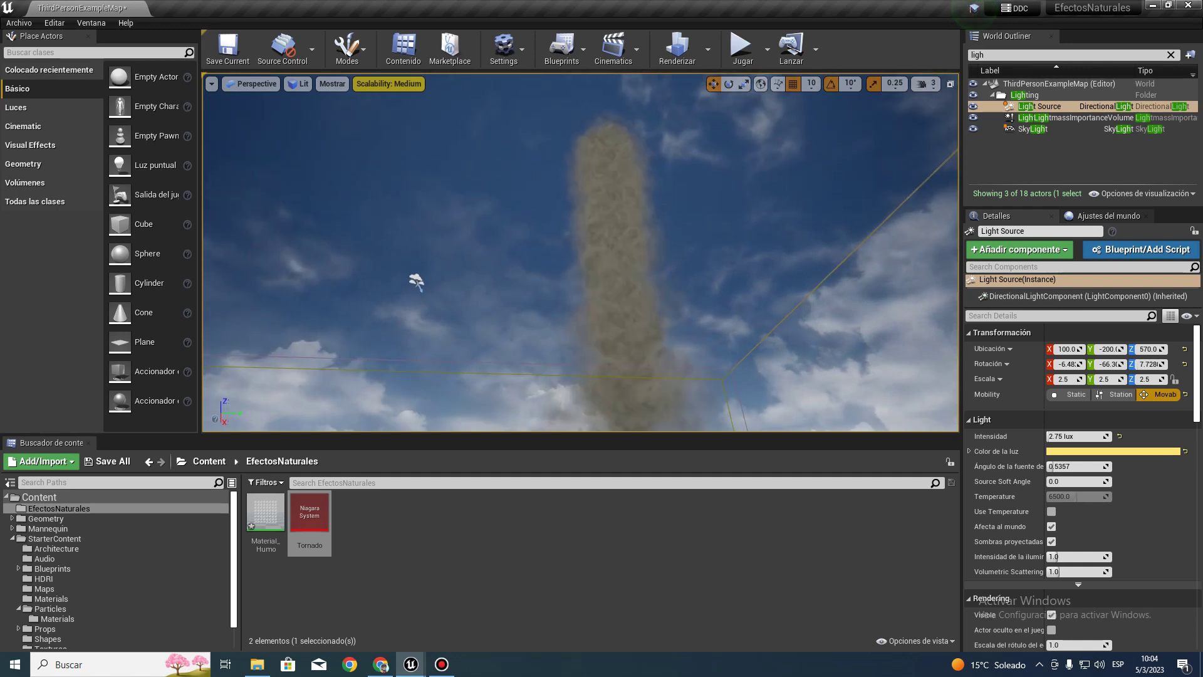
pyautogui.moveTo(581, 239)
pyautogui.mouseDown(button='right')
pyautogui.moveTo(581, 311)
pyautogui.moveTo(581, 244)
pyautogui.mouseUp(button='right')
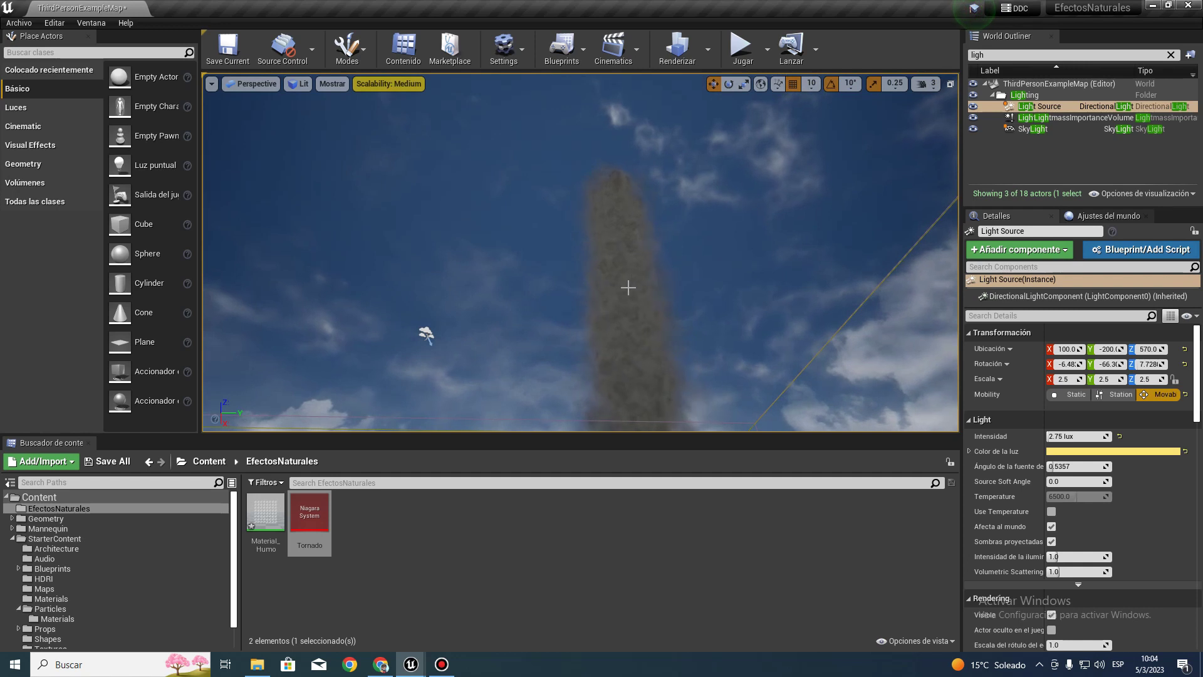
pyautogui.moveTo(581, 245)
pyautogui.mouseDown(button='right')
pyautogui.moveTo(552, 226)
pyautogui.moveTo(533, 238)
pyautogui.moveTo(595, 201)
pyautogui.moveTo(539, 232)
pyautogui.mouseUp(button='right')
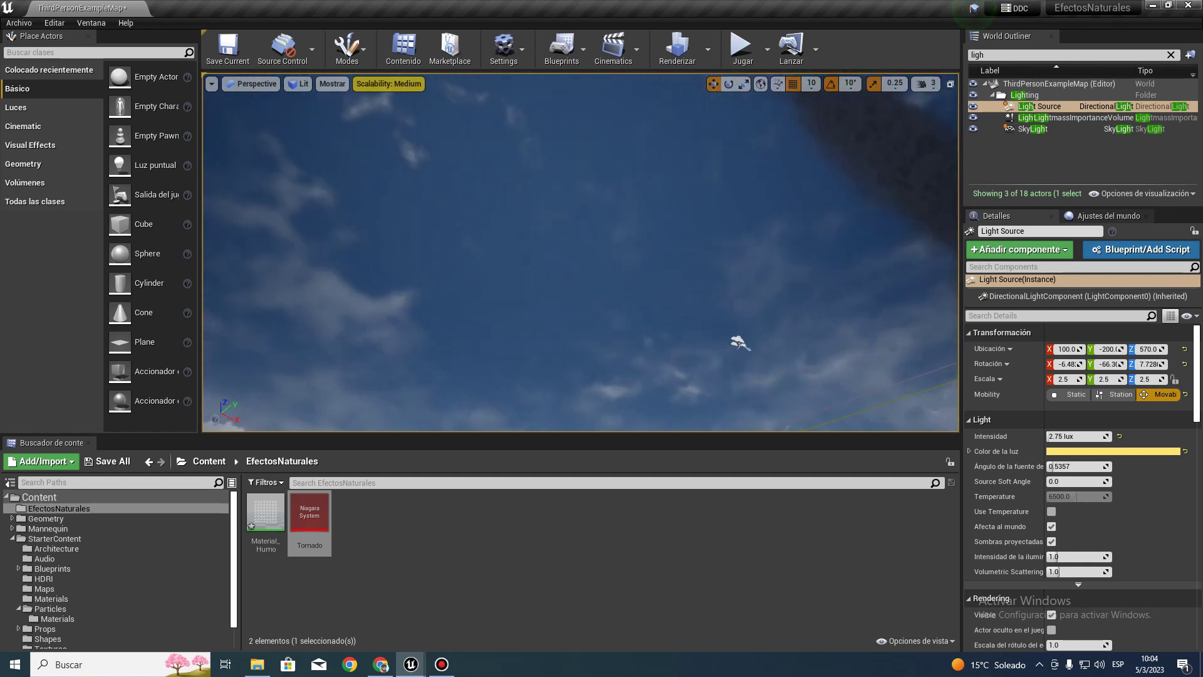
pyautogui.moveTo(781, 208)
pyautogui.mouseDown(button='right')
pyautogui.moveTo(781, 289)
pyautogui.moveTo(721, 263)
pyautogui.moveTo(746, 276)
pyautogui.mouseUp(button='right')
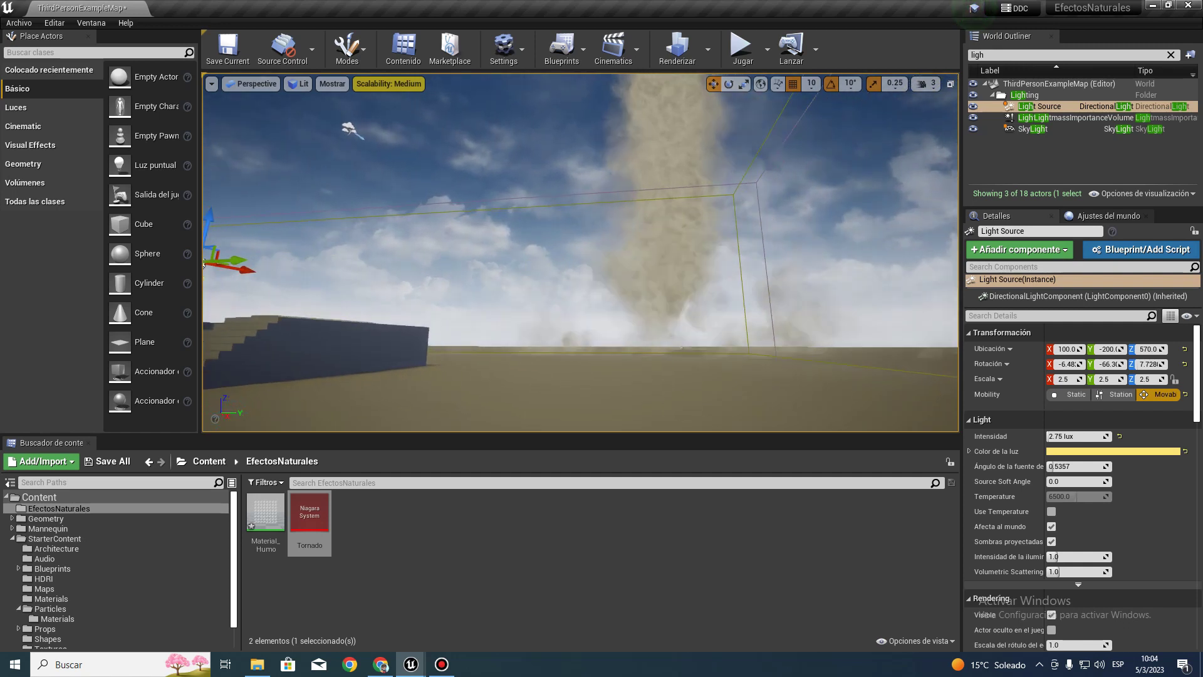
pyautogui.moveTo(745, 276)
pyautogui.mouseDown(button='right')
pyautogui.moveTo(746, 201)
pyautogui.moveTo(782, 209)
pyautogui.mouseUp(button='right')
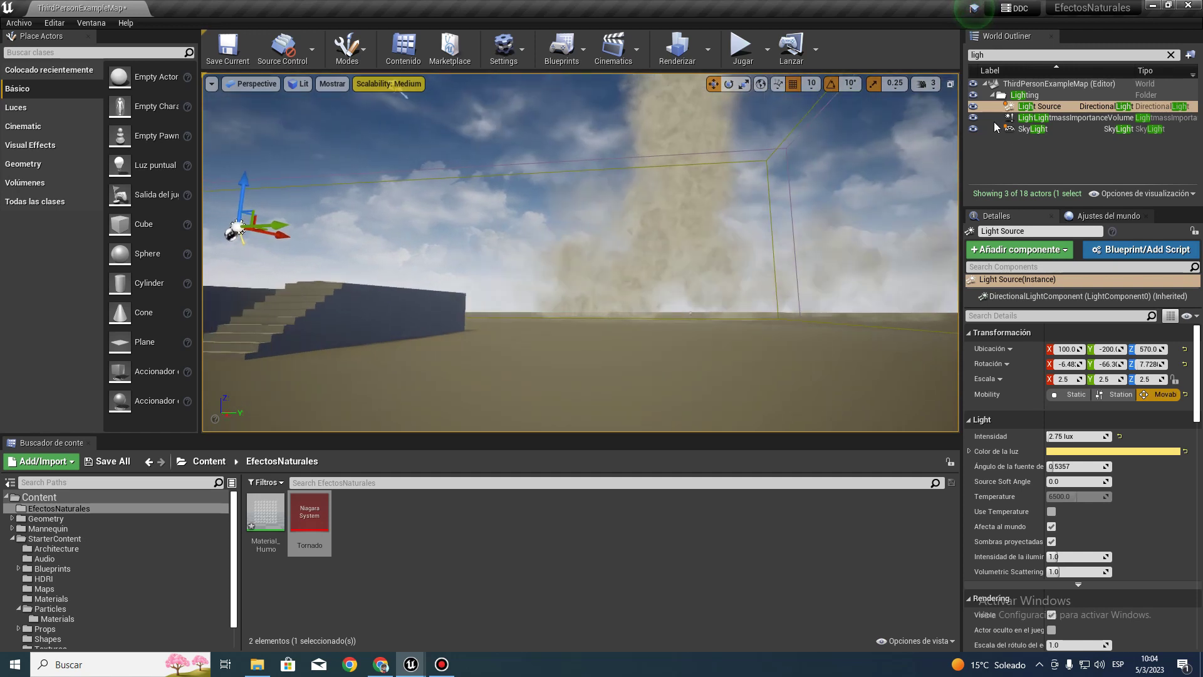
# Find the Tornado actor with a 'tor' Outliner search, move it to Y -280, then back to Y 2030.
pyautogui.click(975, 54)
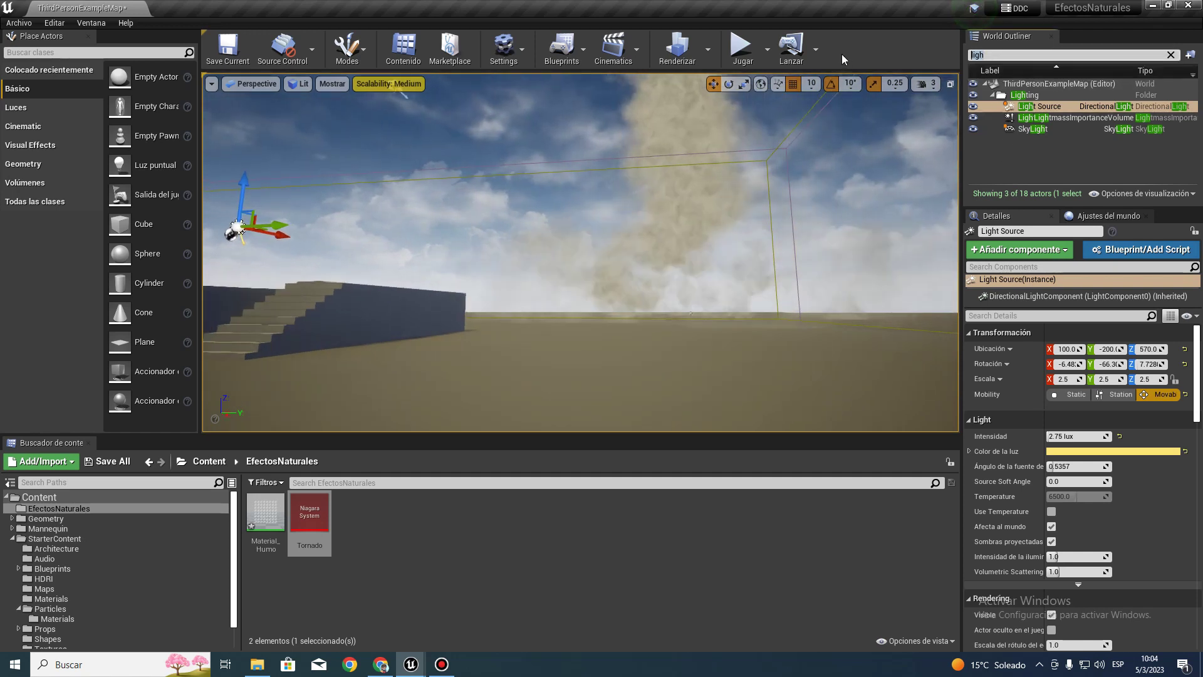
pyautogui.write('tor')
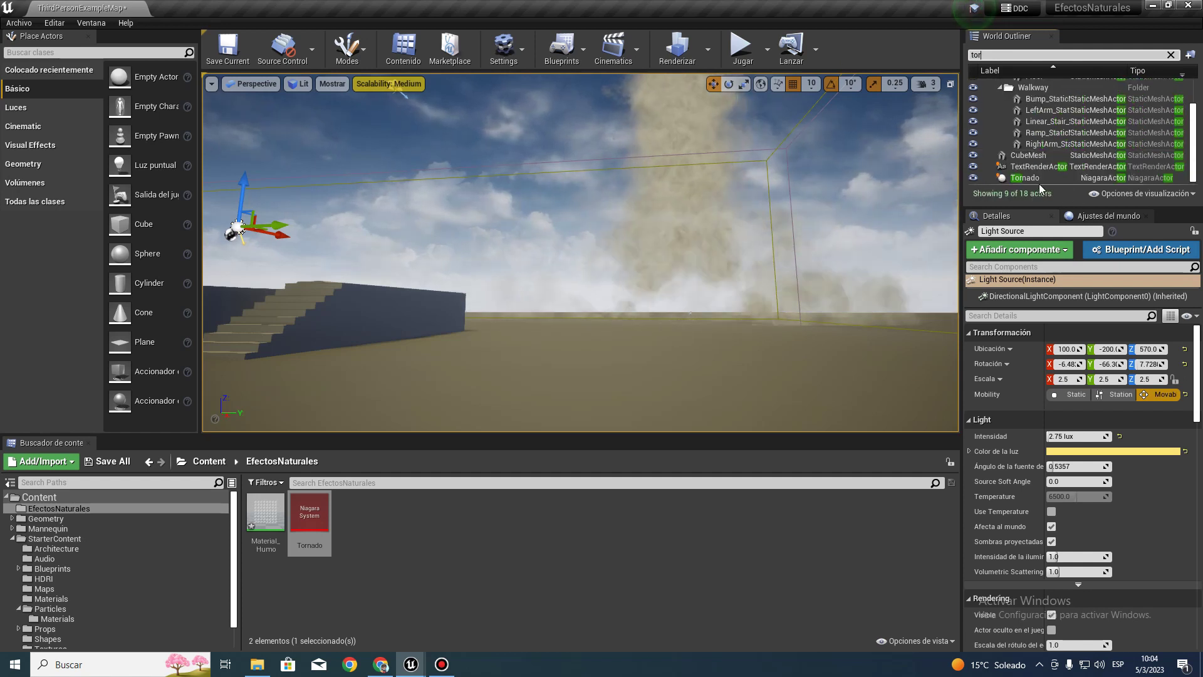
pyautogui.click(1040, 182)
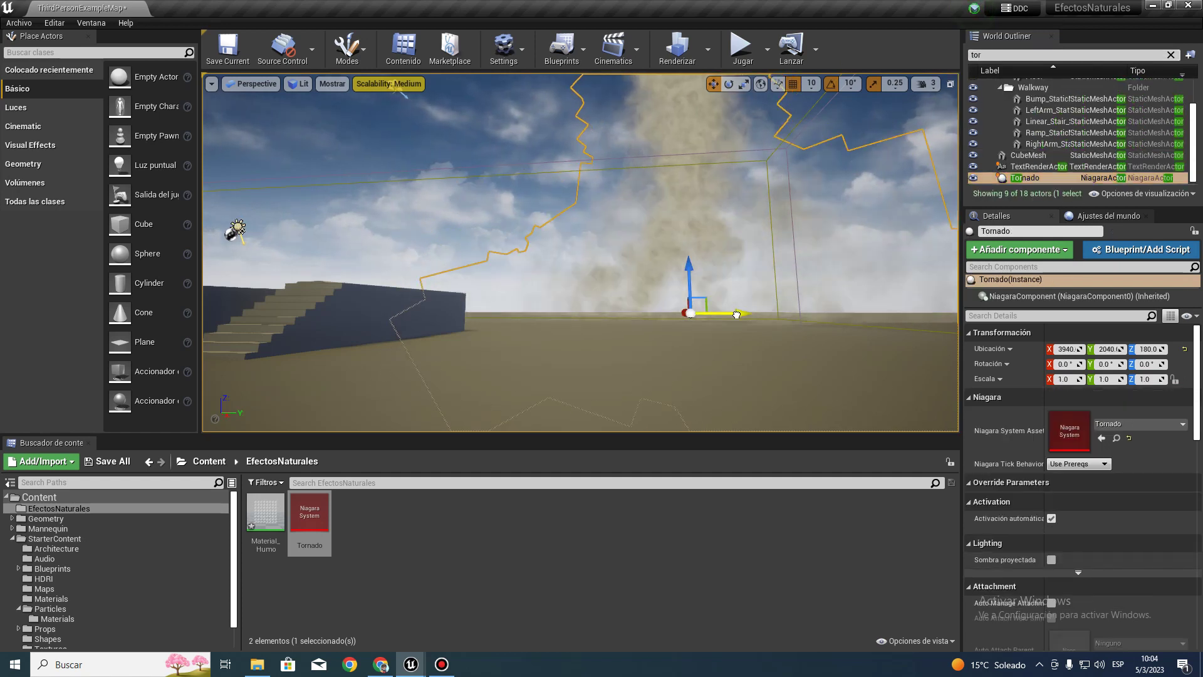
pyautogui.moveTo(737, 315); pyautogui.dragTo(528, 284)
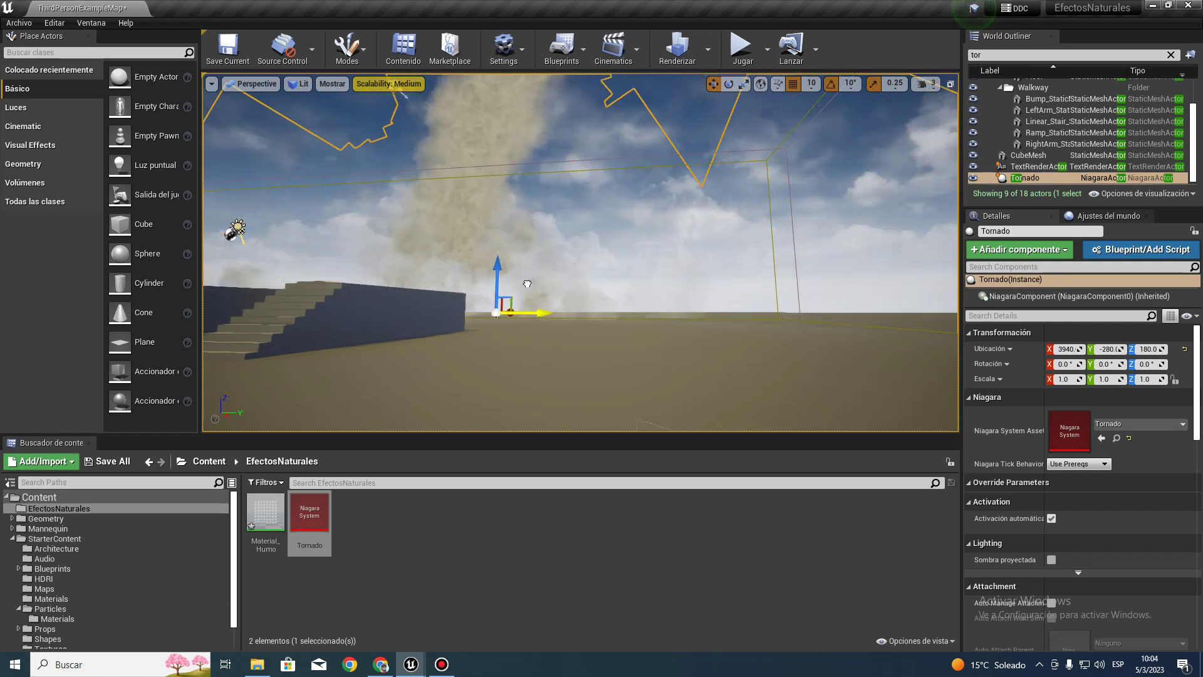
pyautogui.moveTo(527, 283)
pyautogui.mouseDown()
pyautogui.moveTo(790, 296)
pyautogui.moveTo(680, 290)
pyautogui.mouseUp()
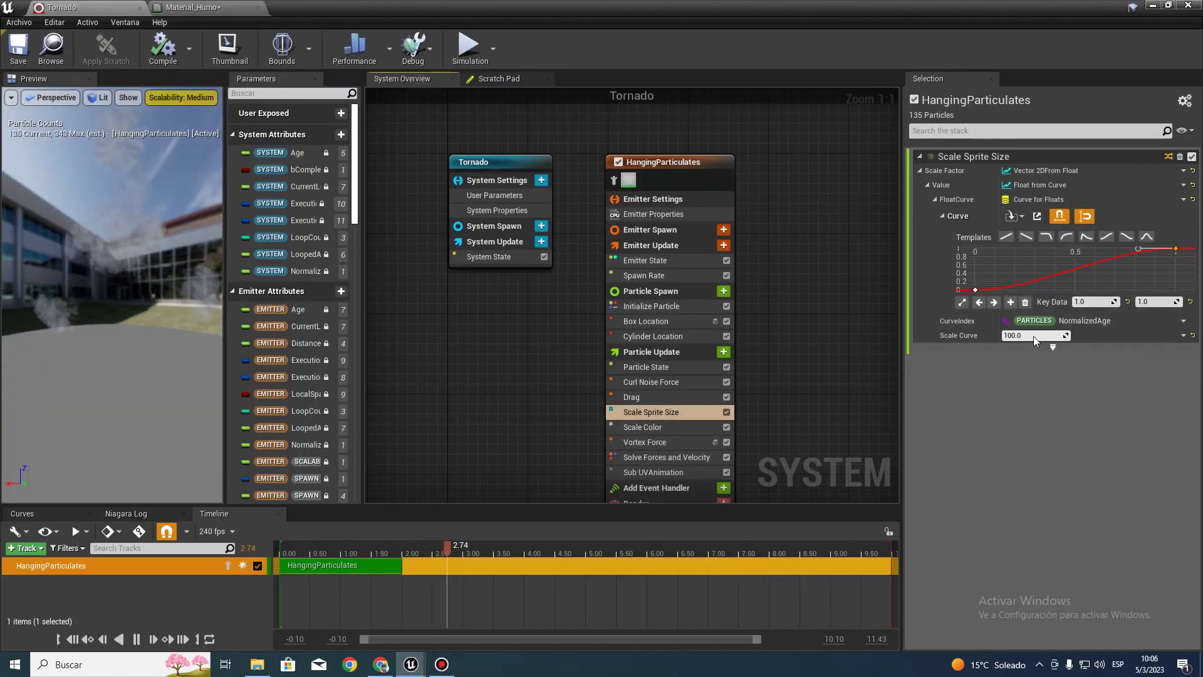
# Drive the sprite Scale Curve with a Multiply Float dynamic input.
pyautogui.click(1184, 335)
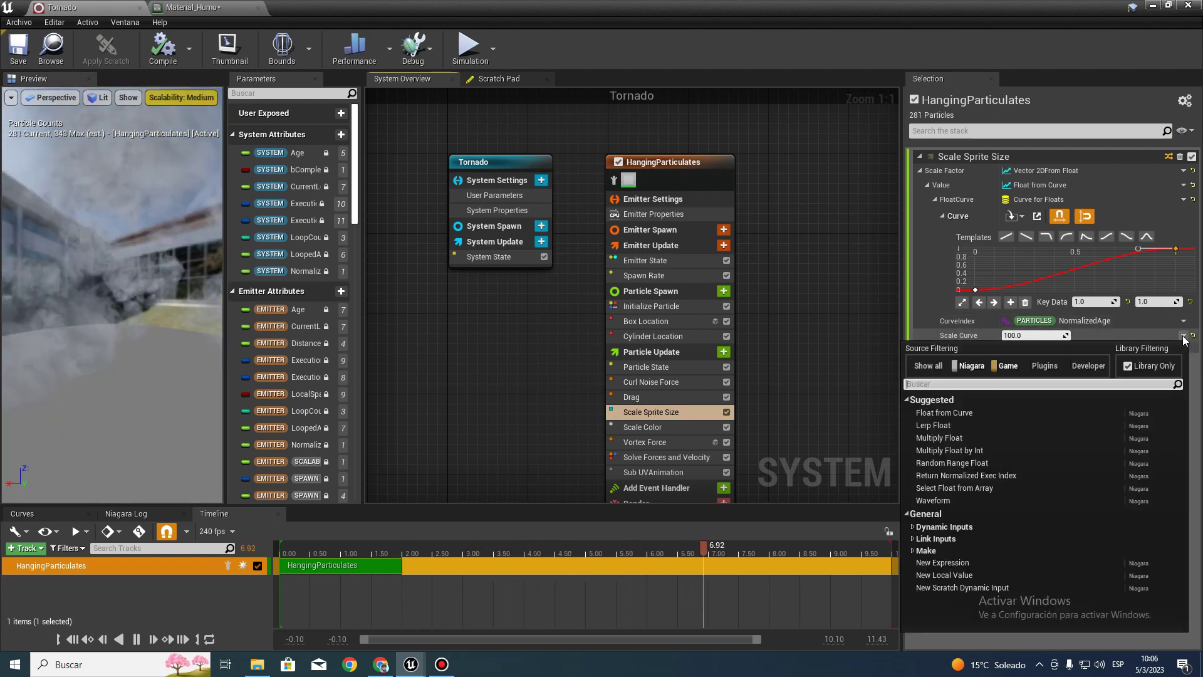
pyautogui.click(1183, 336)
pyautogui.click(1183, 336)
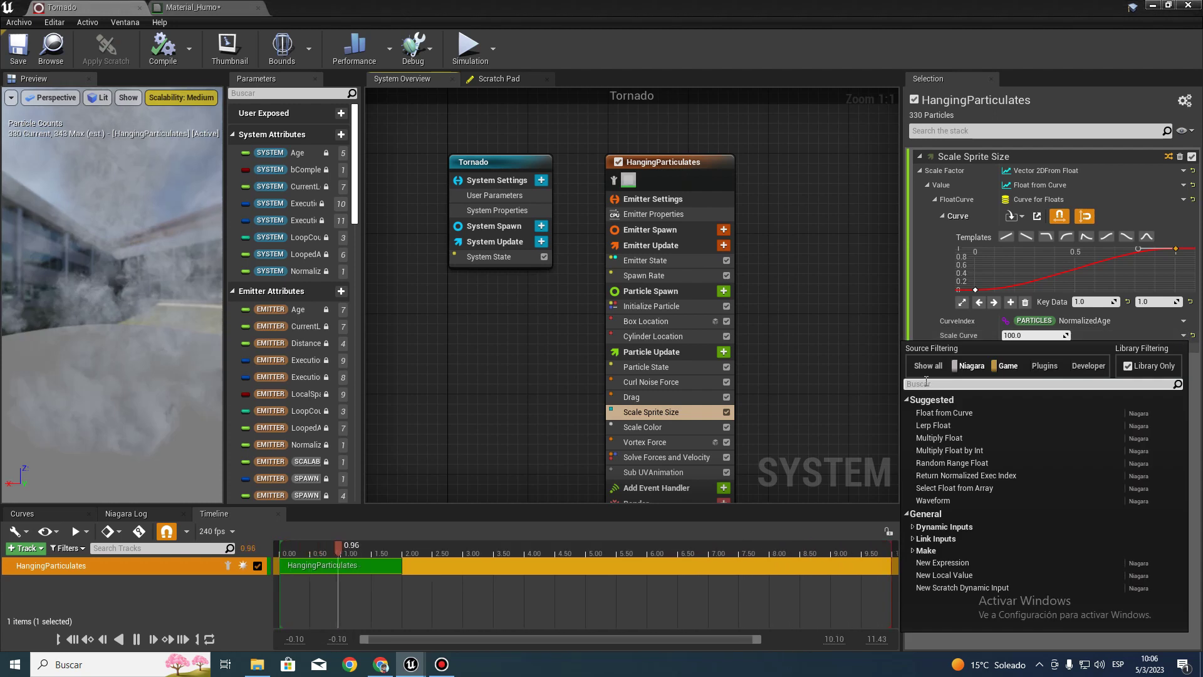
pyautogui.write('*')
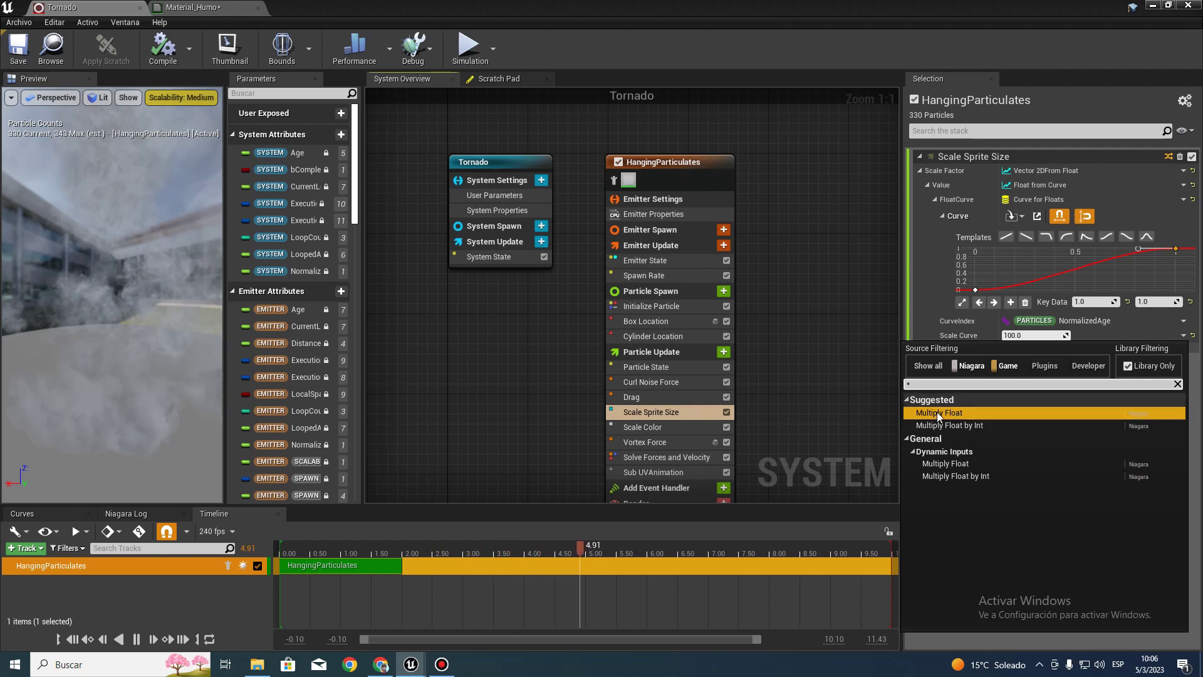
pyautogui.click(938, 414)
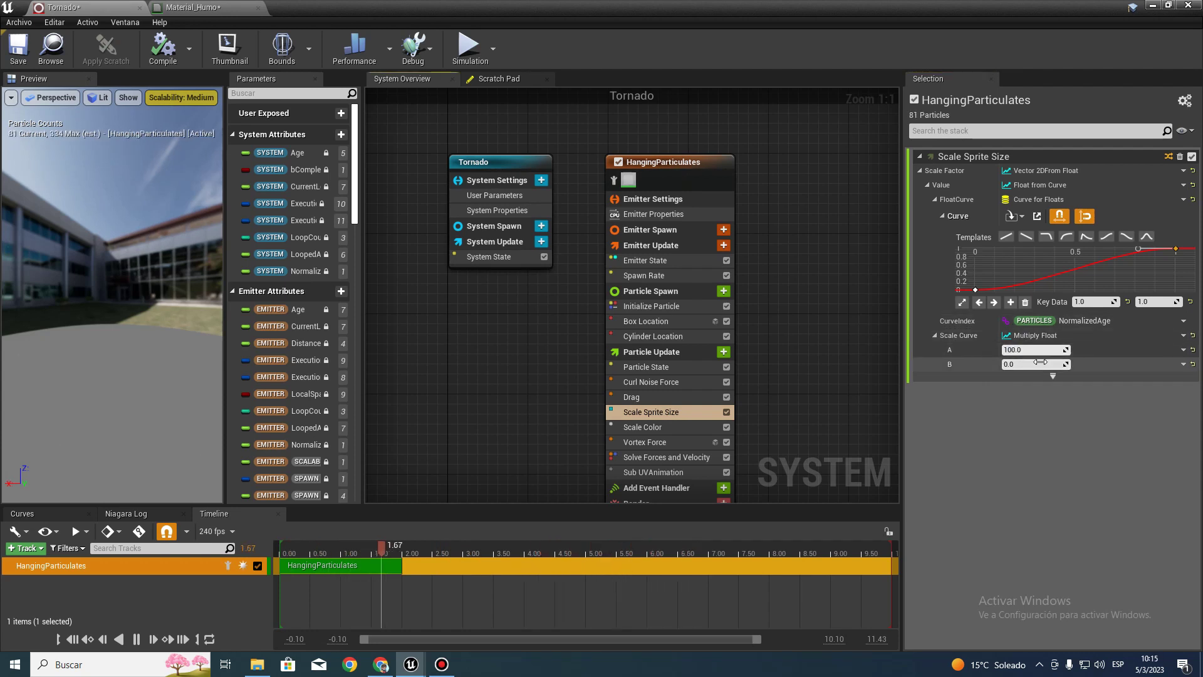
# Set the multiplier B to 0.5, save the Tornado system, and minimize the Niagara editor.
pyautogui.write('.5')
pyautogui.press('Return')
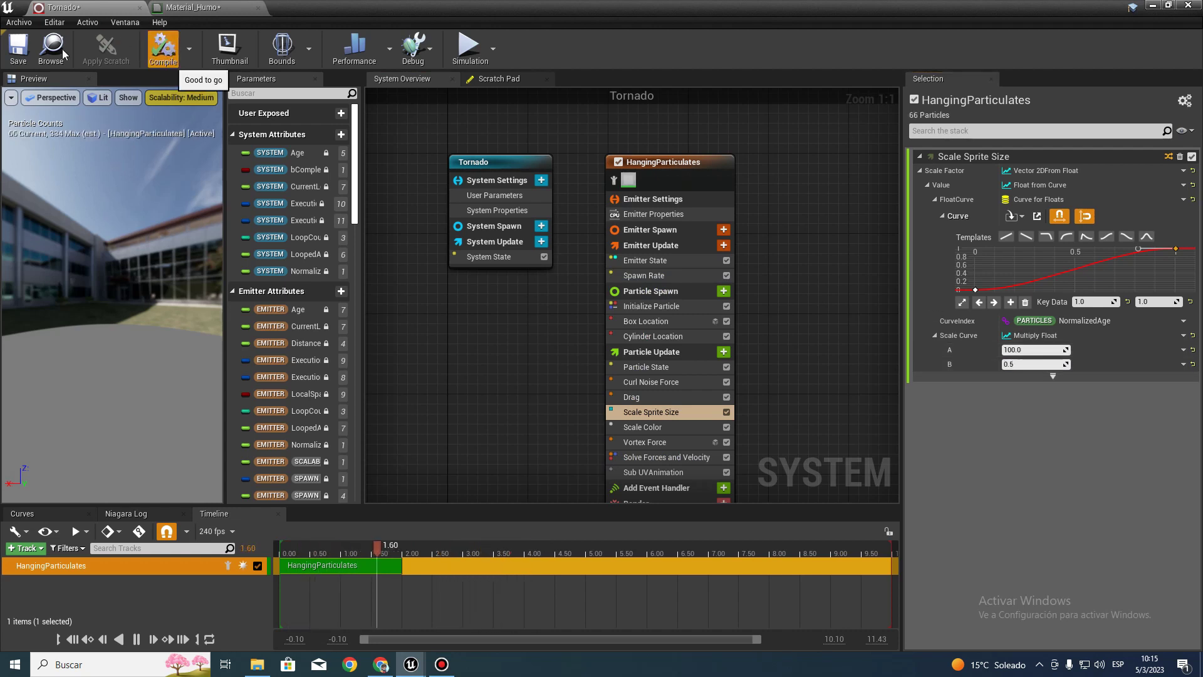
pyautogui.click(32, 49)
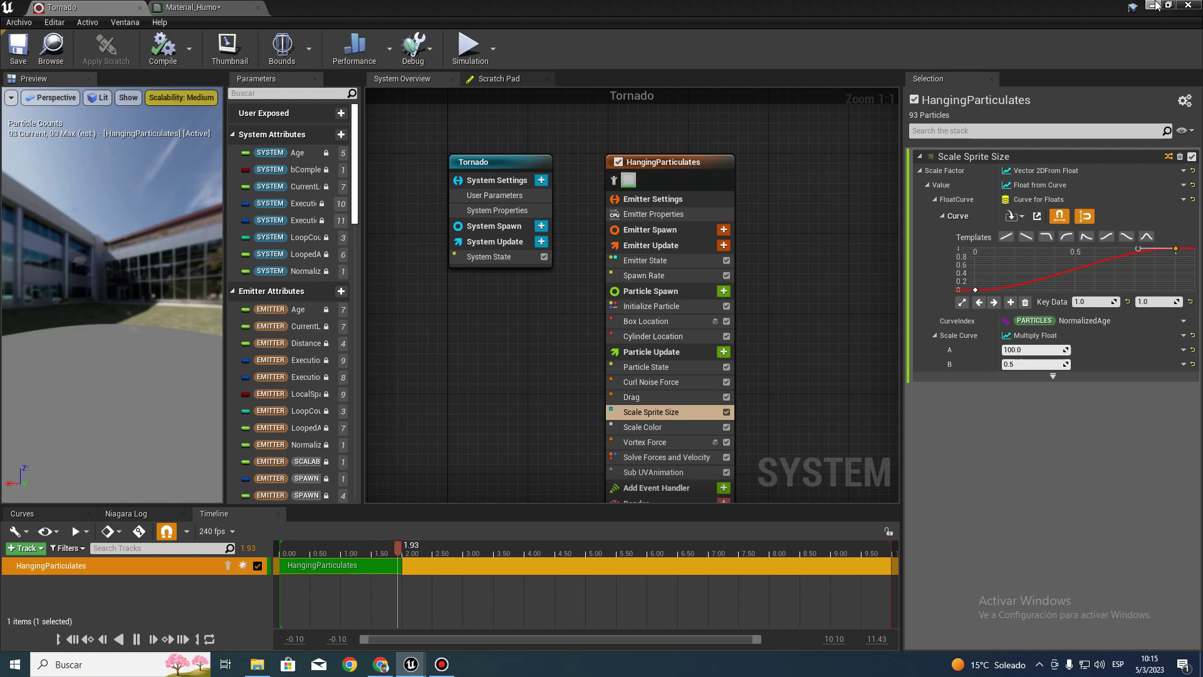
pyautogui.click(1155, 5)
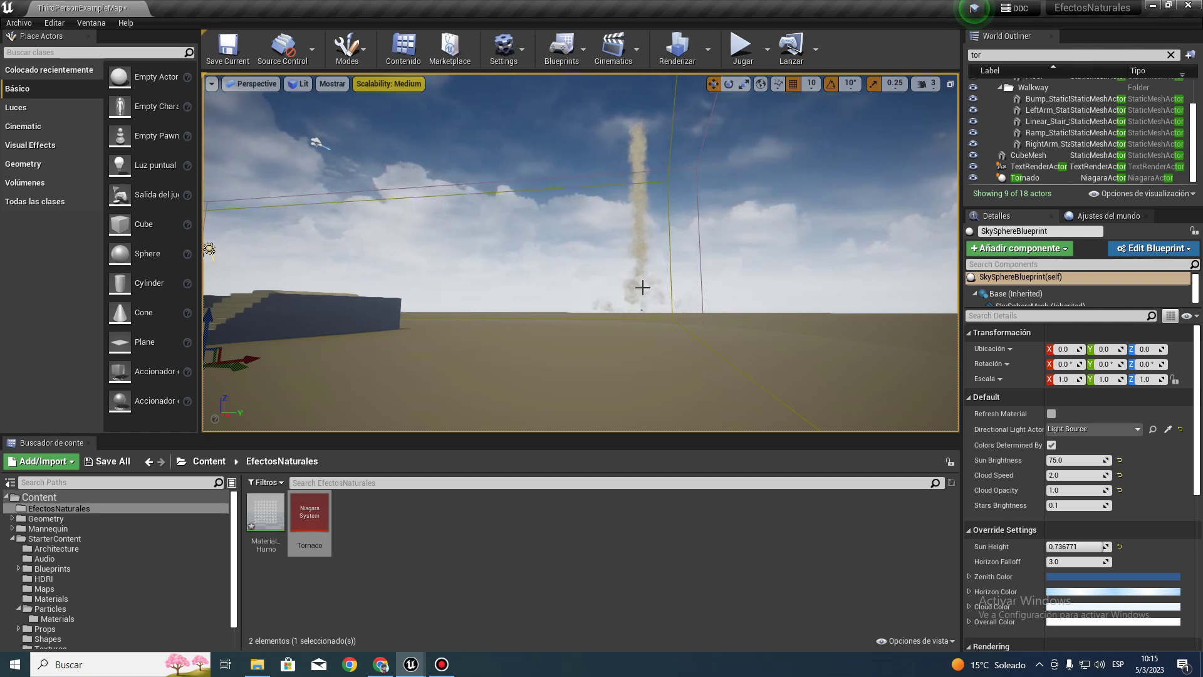
# Select the Tornado actor, frame it in the viewport, and raise the camera speed to 5.
pyautogui.moveTo(654, 288); pyautogui.dragTo(653, 285, button='right')
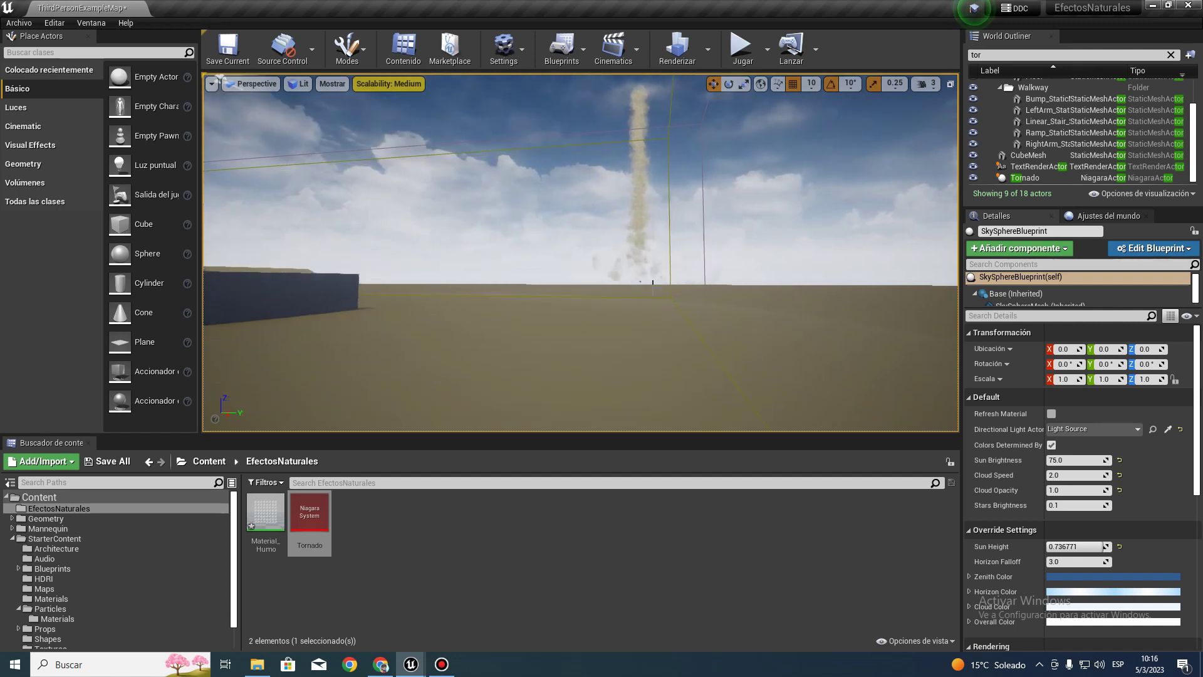
pyautogui.click(1015, 179)
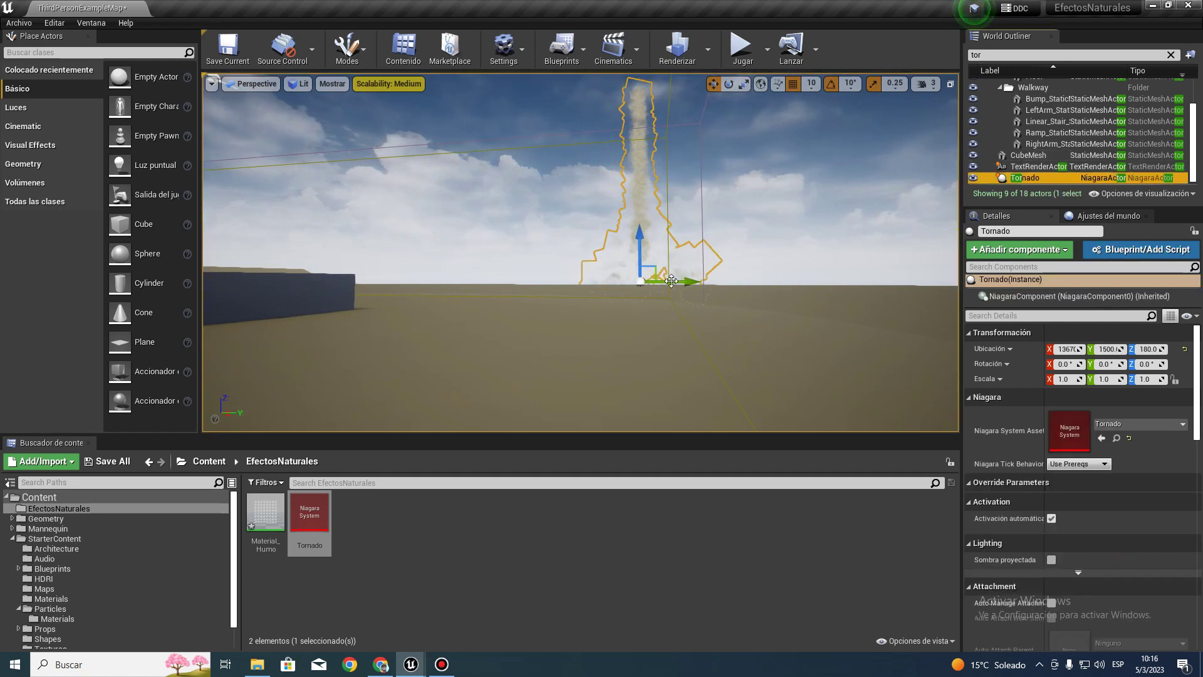
pyautogui.moveTo(250, 215)
pyautogui.mouseDown(button='right')
pyautogui.moveTo(274, 230)
pyautogui.moveTo(707, 276)
pyautogui.mouseUp(button='right')
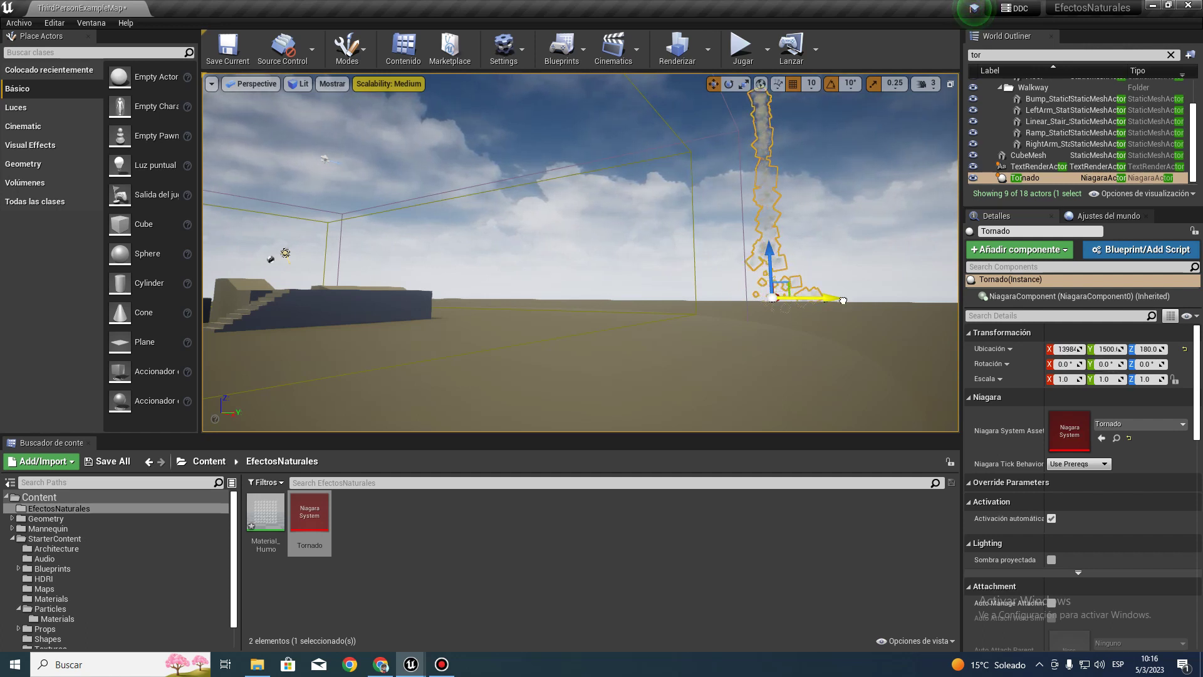
pyautogui.moveTo(843, 300); pyautogui.dragTo(874, 288, button='right')
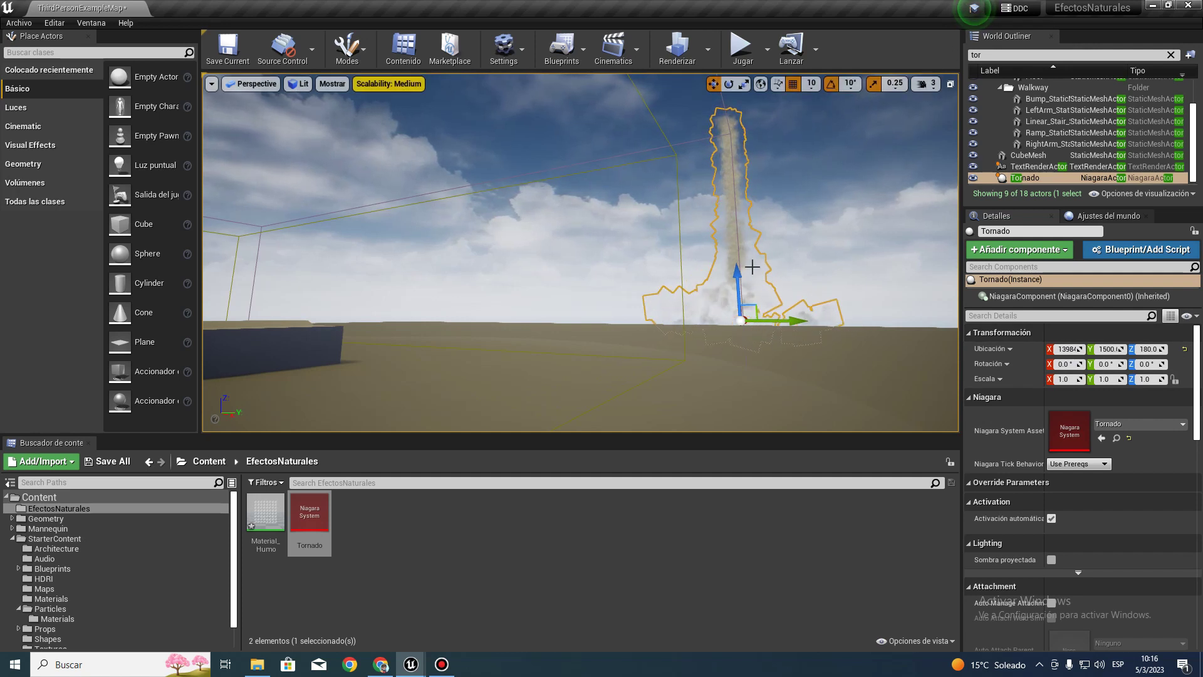
pyautogui.click(926, 90)
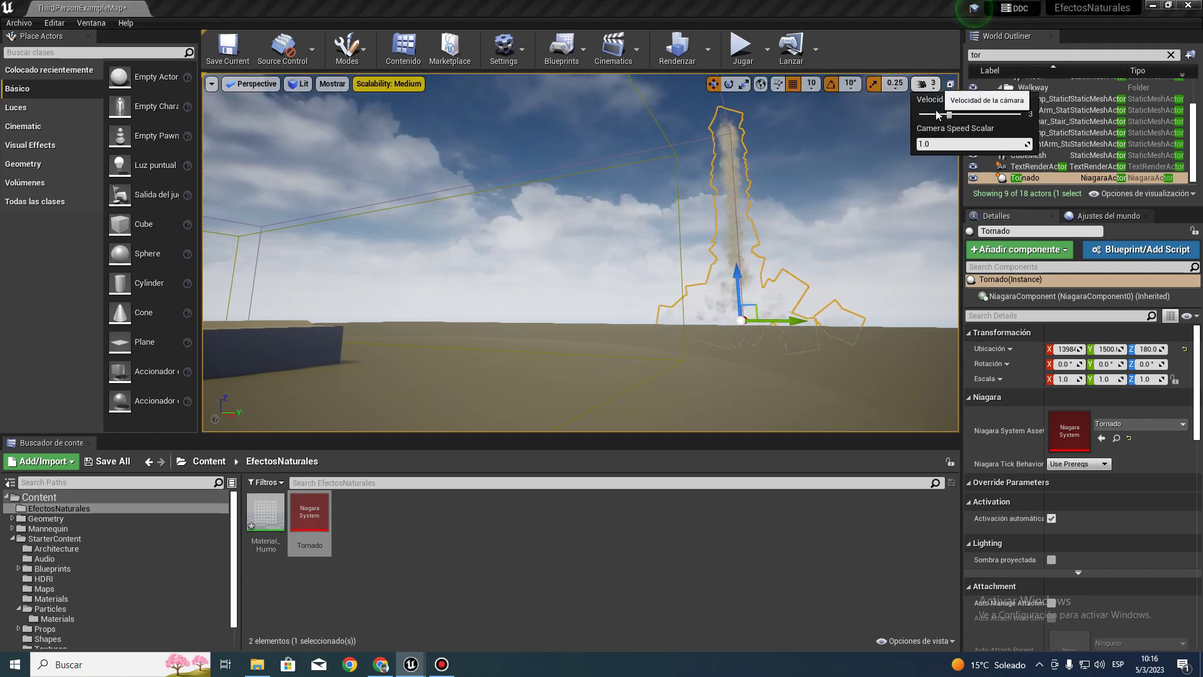
pyautogui.moveTo(815, 188); pyautogui.dragTo(689, 282, button='right')
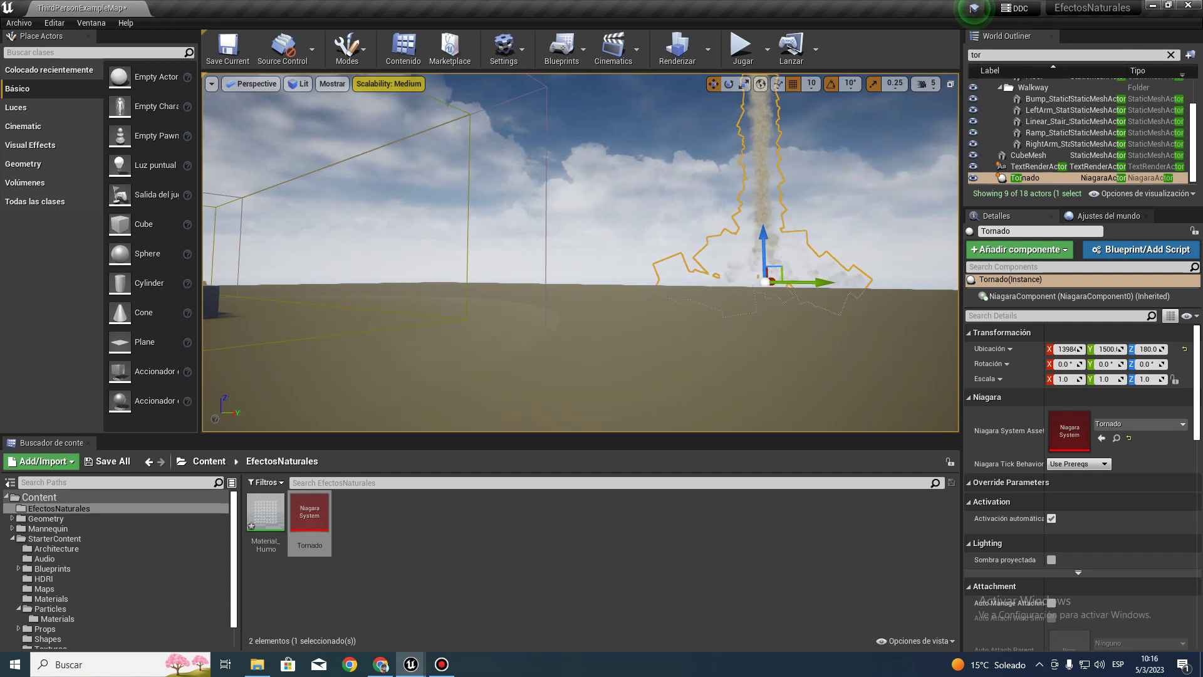
# Drag the Tornado along X from 5874 to about 6544, then select the Floor.
pyautogui.moveTo(837, 189); pyautogui.dragTo(838, 190, button='right')
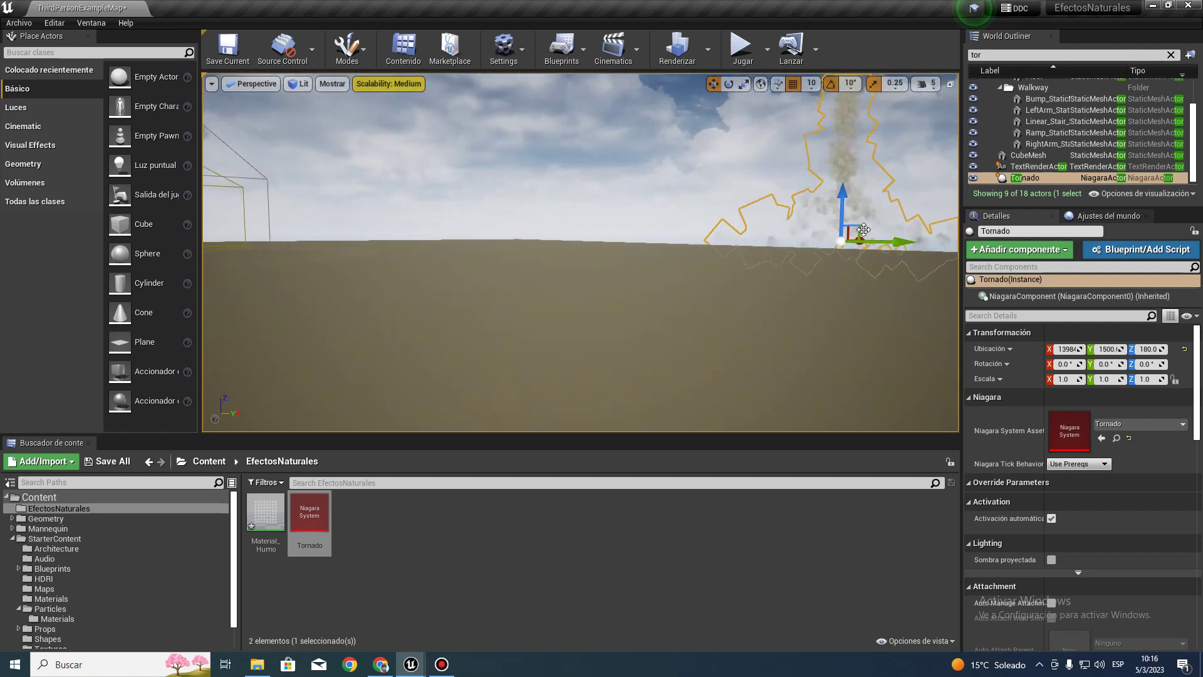
pyautogui.moveTo(863, 233); pyautogui.dragTo(874, 237, button='right')
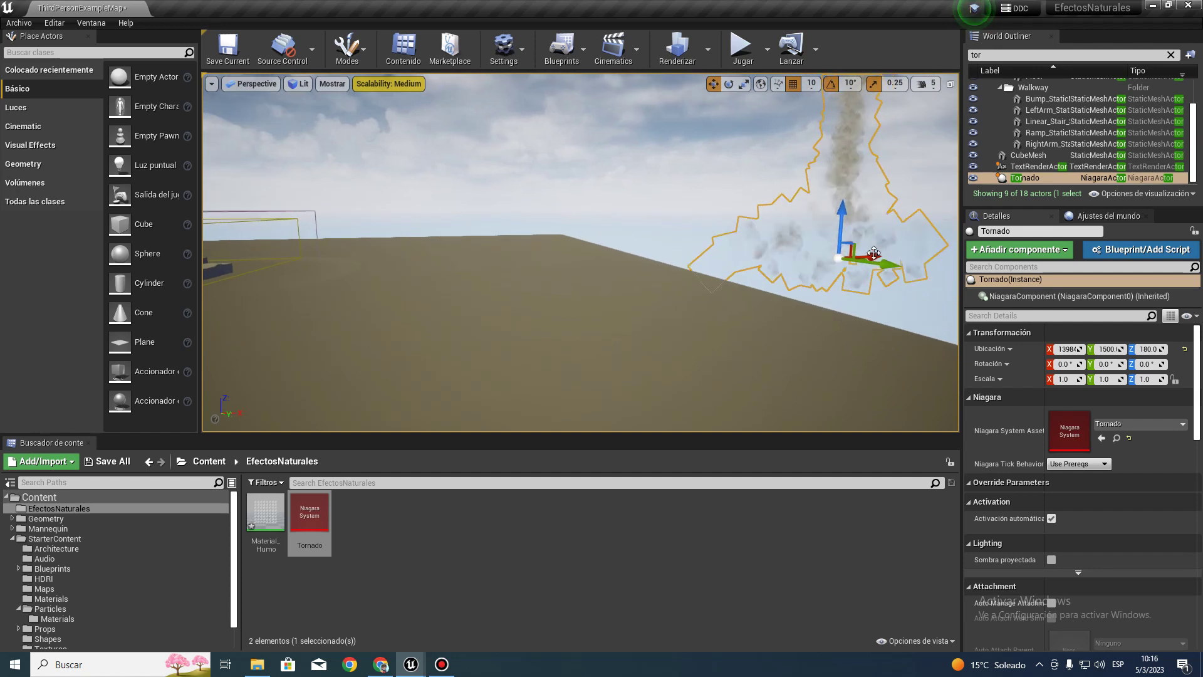
pyautogui.moveTo(871, 258); pyautogui.dragTo(606, 288)
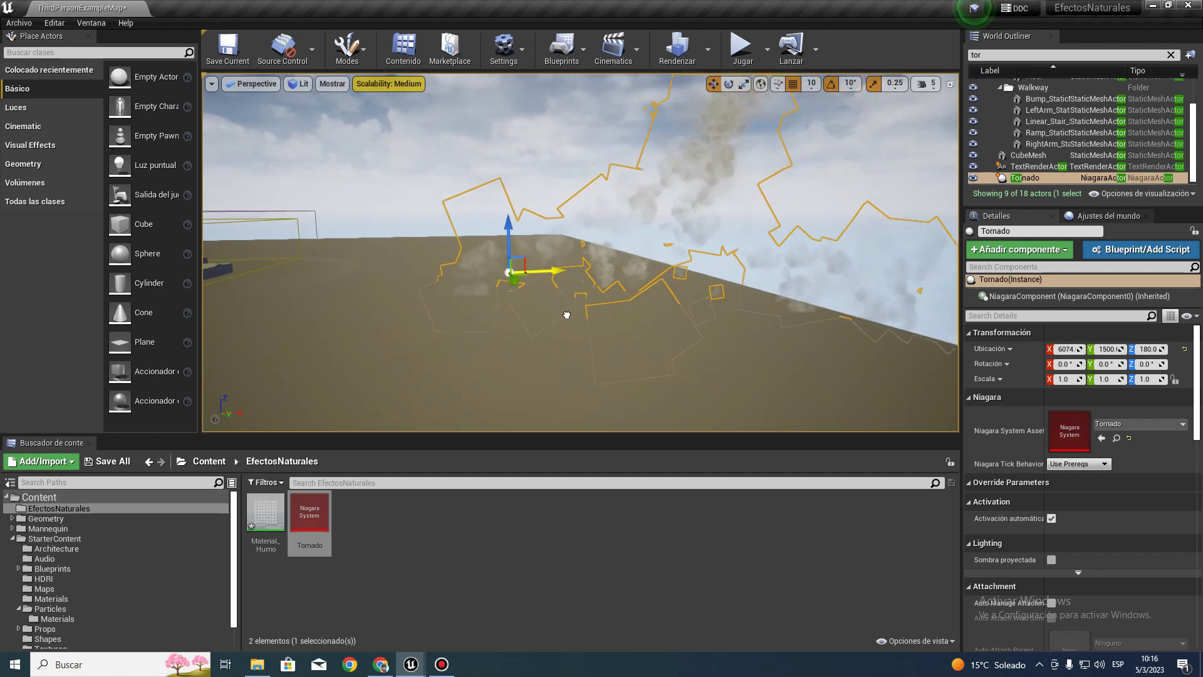
pyautogui.moveTo(553, 271); pyautogui.dragTo(592, 277)
pyautogui.moveTo(591, 276)
pyautogui.mouseDown(button='right')
pyautogui.moveTo(589, 207)
pyautogui.moveTo(515, 370)
pyautogui.mouseUp(button='right')
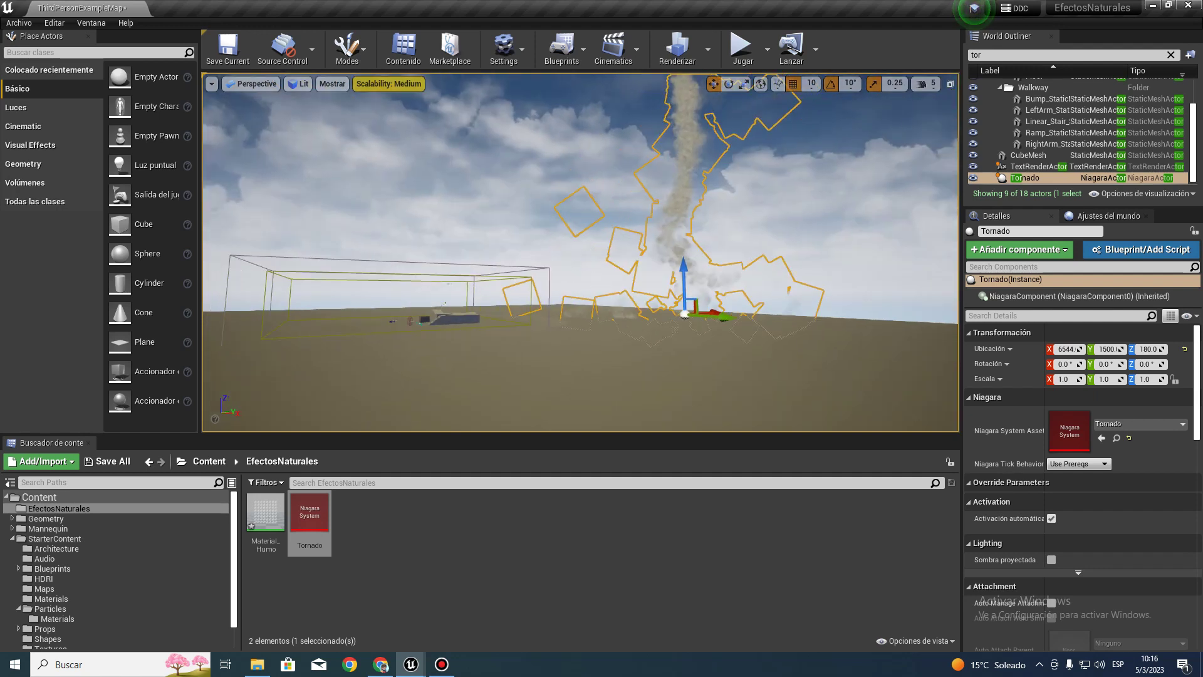
pyautogui.click(556, 358)
pyautogui.moveTo(556, 358)
pyautogui.mouseDown(button='right')
pyautogui.moveTo(495, 351)
pyautogui.moveTo(558, 351)
pyautogui.mouseUp(button='right')
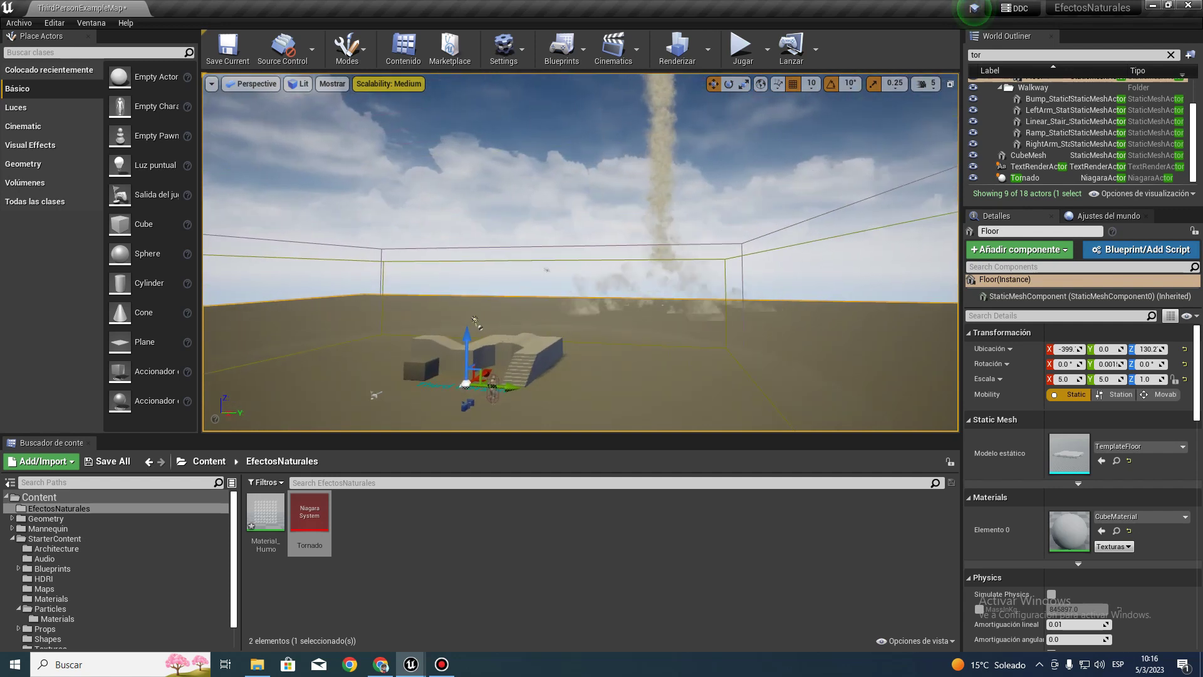
# Fly around the level to inspect the distant smoke column, then bring the Tornado Niagara editor forward.
pyautogui.scroll(5, 301, 141)
pyautogui.scroll(-5, 301, 141)
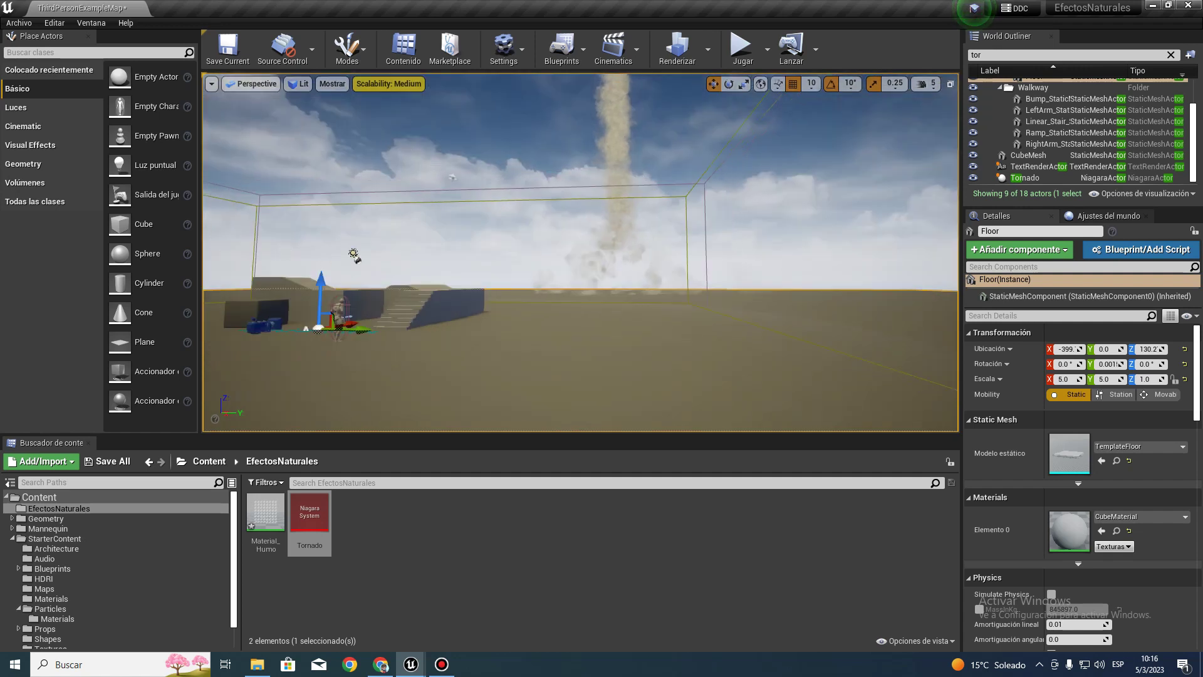
pyautogui.scroll(2, 386, 293)
pyautogui.scroll(2, 351, 300)
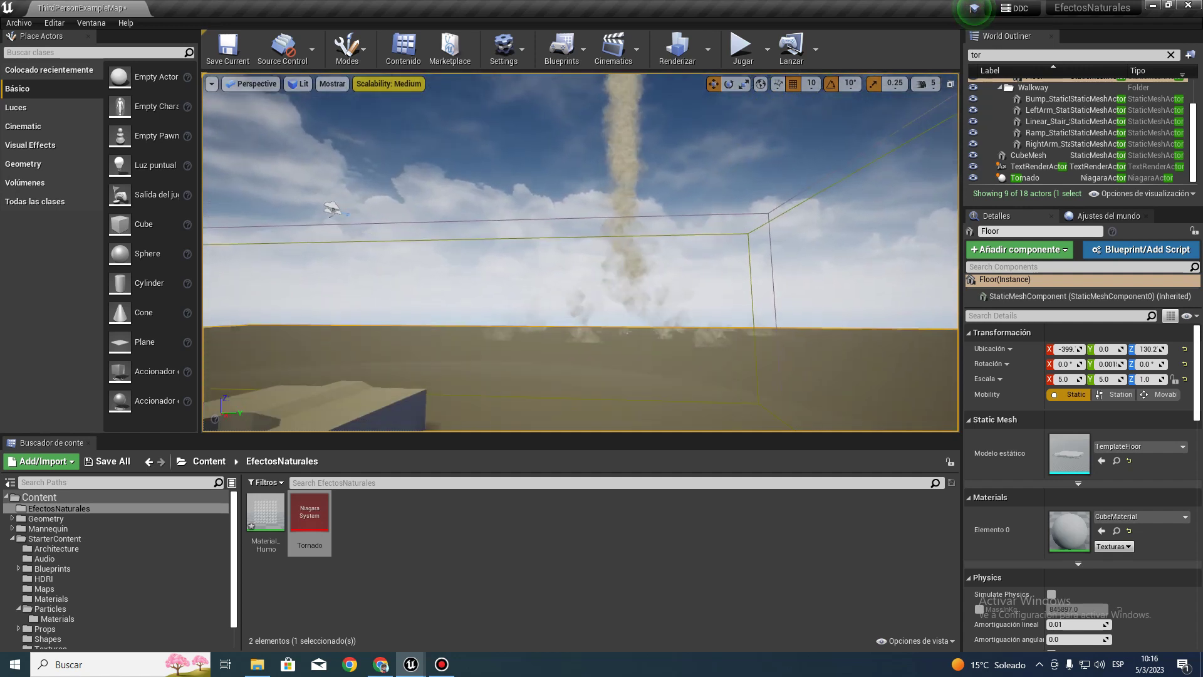
pyautogui.scroll(1, 324, 306)
pyautogui.scroll(-2, 324, 305)
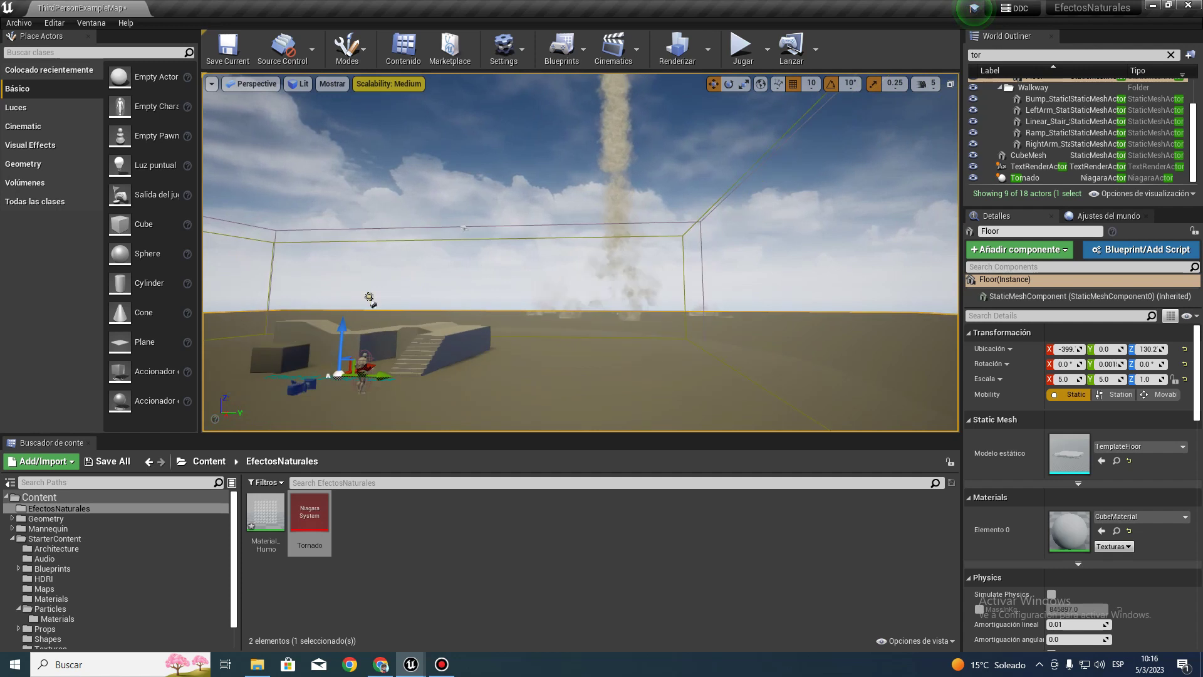
pyautogui.scroll(-2, 368, 295)
pyautogui.scroll(-2, 368, 295)
pyautogui.scroll(-2, 368, 295)
pyautogui.scroll(1, 472, 301)
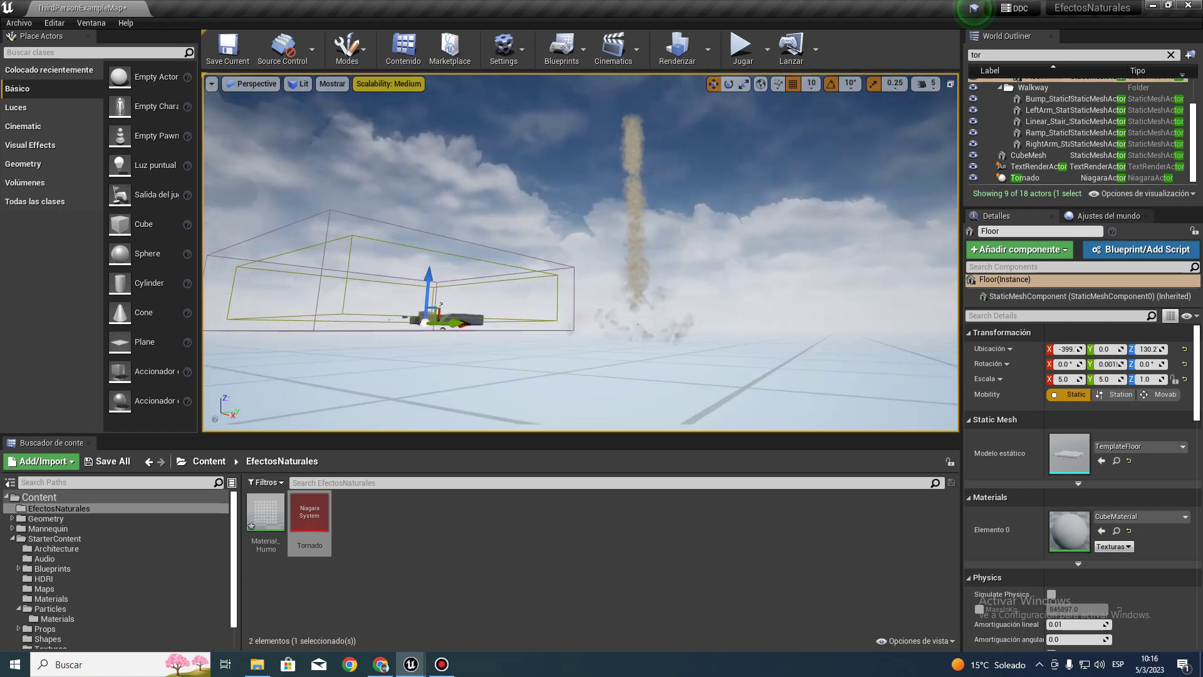
pyautogui.scroll(2, 471, 302)
pyautogui.scroll(1, 470, 311)
pyautogui.scroll(1, 469, 317)
pyautogui.moveTo(469, 317); pyautogui.dragTo(561, 357, button='right')
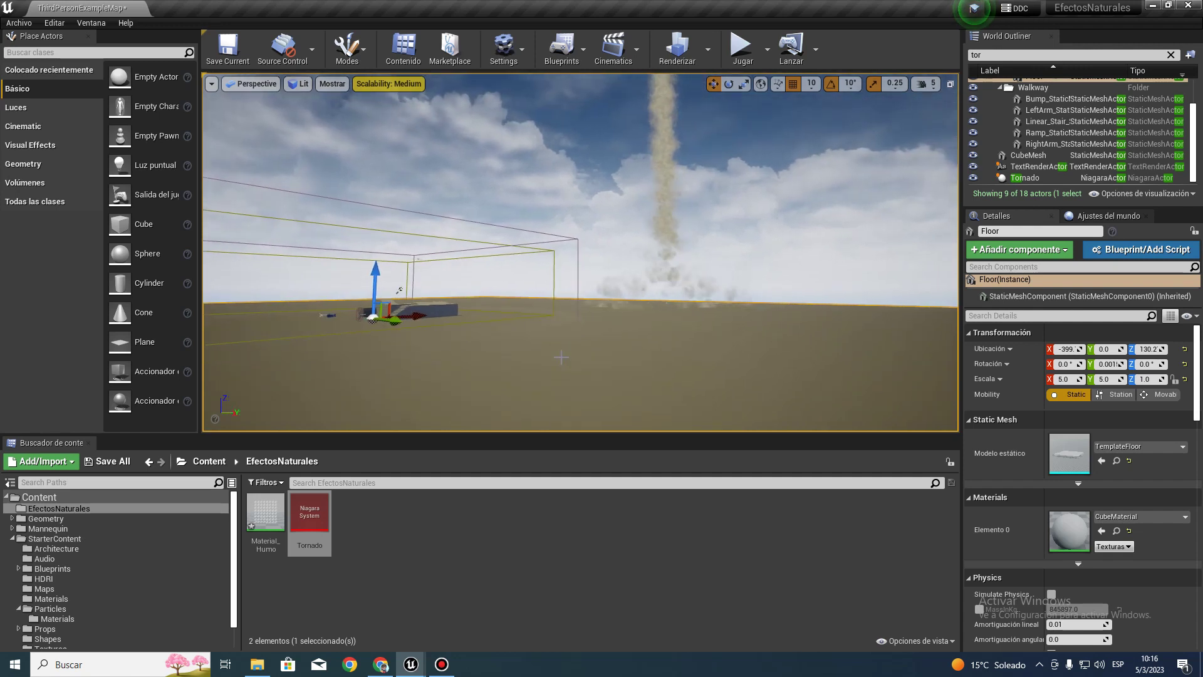
pyautogui.moveTo(411, 669)
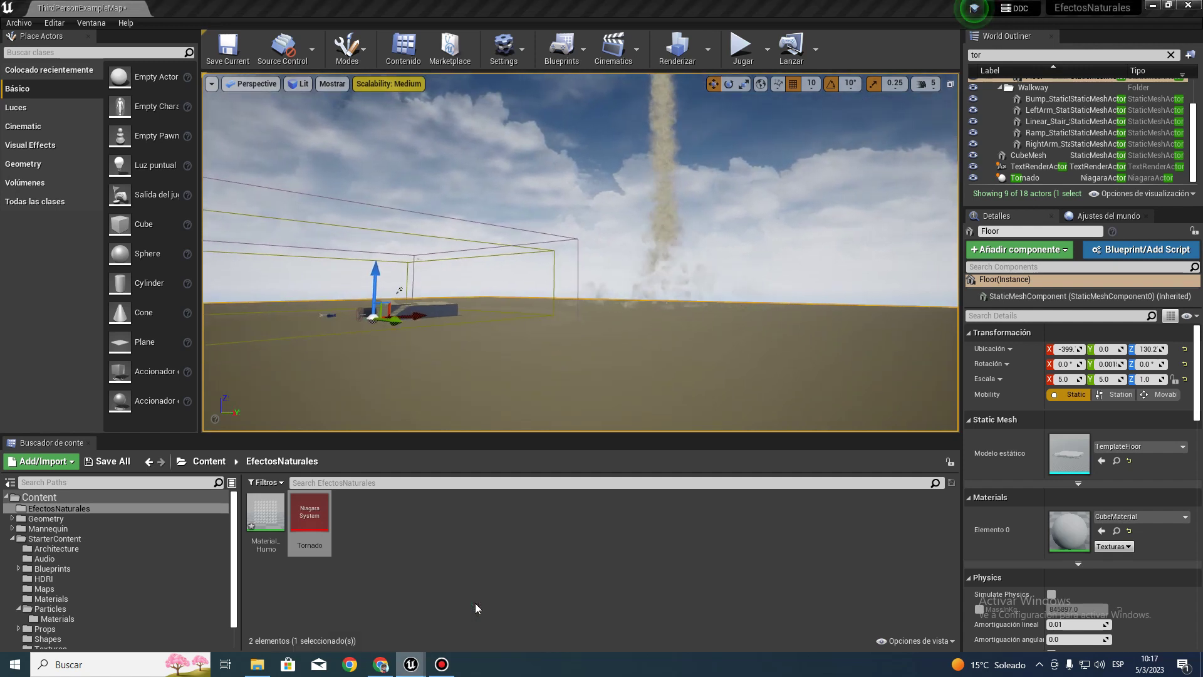
pyautogui.click(476, 611)
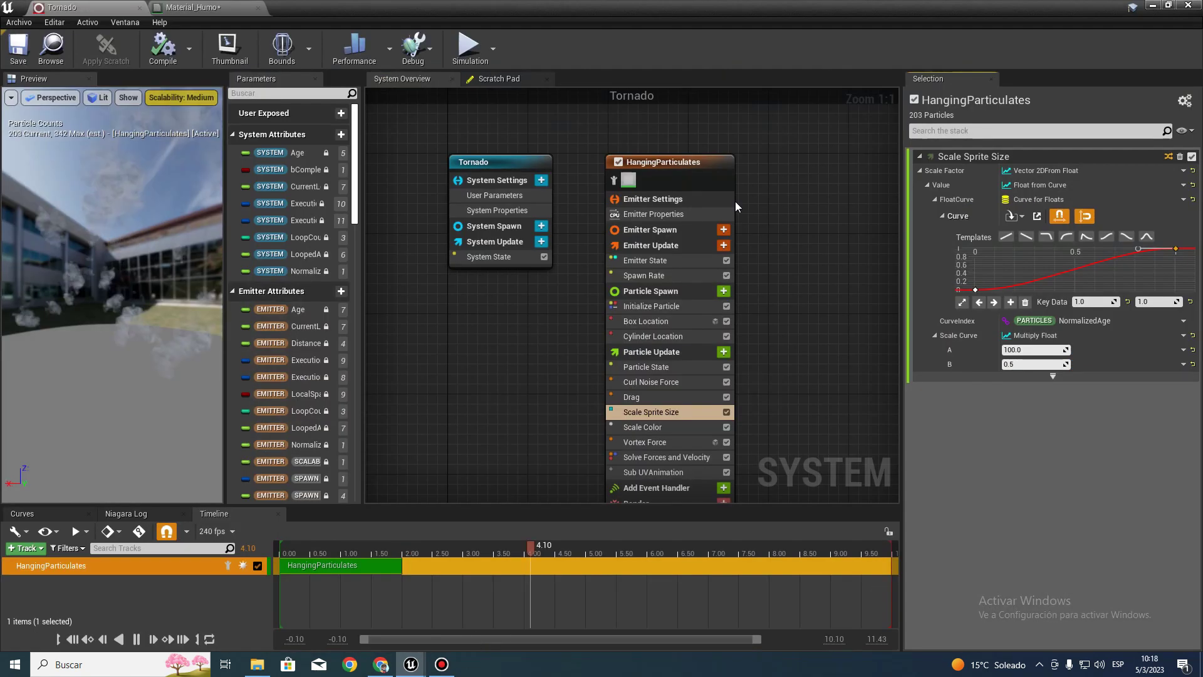
# Set the Initialize Particle colour to a muted sandy tan (R 0.54, G 0.43, B 0.14), compile, and close the editor.
pyautogui.click(649, 305)
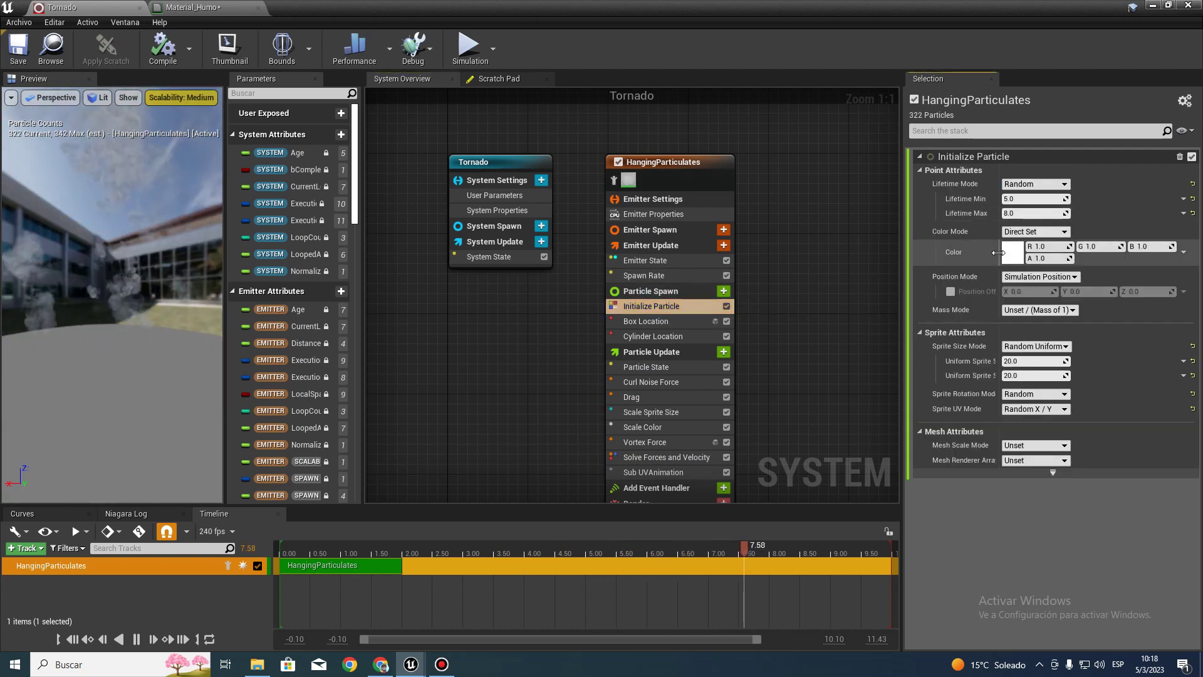
pyautogui.click(1012, 252)
pyautogui.moveTo(836, 394); pyautogui.dragTo(873, 404)
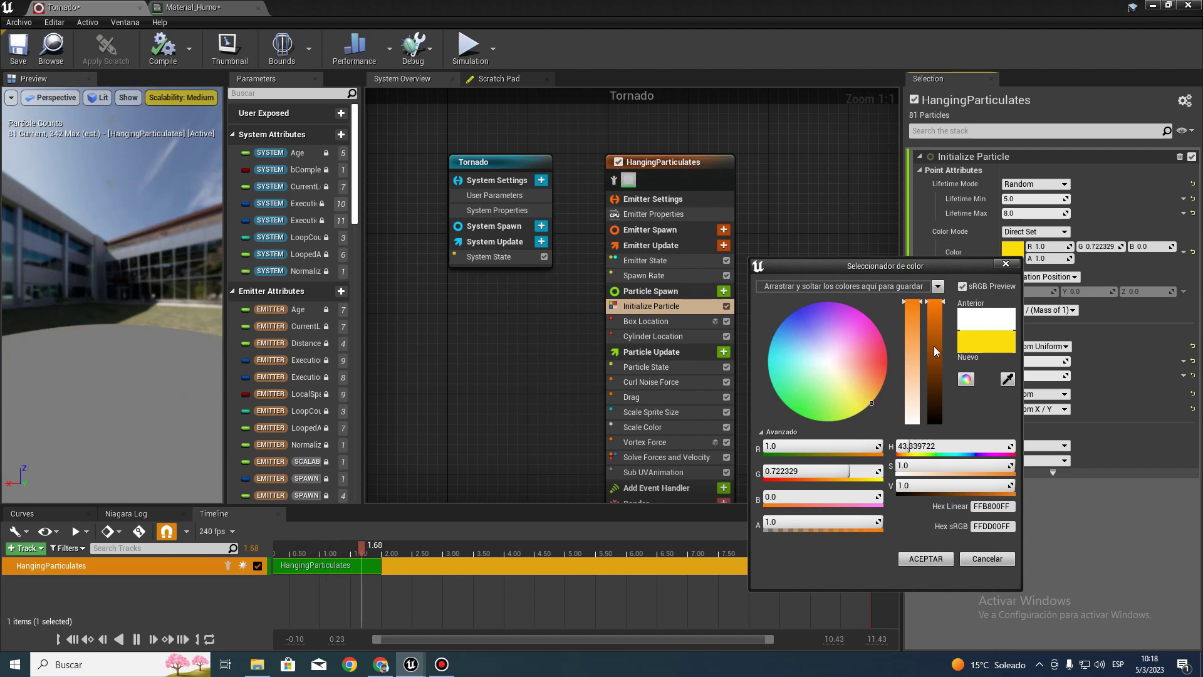
pyautogui.moveTo(916, 359); pyautogui.dragTo(913, 347)
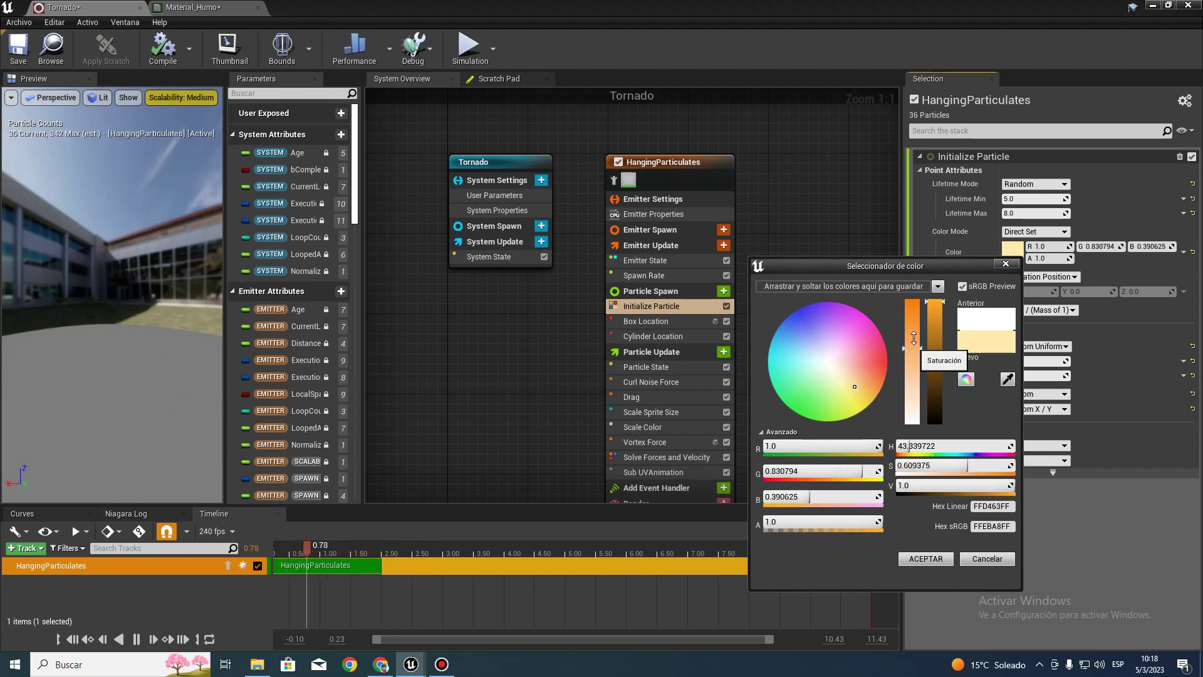
pyautogui.moveTo(936, 350); pyautogui.dragTo(937, 357)
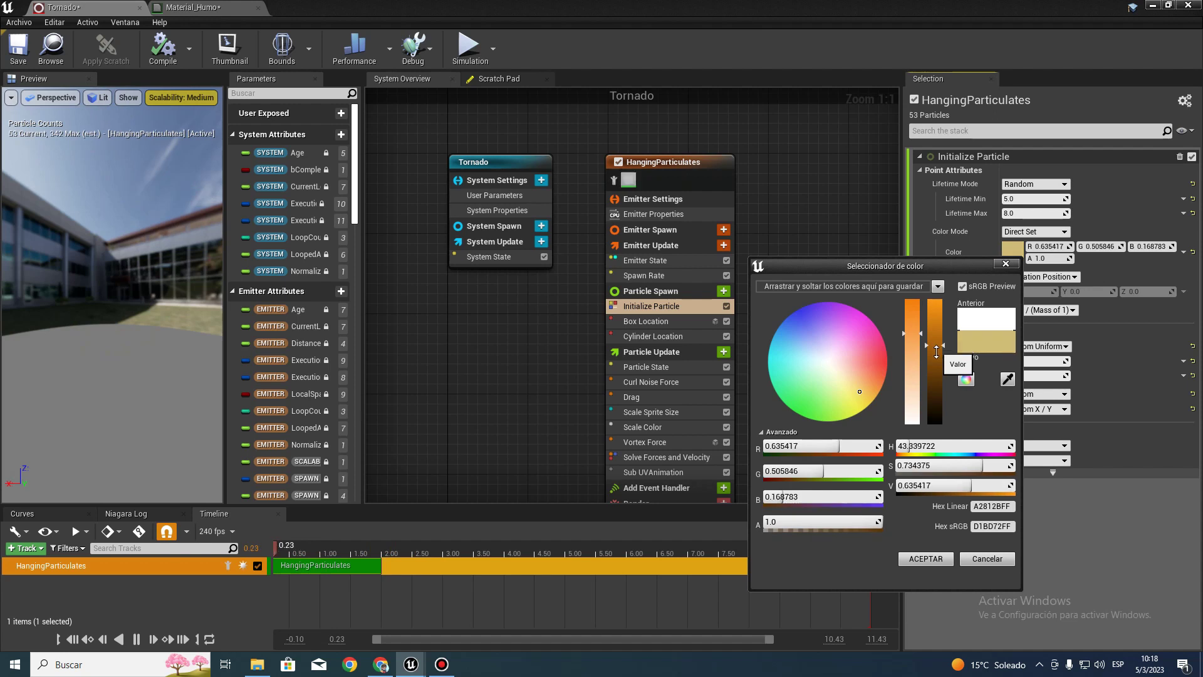
pyautogui.click(915, 561)
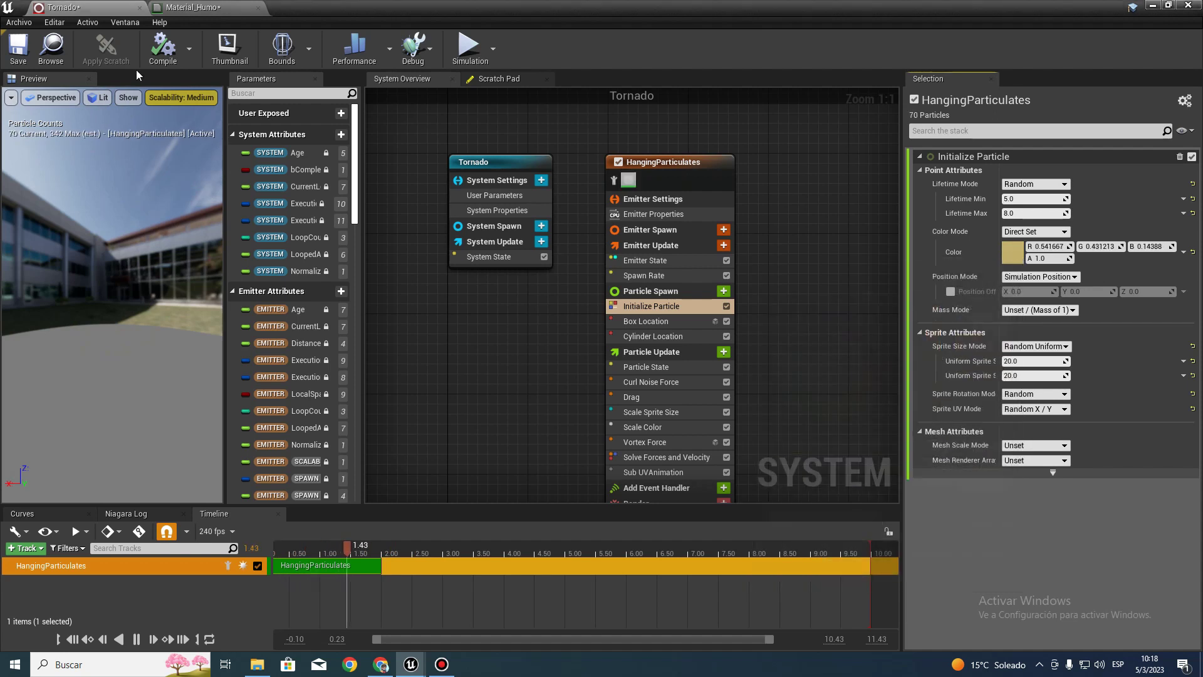
pyautogui.click(163, 49)
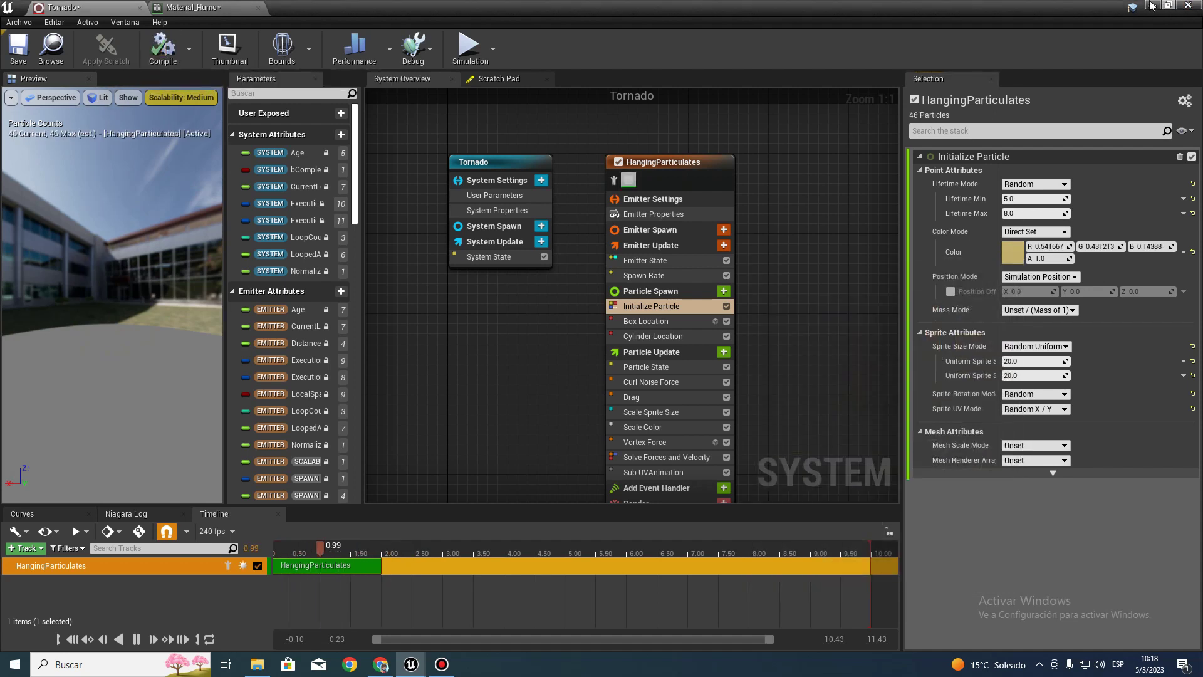
pyautogui.click(1152, 5)
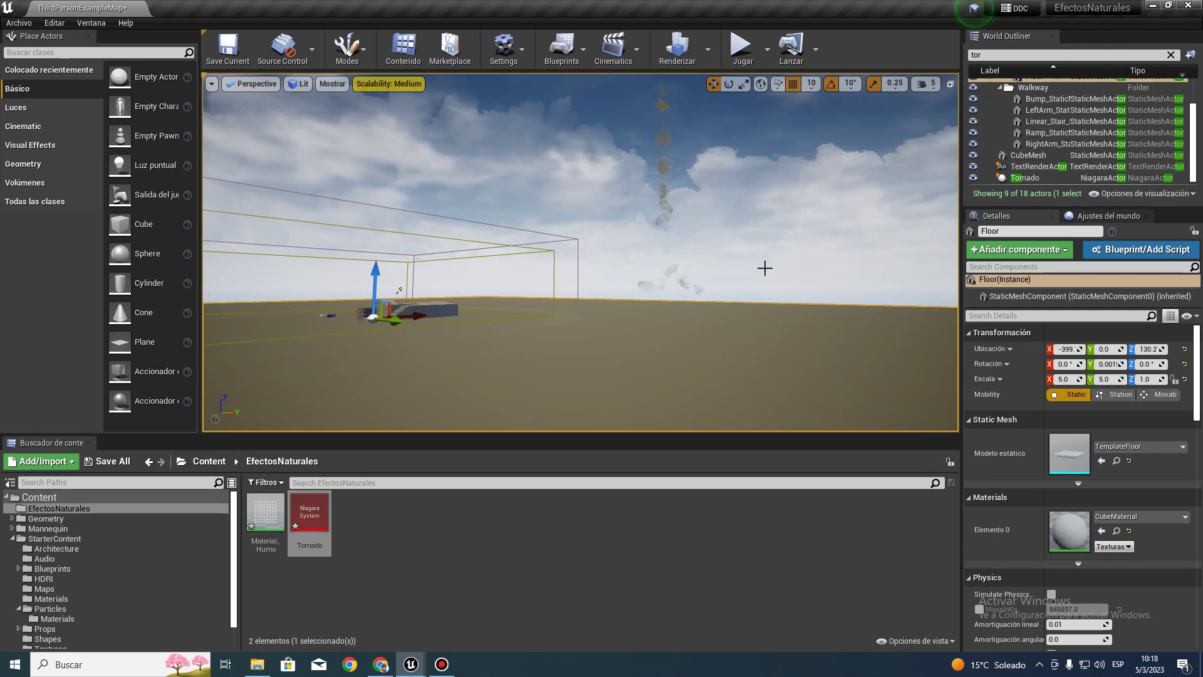
pyautogui.moveTo(742, 282)
pyautogui.mouseDown(button='right')
pyautogui.moveTo(742, 207)
pyautogui.moveTo(743, 301)
pyautogui.mouseUp(button='right')
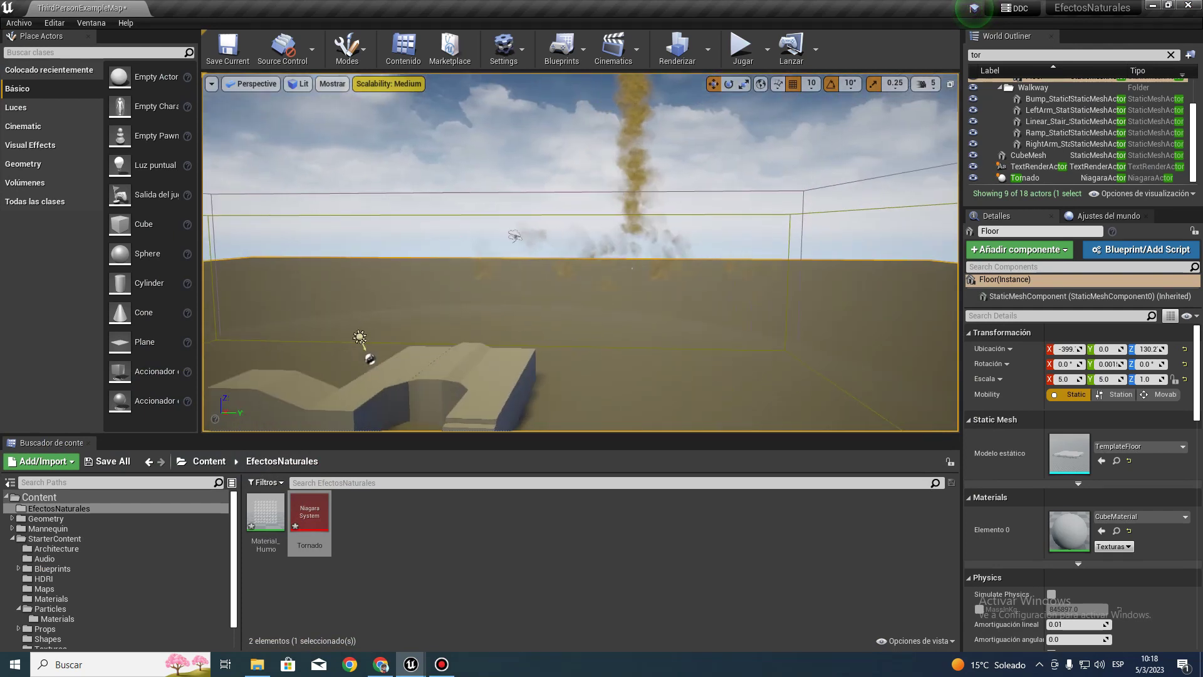
pyautogui.doubleClick(993, 55)
pyautogui.write('li')
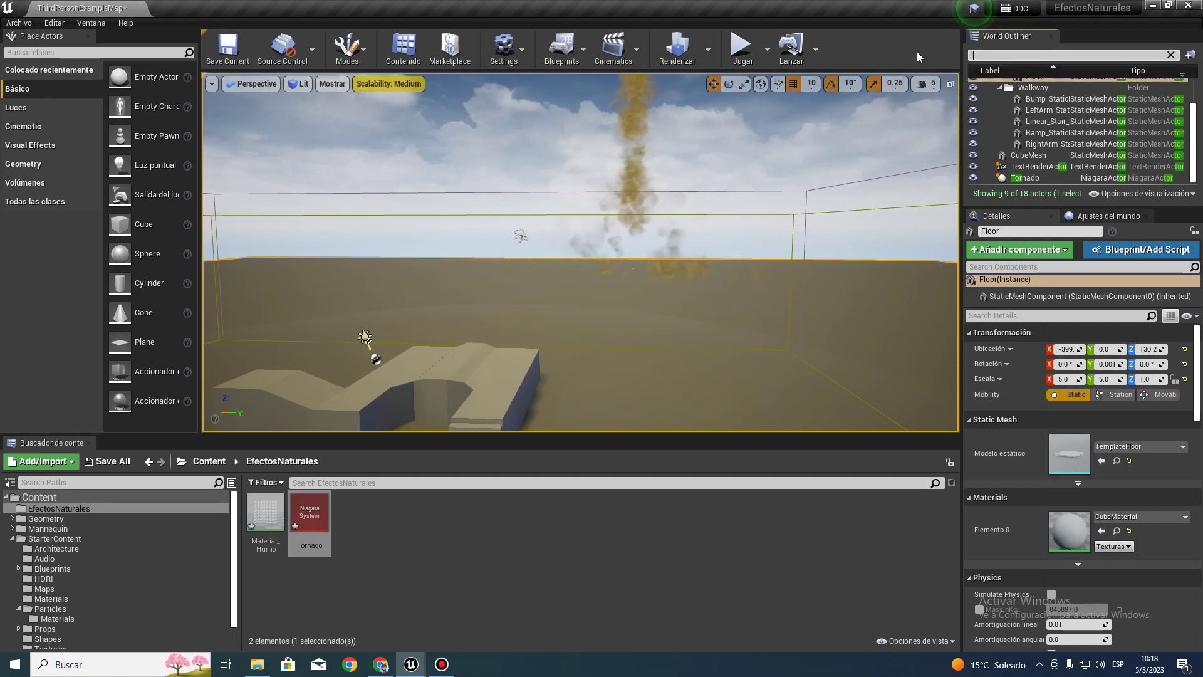
pyautogui.write('g')
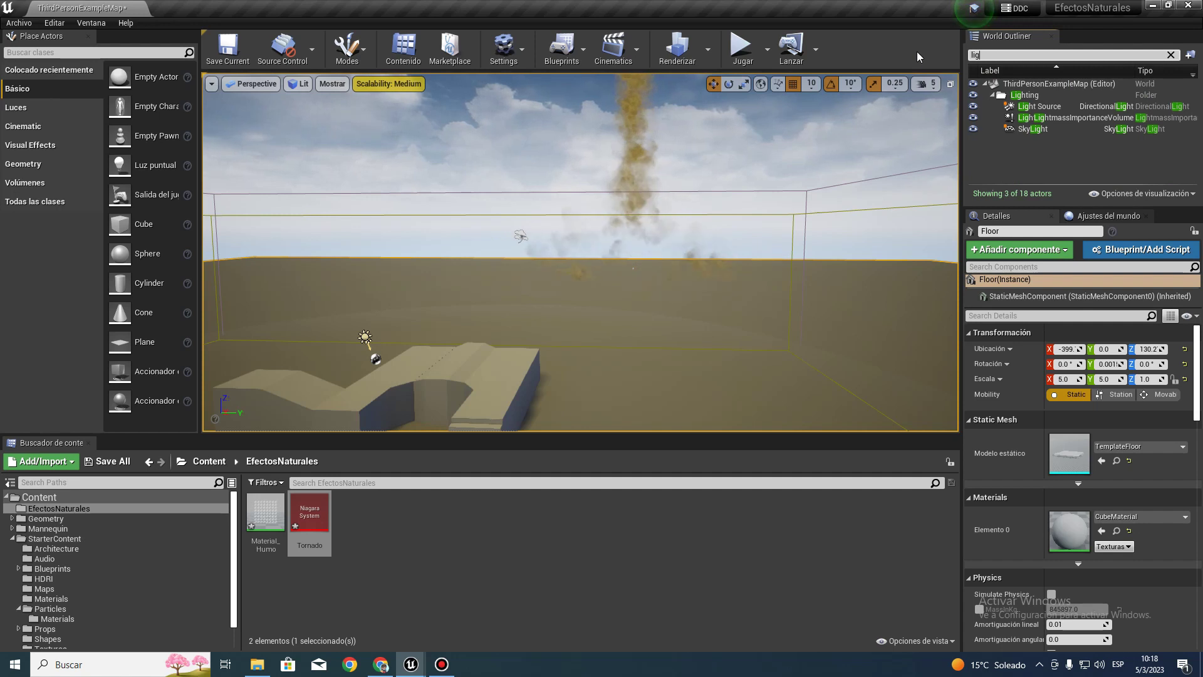
pyautogui.click(1040, 108)
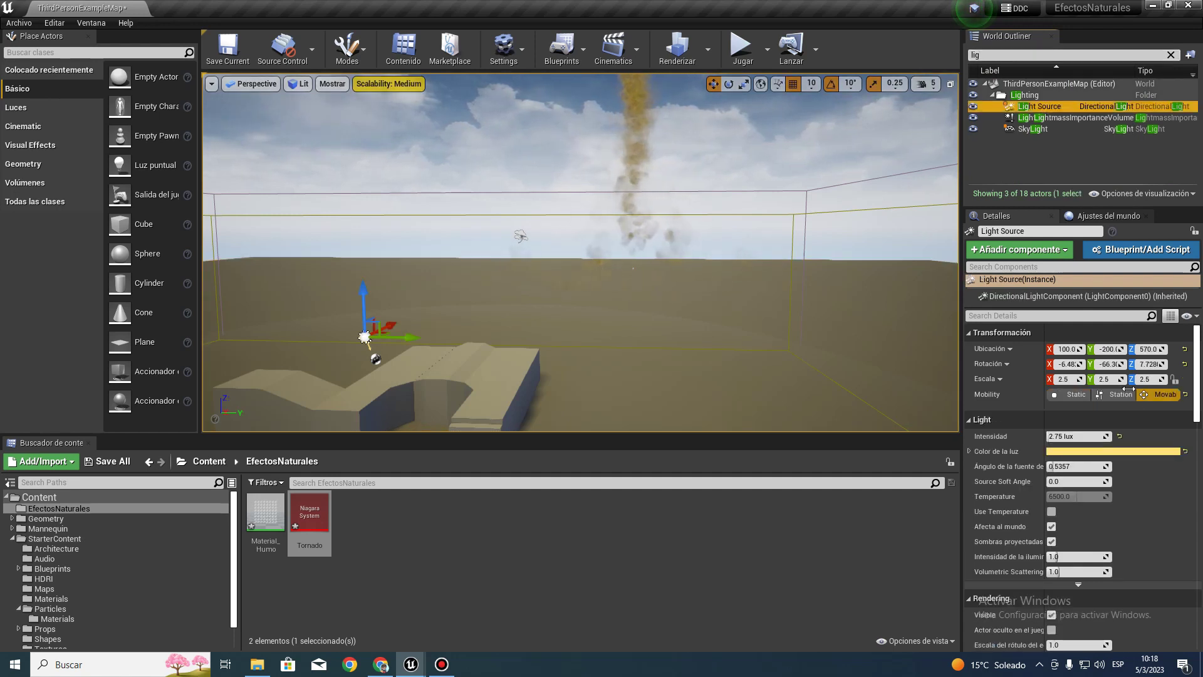
pyautogui.click(1116, 450)
pyautogui.moveTo(1017, 526); pyautogui.dragTo(1002, 525)
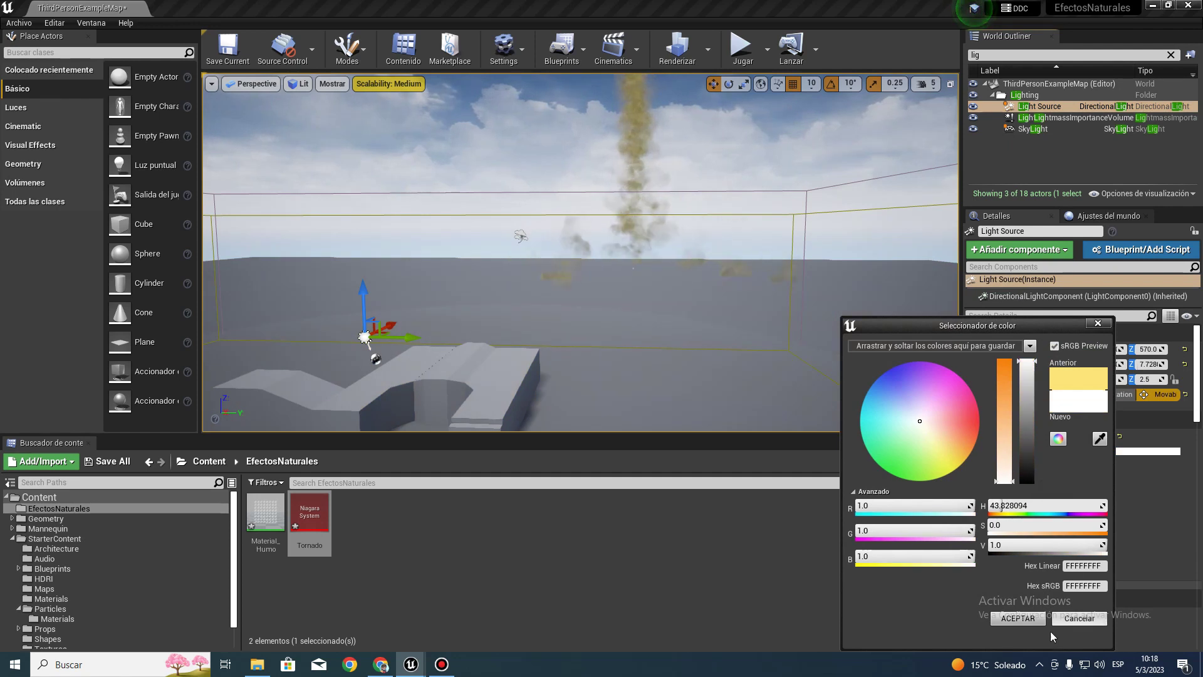
pyautogui.click(1018, 618)
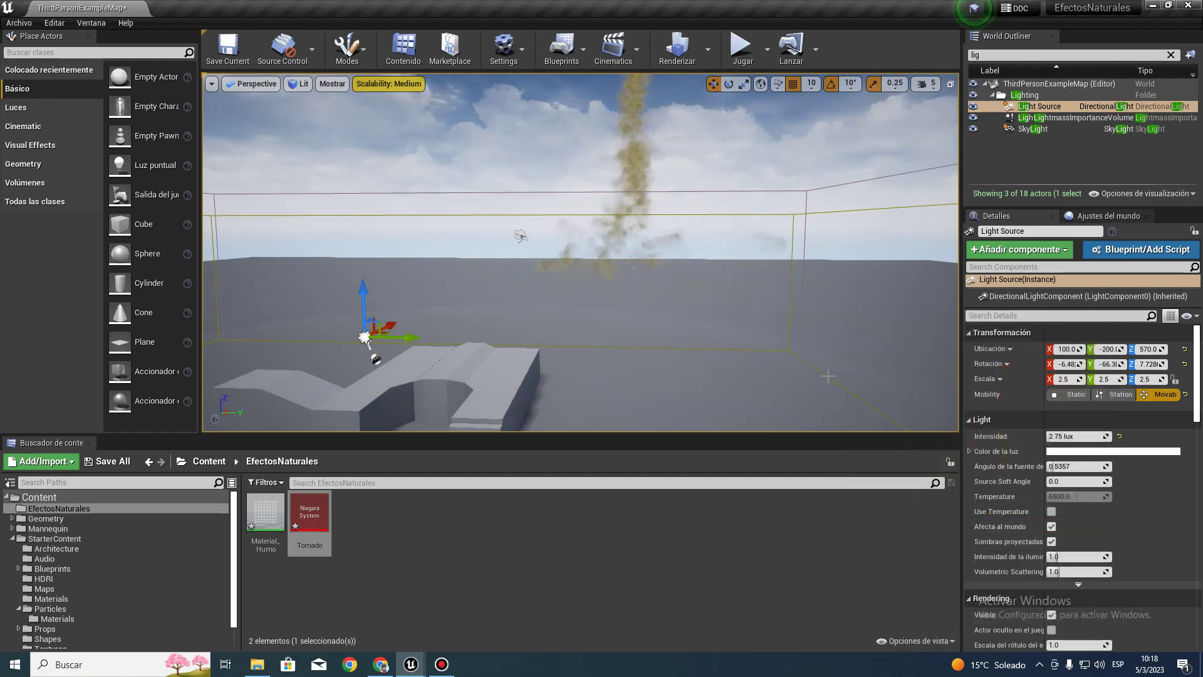
pyautogui.moveTo(580, 282)
pyautogui.mouseDown(button='right')
pyautogui.moveTo(581, 219)
pyautogui.moveTo(580, 301)
pyautogui.mouseUp(button='right')
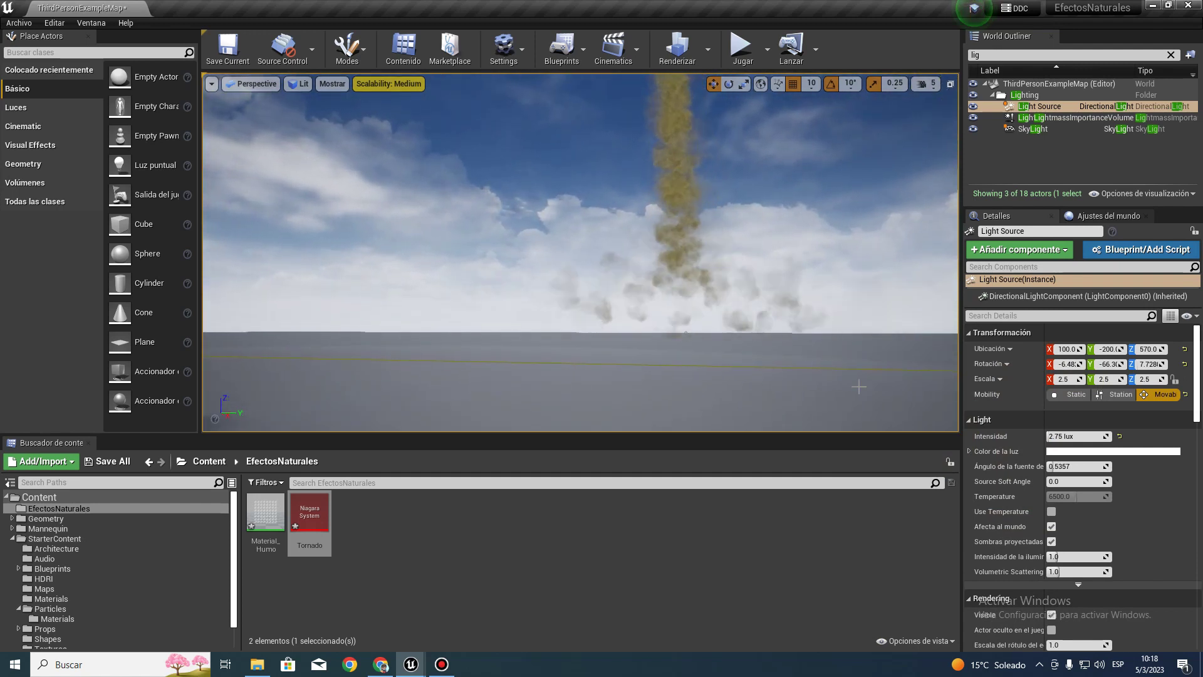
pyautogui.moveTo(858, 387)
pyautogui.mouseDown(button='right')
pyautogui.moveTo(871, 414)
pyautogui.moveTo(922, 439)
pyautogui.moveTo(686, 304)
pyautogui.mouseUp(button='right')
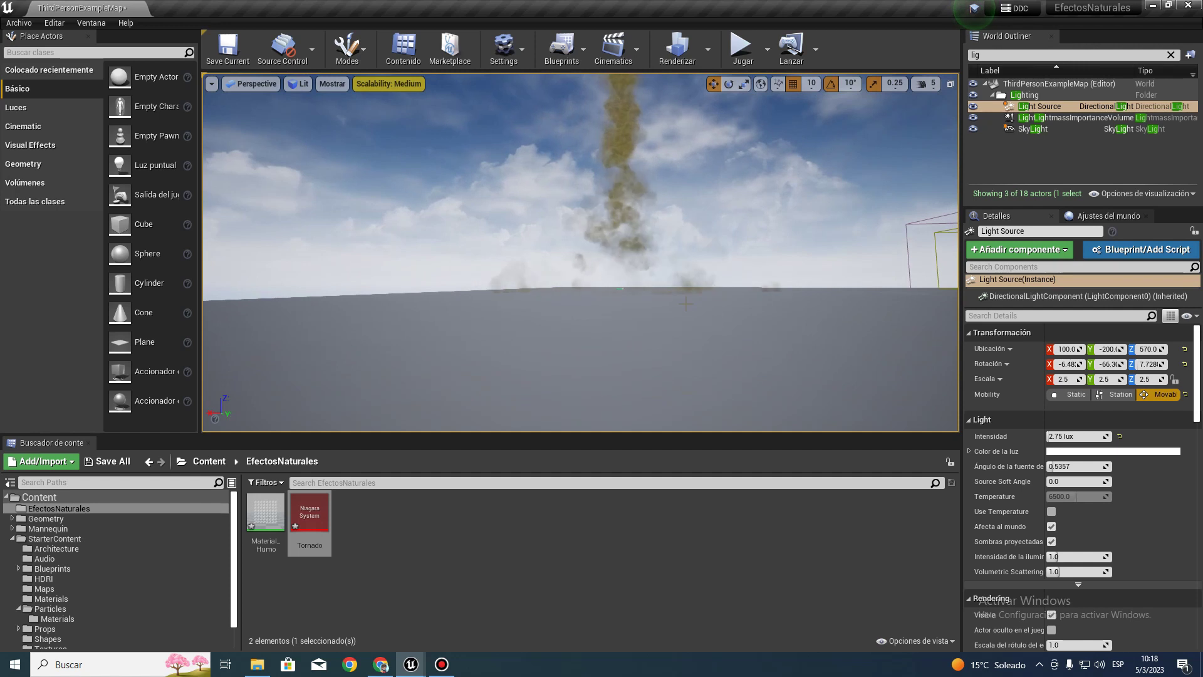
pyautogui.moveTo(682, 306); pyautogui.dragTo(644, 300, button='right')
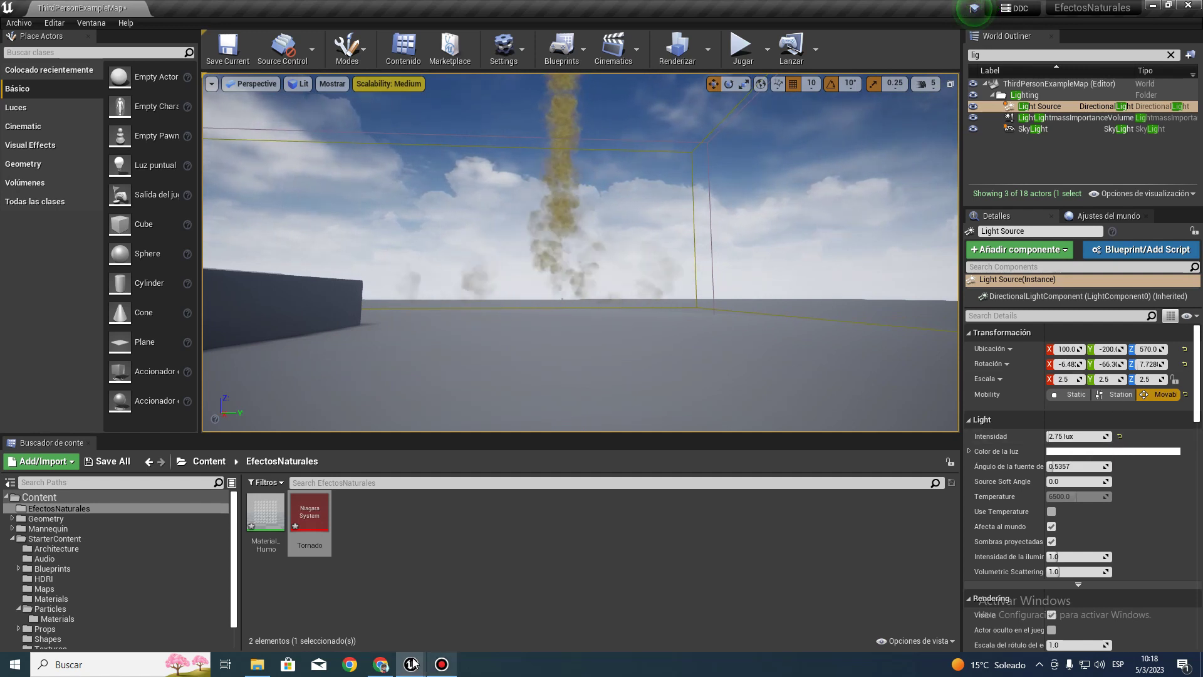
# In the Tornado editor, shift the Initialize Particle colour to a more saturated yellow.
pyautogui.moveTo(414, 663)
pyautogui.click(476, 598)
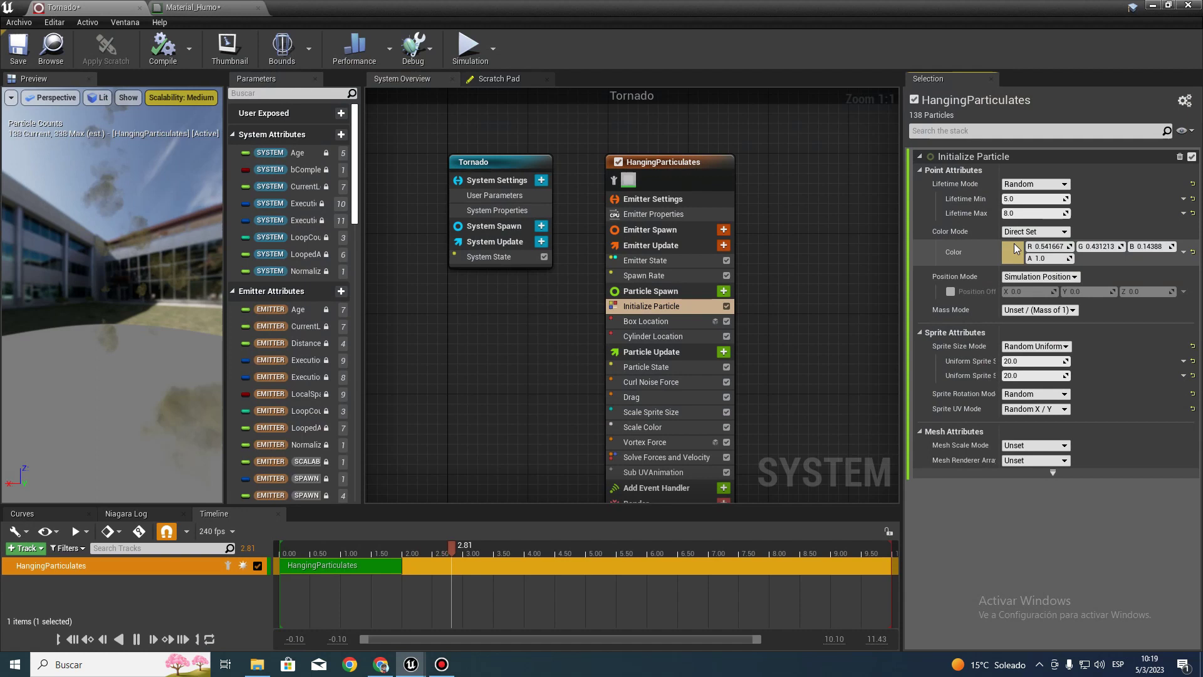
pyautogui.rightClick(1011, 244)
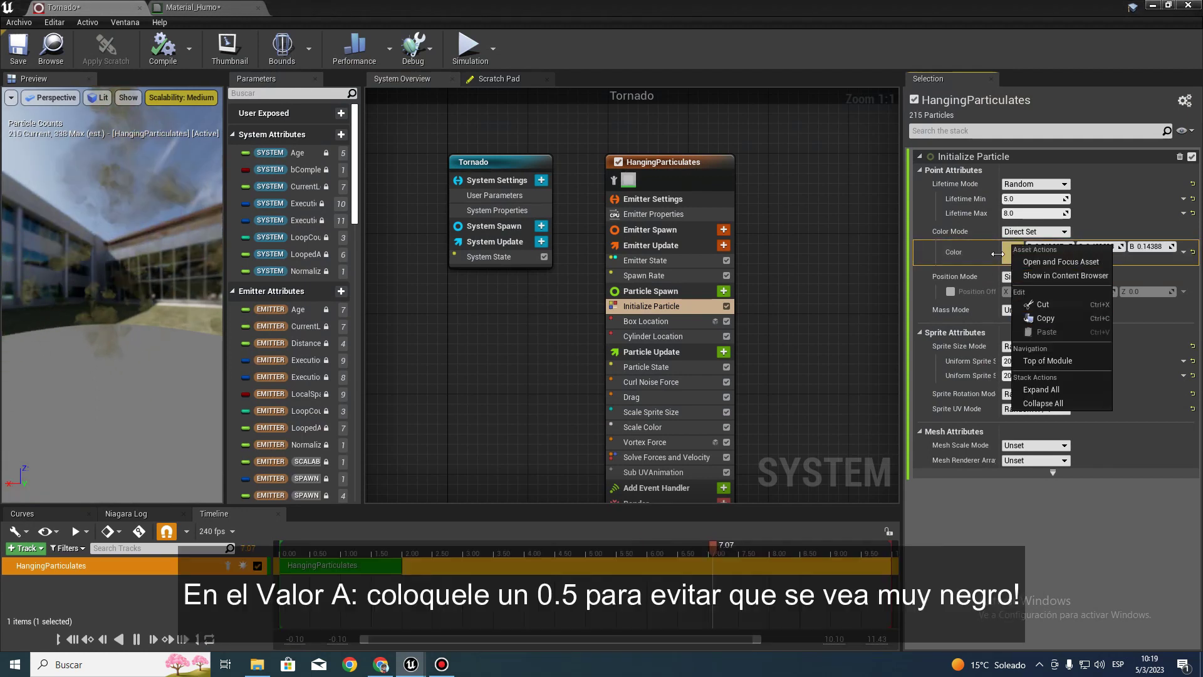
pyautogui.click(1008, 252)
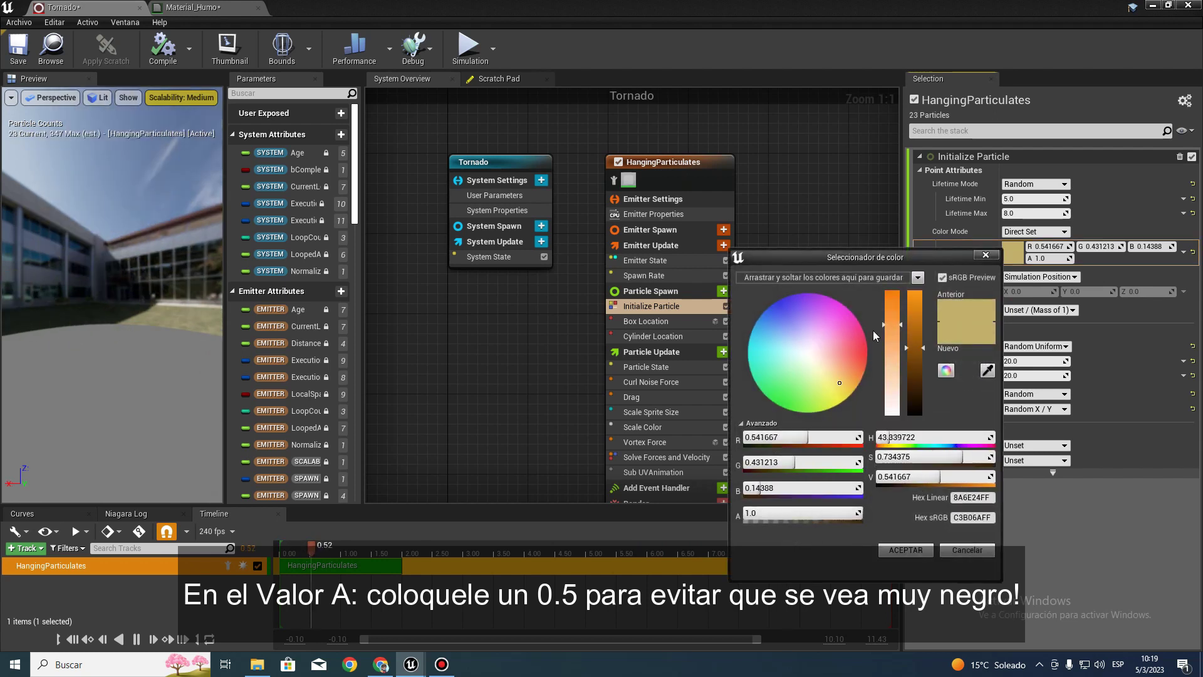
pyautogui.moveTo(841, 389); pyautogui.dragTo(848, 392)
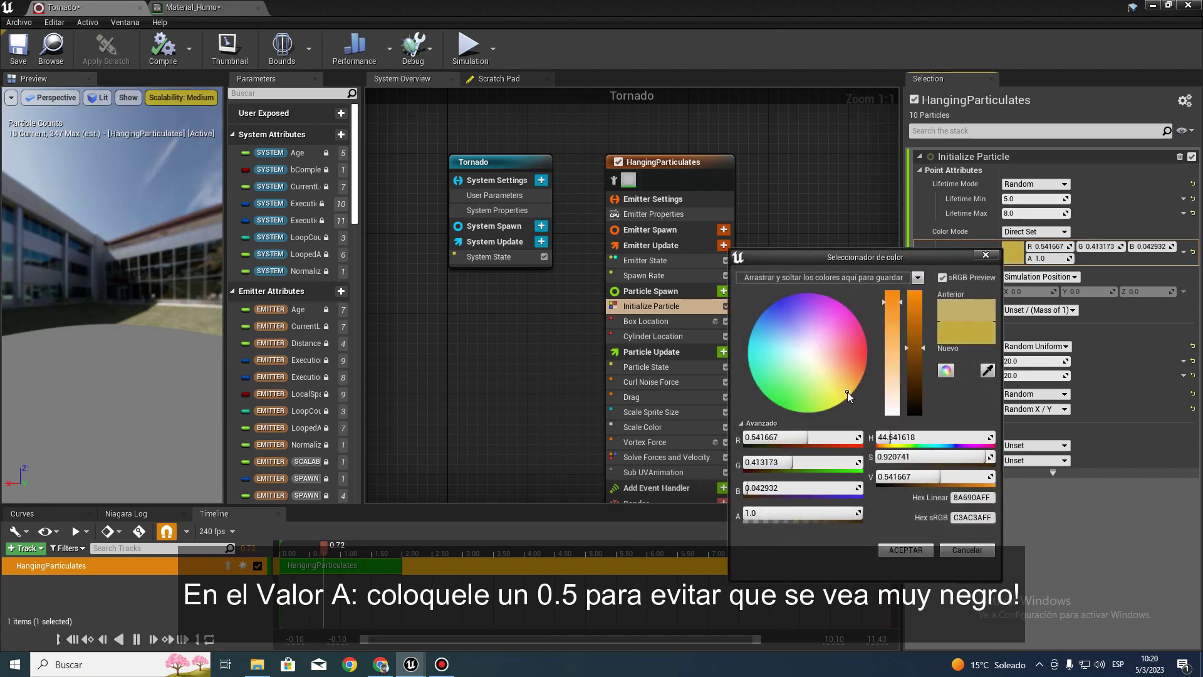
pyautogui.click(895, 548)
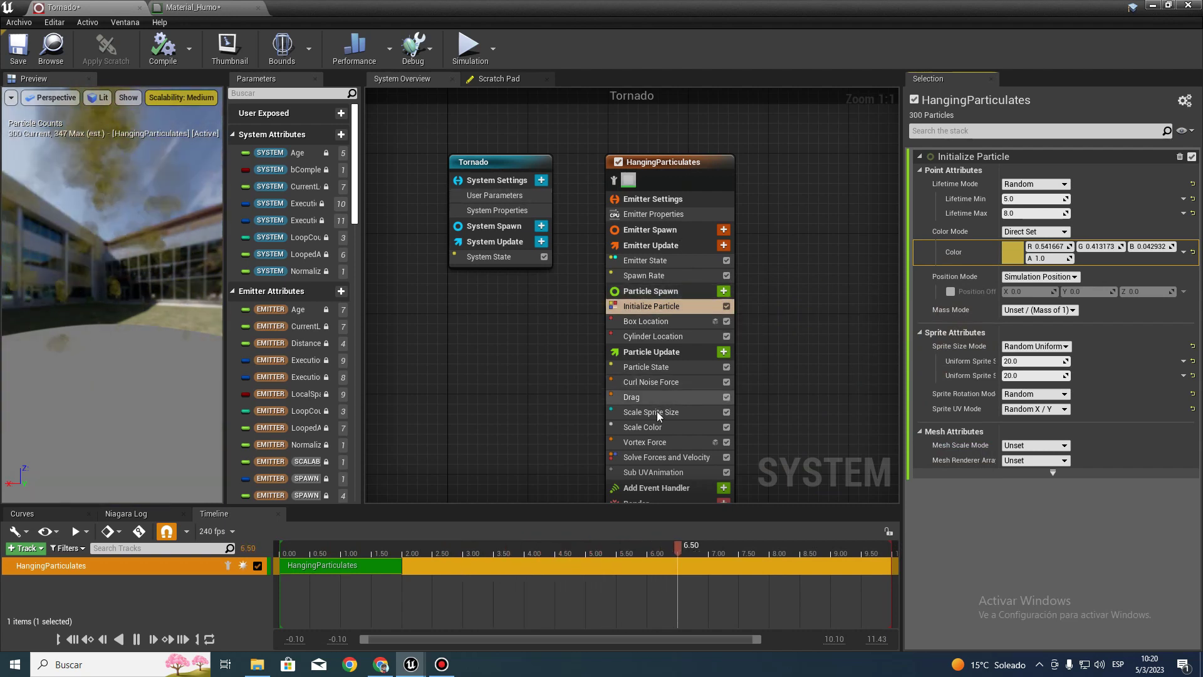
# Enable Vortex Force influence falloff at 1000, compile, and minimize the editor.
pyautogui.click(664, 443)
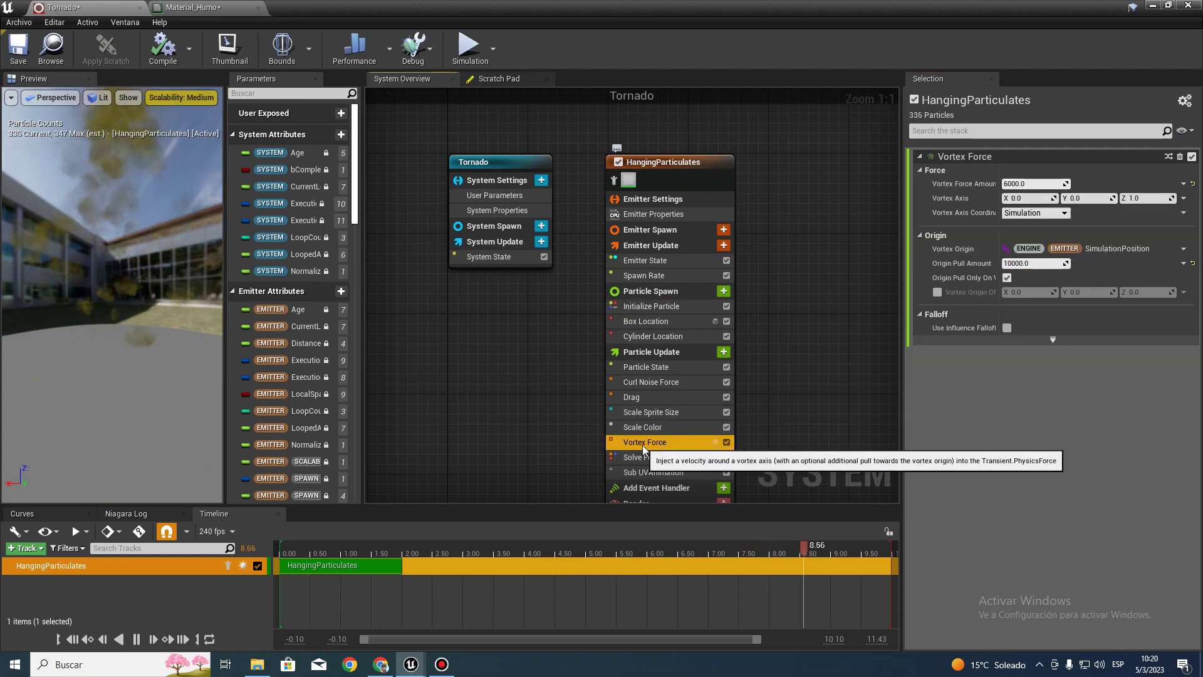
pyautogui.click(1006, 328)
pyautogui.click(1017, 407)
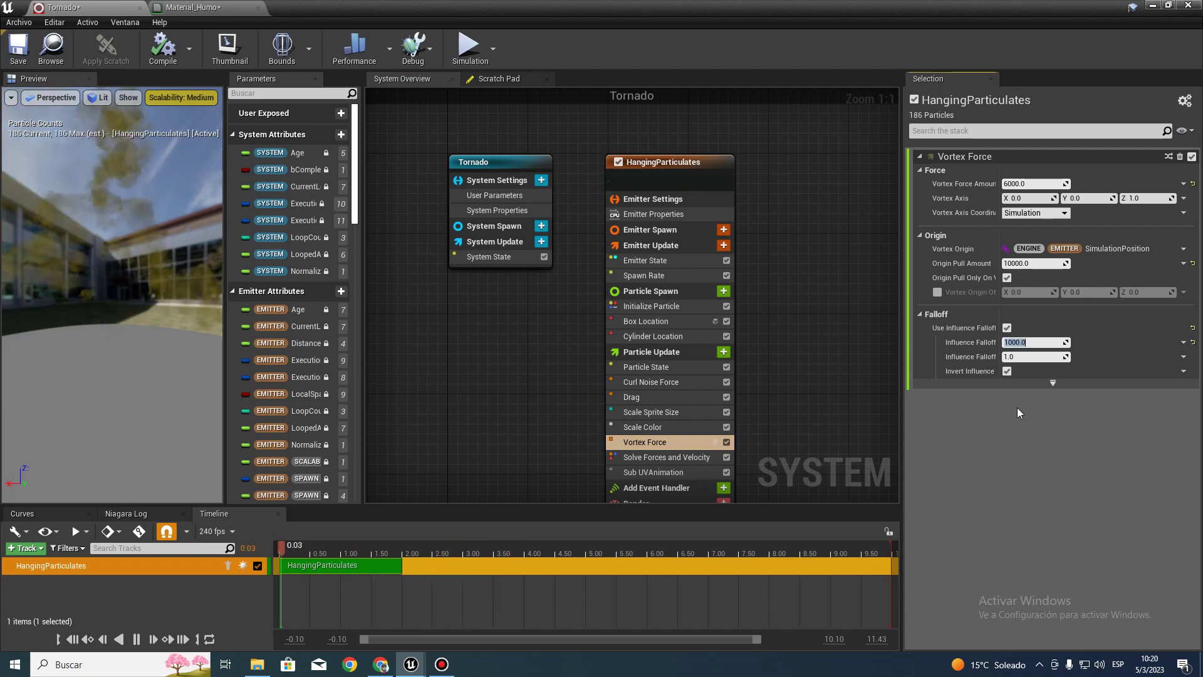
pyautogui.click(1033, 342)
pyautogui.write('1000')
pyautogui.press('Return')
pyautogui.click(156, 52)
pyautogui.click(1152, 6)
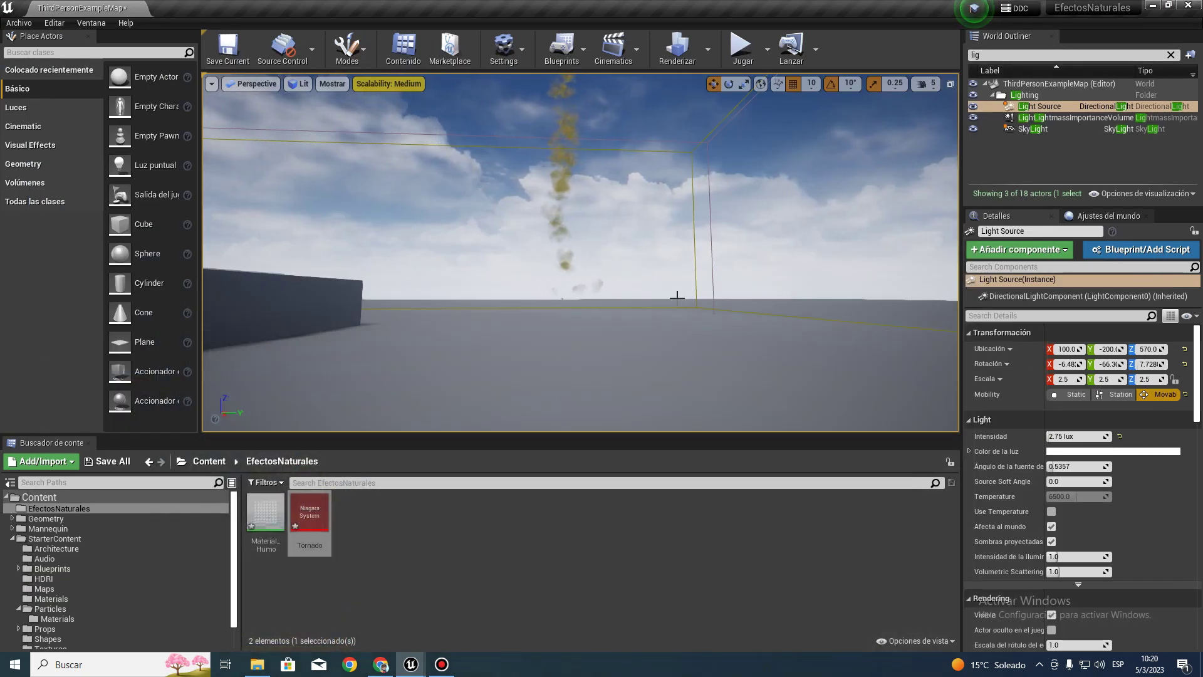
# Move the viewport closer to the yellowish tornado, then restore the Tornado Niagara editor.
pyautogui.moveTo(672, 291); pyautogui.dragTo(671, 270)
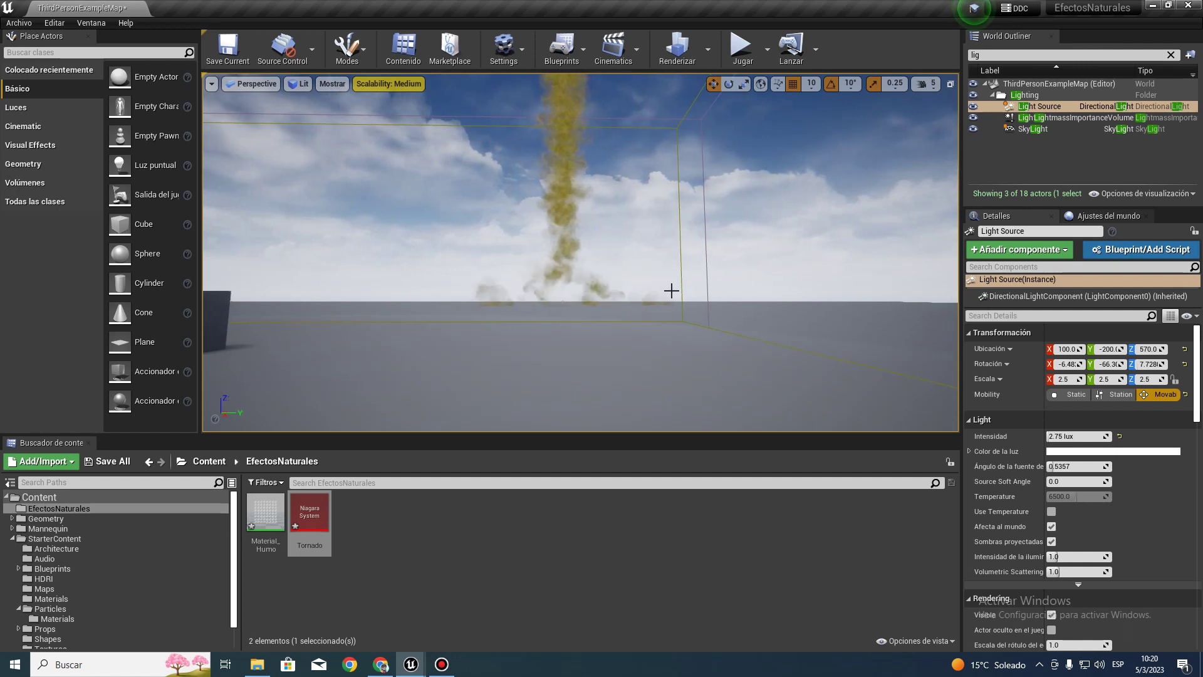
pyautogui.moveTo(411, 665)
pyautogui.click(479, 605)
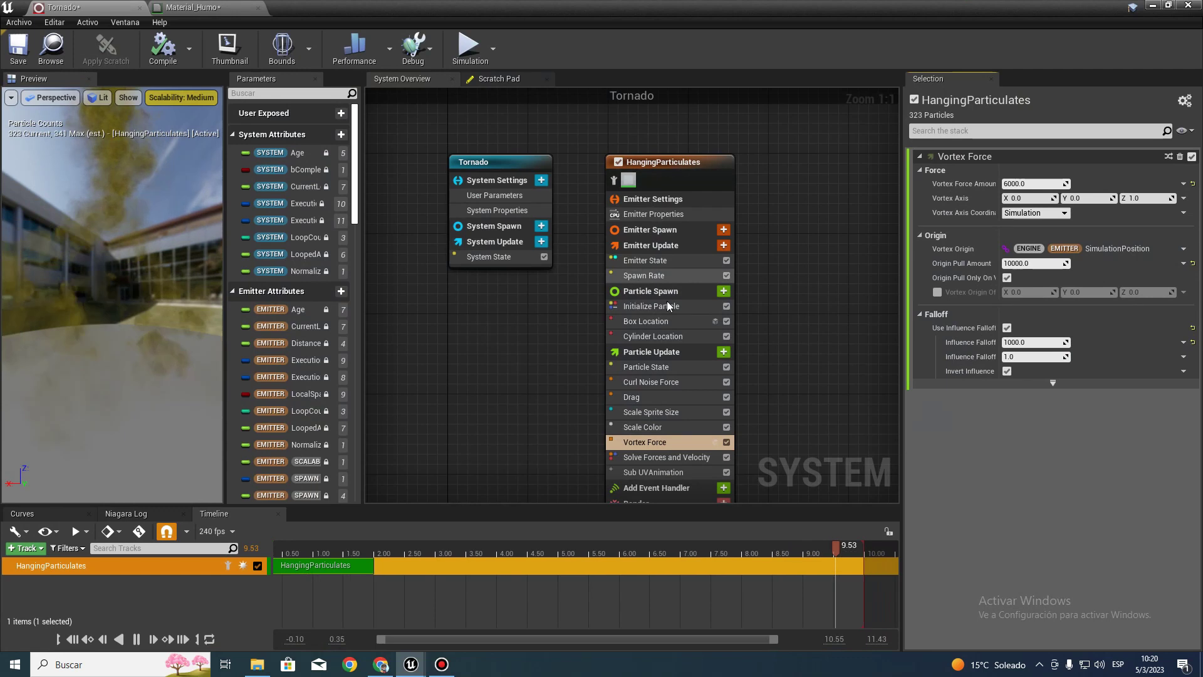
# Set the Initialize Particle colour to pure white (saturation 0, value 1.0) and compile.
pyautogui.click(664, 305)
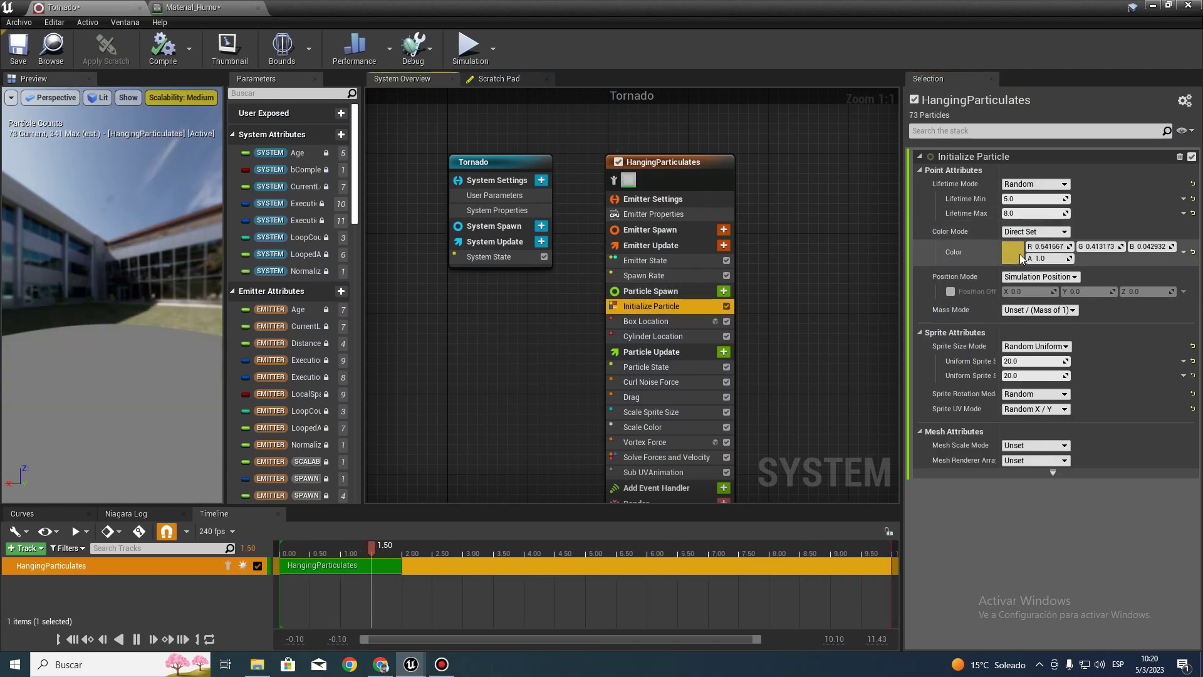
pyautogui.click(1014, 252)
pyautogui.moveTo(859, 377); pyautogui.dragTo(824, 357)
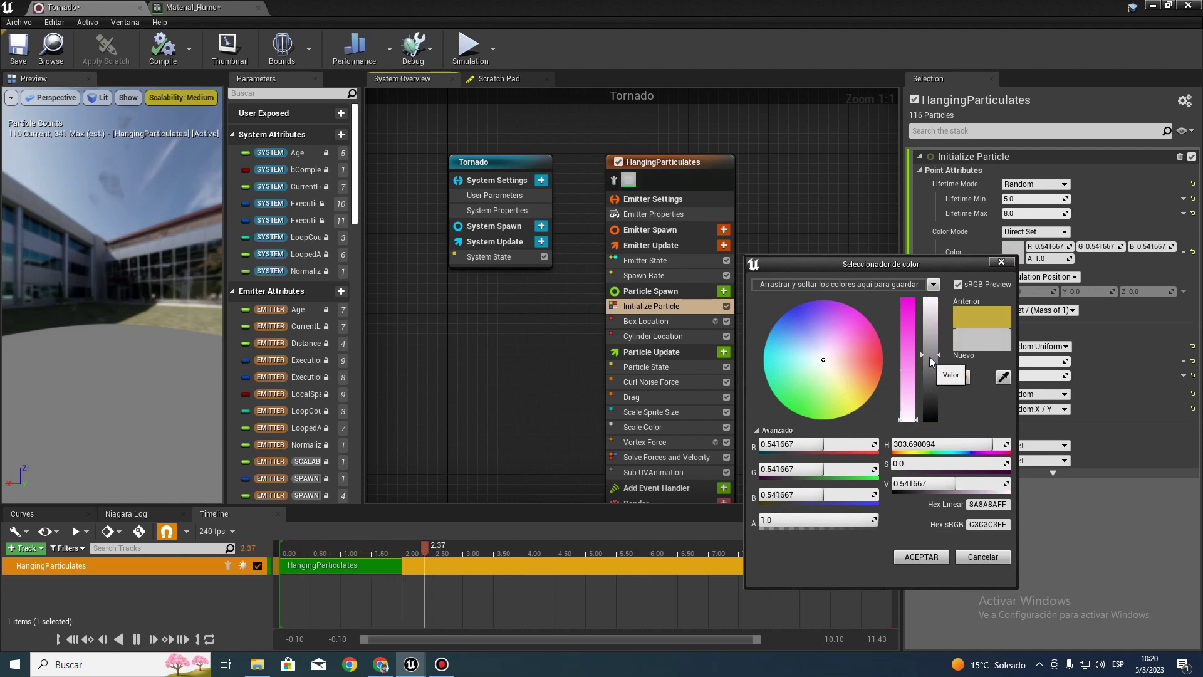
pyautogui.moveTo(927, 490); pyautogui.dragTo(990, 491)
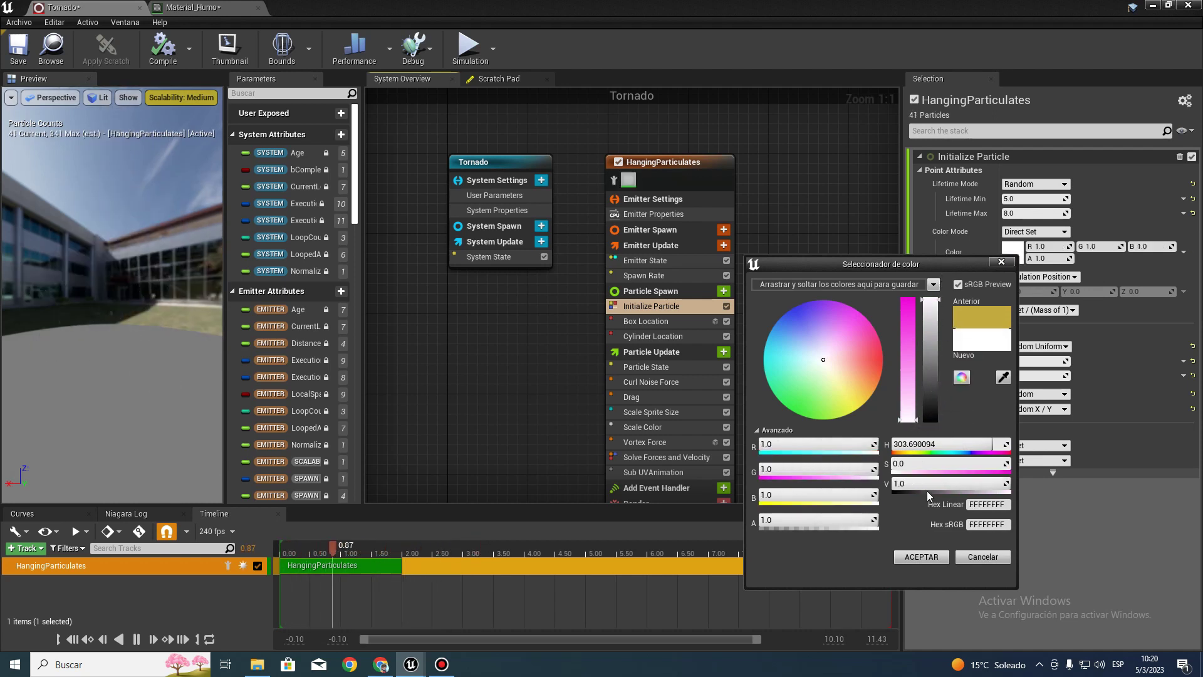
pyautogui.click(920, 557)
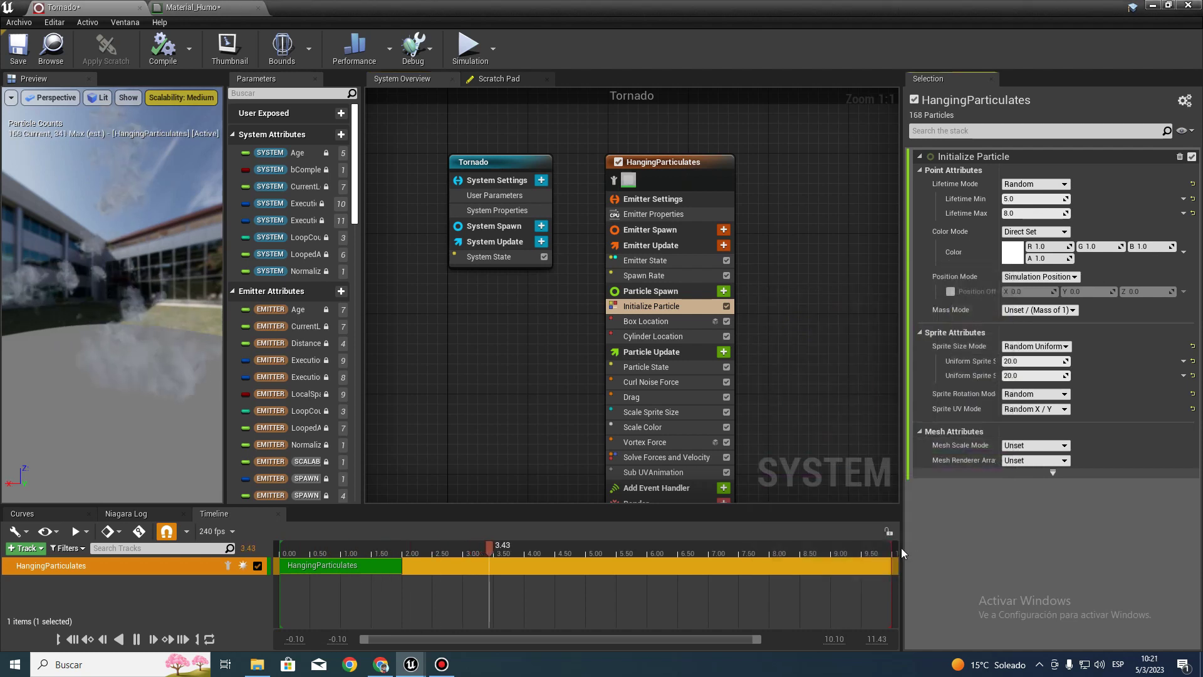
pyautogui.click(163, 47)
# Minimize the Niagara editor and turn the viewport to face the now-white smoke column.
pyautogui.click(1151, 6)
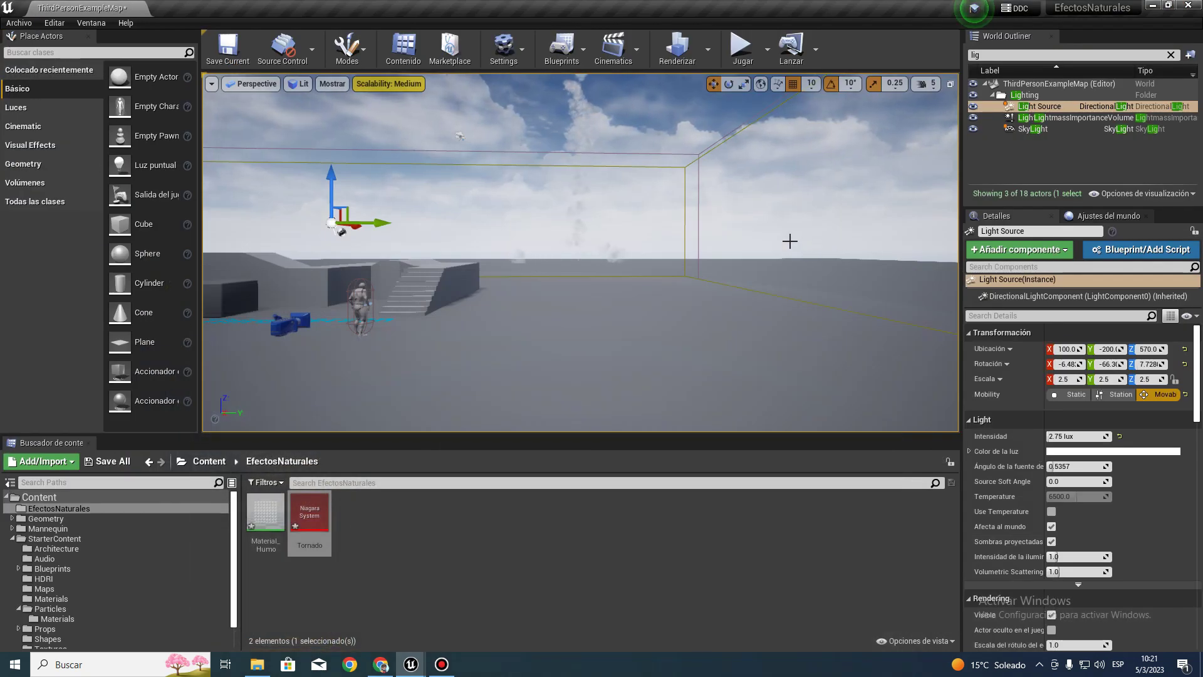
pyautogui.moveTo(770, 239)
pyautogui.mouseDown(button='right')
pyautogui.moveTo(814, 238)
pyautogui.moveTo(727, 239)
pyautogui.moveTo(770, 188)
pyautogui.moveTo(771, 232)
pyautogui.mouseUp(button='right')
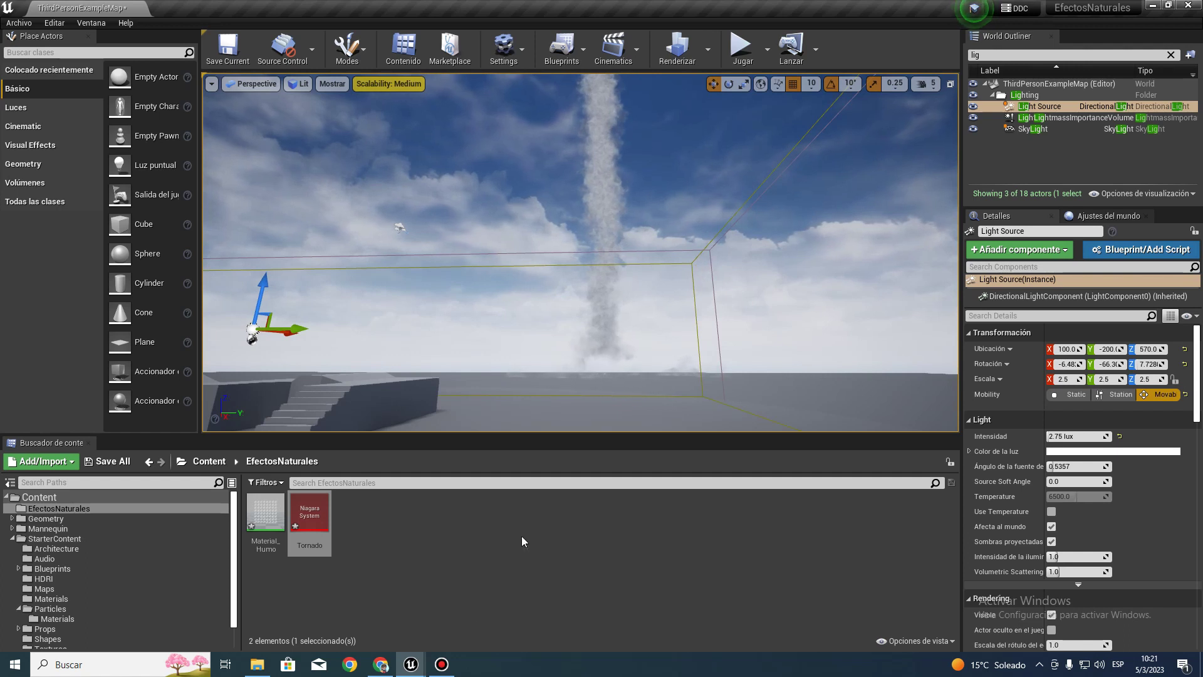
# Set the Vortex Force second falloff value to 2.0 and Influence Falloff to 10000, compile, and minimize.
pyautogui.moveTo(419, 663)
pyautogui.click(453, 634)
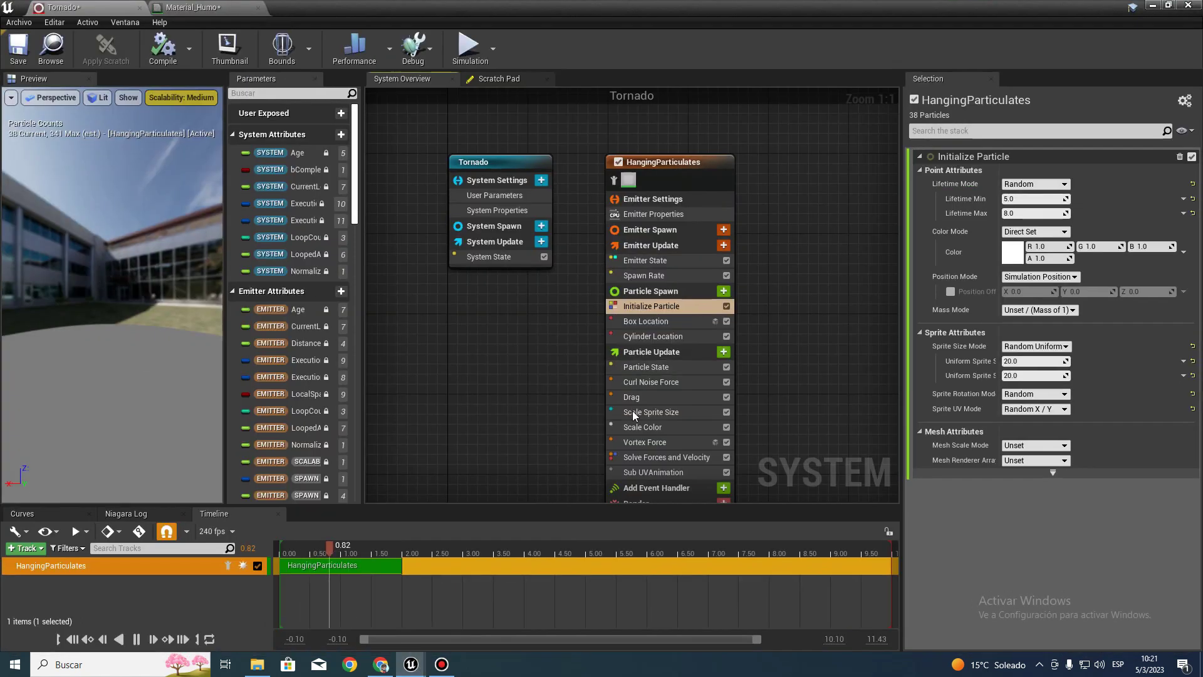
pyautogui.click(641, 443)
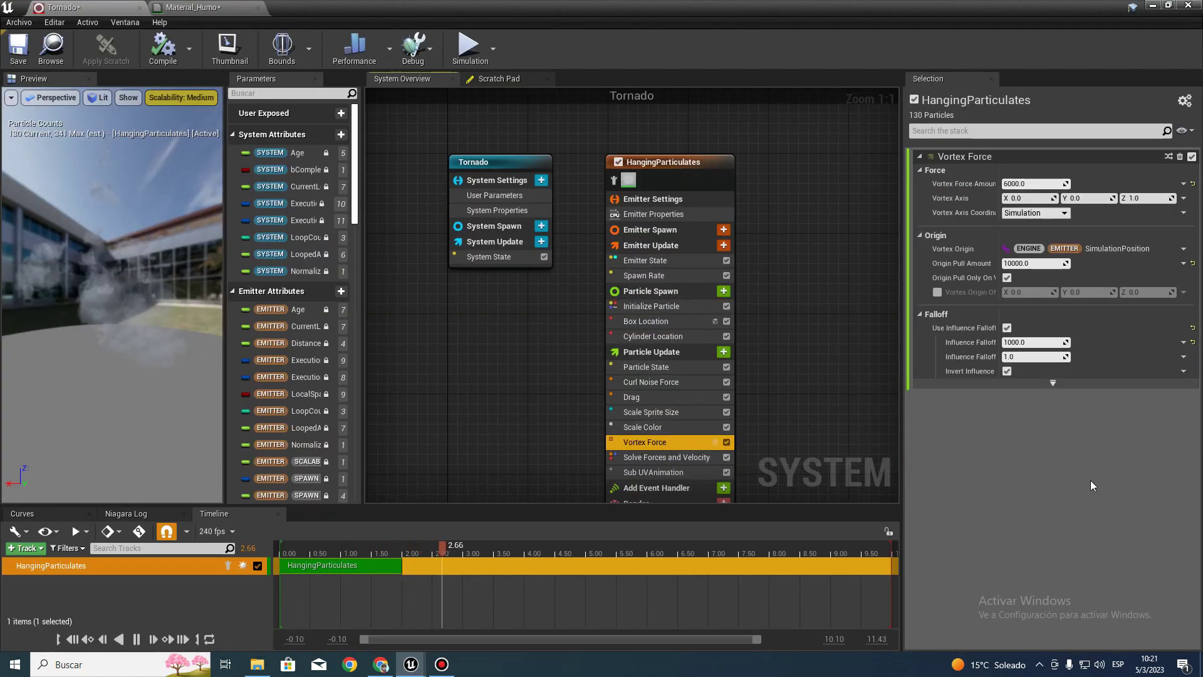
pyautogui.click(1016, 357)
pyautogui.write('2')
pyautogui.press('Return')
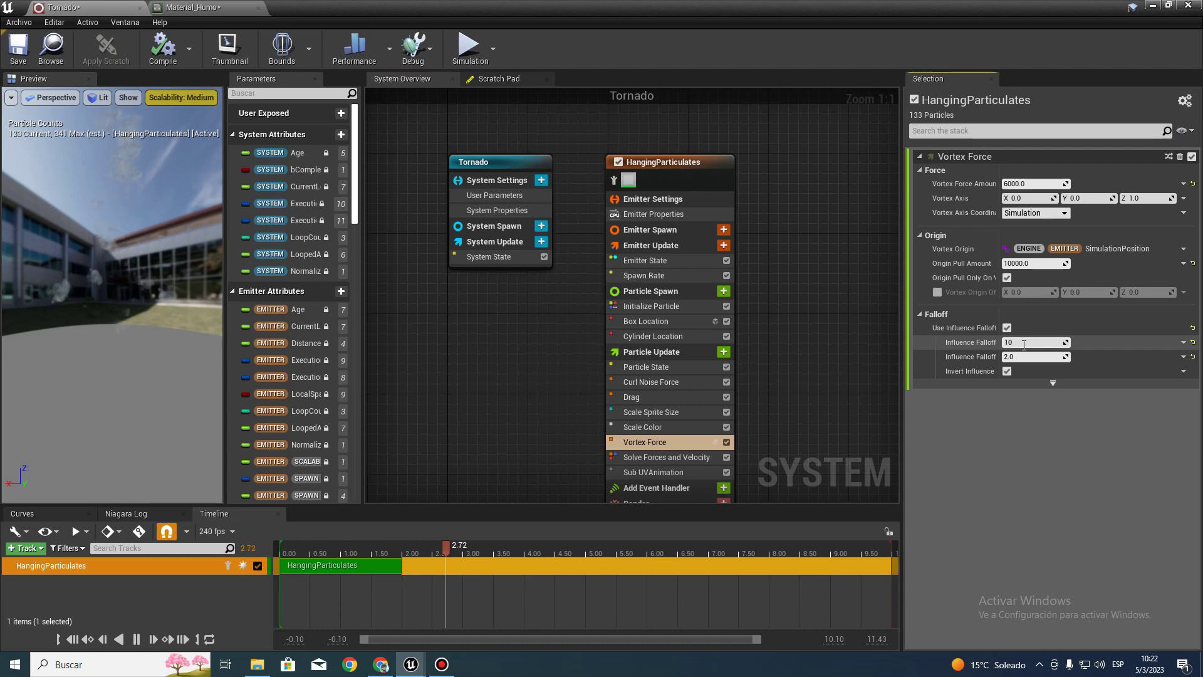
pyautogui.write('000')
pyautogui.press('Return')
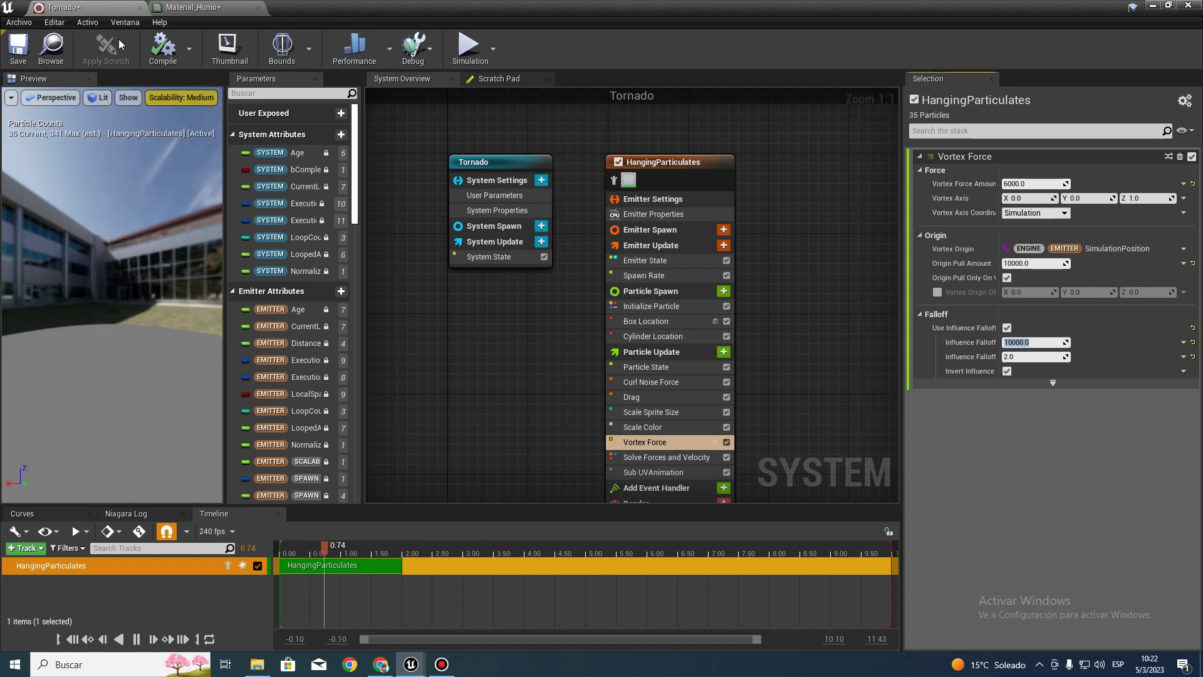
pyautogui.click(163, 55)
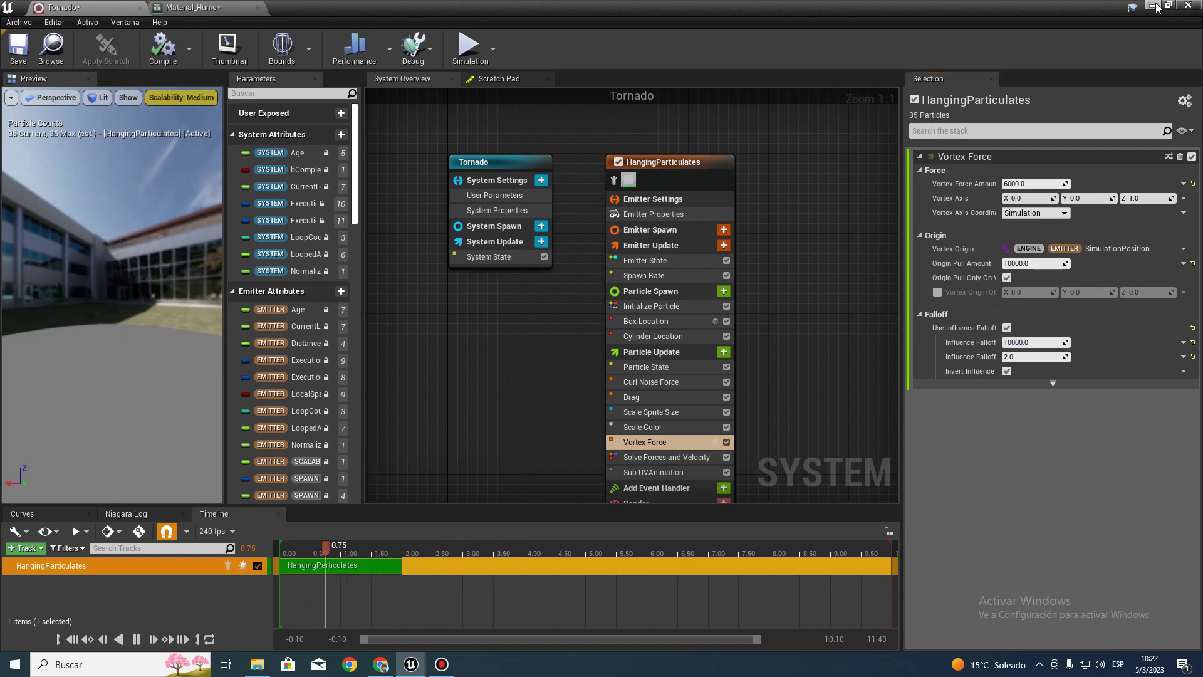
pyautogui.click(1155, 6)
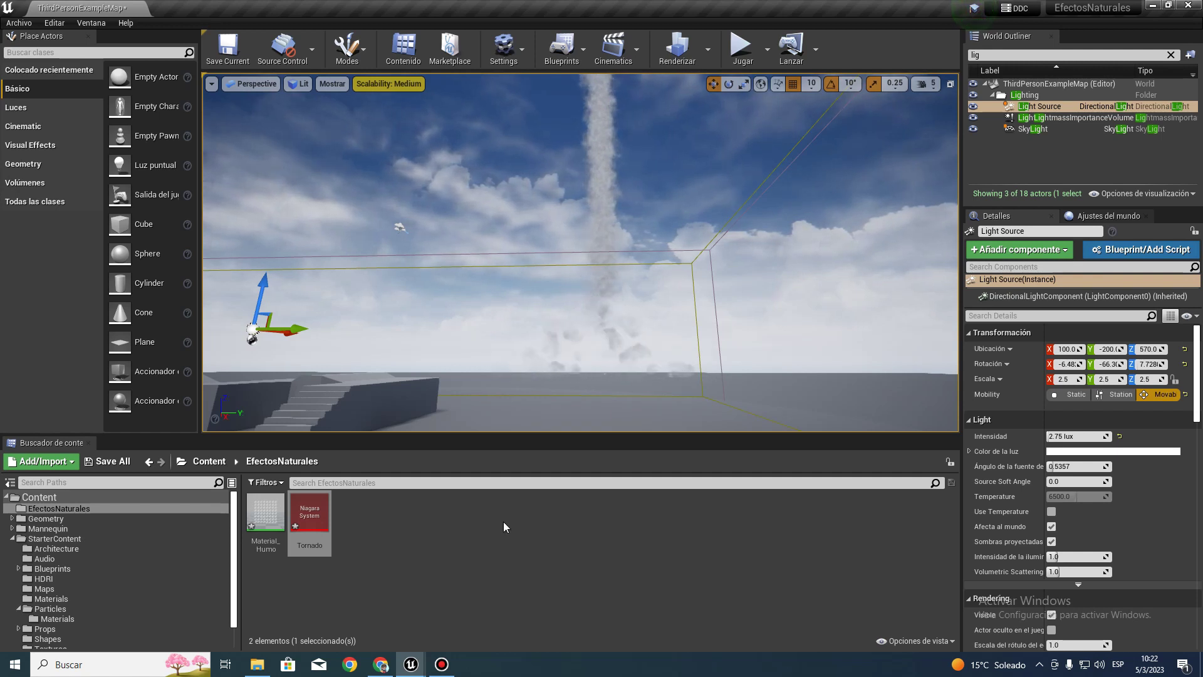
# Raise the Tornado's Spawn Rate from 50 to 200 and view the denser smoke in the level.
pyautogui.moveTo(420, 664)
pyautogui.click(477, 605)
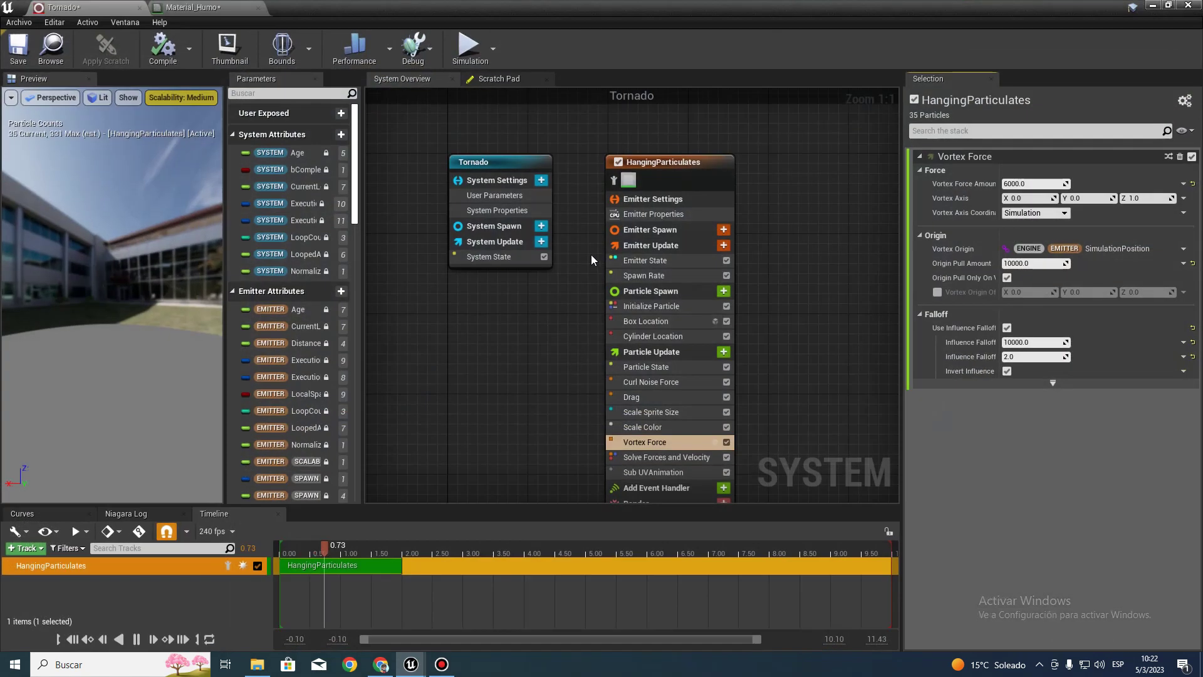
pyautogui.click(645, 276)
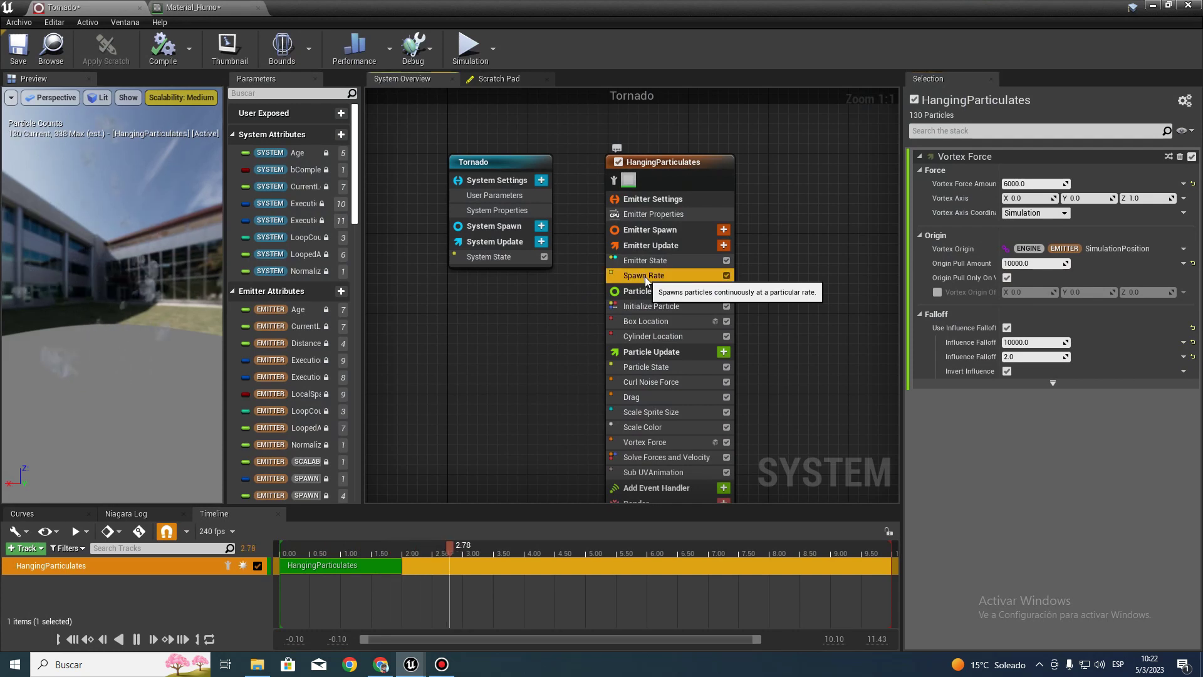
pyautogui.click(1032, 171)
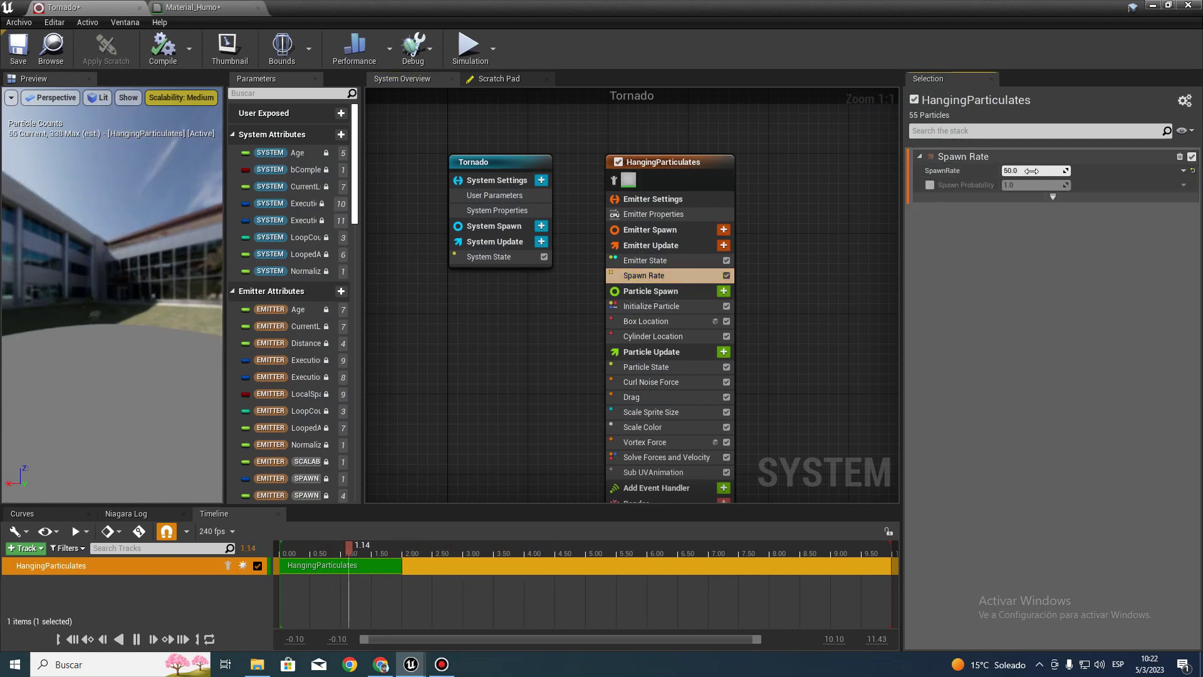
pyautogui.write('200')
pyautogui.press('Return')
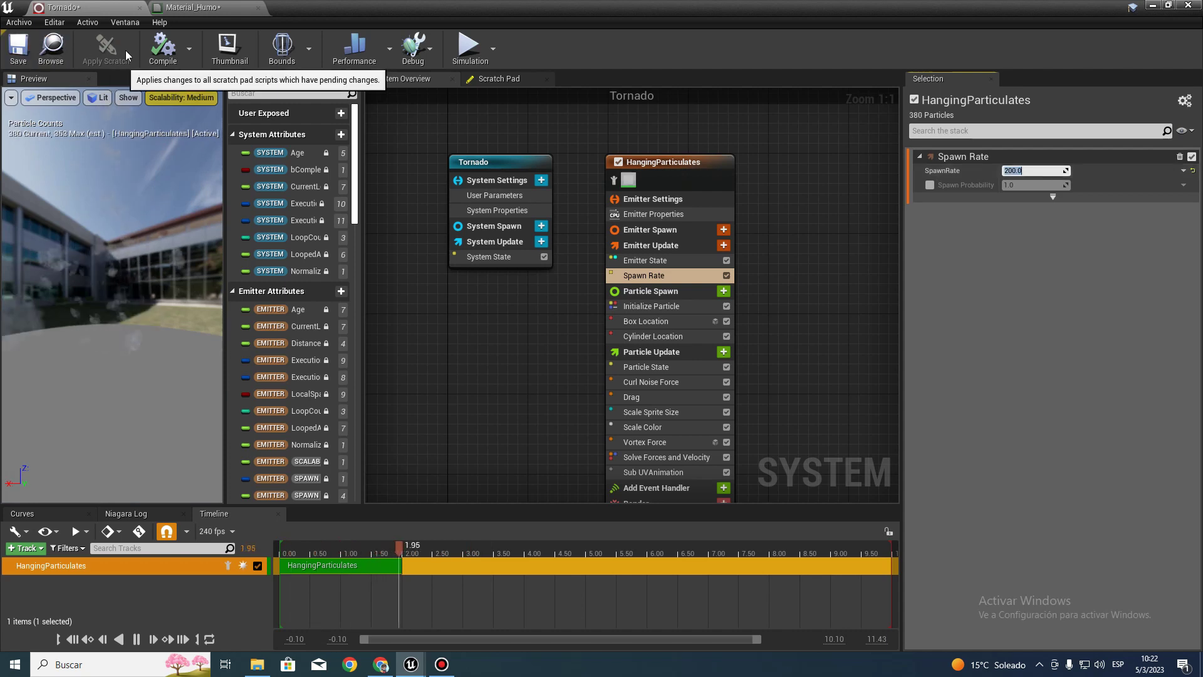
pyautogui.click(1155, 5)
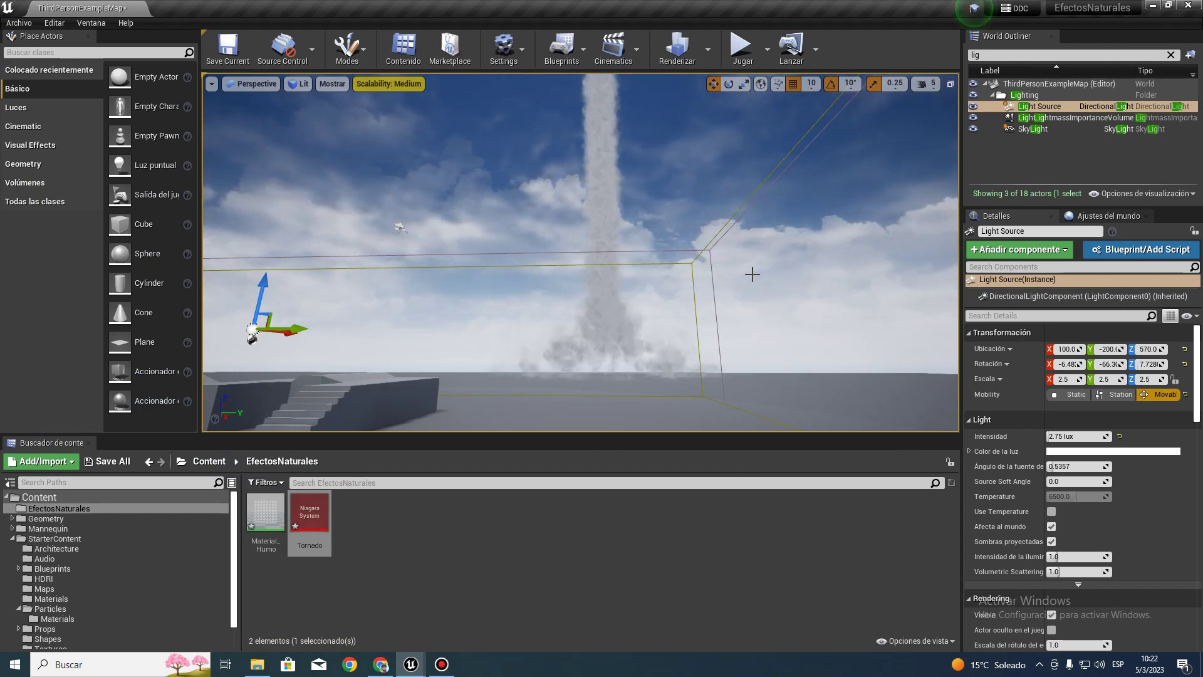
pyautogui.click(411, 664)
# Set Vortex Force amount to 5000 and Influence Falloff to 8000, then save the Tornado system.
pyautogui.click(483, 602)
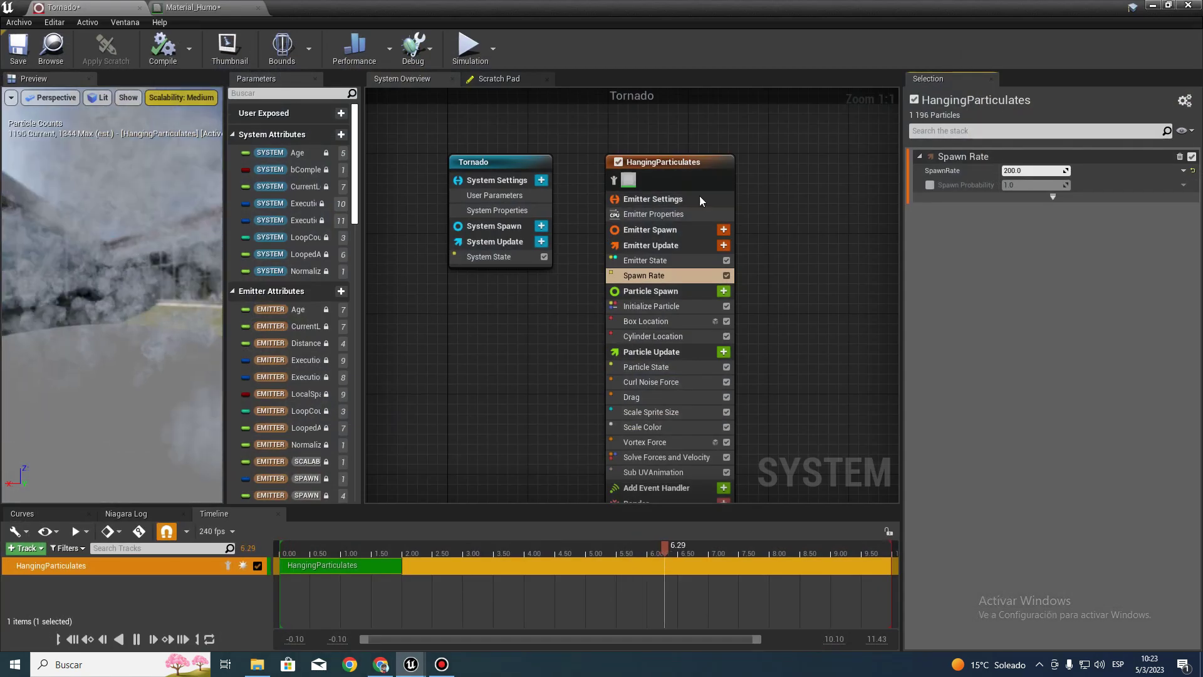
pyautogui.click(656, 441)
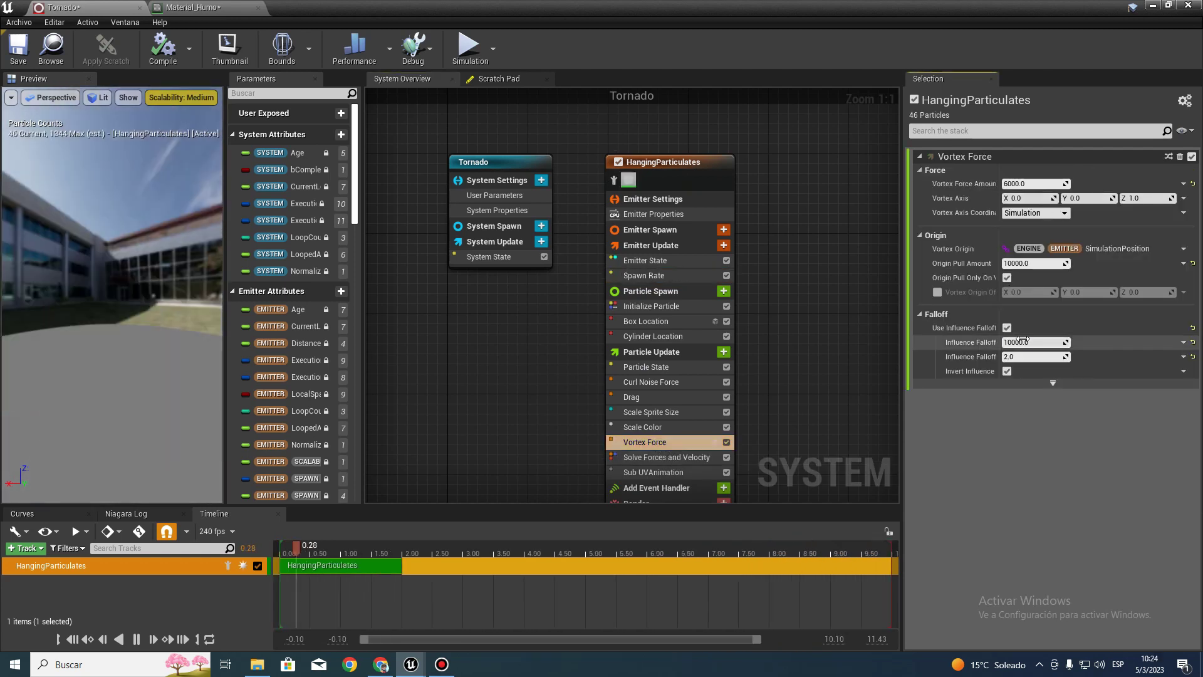
pyautogui.press('Return')
pyautogui.click(1031, 183)
pyautogui.write('500')
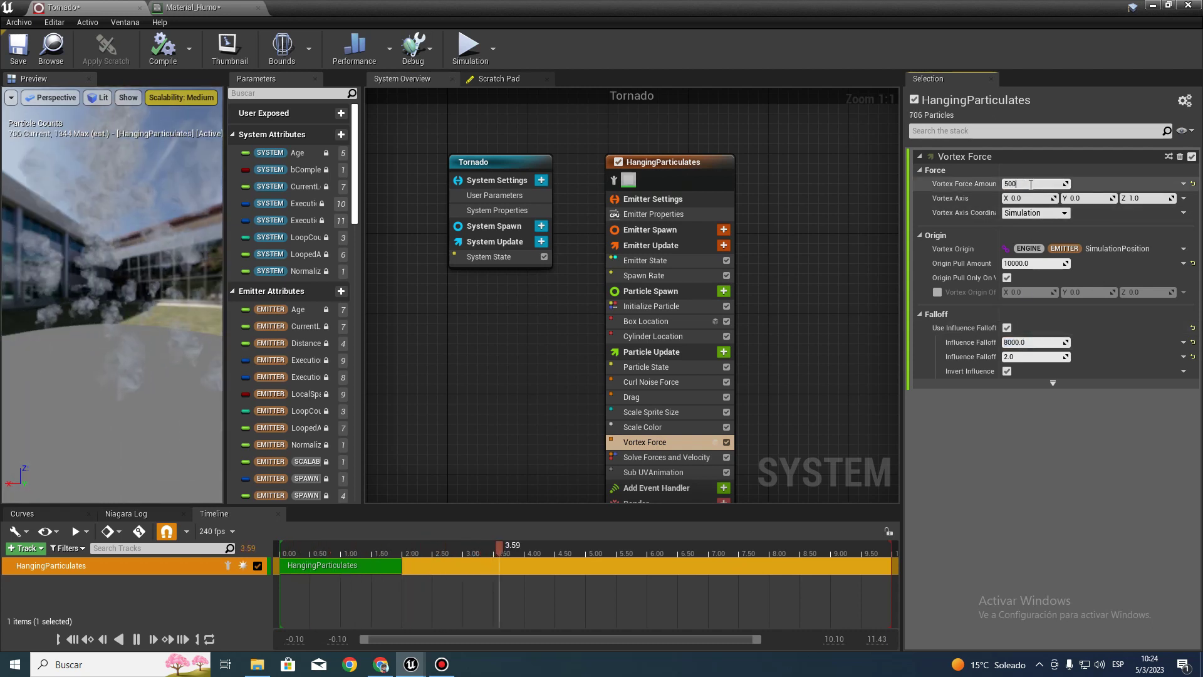
pyautogui.write('0.0')
pyautogui.press('Return')
pyautogui.click(18, 49)
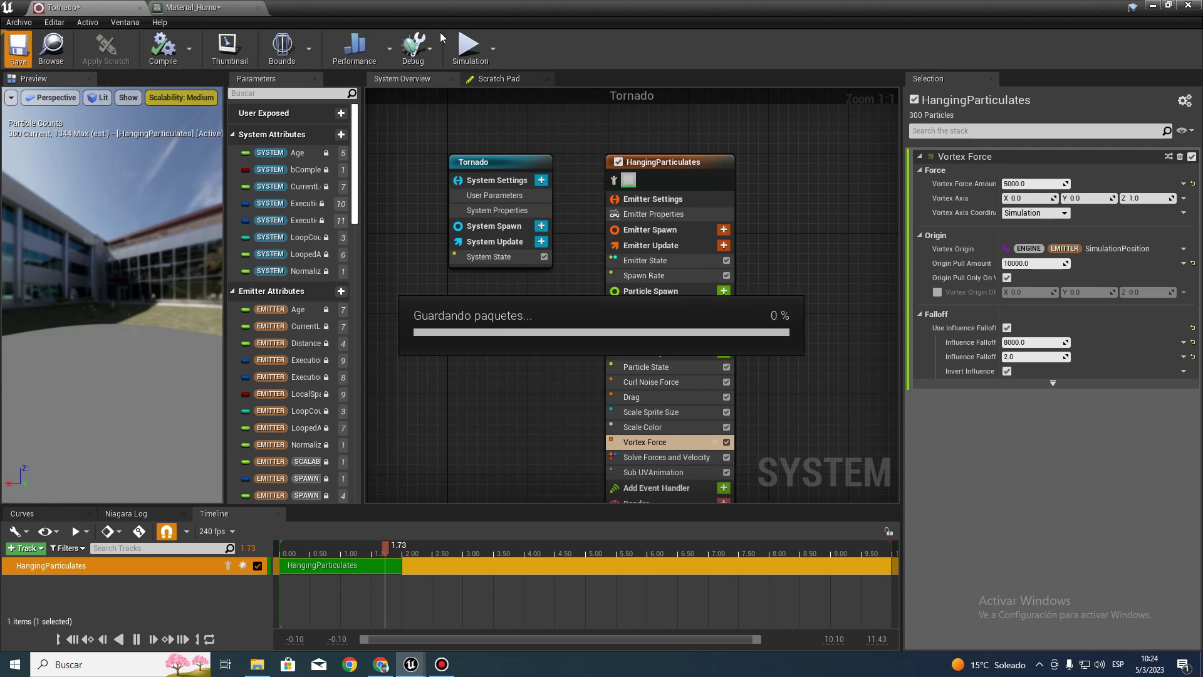
pyautogui.click(1152, 5)
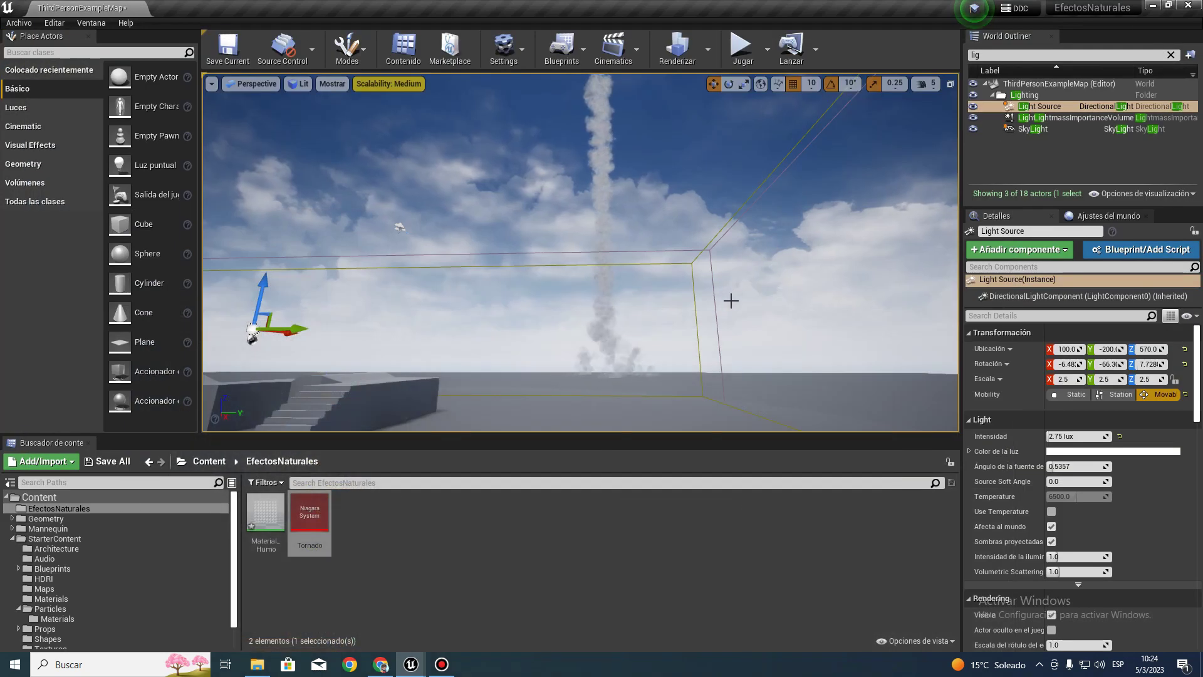
# Tilt the level view up to check the tornado's top, then bring back the Tornado editor.
pyautogui.moveTo(725, 320)
pyautogui.mouseDown(button='right')
pyautogui.moveTo(720, 264)
pyautogui.moveTo(721, 326)
pyautogui.mouseUp(button='right')
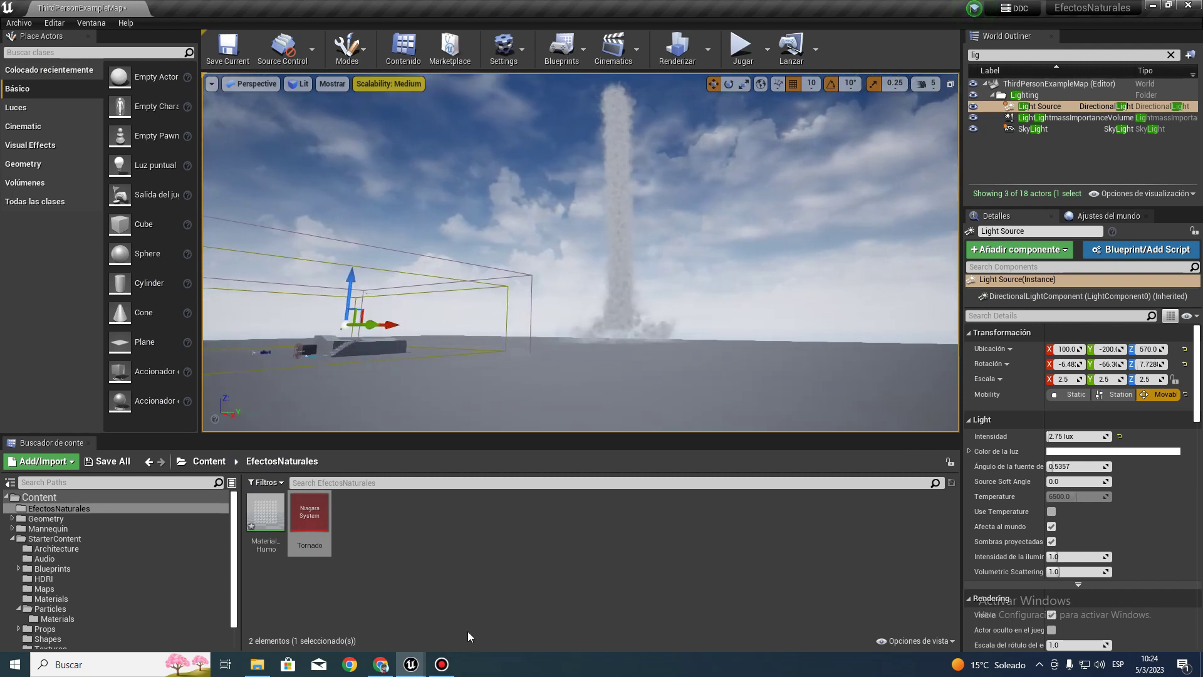
pyautogui.moveTo(413, 665)
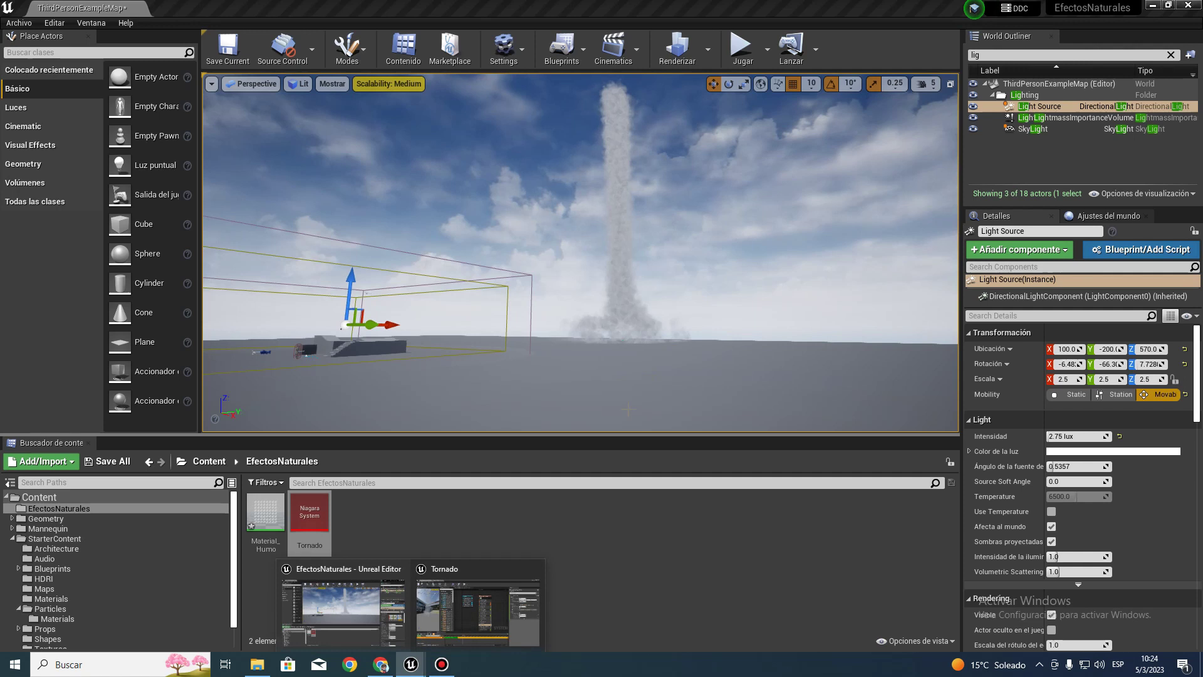
pyautogui.click(506, 571)
pyautogui.moveTo(739, 368); pyautogui.dragTo(675, 346, button='right')
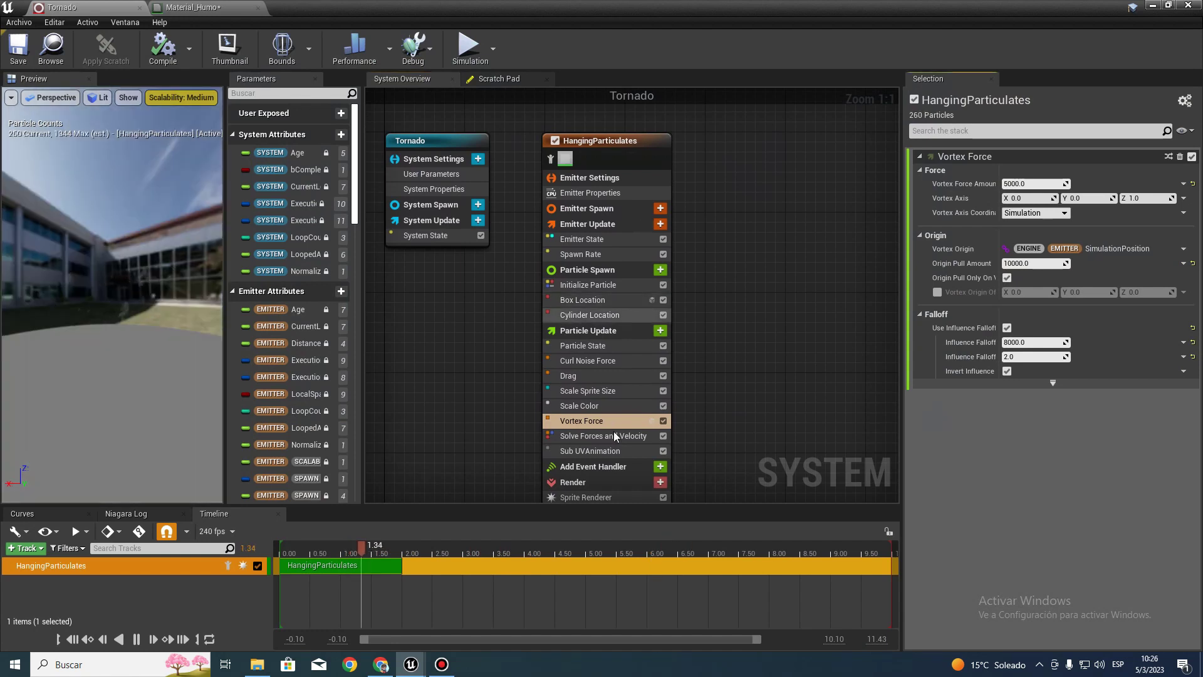
# Enable Vortex Origin Offset with Z at 7000 and switch to the level to view it.
pyautogui.click(937, 292)
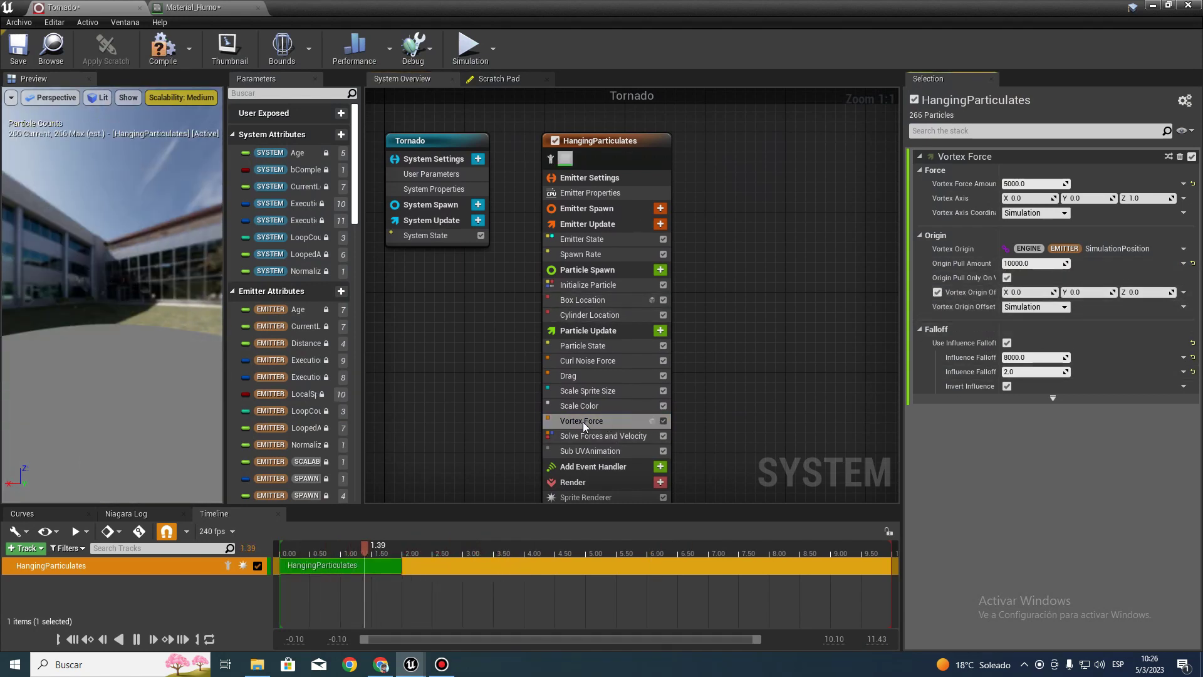
pyautogui.click(1140, 292)
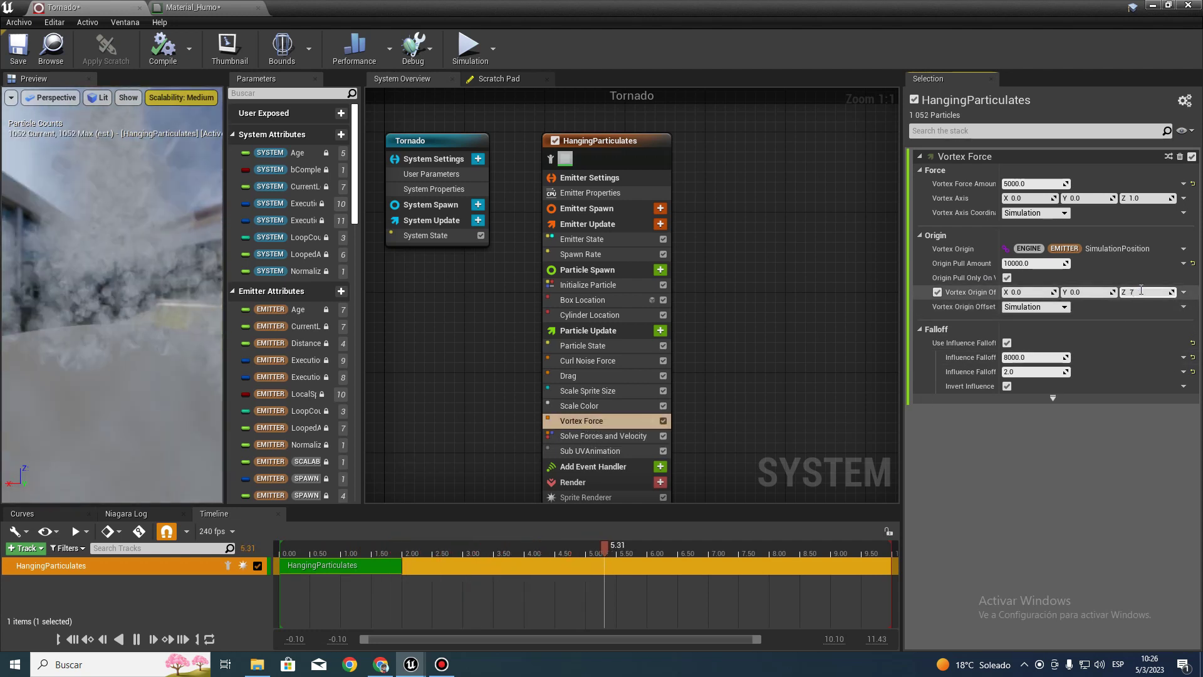
pyautogui.write('7000')
pyautogui.press('Return')
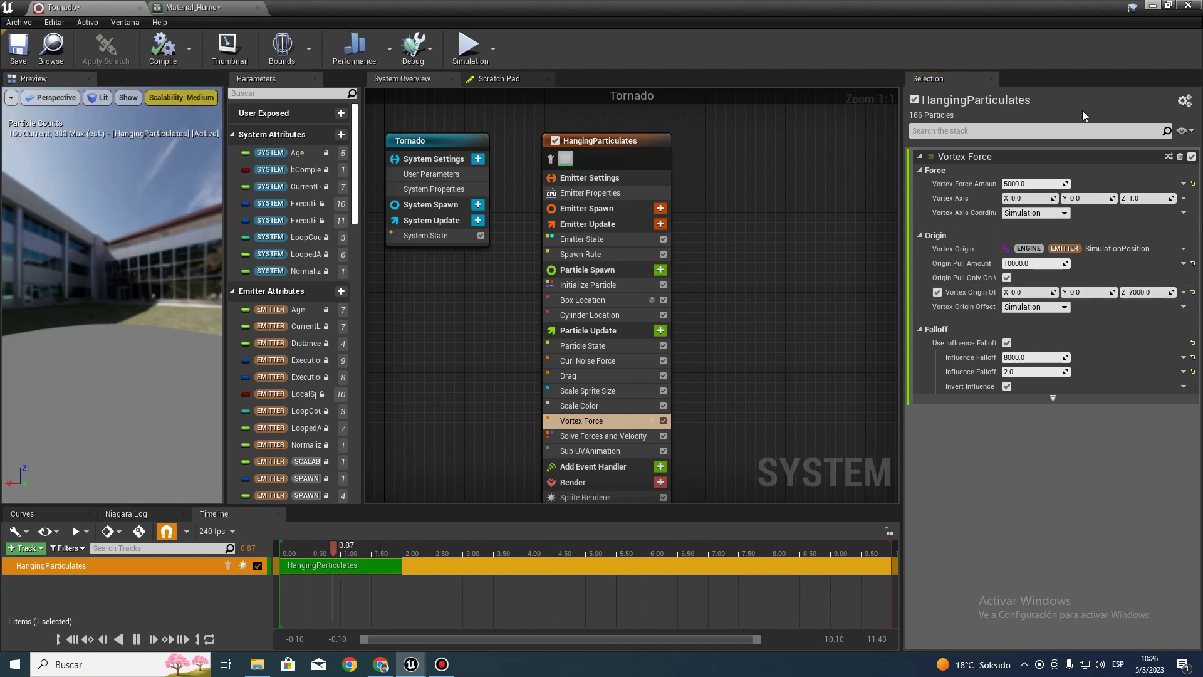
pyautogui.hotkey('alt', 'Tab')
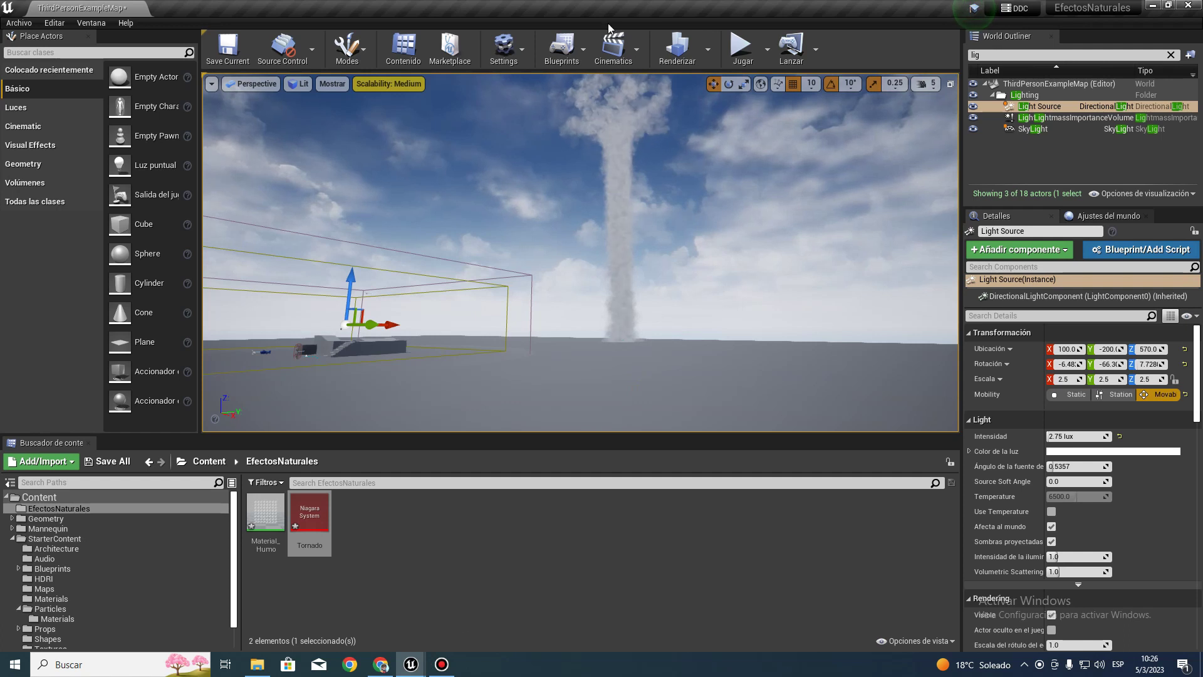
# Tilt the view up and down to inspect the taller tornado, then return to the Tornado editor.
pyautogui.moveTo(626, 151); pyautogui.dragTo(626, 113, button='right')
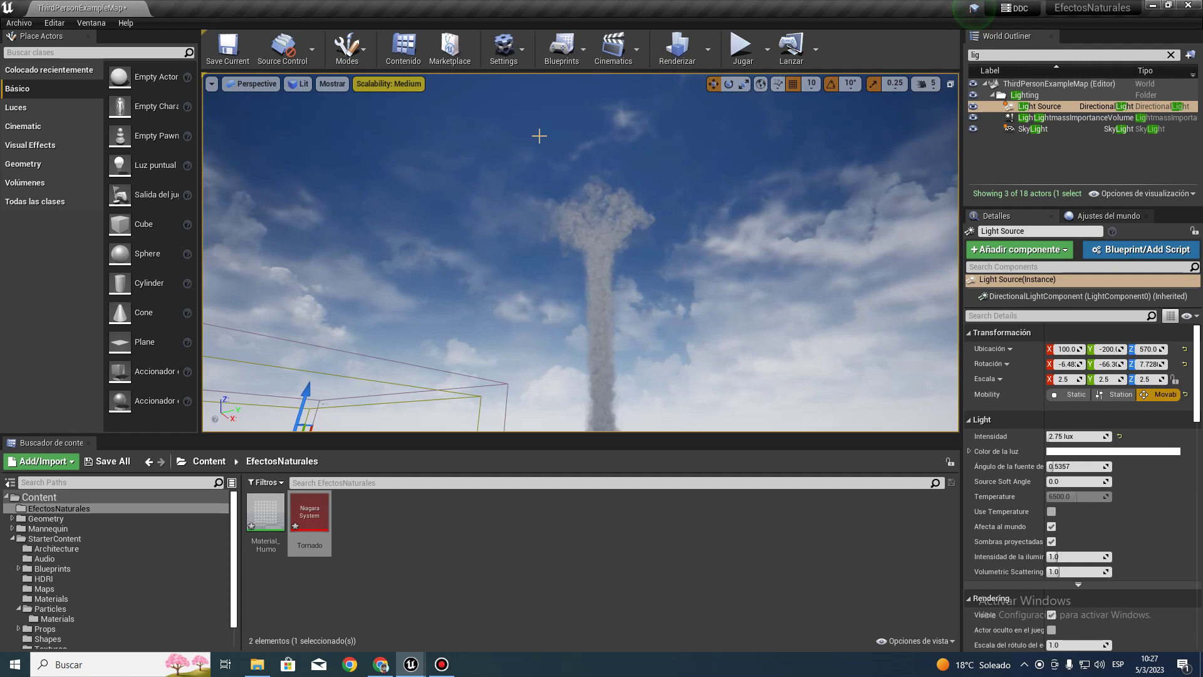
pyautogui.moveTo(548, 278); pyautogui.dragTo(548, 301, button='right')
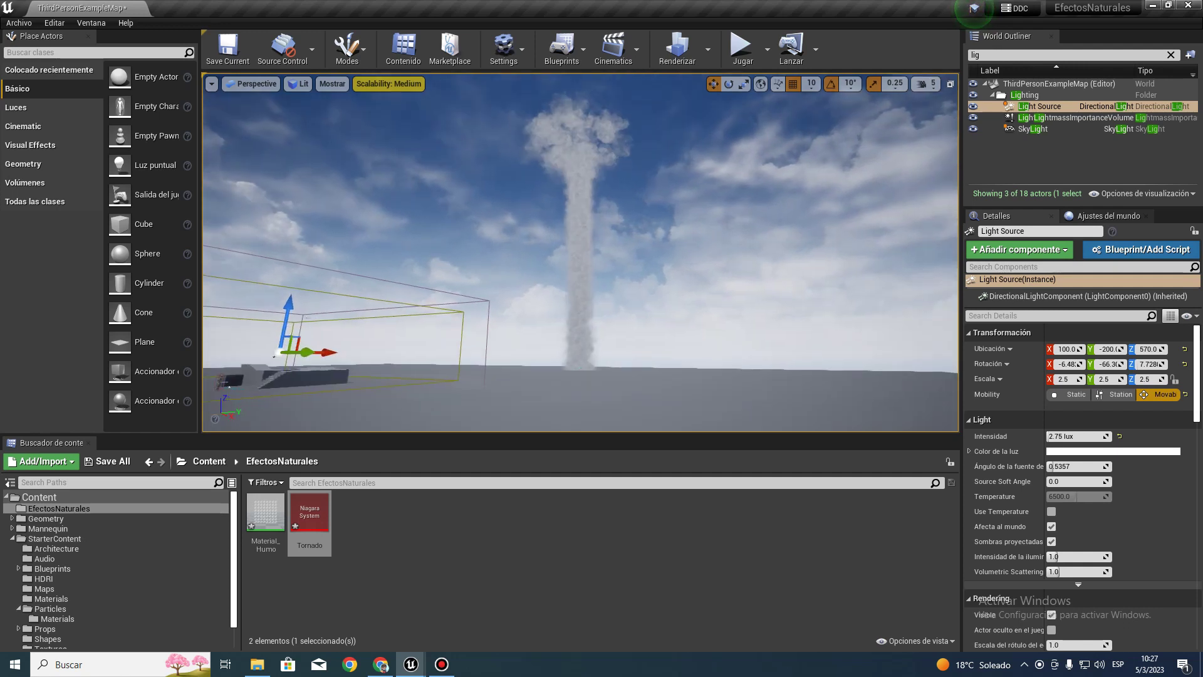
pyautogui.moveTo(414, 654)
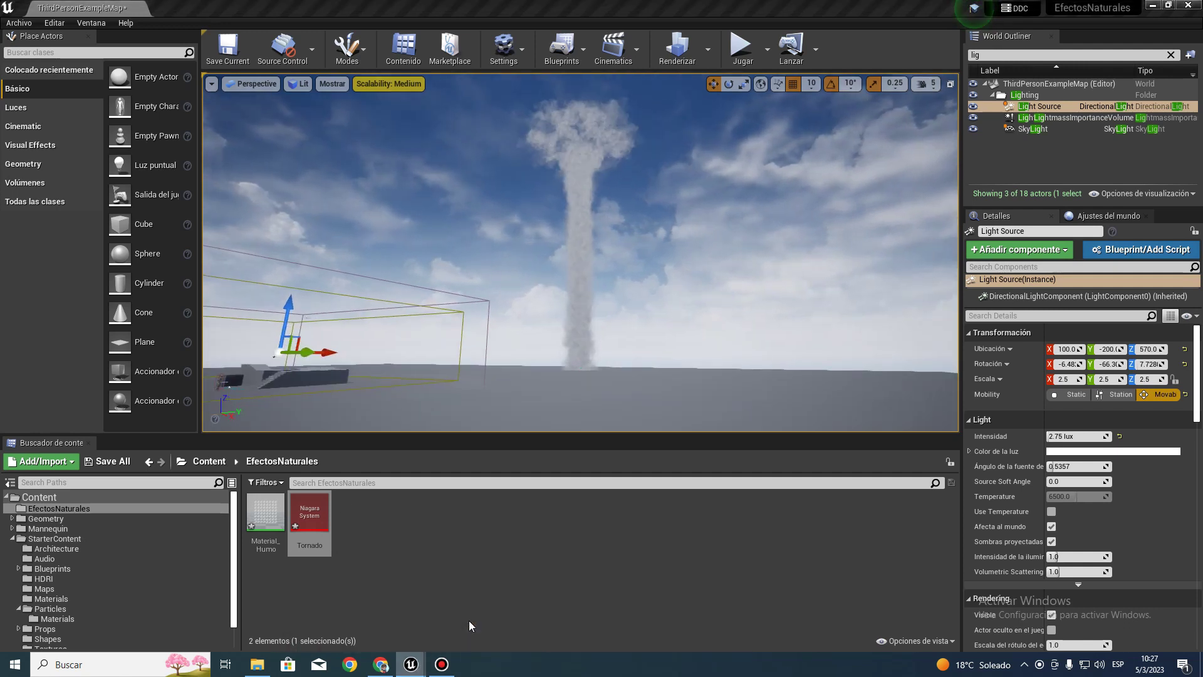
pyautogui.click(476, 608)
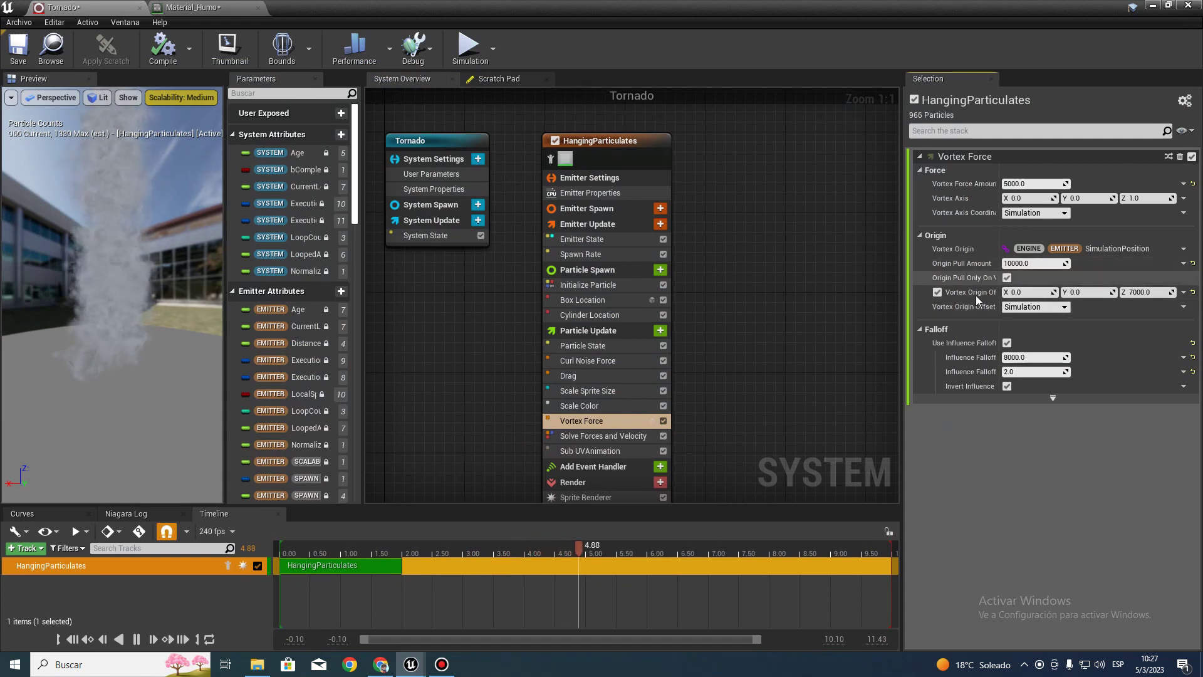
# Make the Vortex Origin Offset a Make Vector whose Z is an Add Float with A = 7000.
pyautogui.click(1185, 295)
pyautogui.write('make')
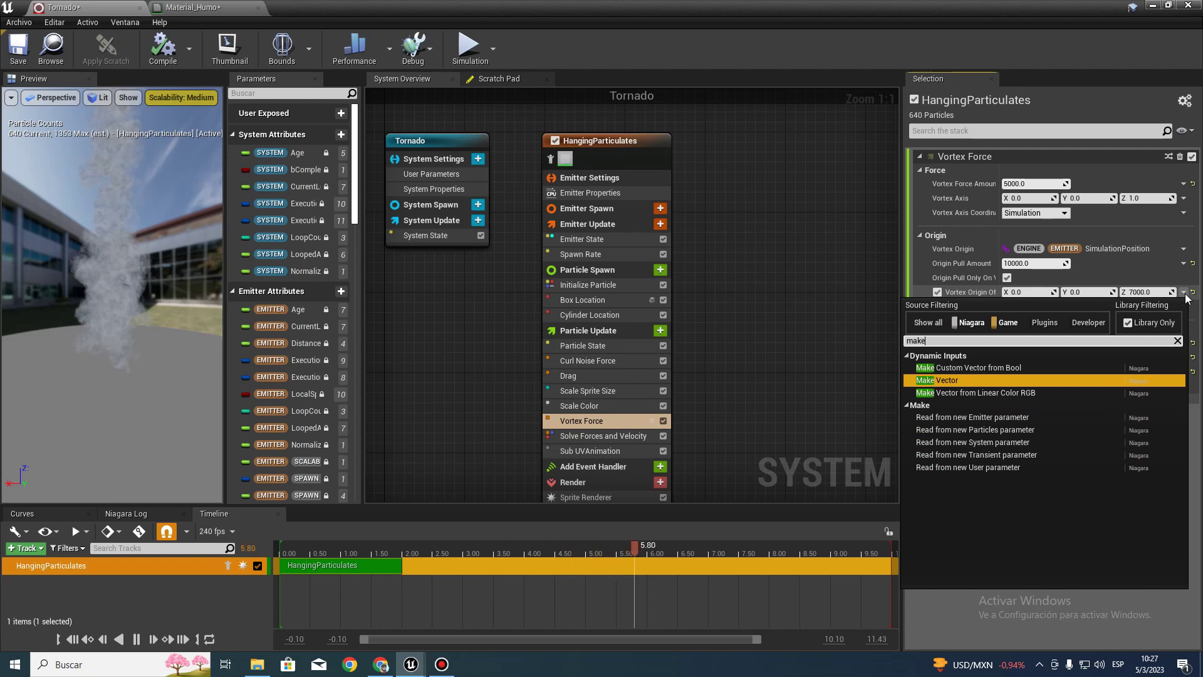
pyautogui.press('Return')
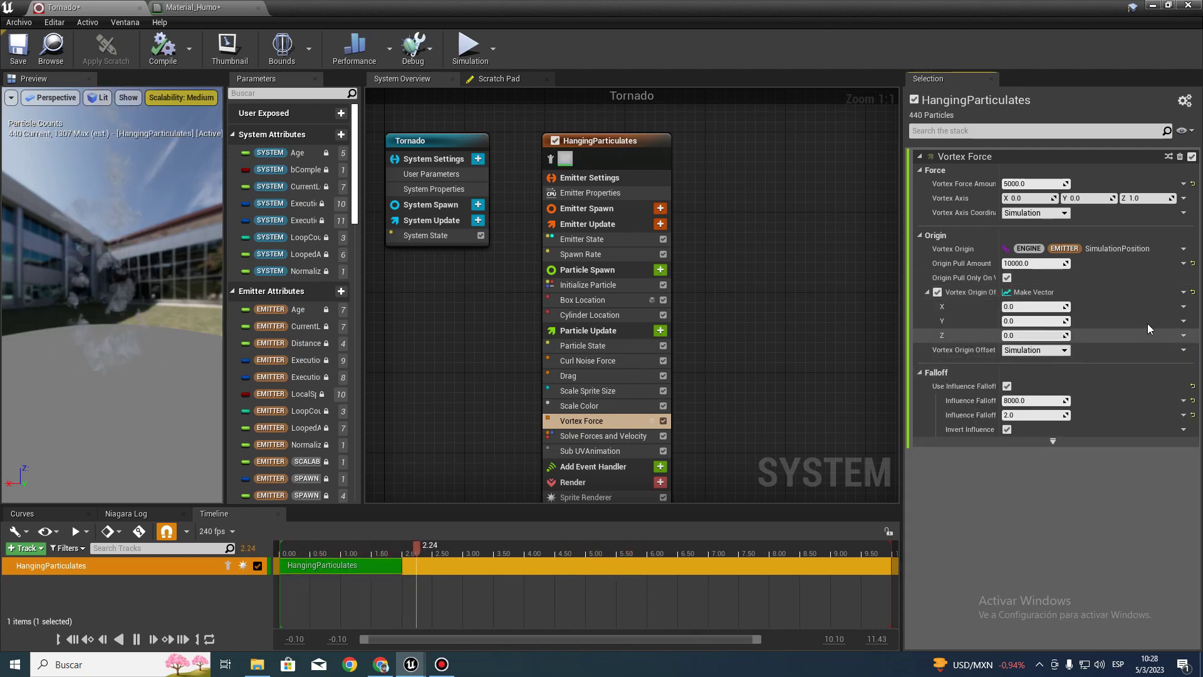
pyautogui.click(1184, 336)
pyautogui.write('add')
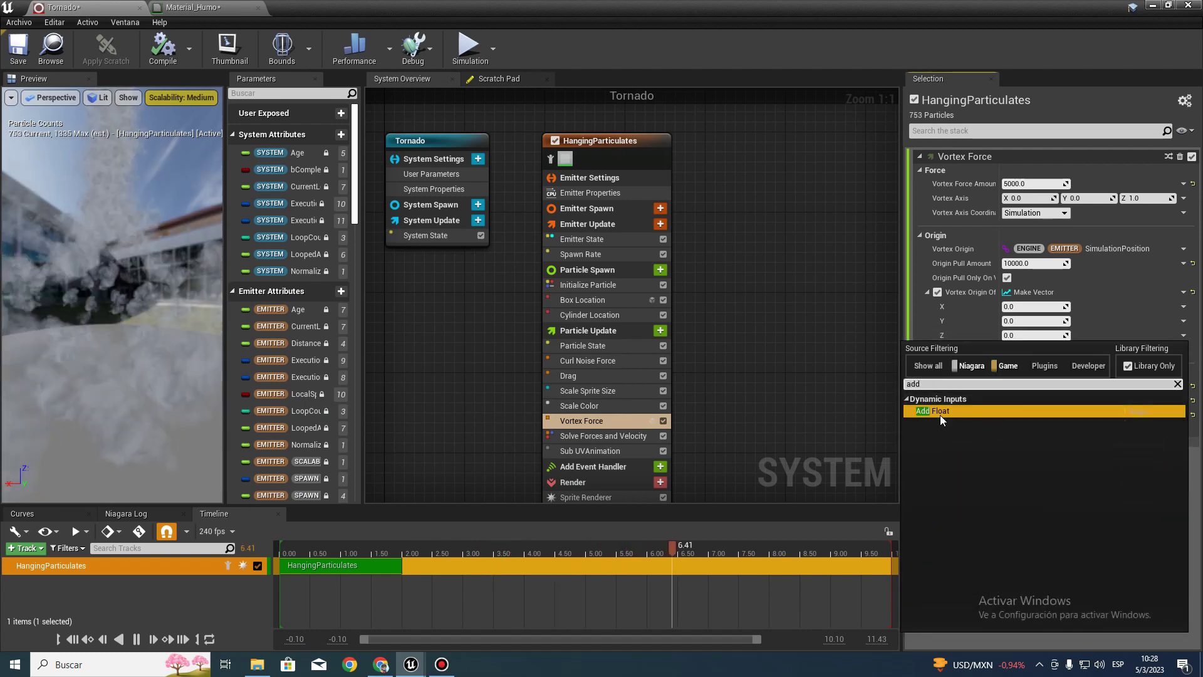
pyautogui.click(940, 415)
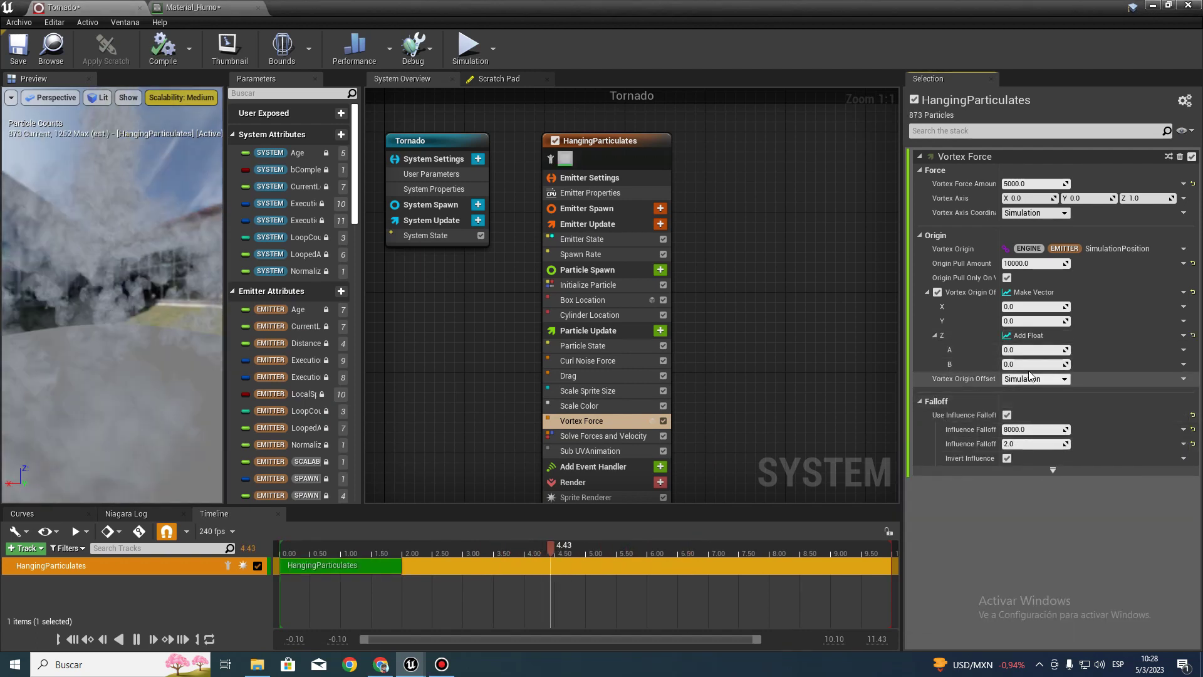
pyautogui.click(1028, 350)
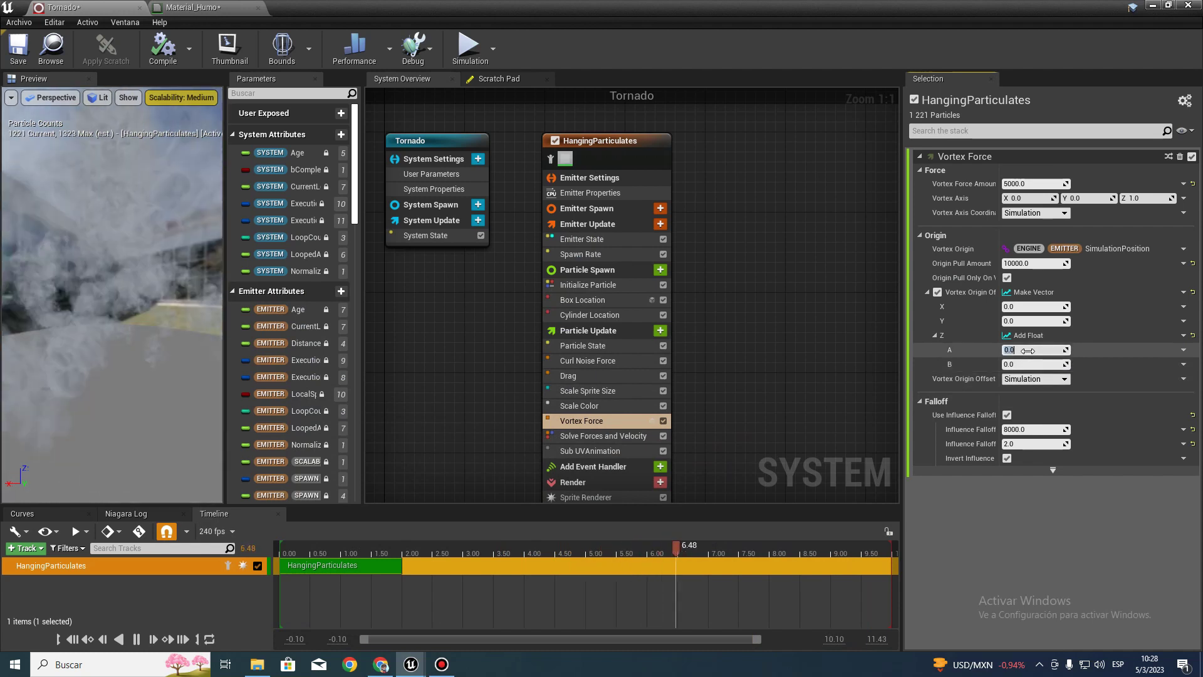
pyautogui.write('7000')
pyautogui.press('Return')
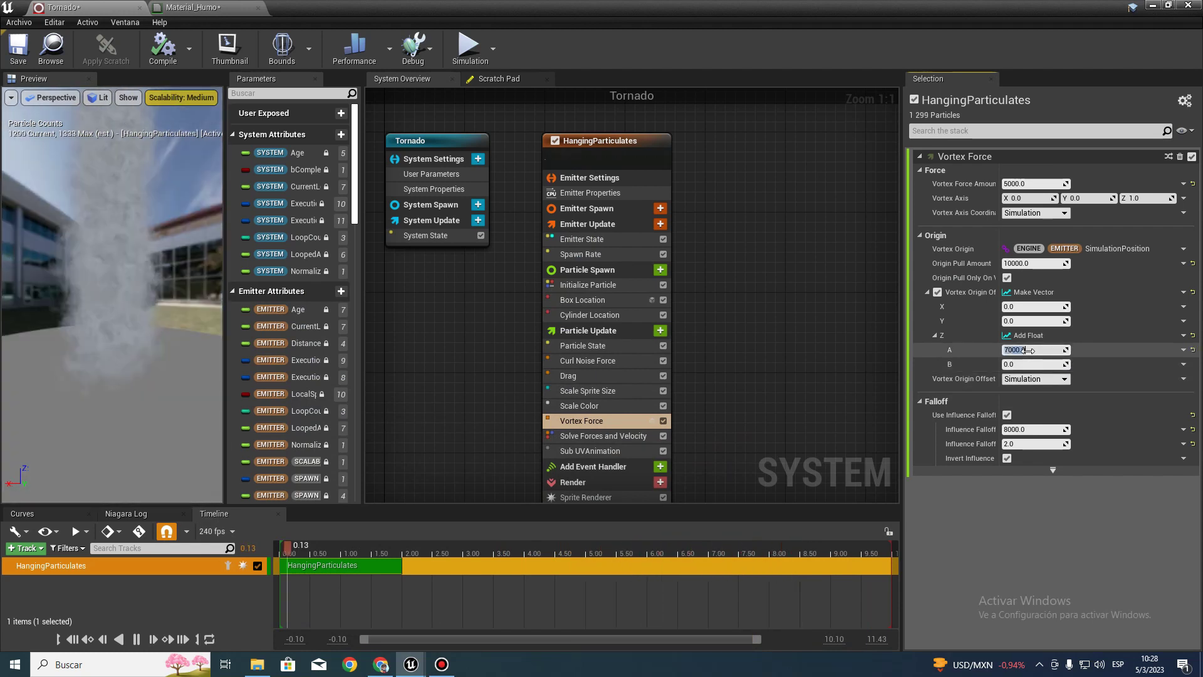
# Set the Add Float's B input to a Sine function.
pyautogui.click(1186, 366)
pyautogui.write('si')
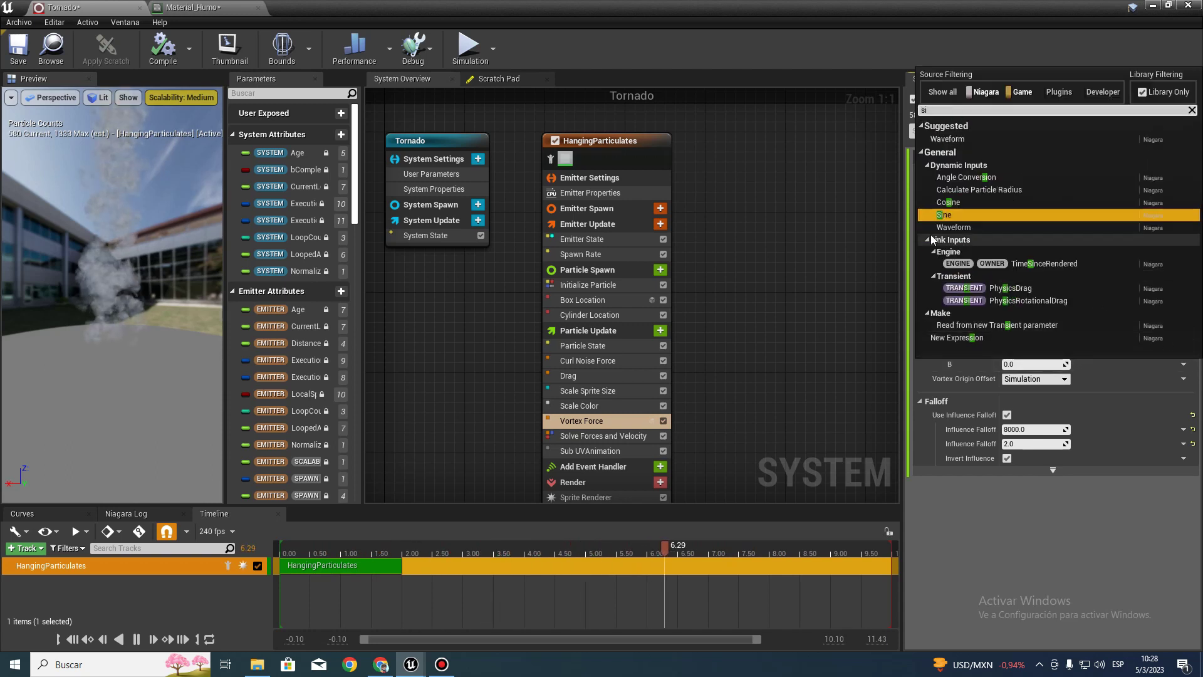
pyautogui.click(950, 217)
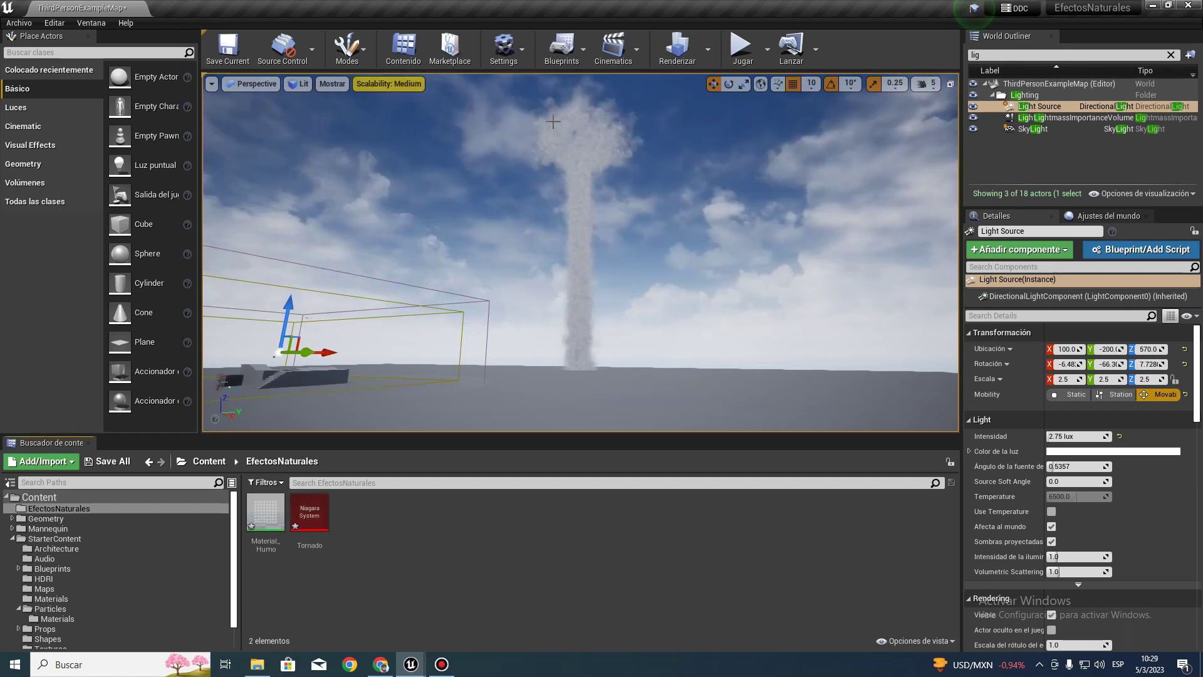
# Set the Sine's Period to 40 and Scale to 1000, then recompile the Tornado system.
pyautogui.moveTo(411, 663)
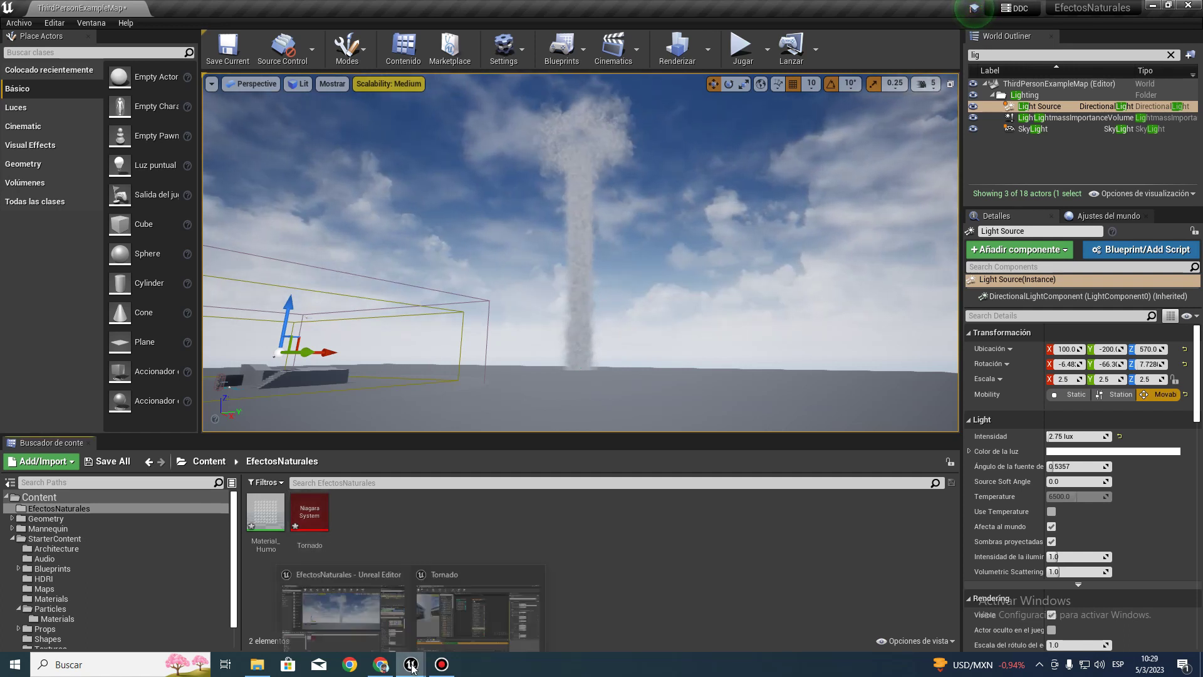
pyautogui.click(475, 626)
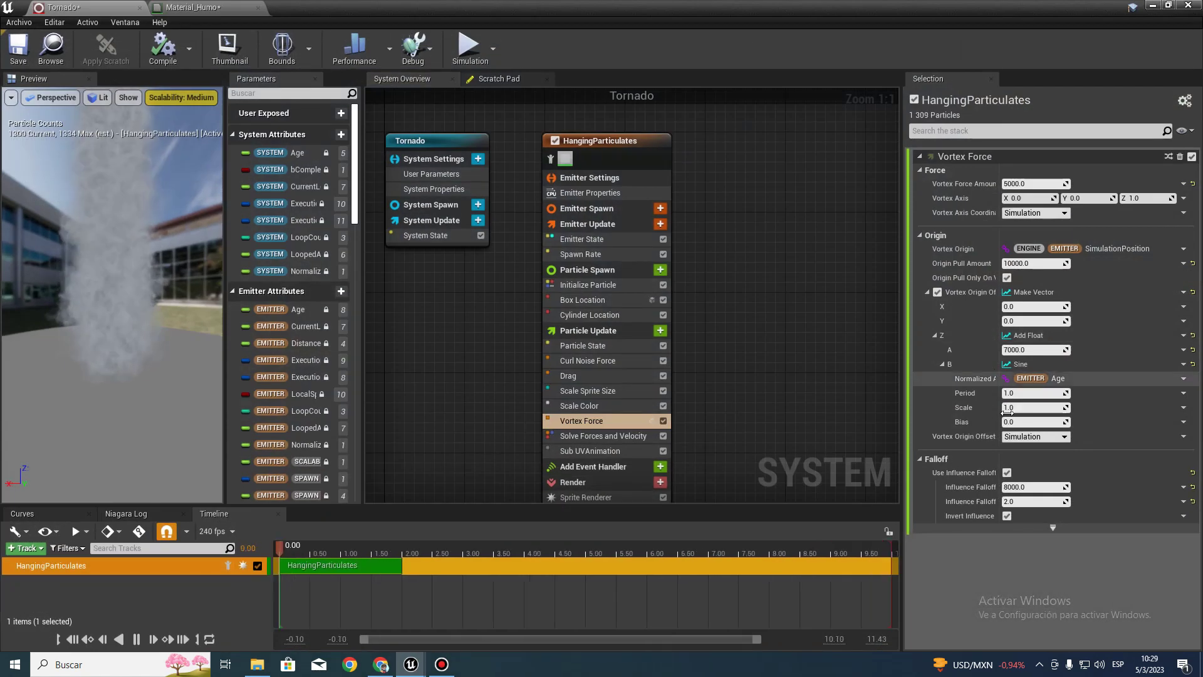
pyautogui.click(1018, 393)
pyautogui.write('40')
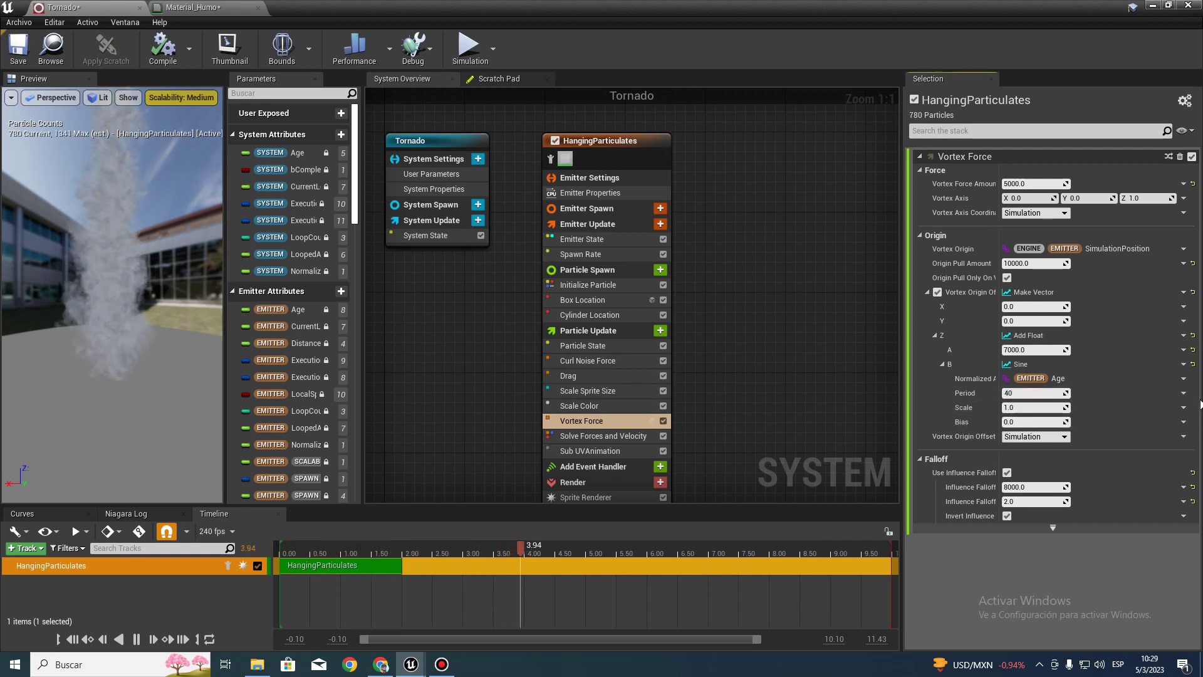
pyautogui.click(1024, 407)
pyautogui.write('100')
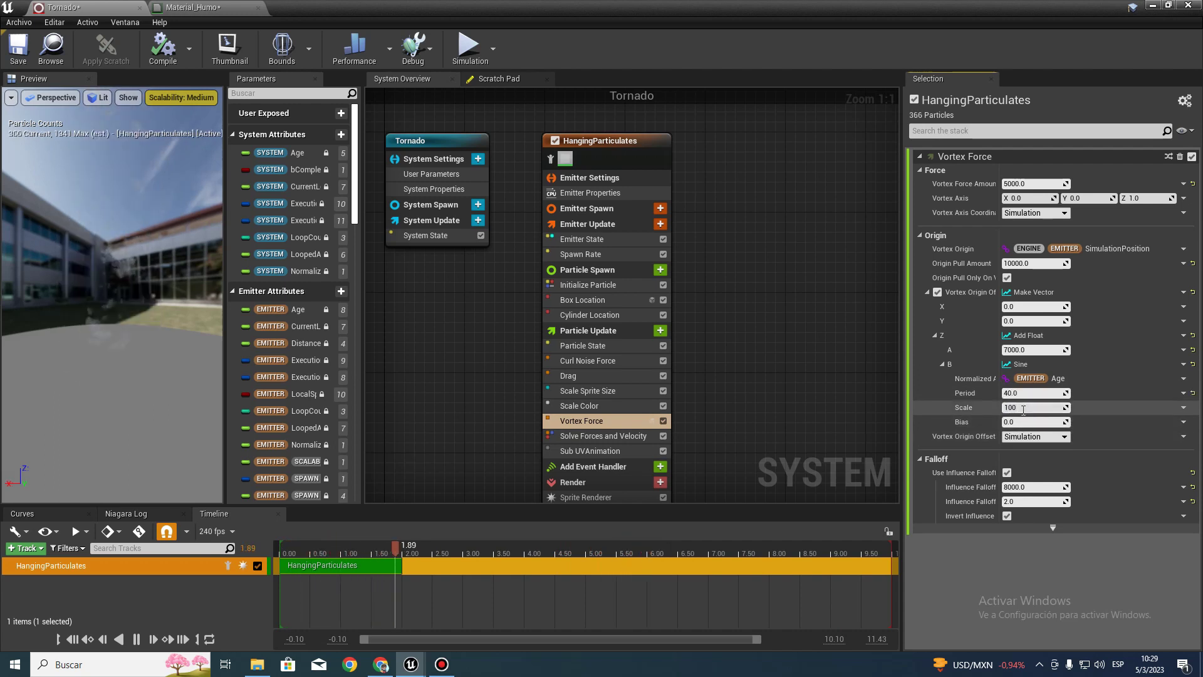
pyautogui.write('0')
pyautogui.press('Return')
pyautogui.click(168, 49)
pyautogui.click(1157, 5)
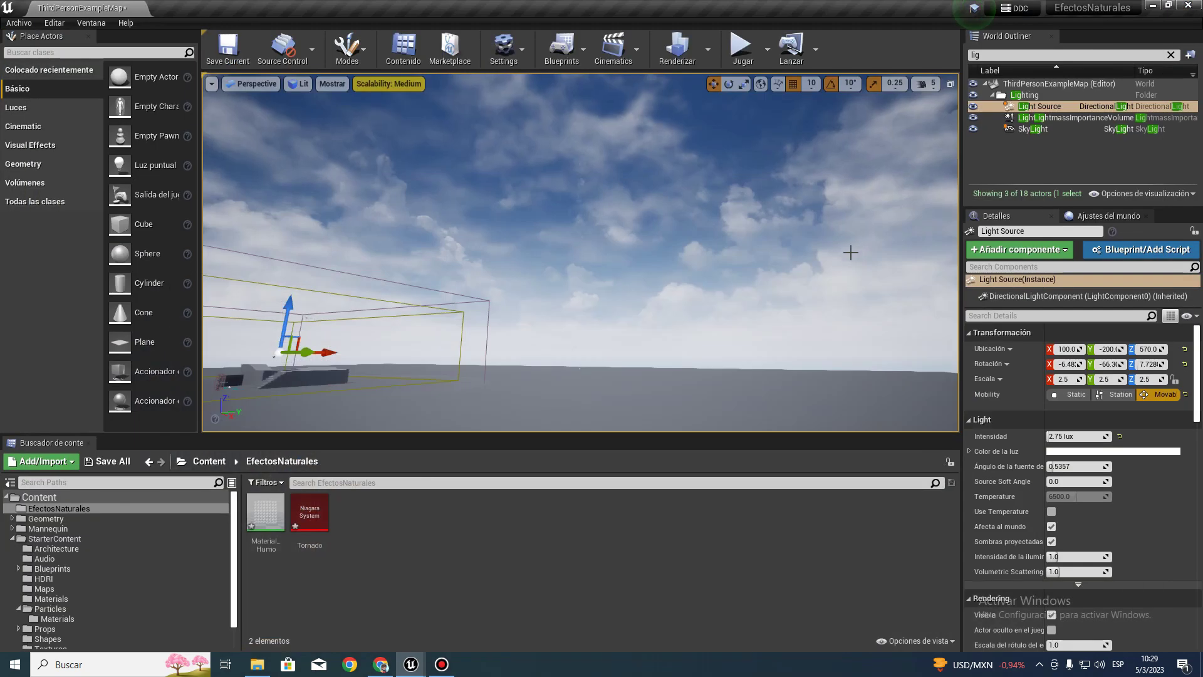
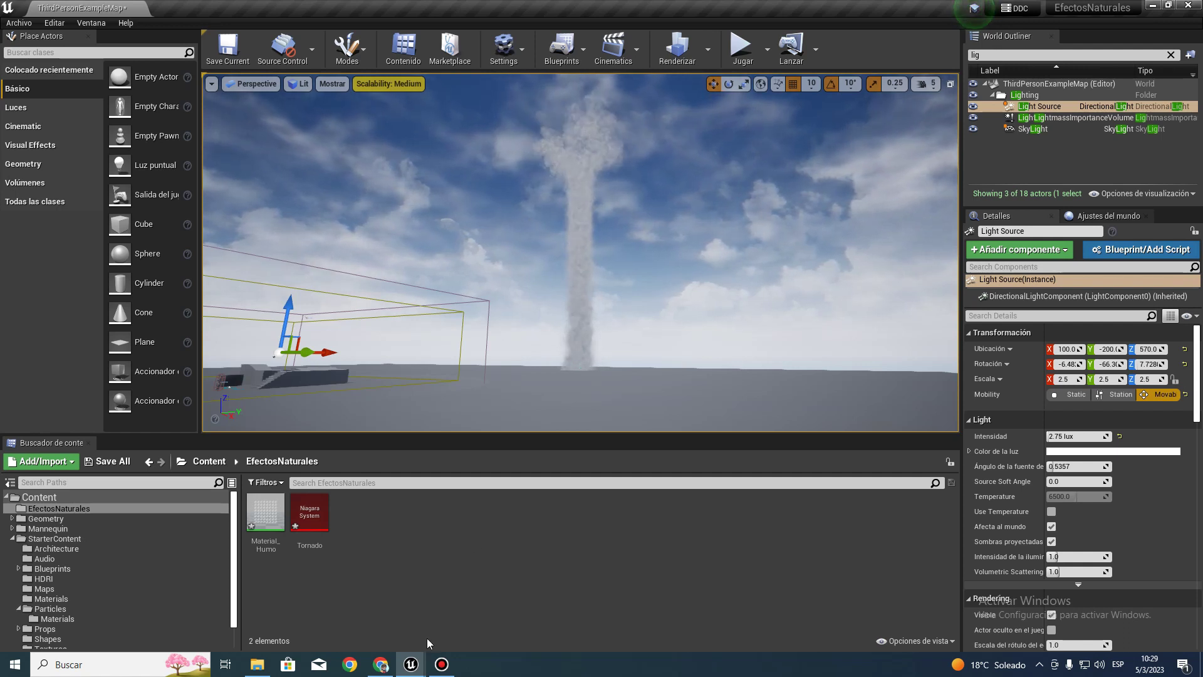
# Set the Vortex Force influence falloff to 10000 in the Tornado editor.
pyautogui.moveTo(411, 664)
pyautogui.click(461, 626)
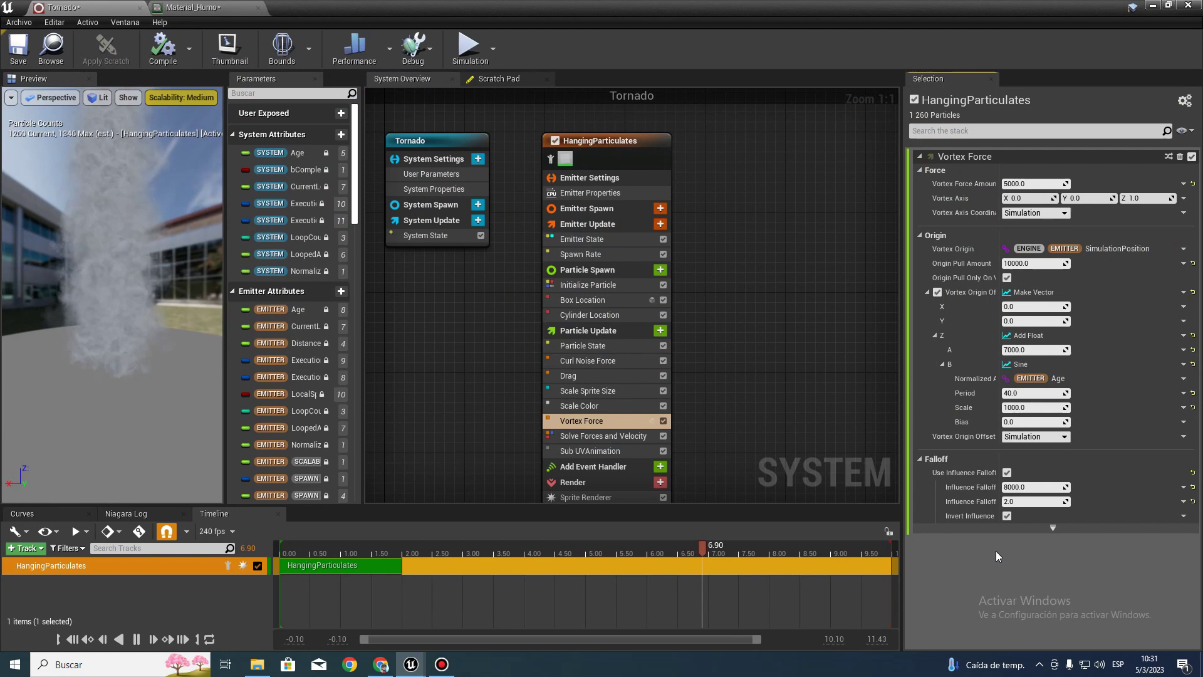
pyautogui.click(1024, 486)
pyautogui.write('100')
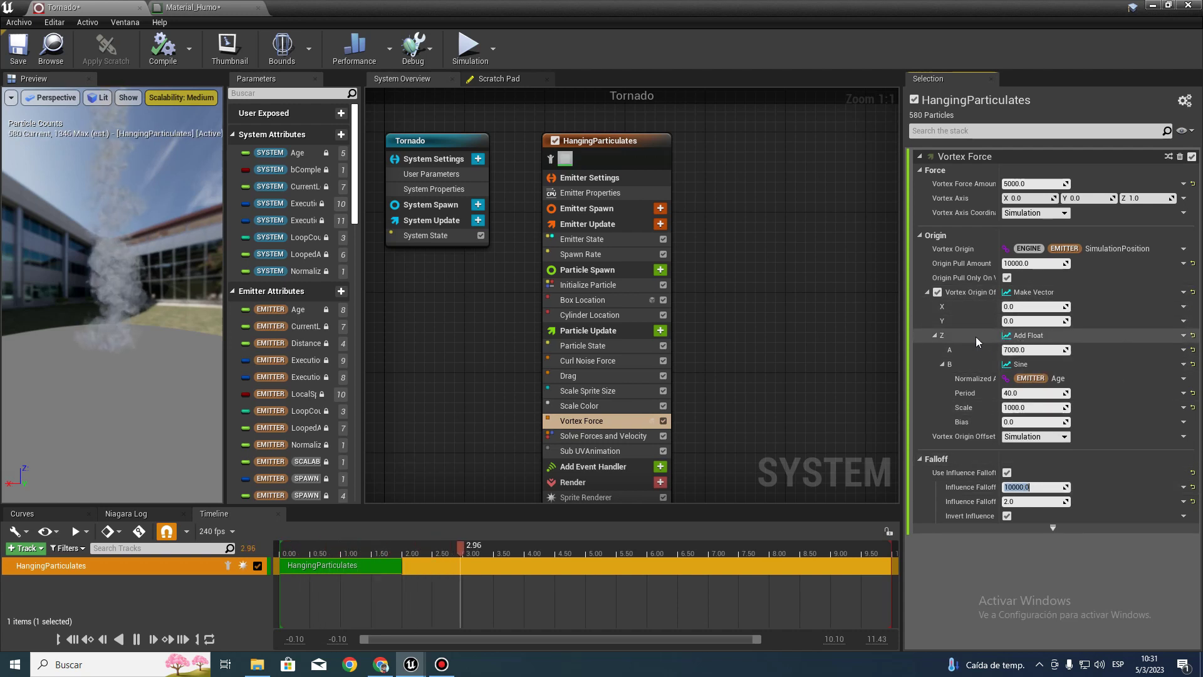
# Copy the Z origin's sine setup onto the X origin and set its base offset to 100.
pyautogui.rightClick(949, 340)
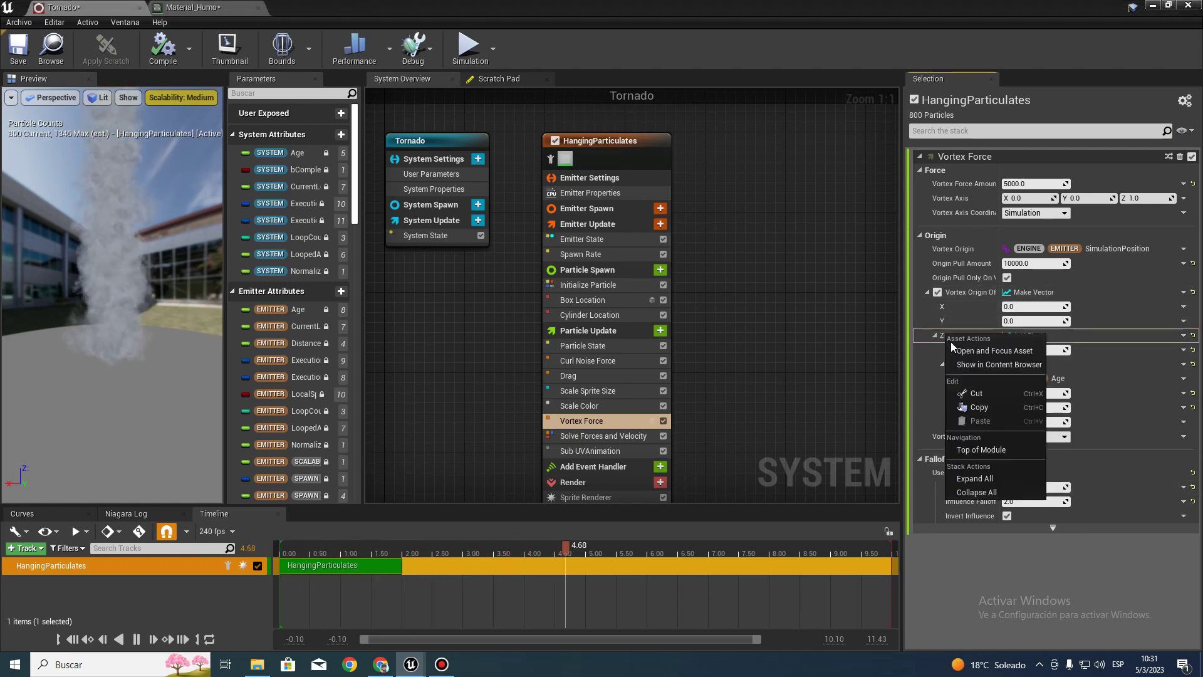
pyautogui.click(978, 408)
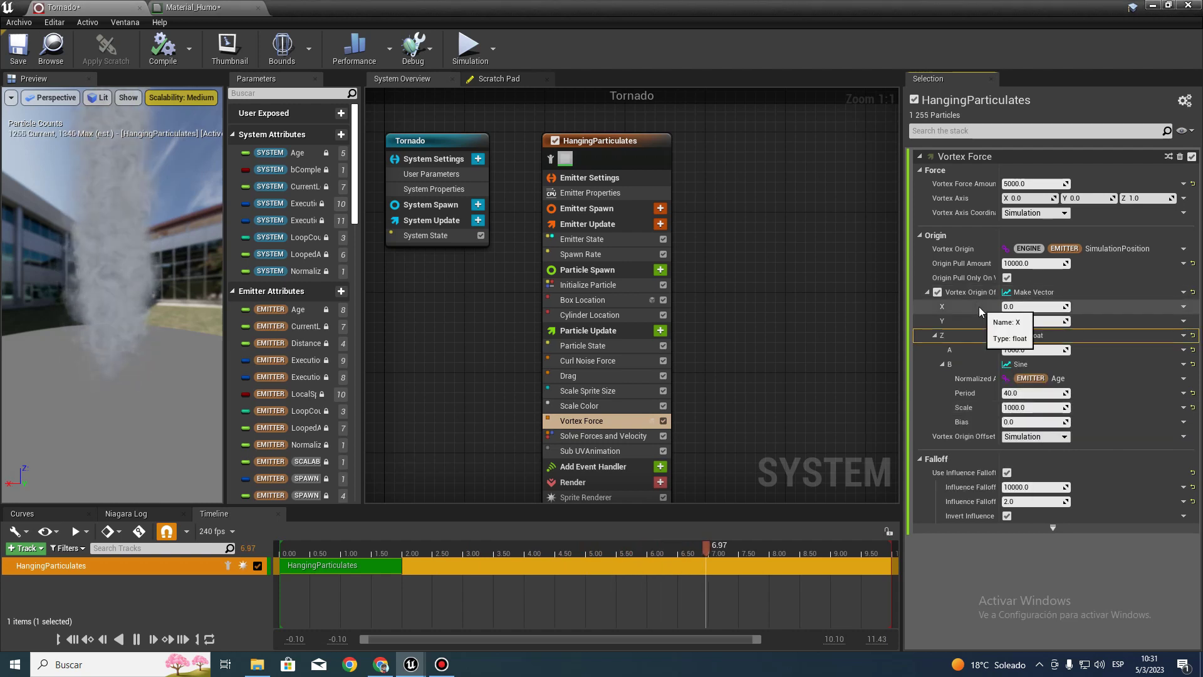
pyautogui.rightClick(979, 306)
pyautogui.click(1008, 391)
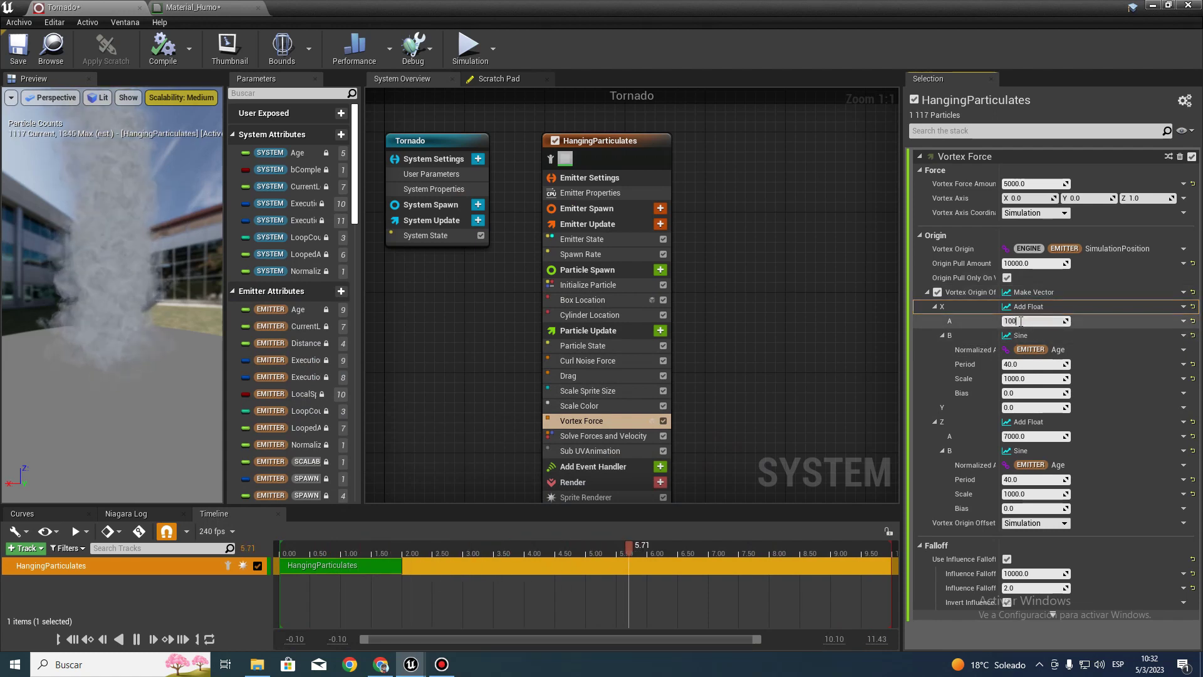
pyautogui.press('Return')
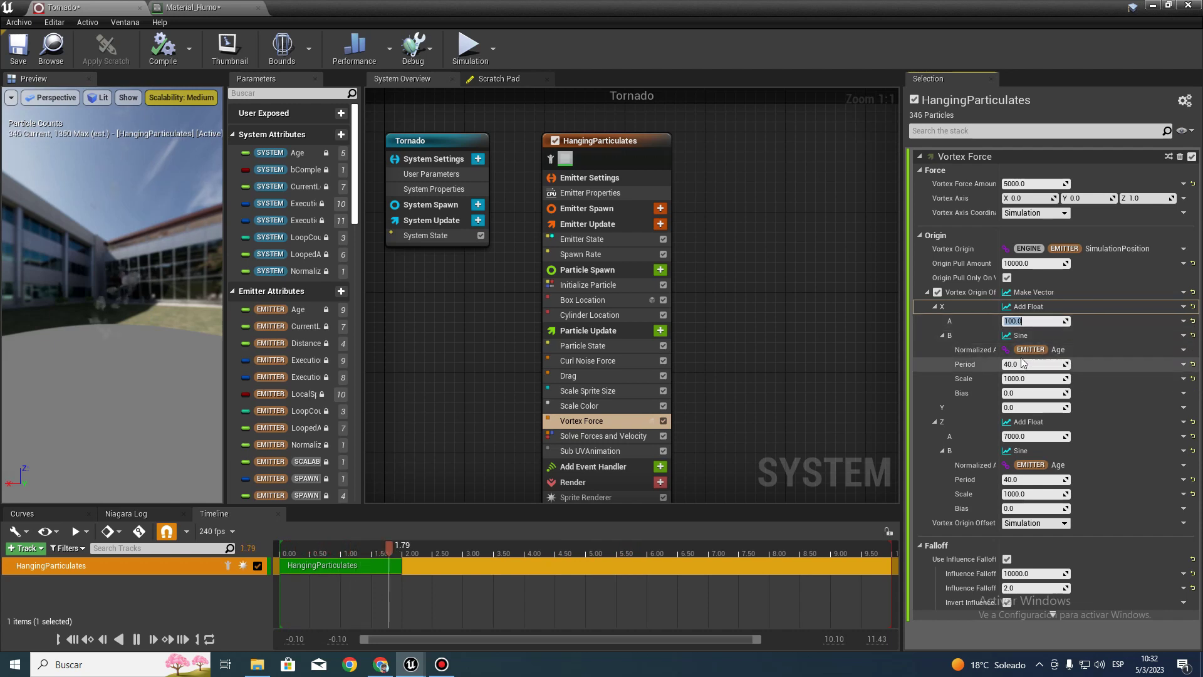
# Give the X origin's sine a period of 20 and a scale of 500.
pyautogui.write('20')
pyautogui.press('Return')
pyautogui.click(1021, 379)
pyautogui.write('700')
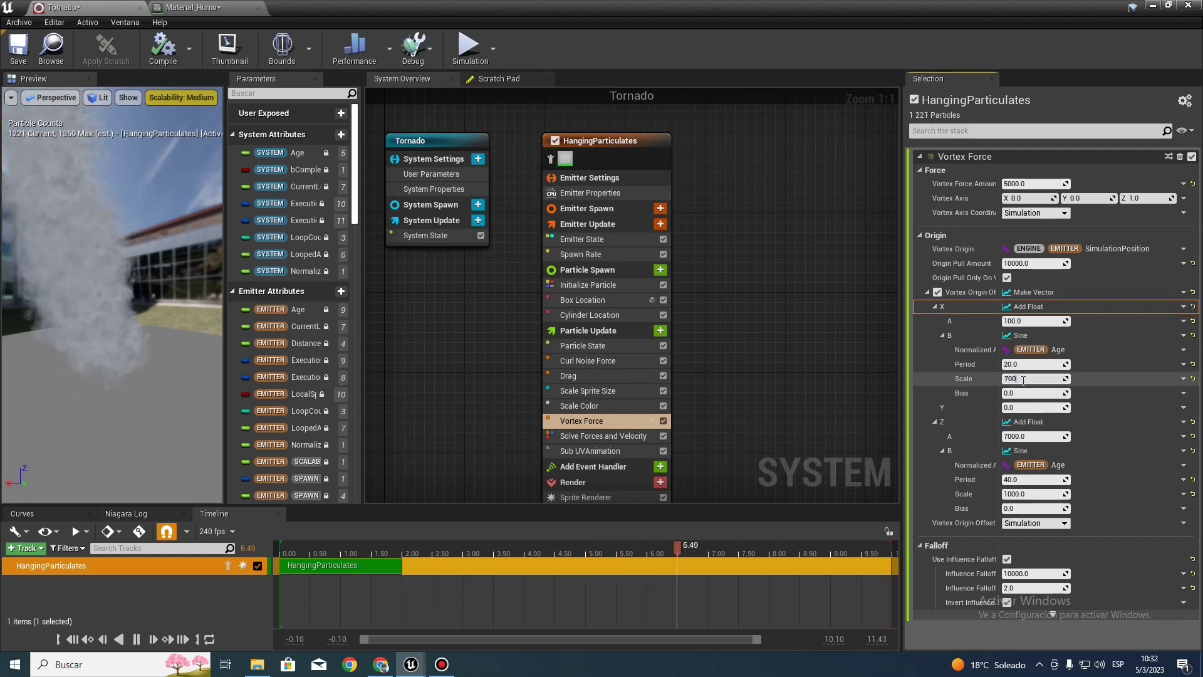
pyautogui.press('Return')
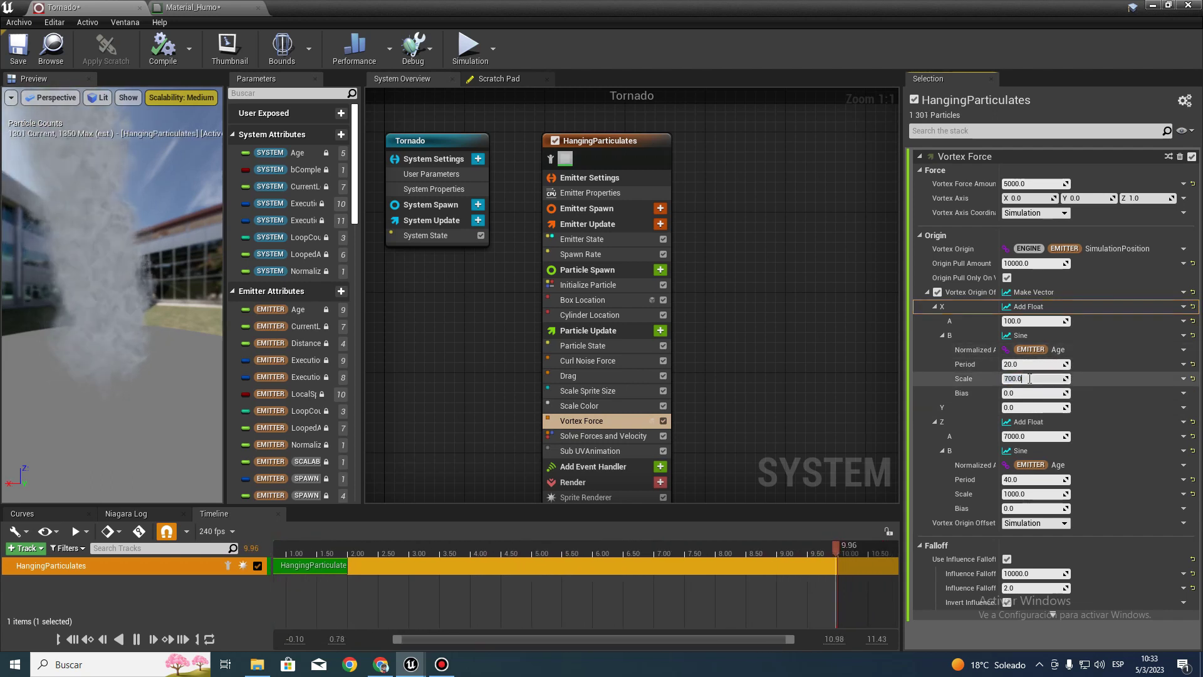
pyautogui.write('500')
pyautogui.press('Return')
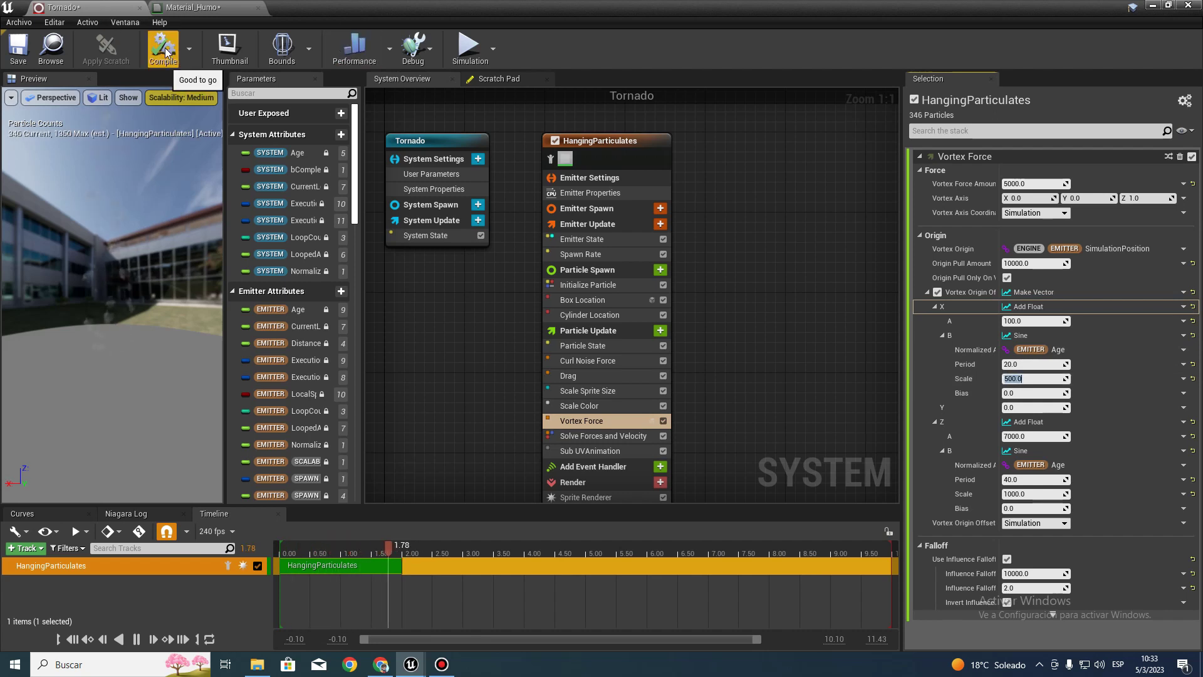
pyautogui.click(1155, 4)
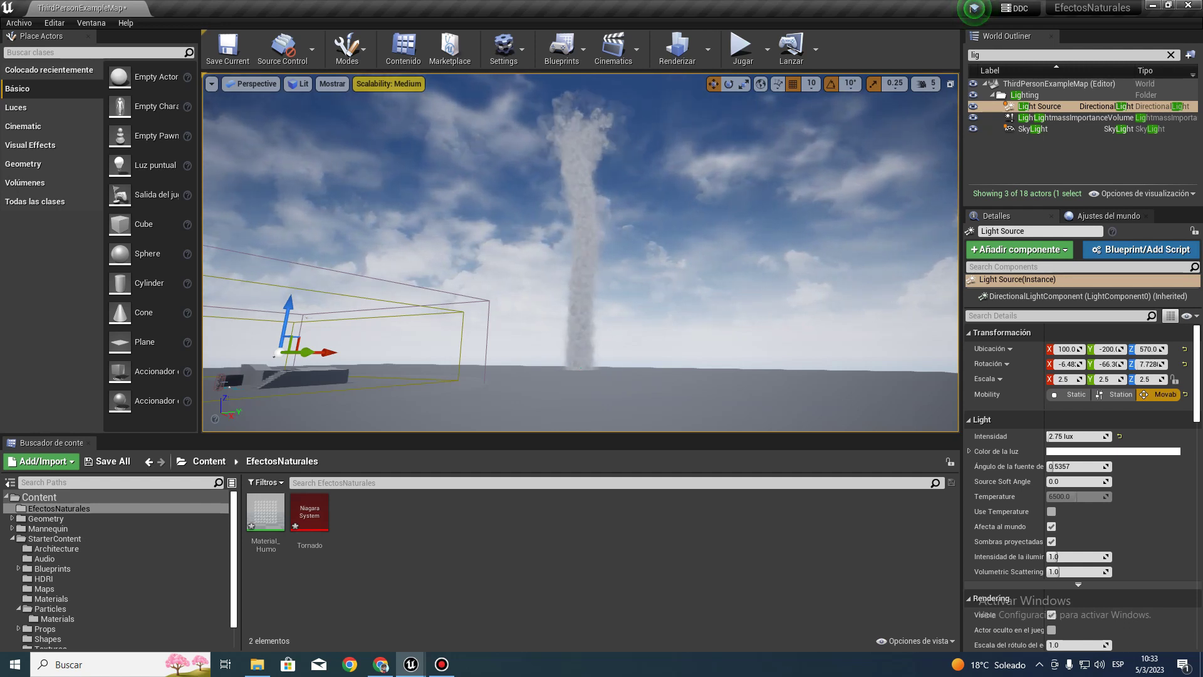
# Copy the X origin's sine sway onto the Y origin input.
pyautogui.press('Up')
pyautogui.moveTo(512, 251); pyautogui.dragTo(512, 259)
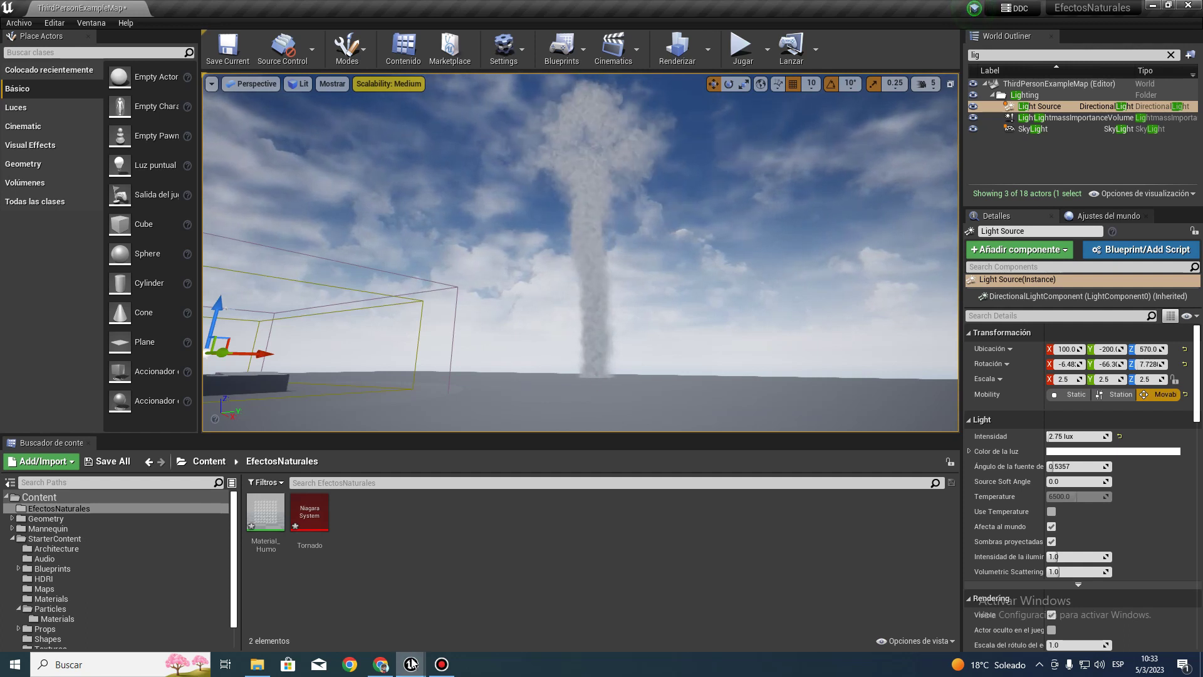
pyautogui.moveTo(410, 663)
pyautogui.click(460, 613)
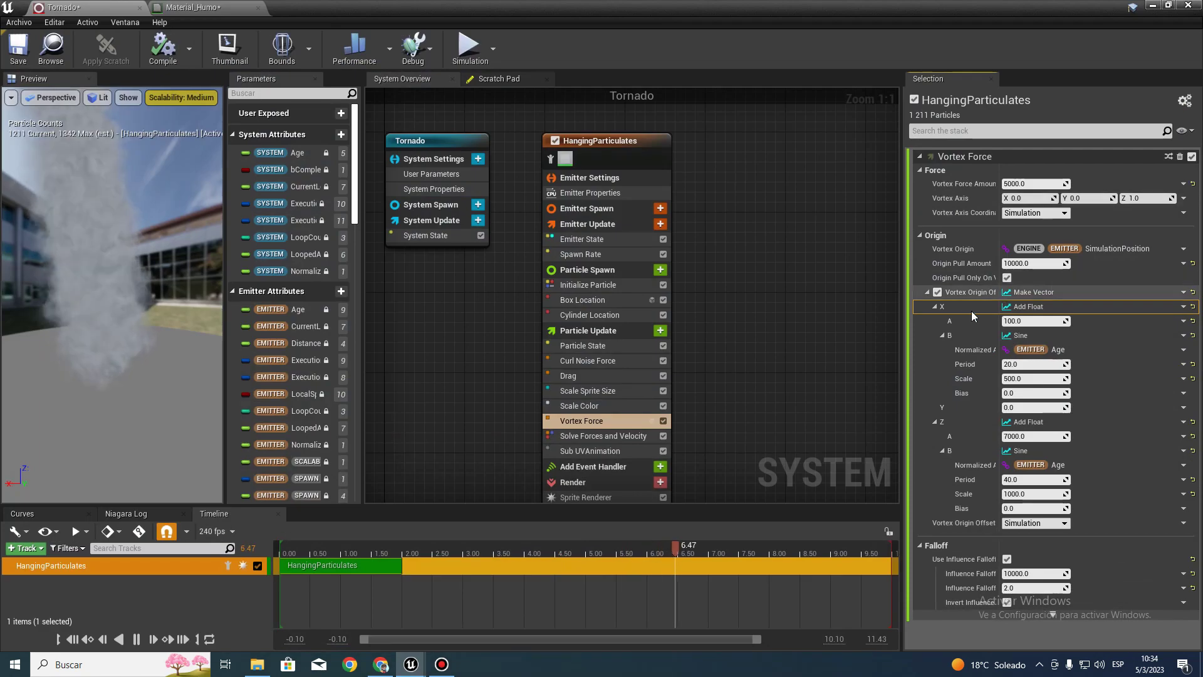
pyautogui.rightClick(990, 307)
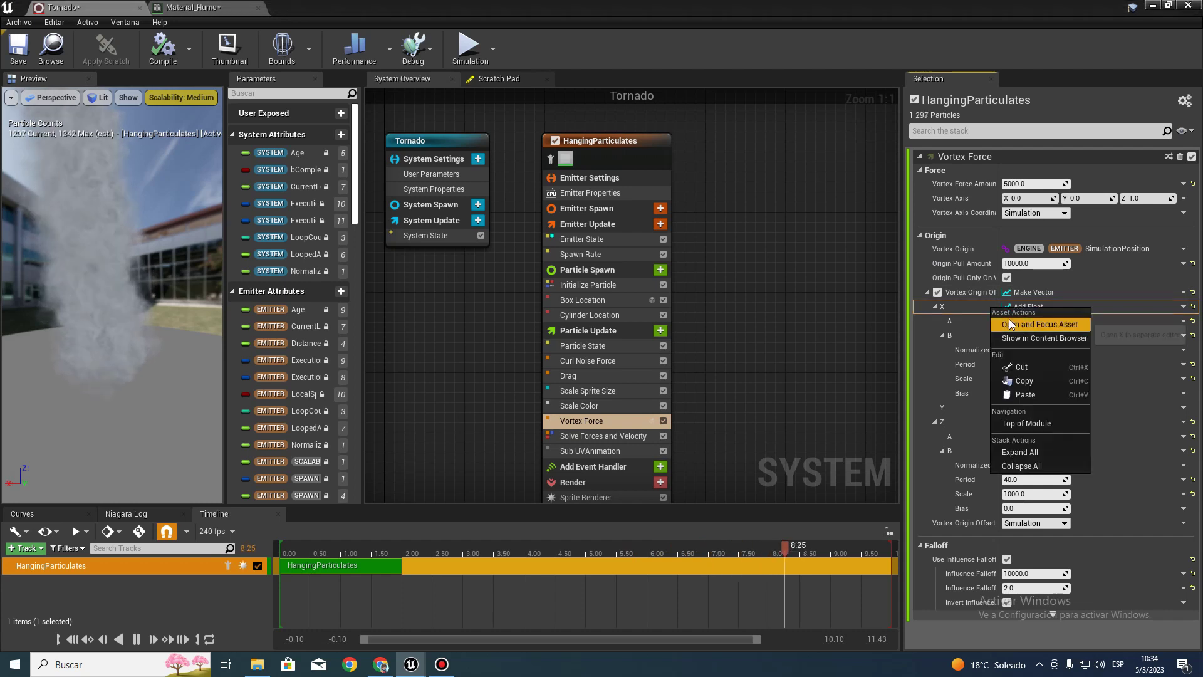
pyautogui.click(1021, 381)
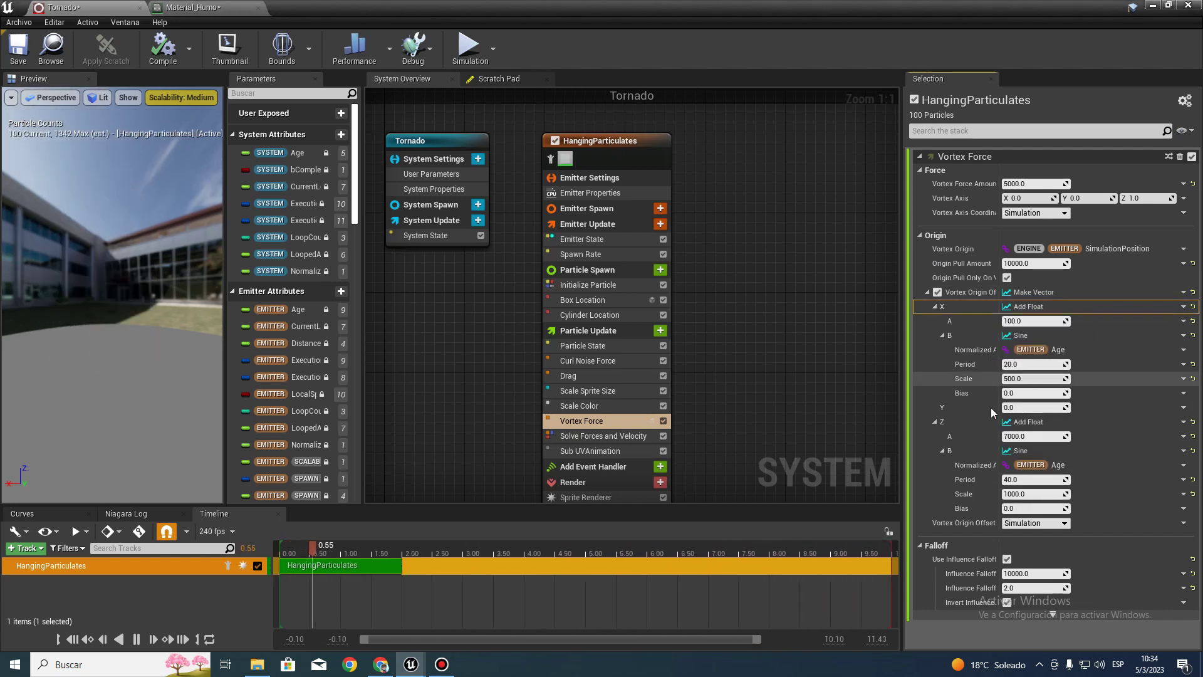
pyautogui.click(988, 407)
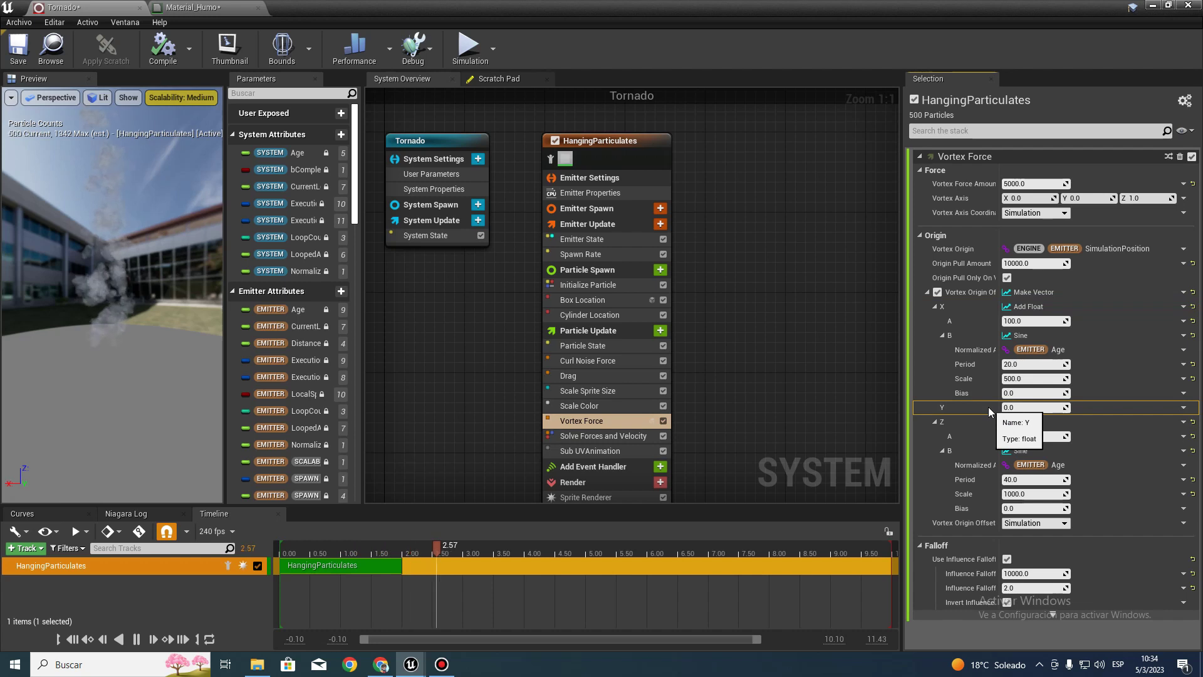
pyautogui.rightClick(988, 407)
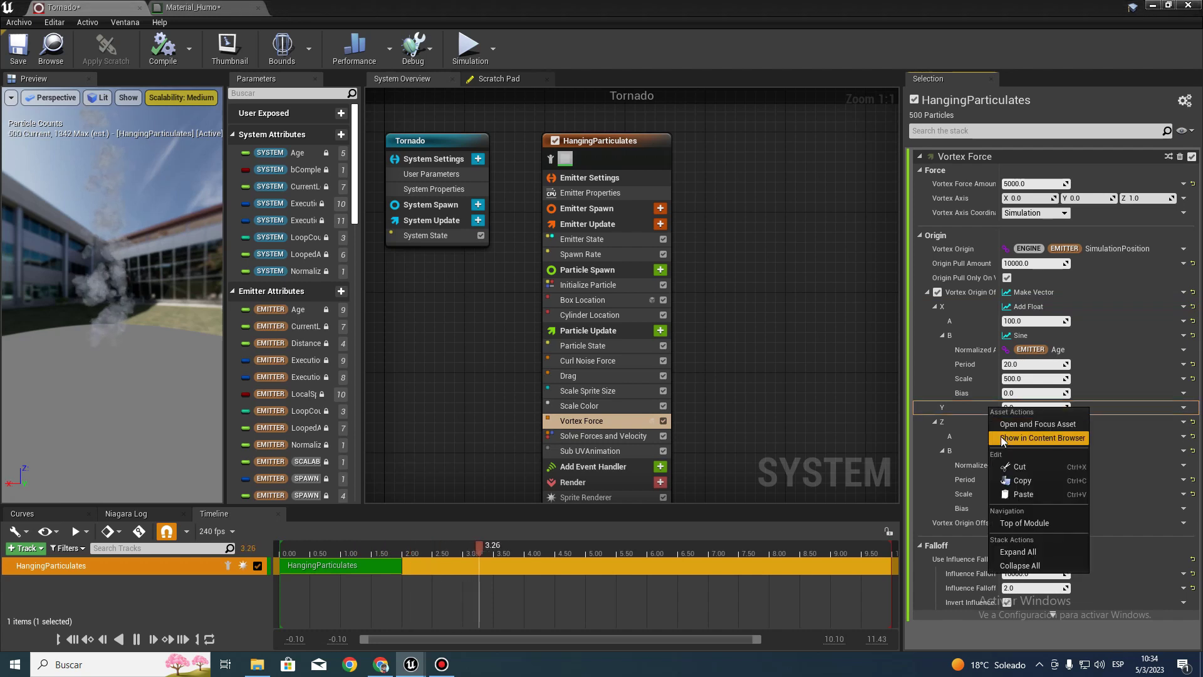
pyautogui.click(1021, 494)
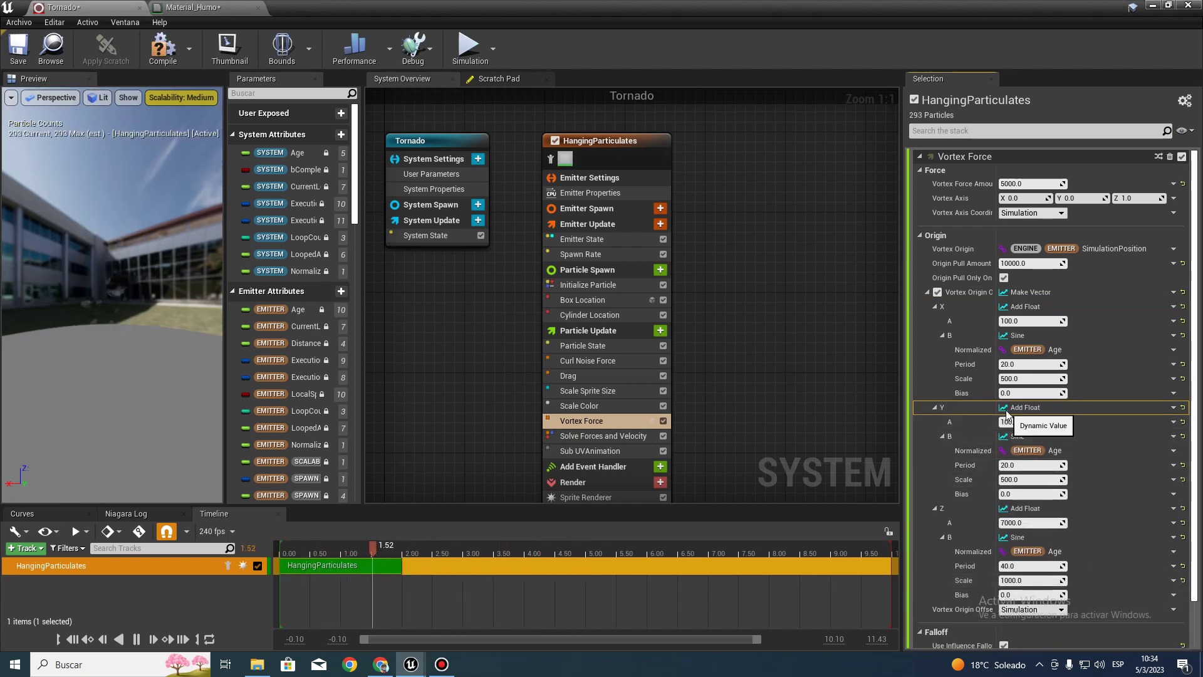
# Shorten the Z origin's sine period to 10.
pyautogui.scroll(-2, 1020, 532)
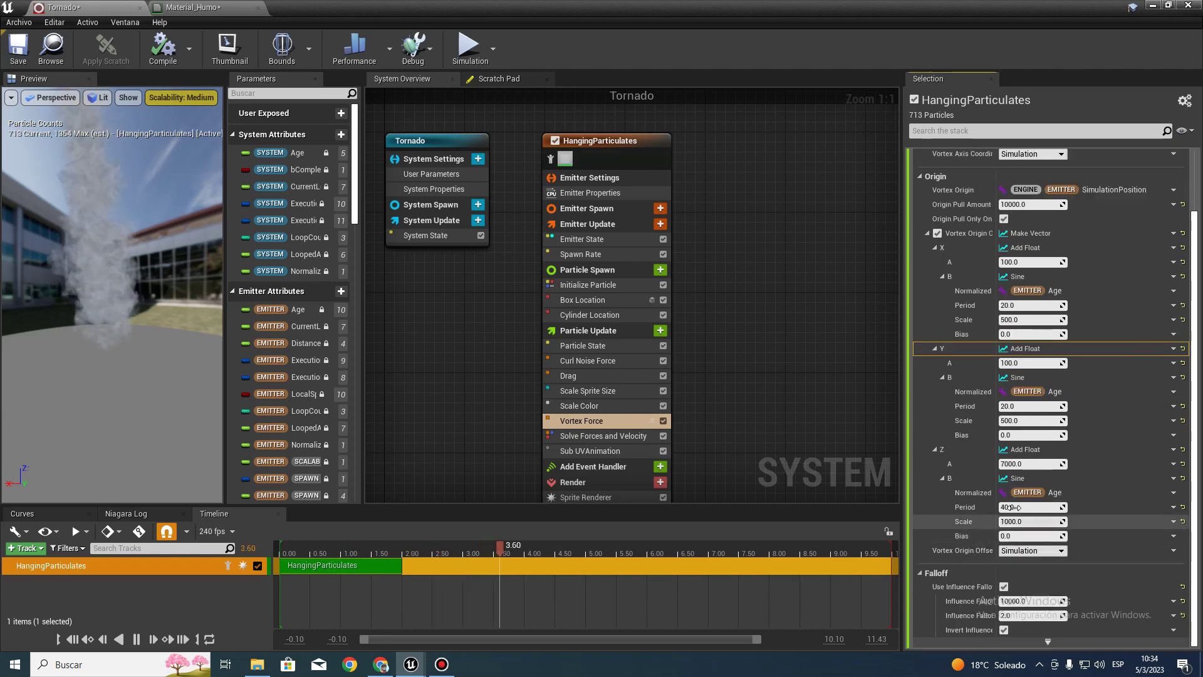
pyautogui.click(1011, 507)
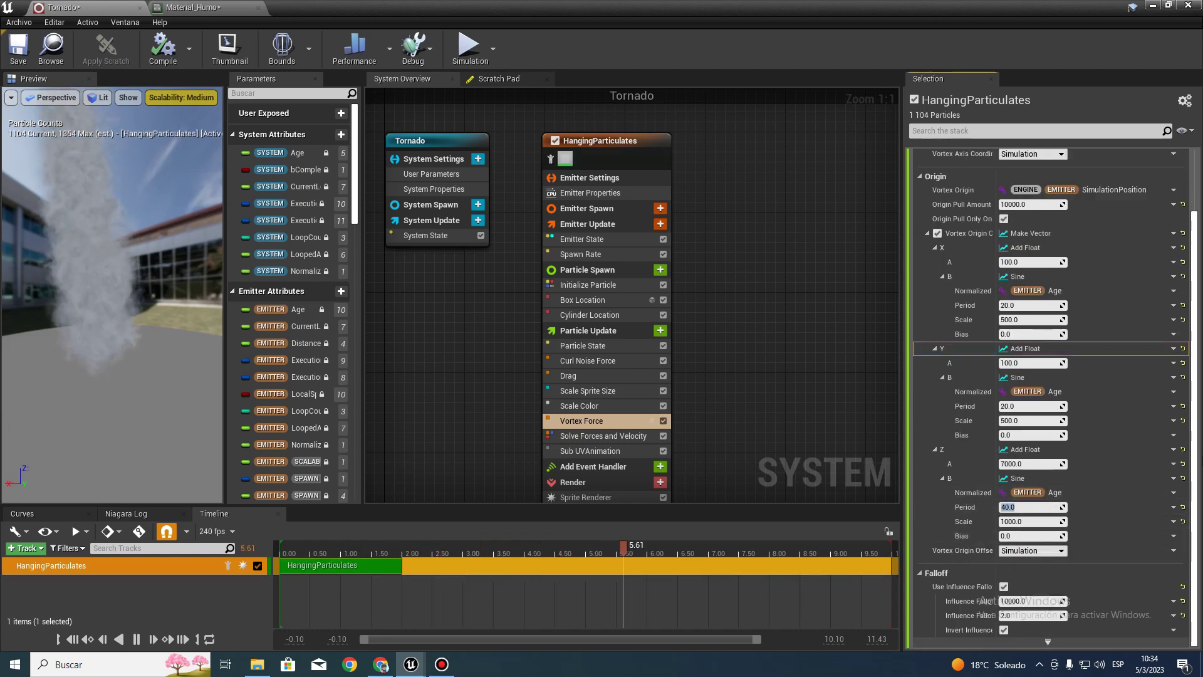
pyautogui.write('20')
pyautogui.press('Return')
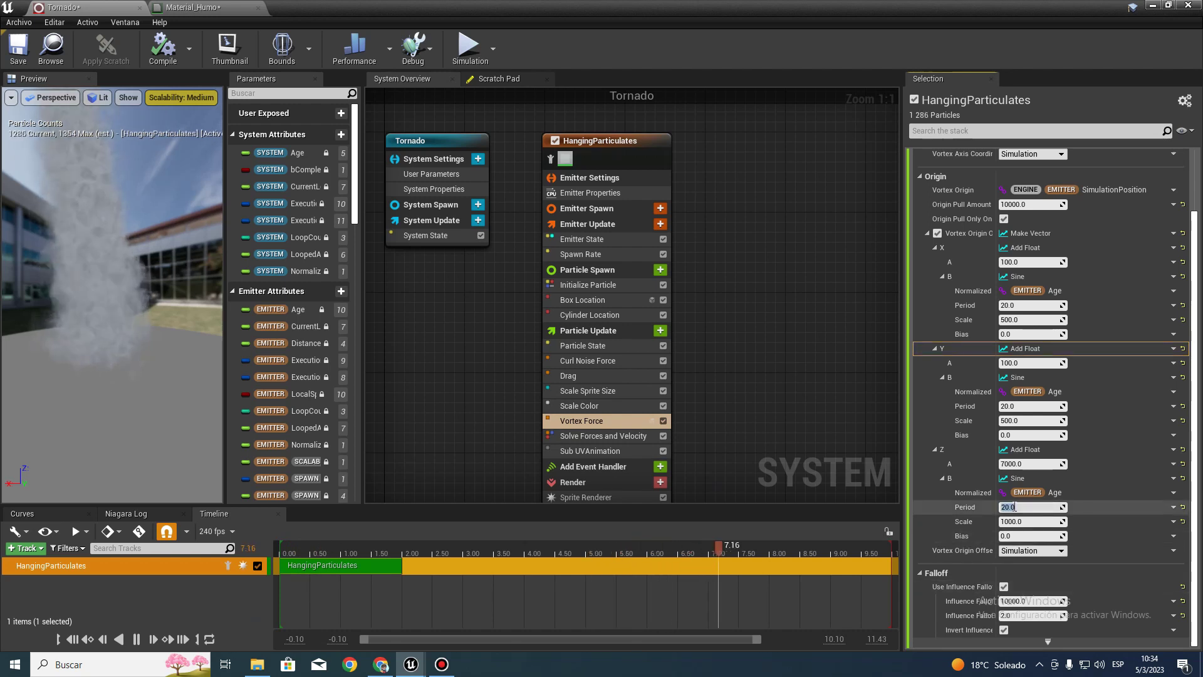
pyautogui.write('0')
pyautogui.press('Return')
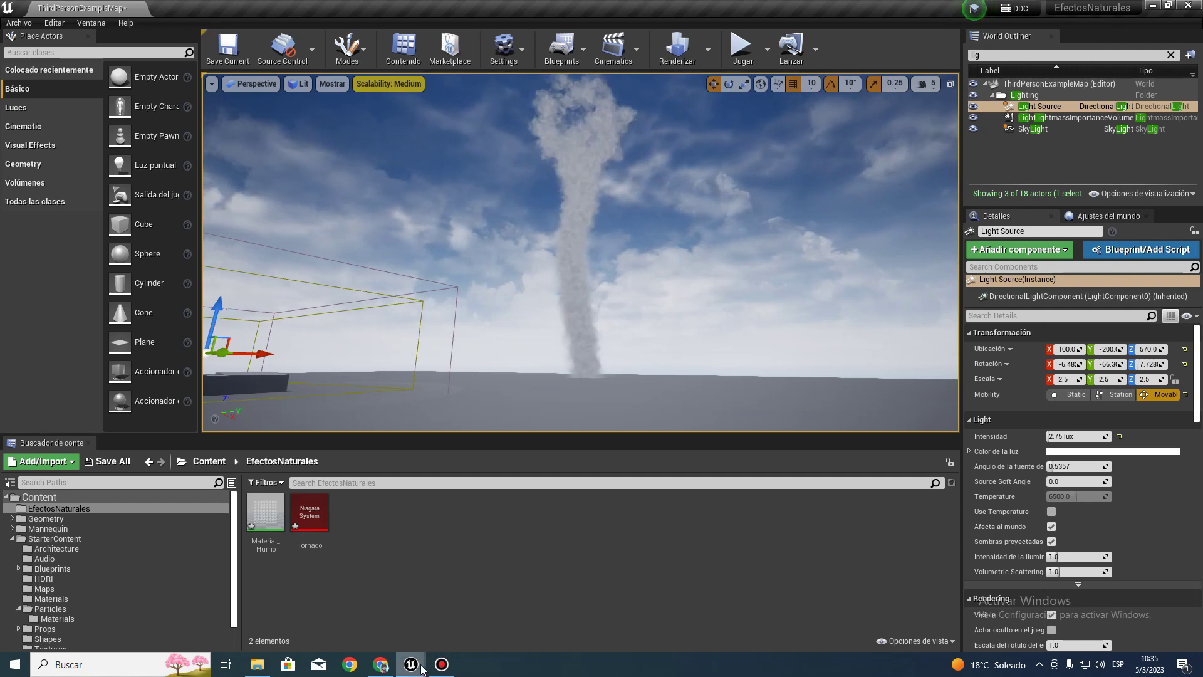
# Set the Drag module's minimum to 0.5 and maximum to 0.2.
pyautogui.moveTo(414, 664)
pyautogui.click(470, 633)
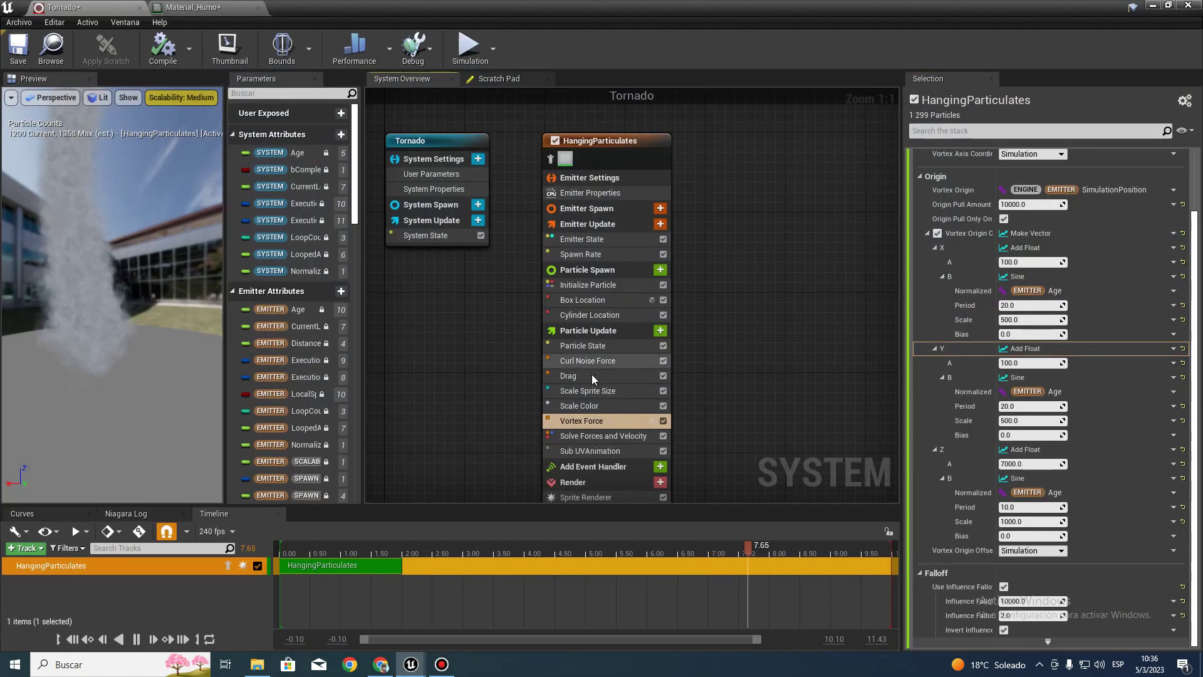
pyautogui.click(592, 375)
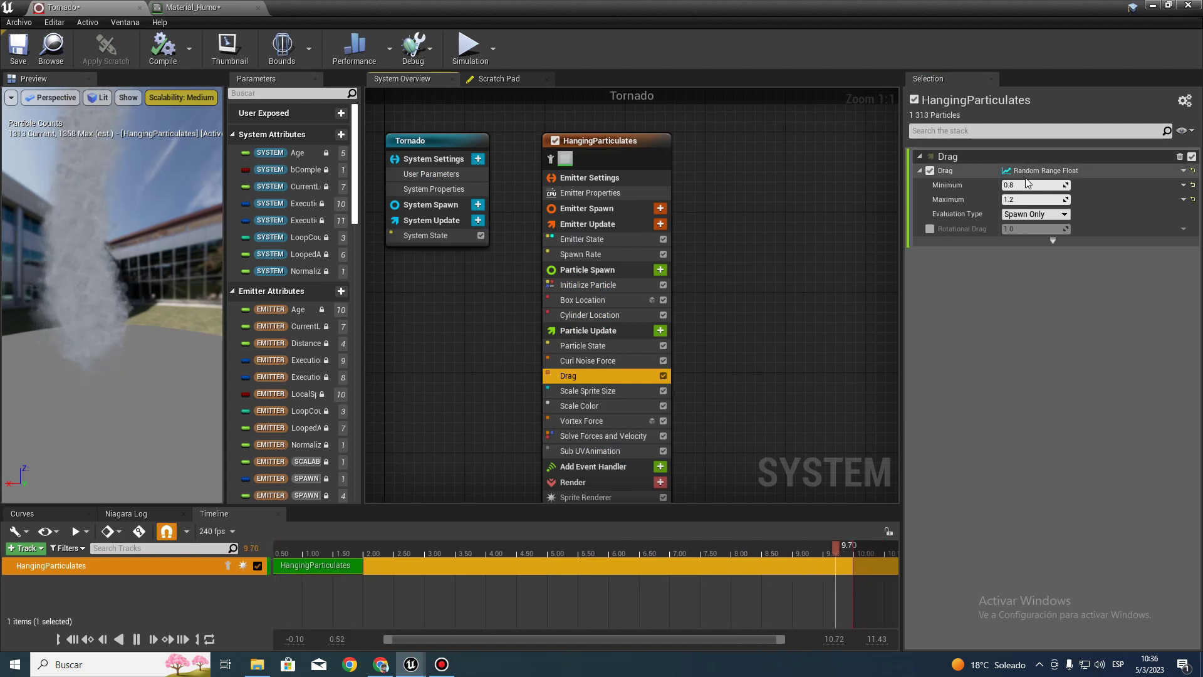
pyautogui.click(1019, 185)
pyautogui.press('Return')
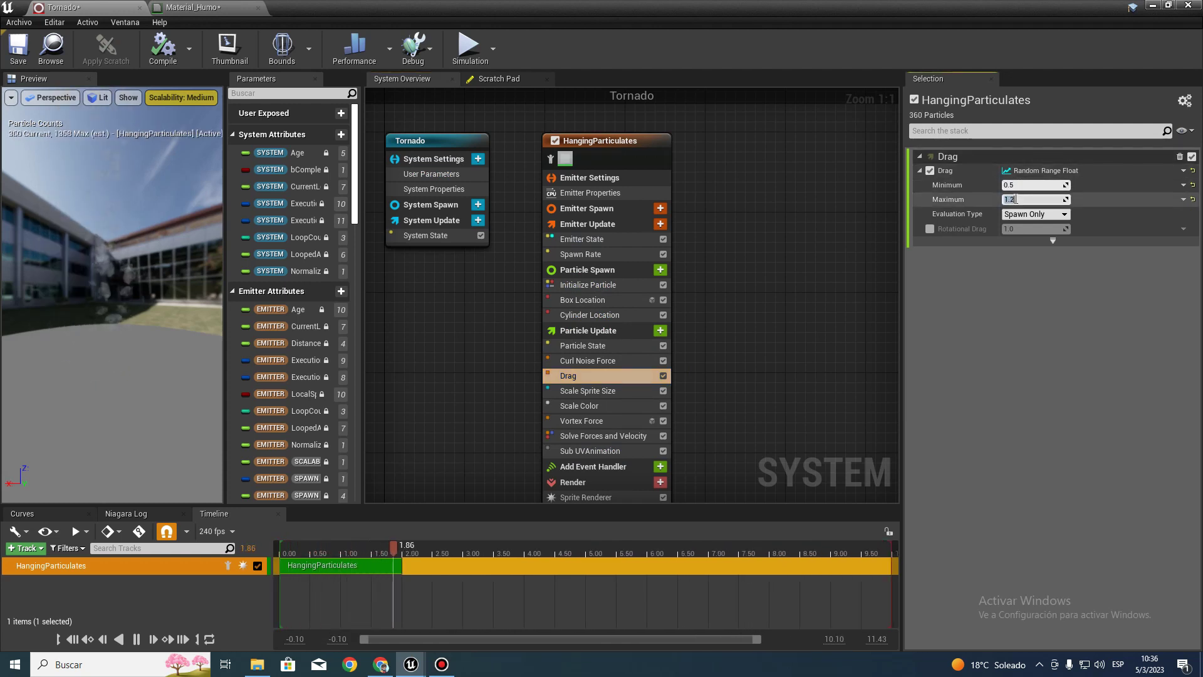
pyautogui.write('0.2')
pyautogui.press('Return')
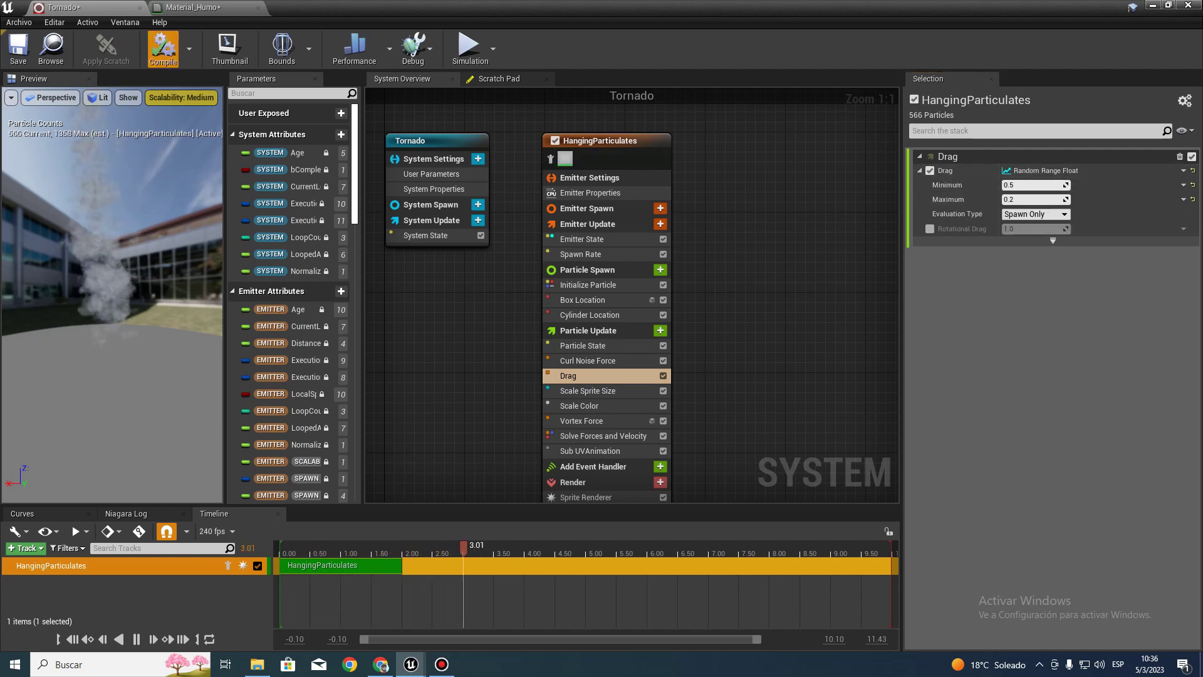
pyautogui.click(1151, 6)
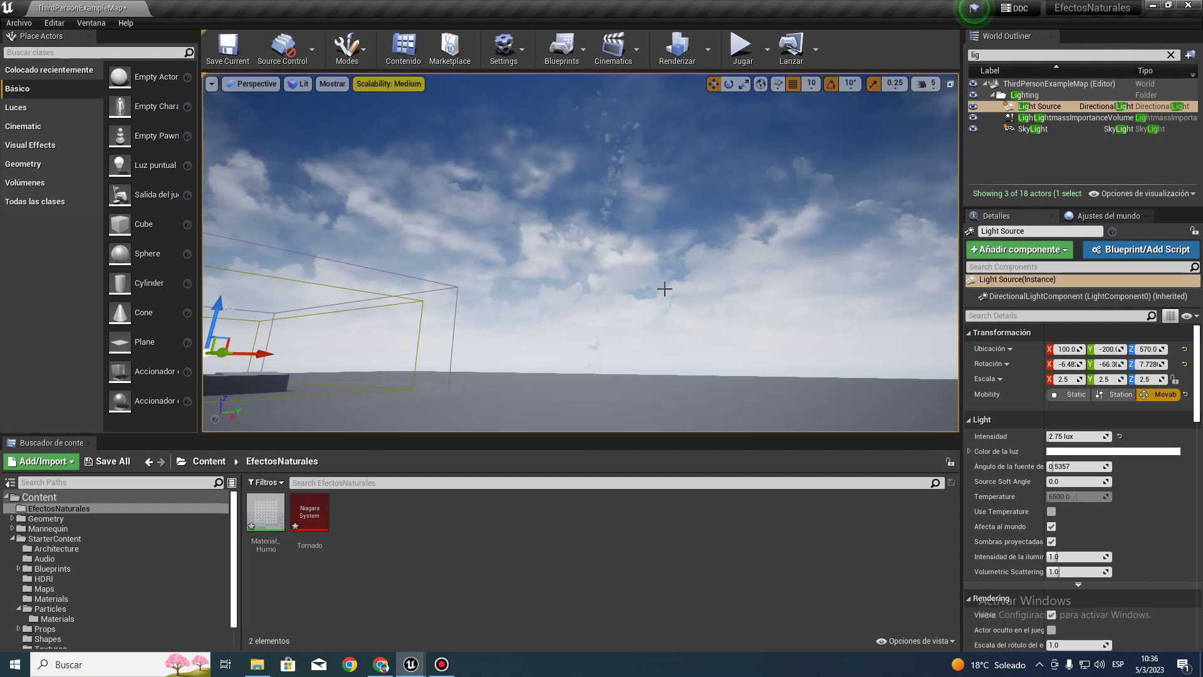
pyautogui.click(671, 288)
pyautogui.moveTo(672, 288); pyautogui.dragTo(696, 276, button='right')
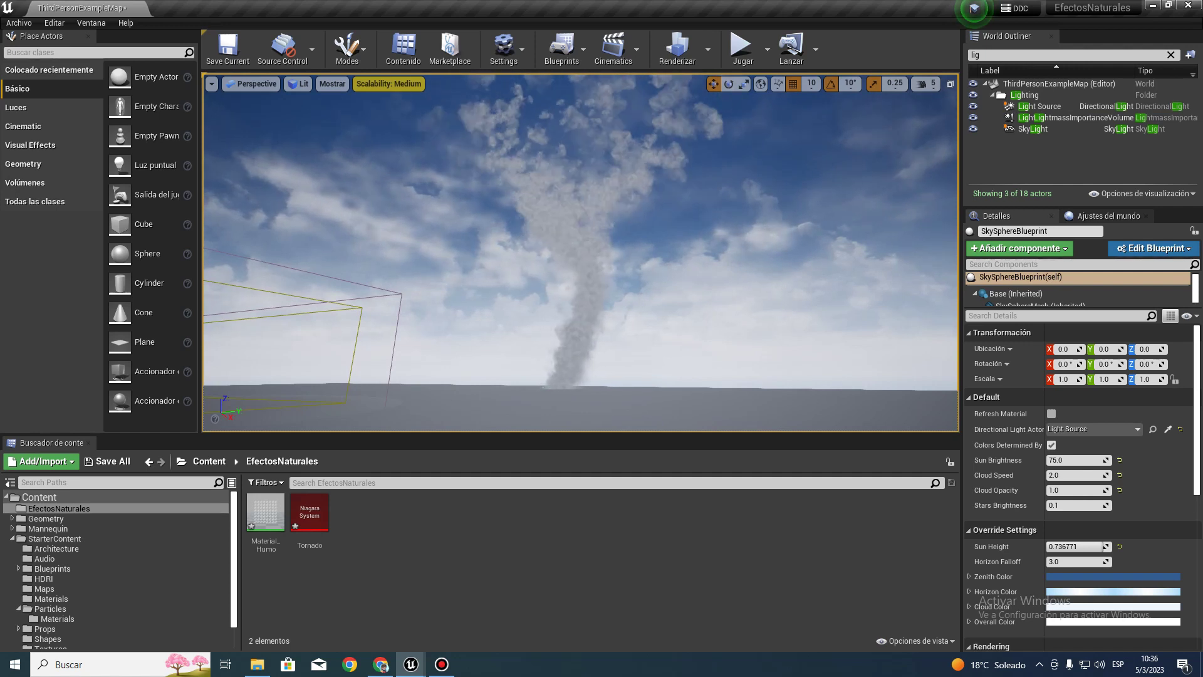
pyautogui.moveTo(696, 276)
pyautogui.mouseDown(button='right')
pyautogui.moveTo(709, 295)
pyautogui.moveTo(672, 288)
pyautogui.moveTo(236, 348)
pyautogui.mouseUp(button='right')
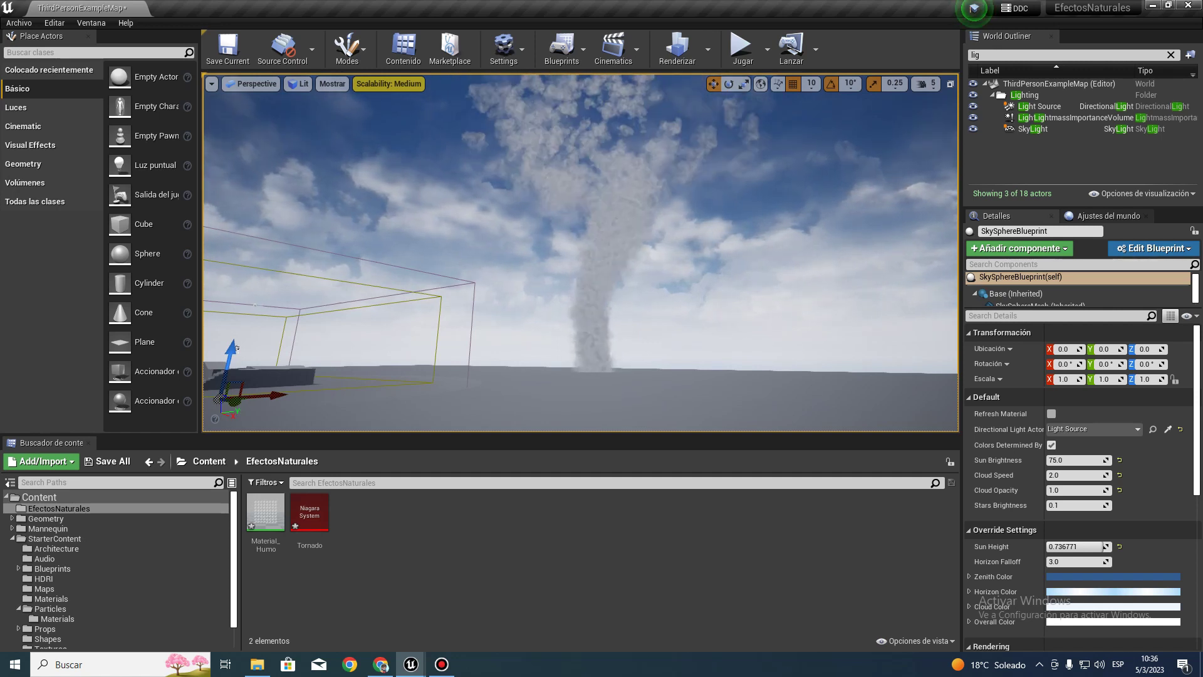
pyautogui.moveTo(236, 348); pyautogui.dragTo(351, 314, button='right')
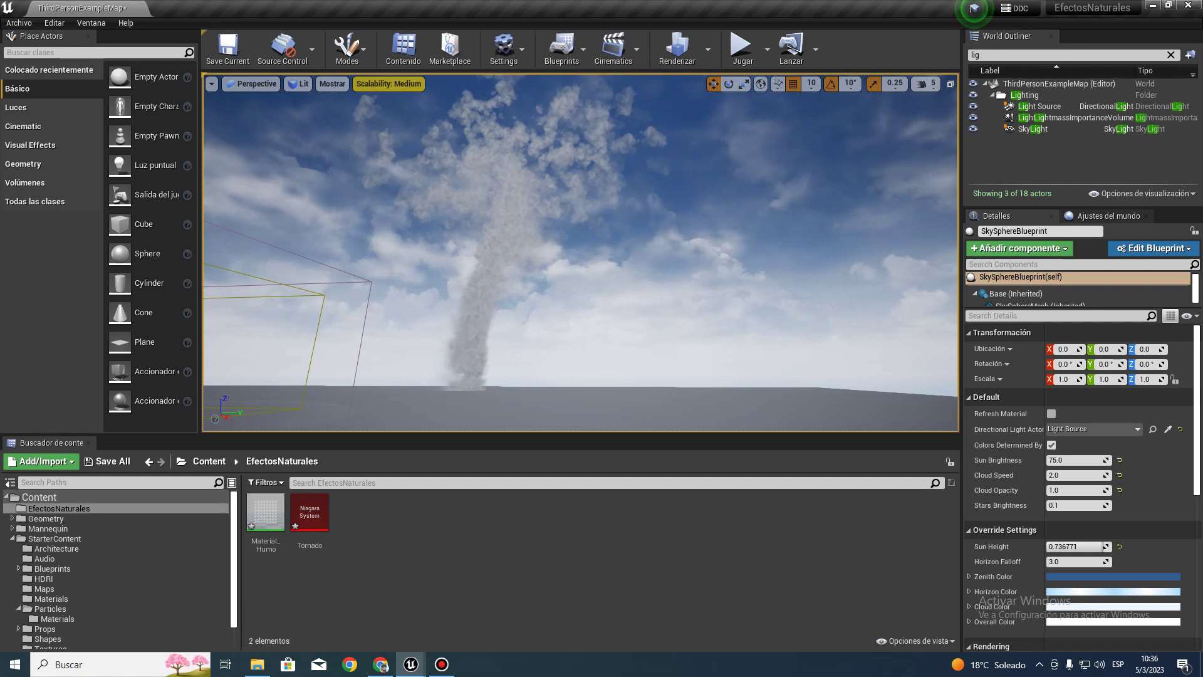
pyautogui.moveTo(671, 293); pyautogui.dragTo(647, 293, button='right')
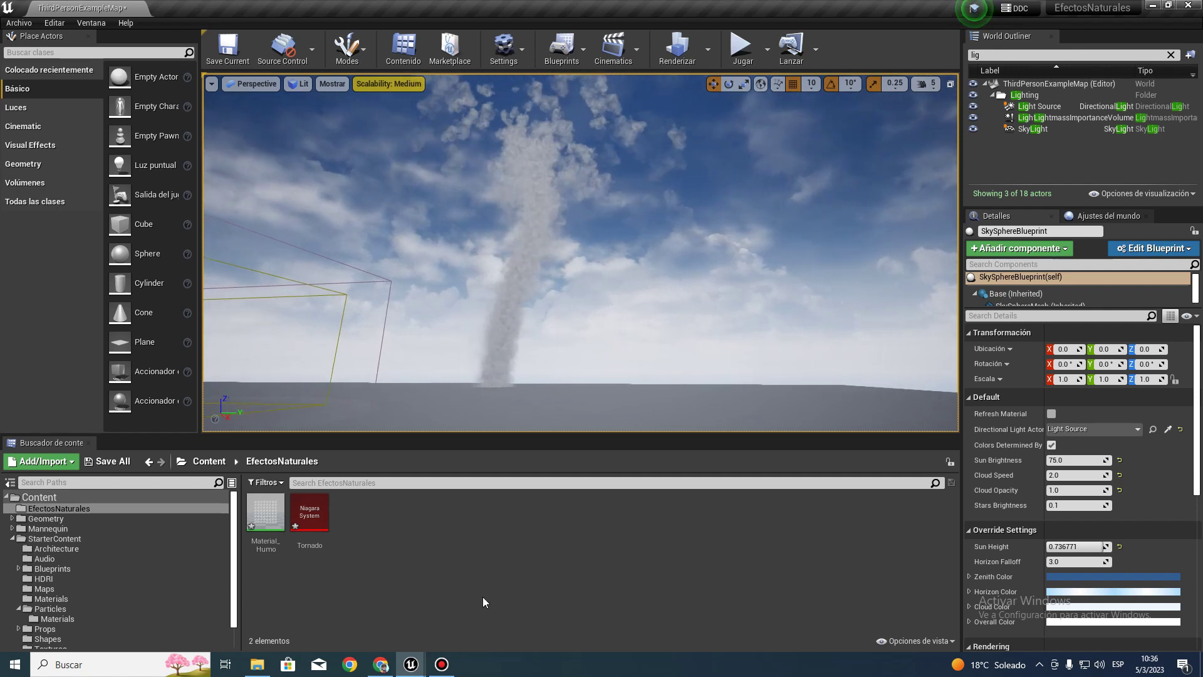
# Duplicate the Vortex Force module, deleting an accidentally duplicated emitter along the way.
pyautogui.moveTo(410, 665)
pyautogui.click(455, 613)
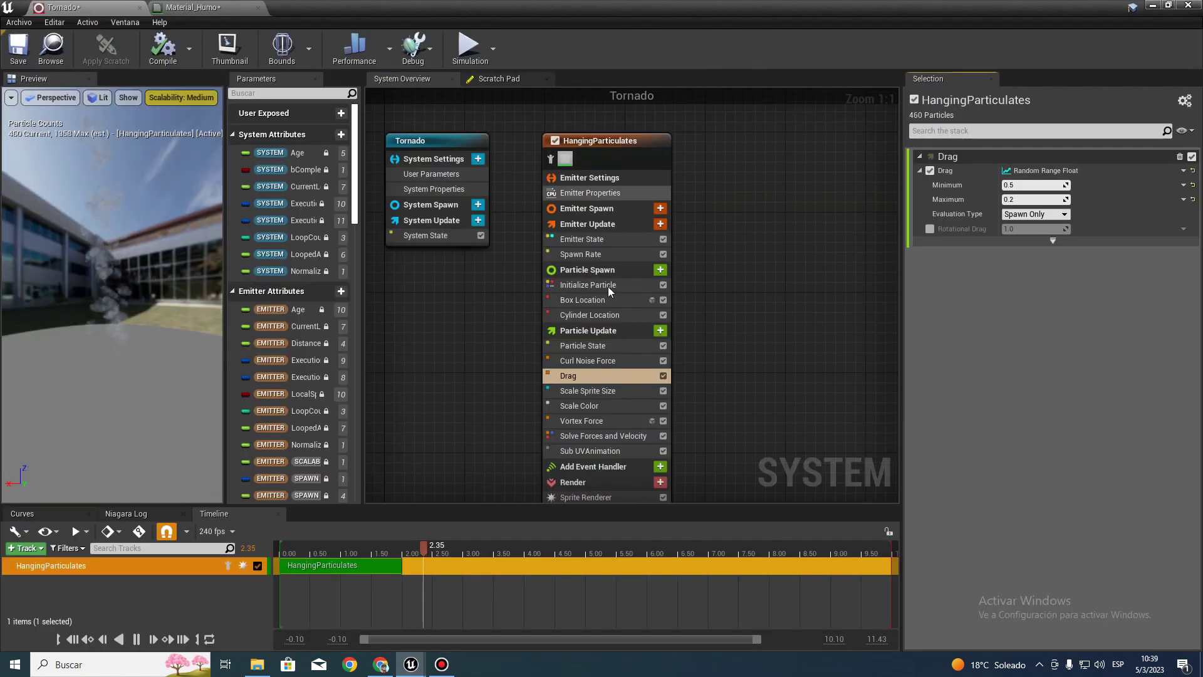
pyautogui.click(623, 420)
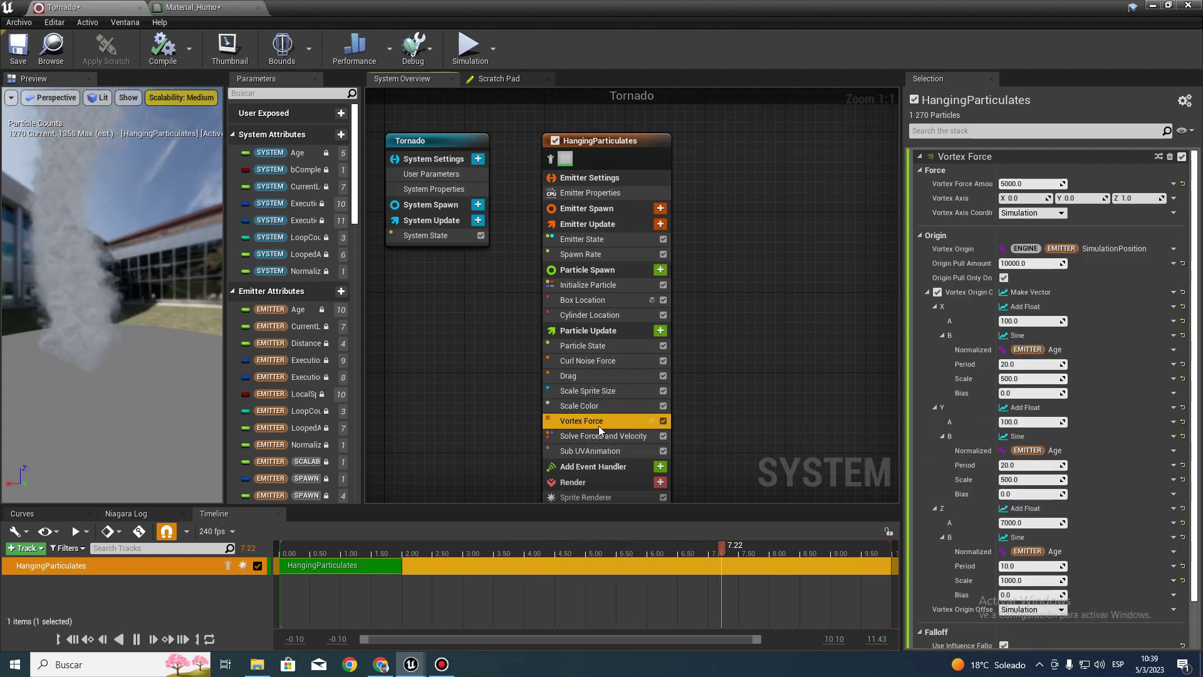
pyautogui.hotkey('ctrl', 'd')
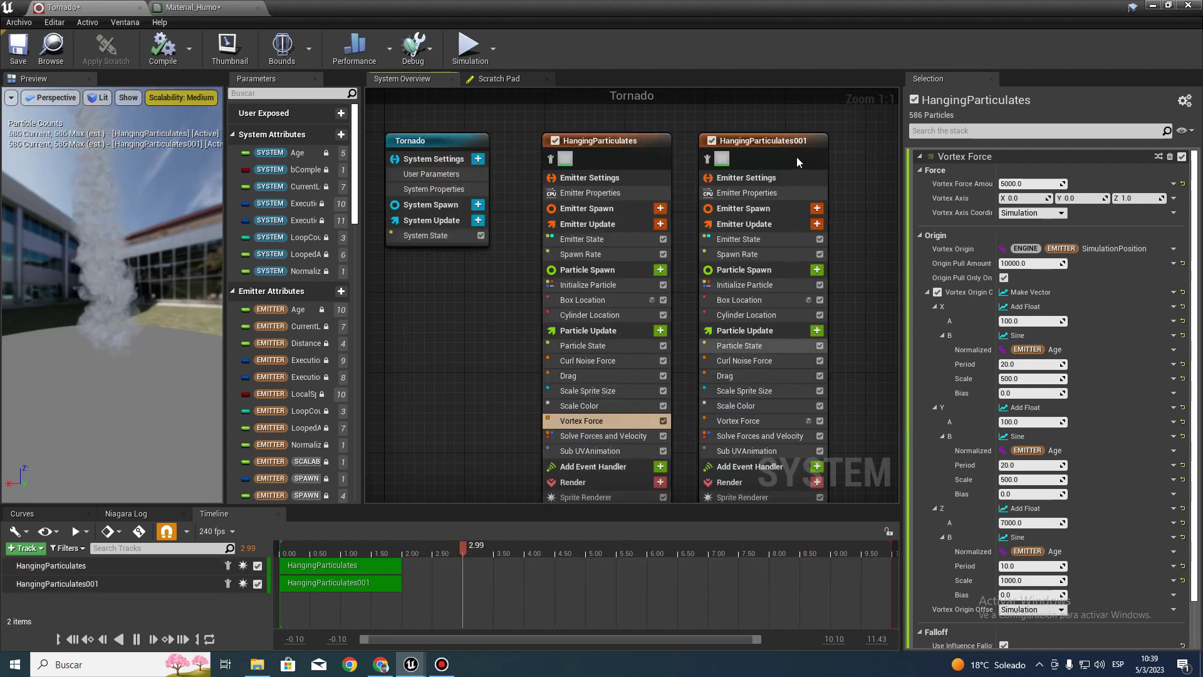
pyautogui.click(792, 148)
pyautogui.press('Delete')
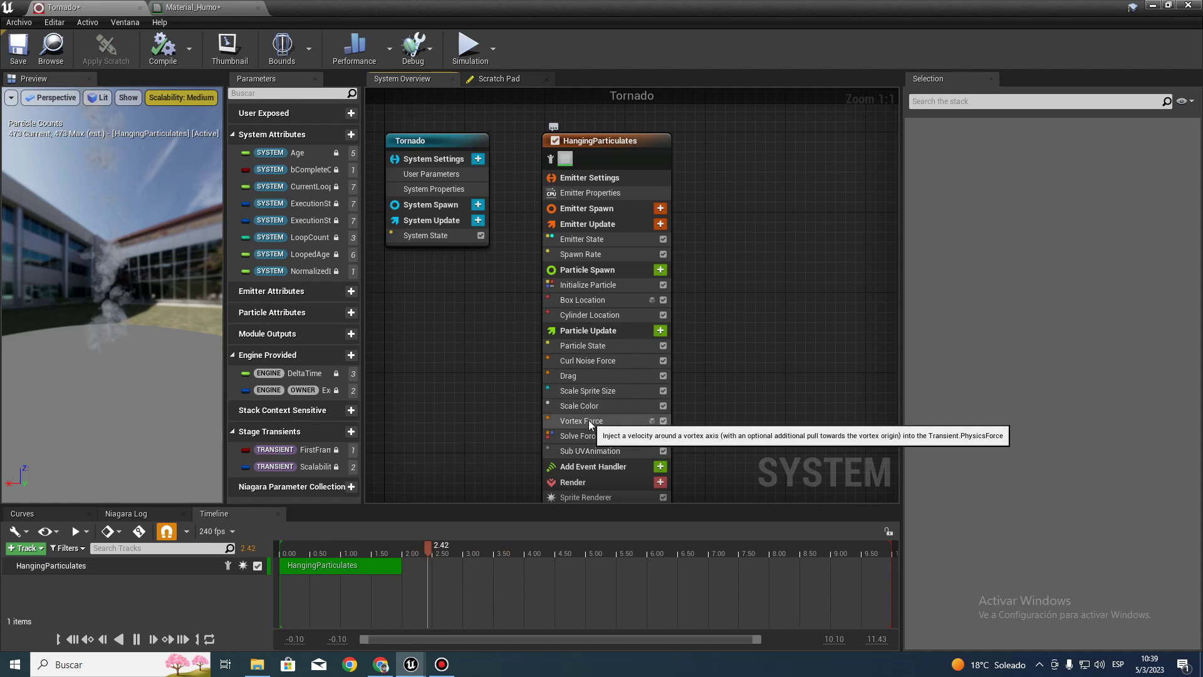
pyautogui.click(589, 423)
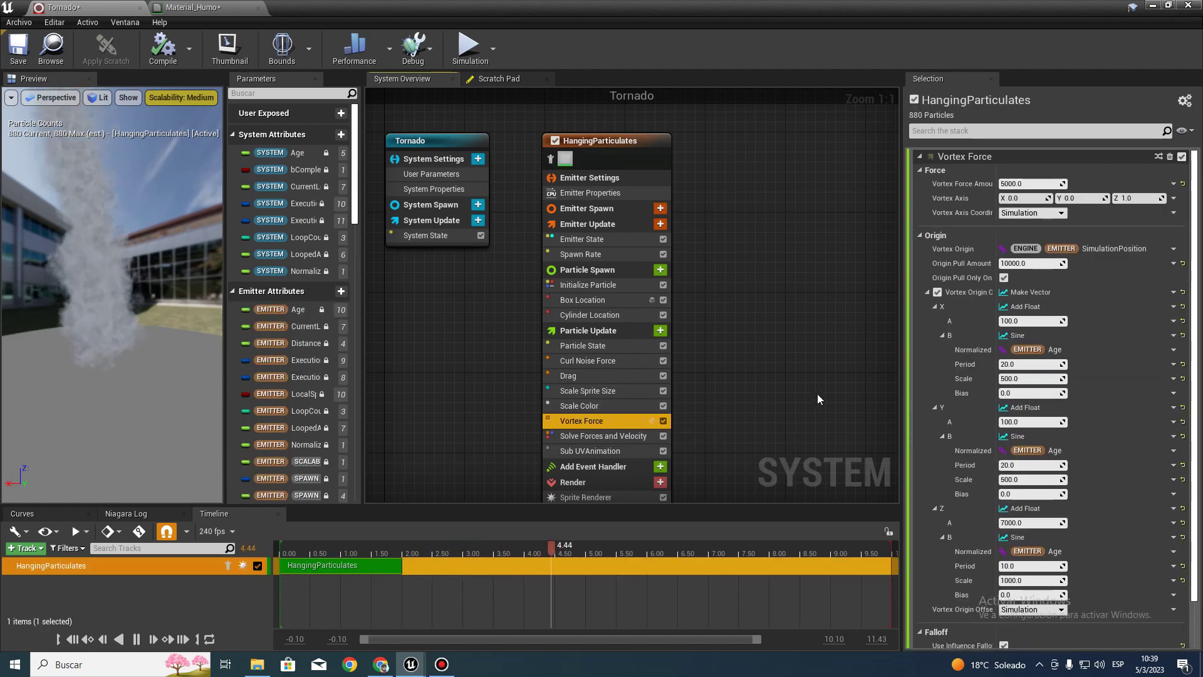
pyautogui.hotkey('ctrl', 'd')
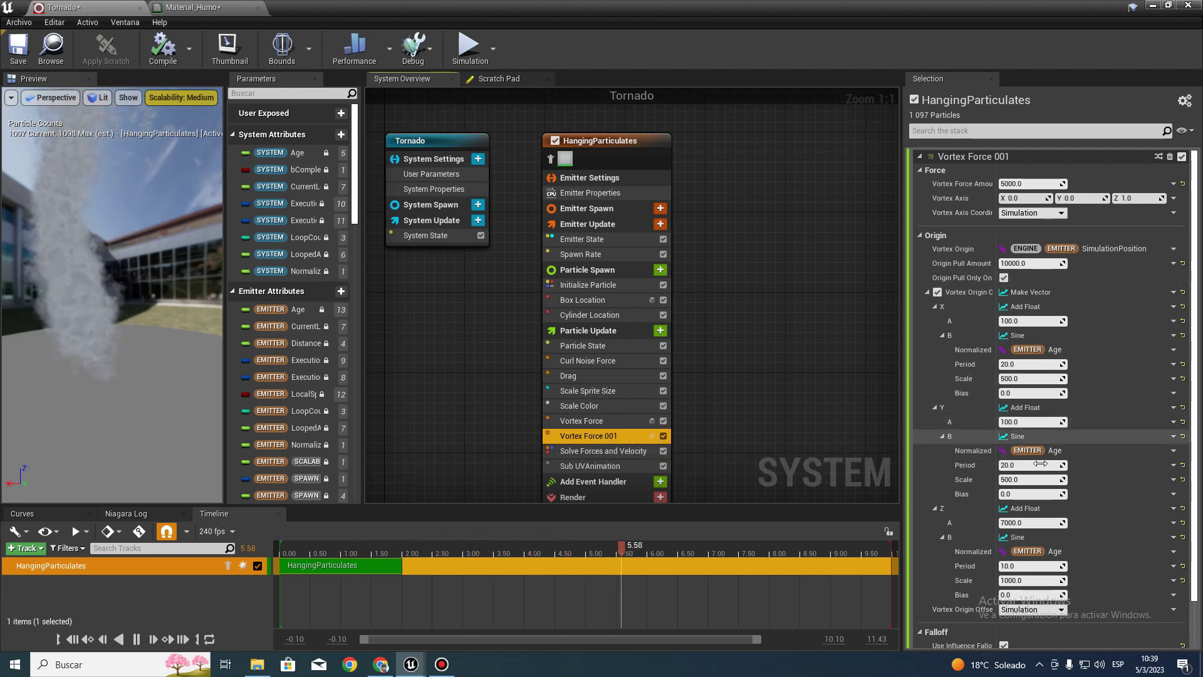
# Set Vortex Force 001's origin Z offset to 0 and Z sine scale to -800.
pyautogui.scroll(-2, 1044, 485)
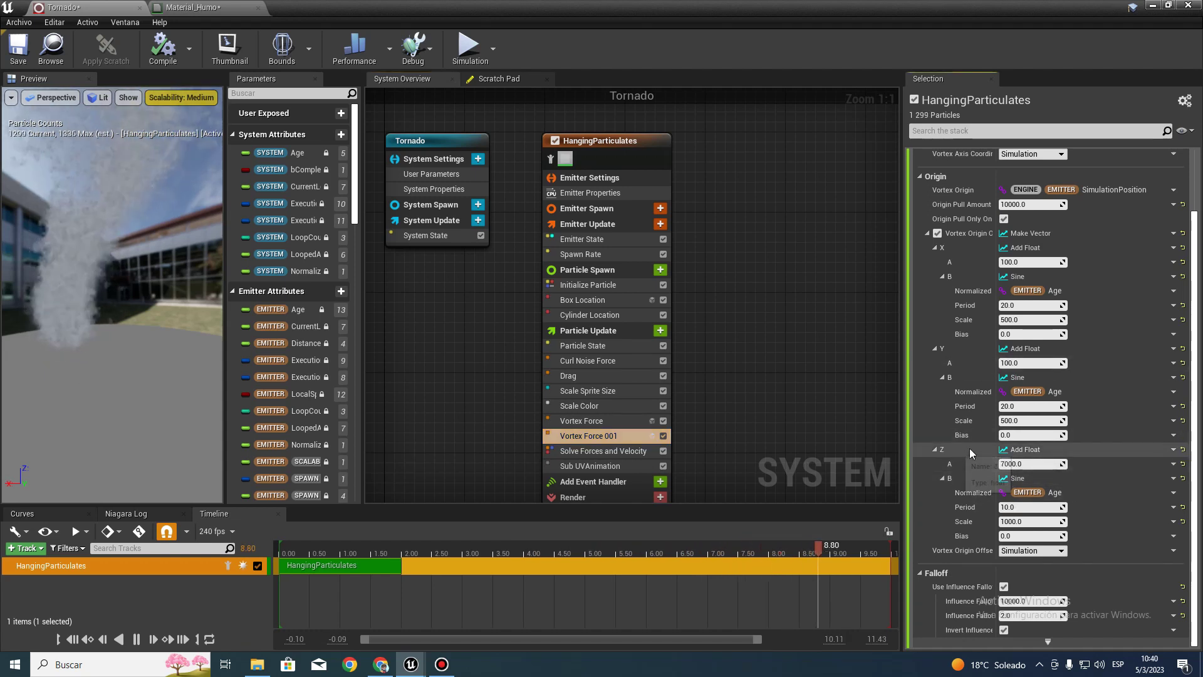
pyautogui.click(1023, 464)
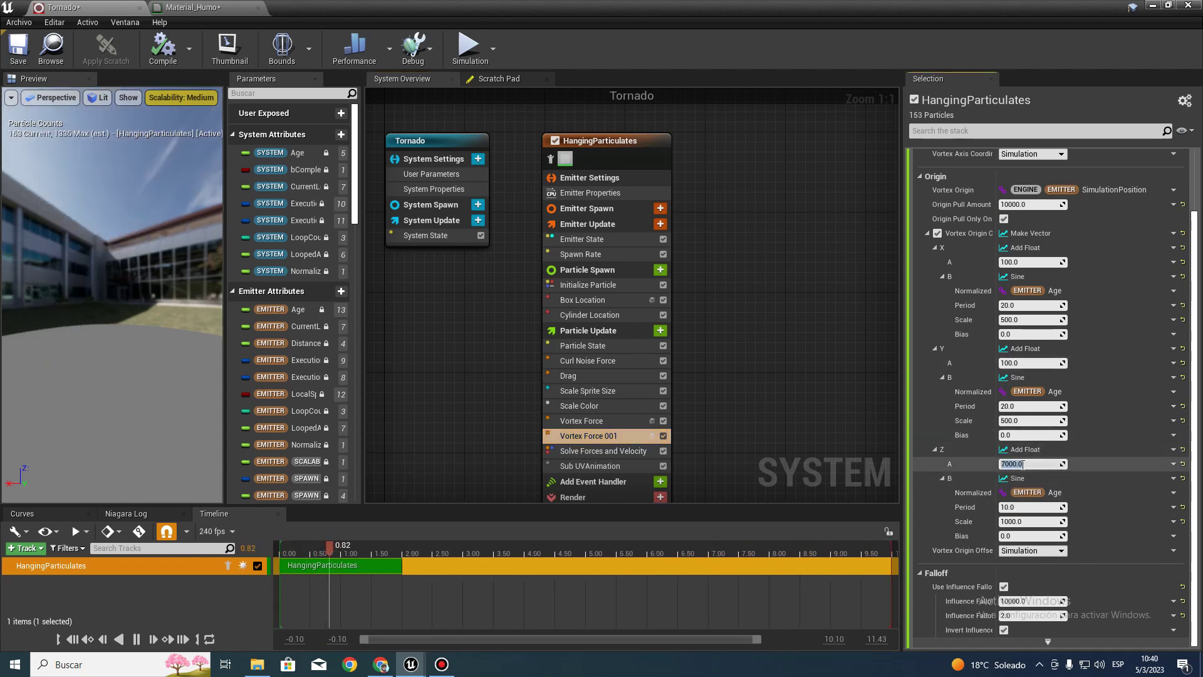
pyautogui.write('0')
pyautogui.press('Return')
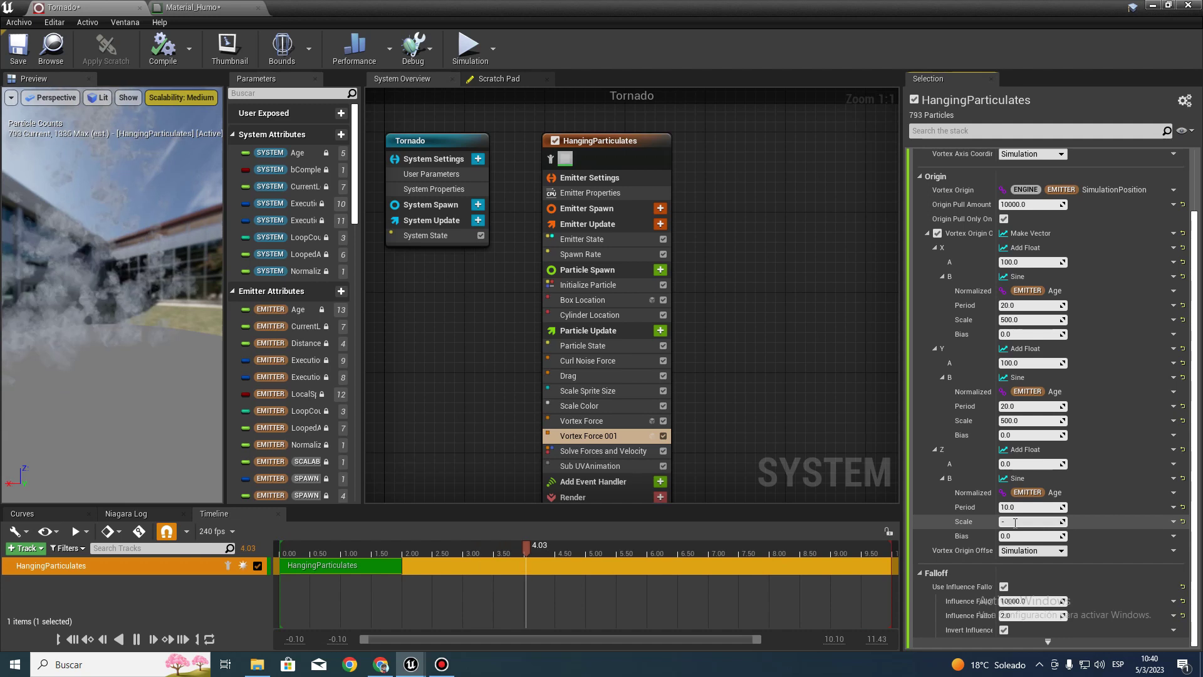
pyautogui.write('800')
pyautogui.press('Return')
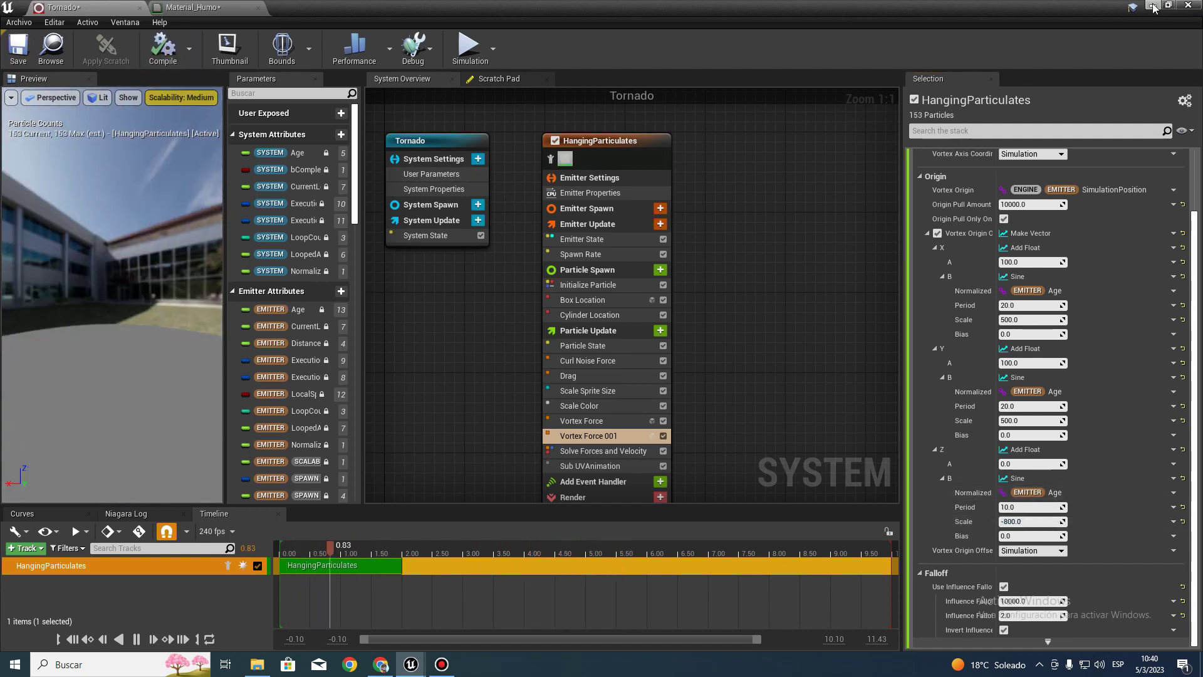
pyautogui.click(1154, 6)
# Change the second vortex's Z sine scale to -200.
pyautogui.moveTo(704, 324); pyautogui.dragTo(689, 332, button='right')
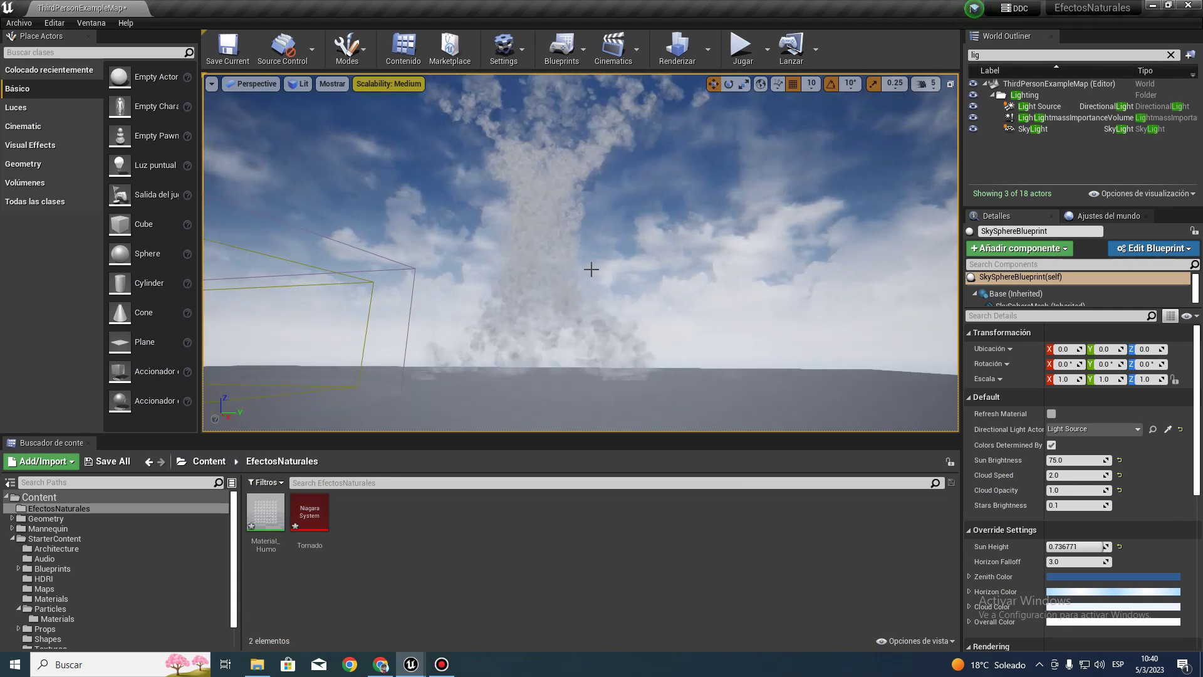
pyautogui.moveTo(536, 241); pyautogui.dragTo(526, 251, button='right')
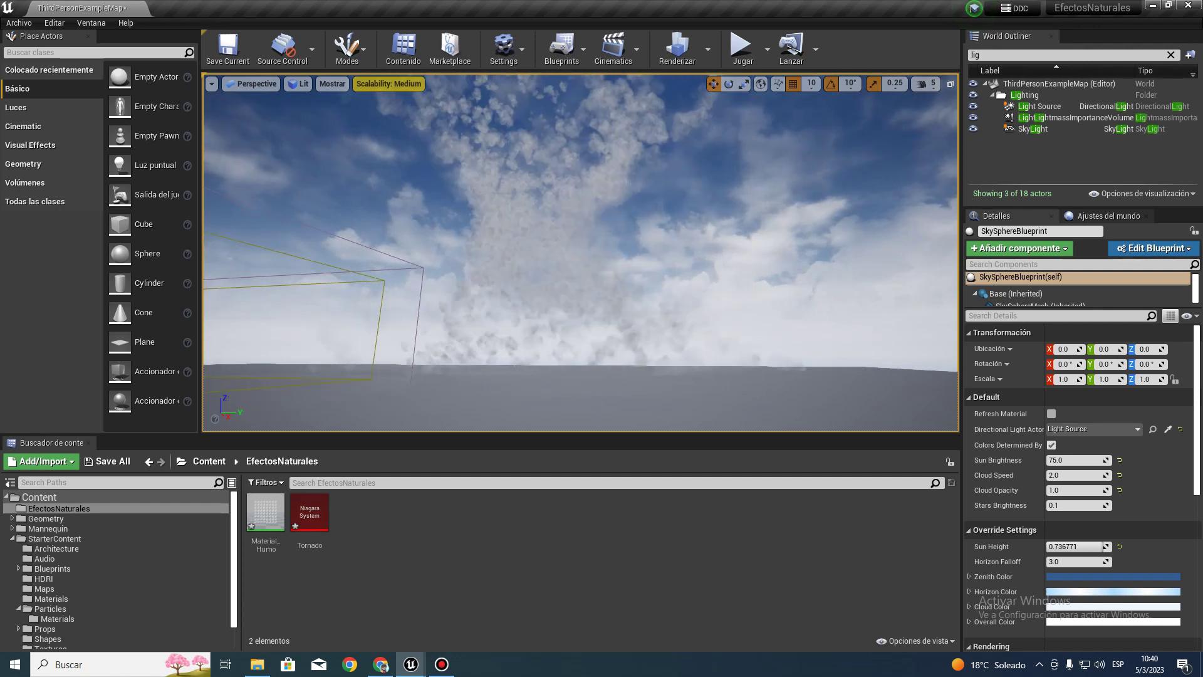
pyautogui.moveTo(411, 664)
pyautogui.click(480, 630)
pyautogui.click(1022, 521)
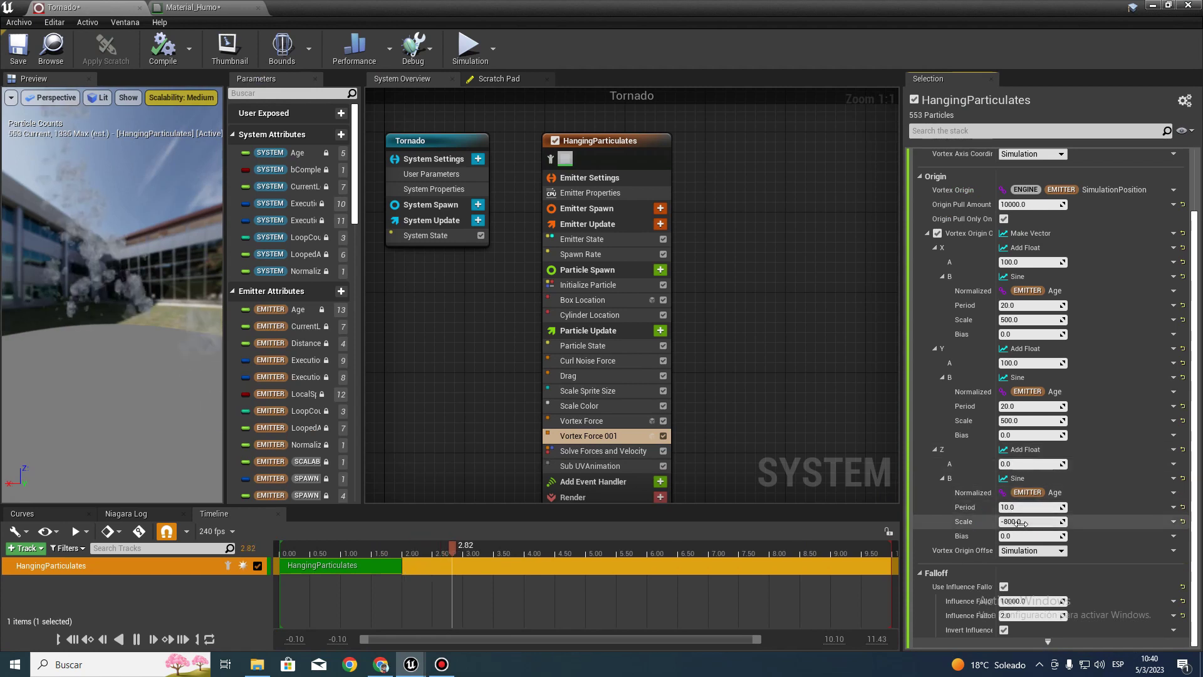
pyautogui.write('-200')
pyautogui.press('Return')
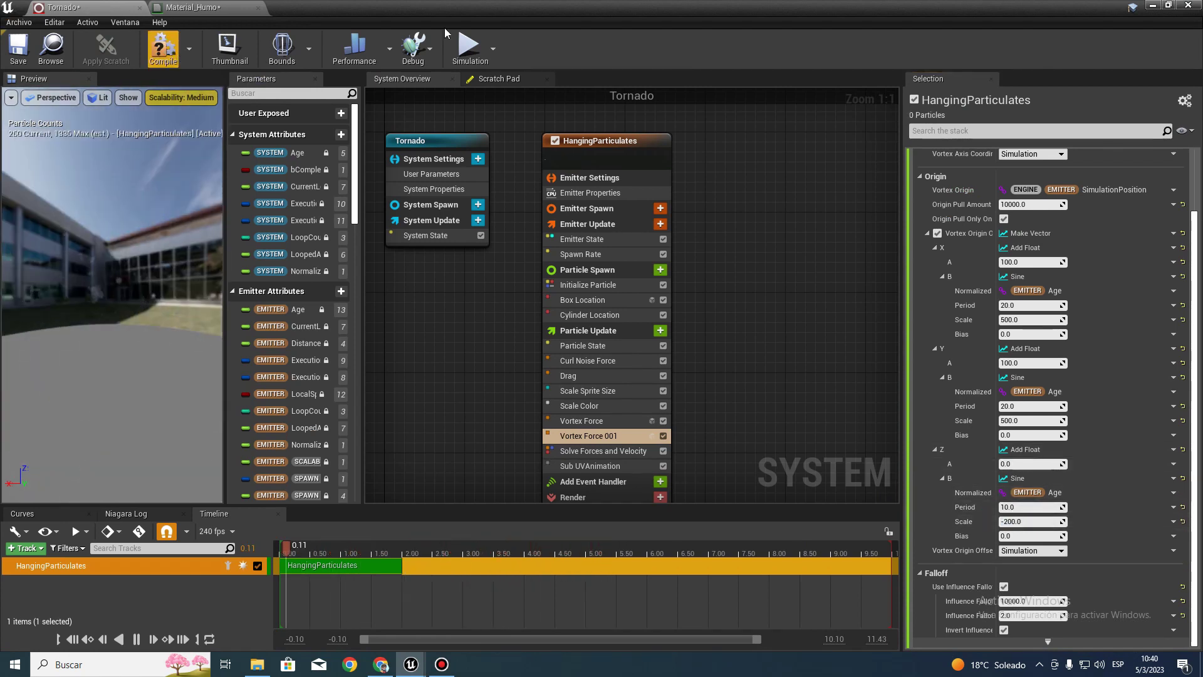
pyautogui.click(1152, 5)
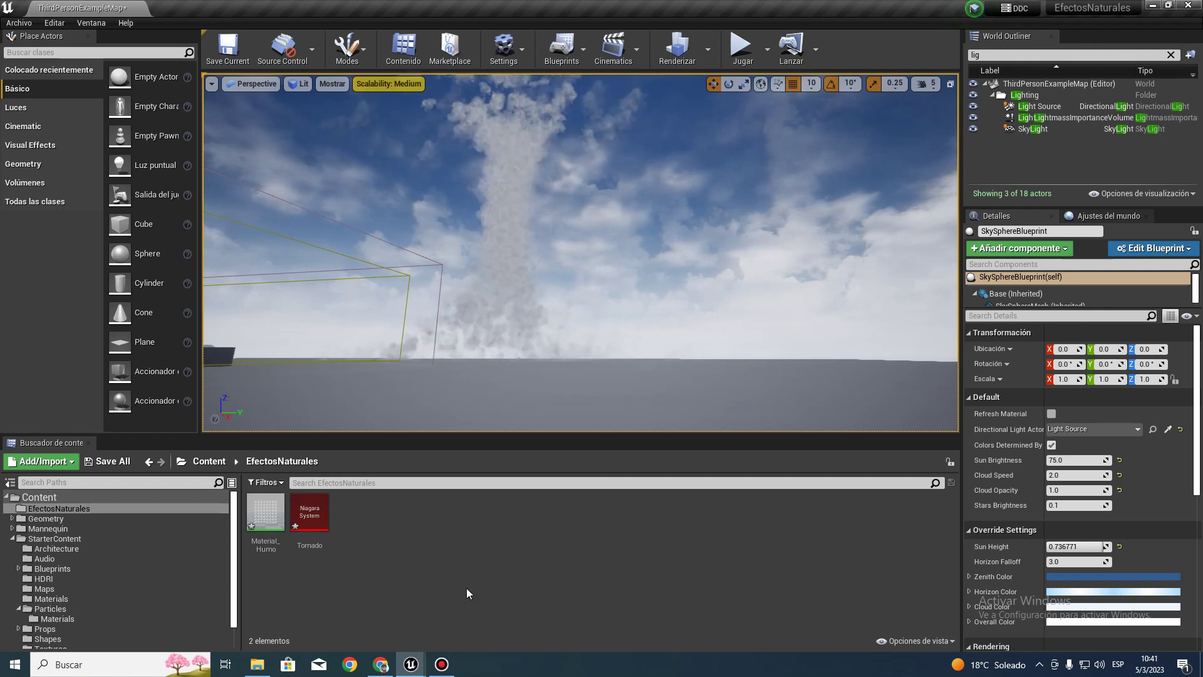
# Set the second vortex's force amount to 200 and orbit the level to view the tornado.
pyautogui.moveTo(438, 646)
pyautogui.click(475, 622)
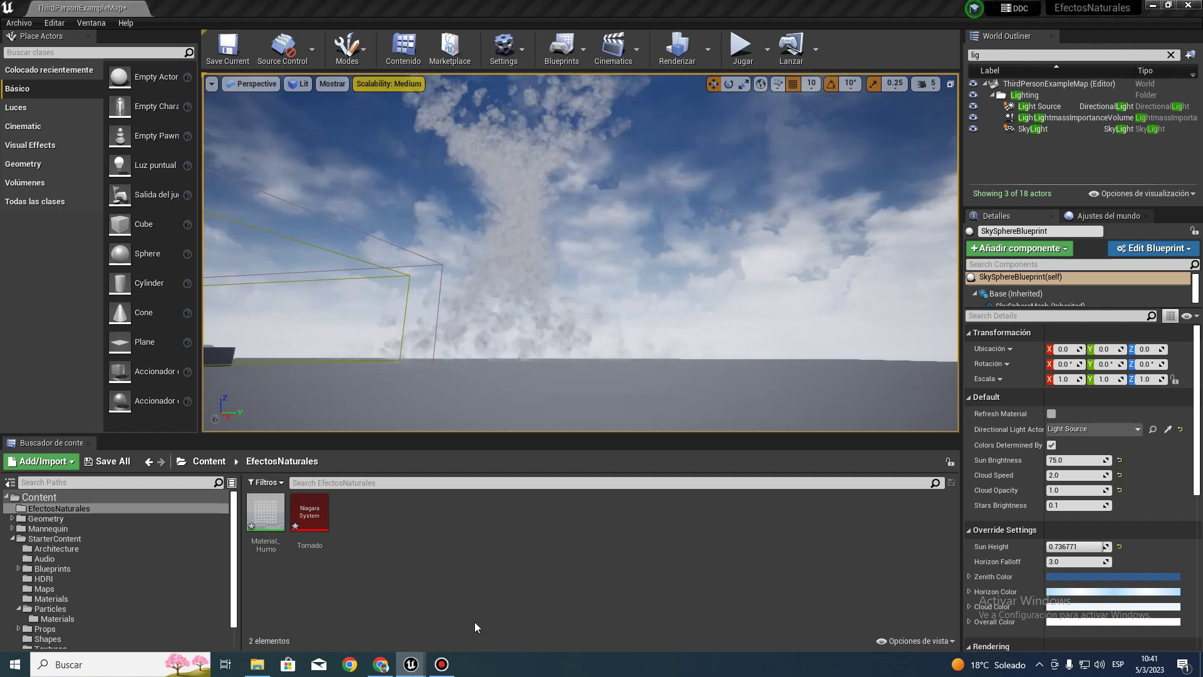
pyautogui.scroll(1, 987, 524)
pyautogui.click(1023, 542)
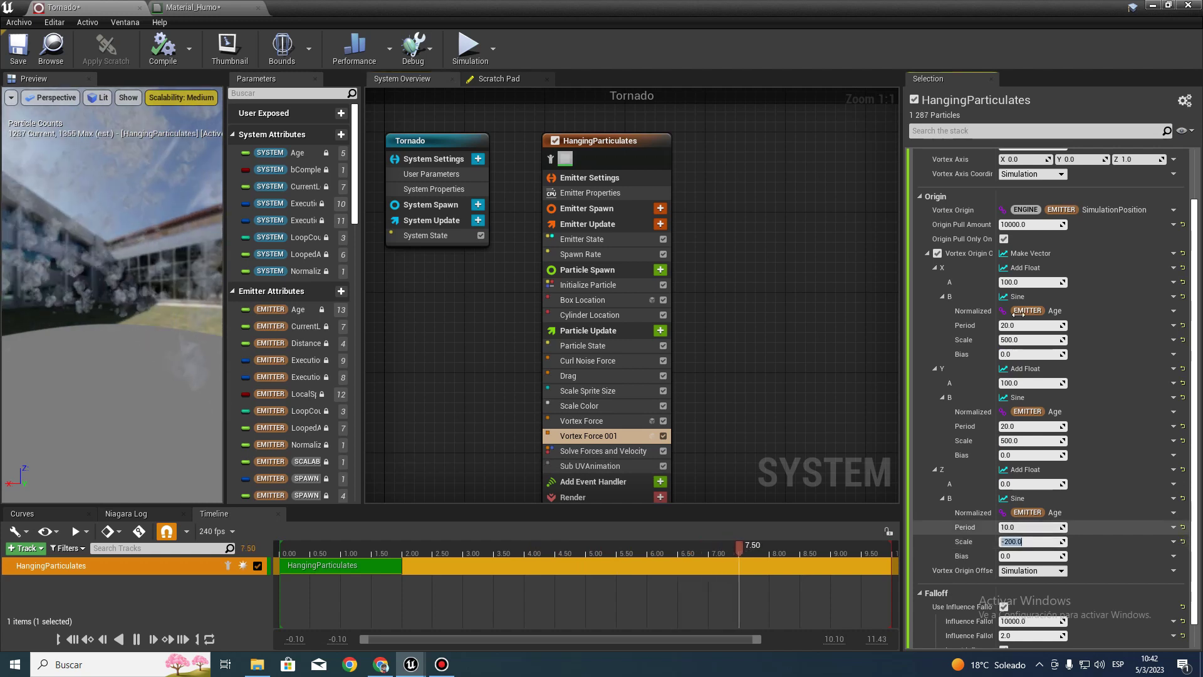
pyautogui.scroll(2, 1021, 230)
pyautogui.click(1023, 183)
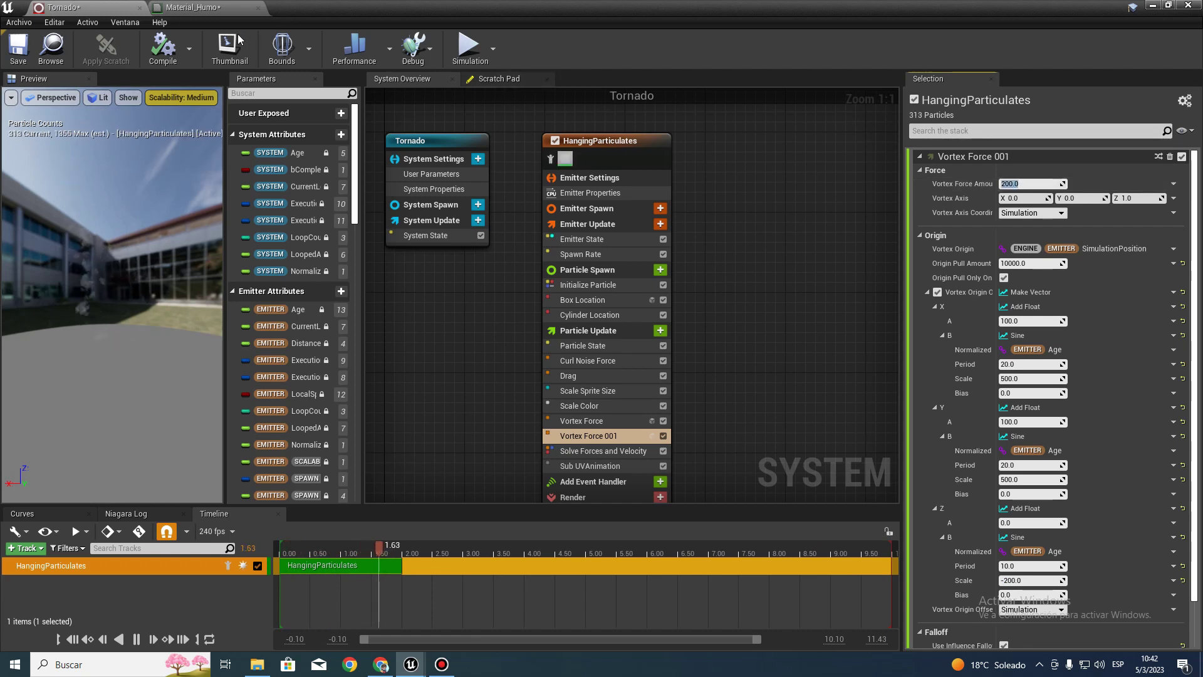
pyautogui.click(171, 46)
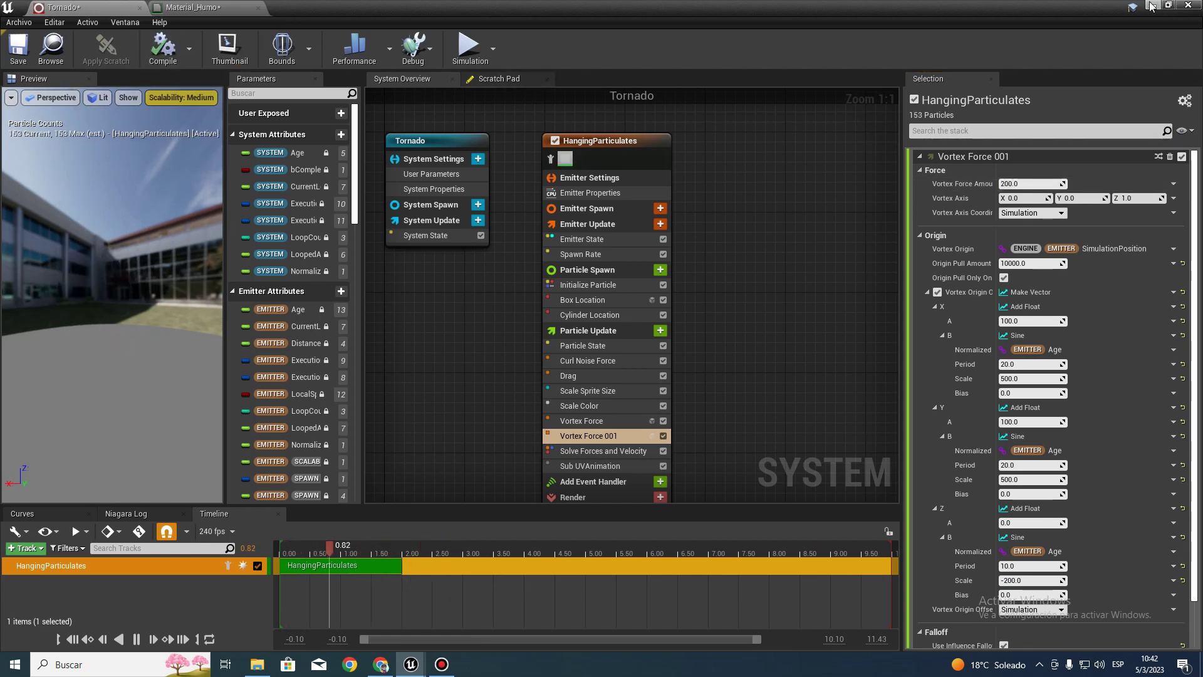
pyautogui.click(1152, 6)
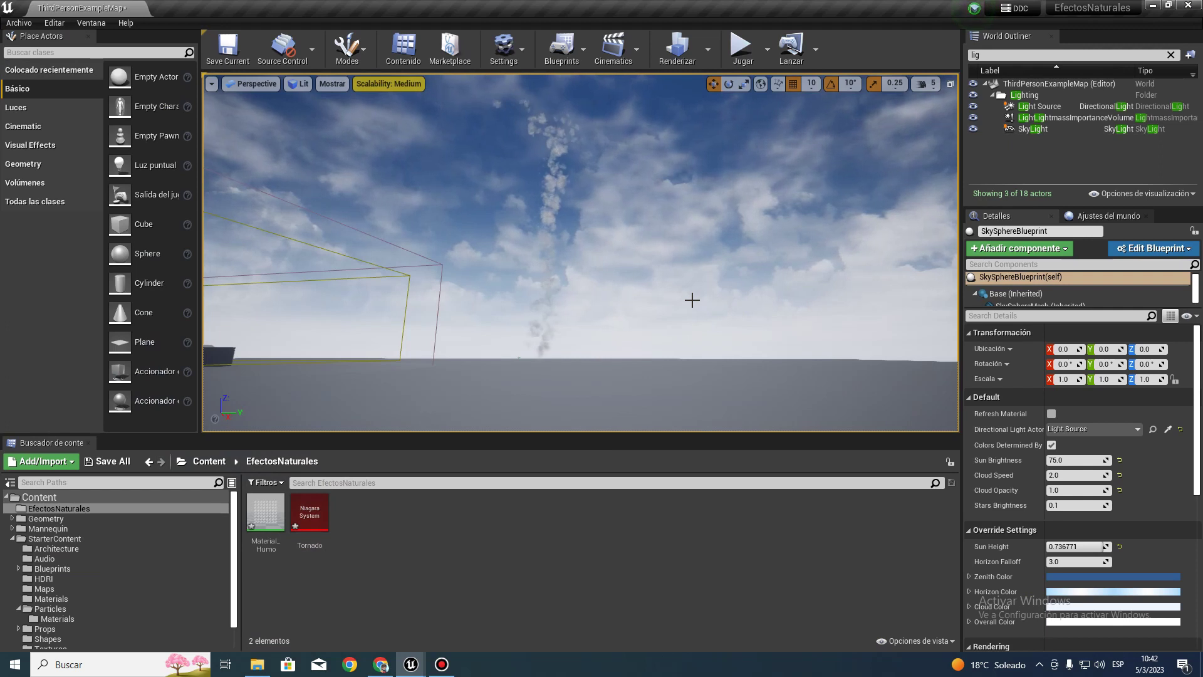
pyautogui.moveTo(580, 251); pyautogui.dragTo(580, 238, button='right')
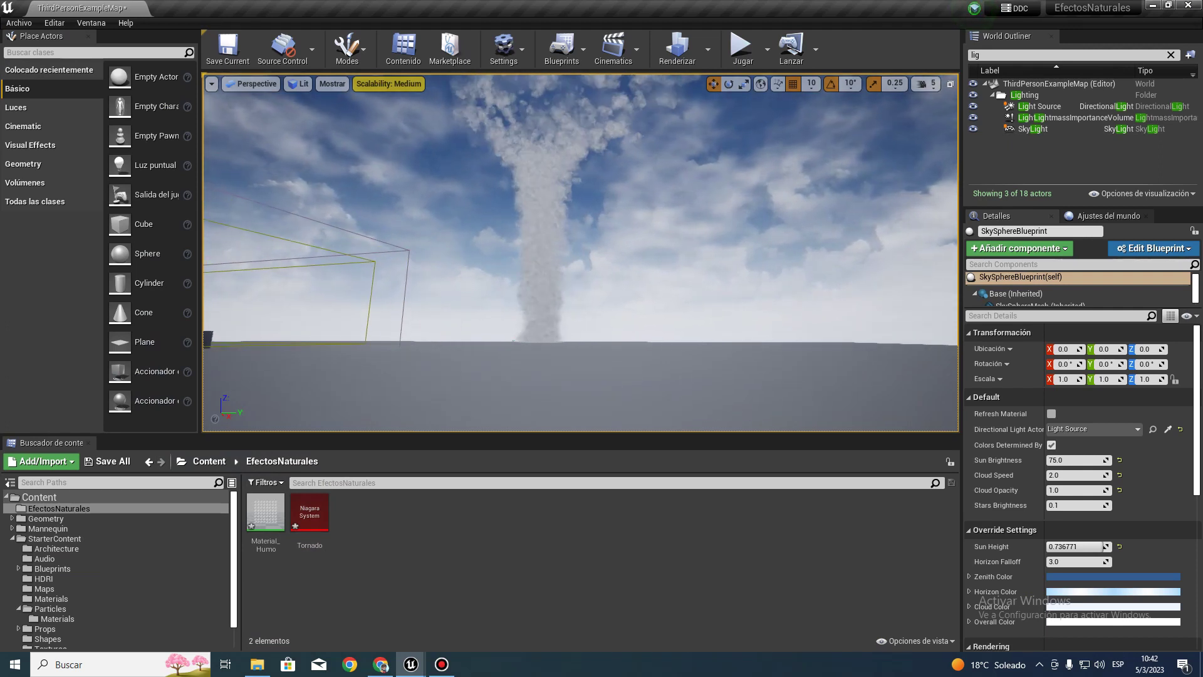
pyautogui.moveTo(581, 238)
pyautogui.mouseDown(button='right')
pyautogui.moveTo(580, 219)
pyautogui.moveTo(580, 250)
pyautogui.mouseUp(button='right')
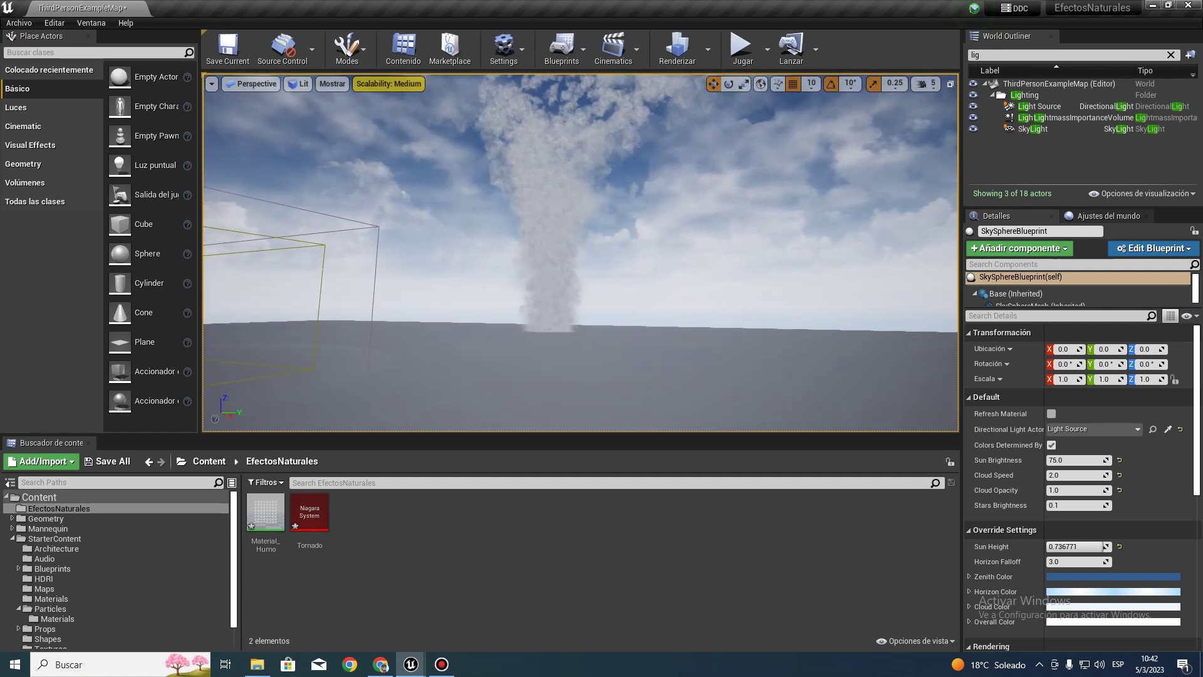
pyautogui.moveTo(670, 315); pyautogui.dragTo(651, 315, button='right')
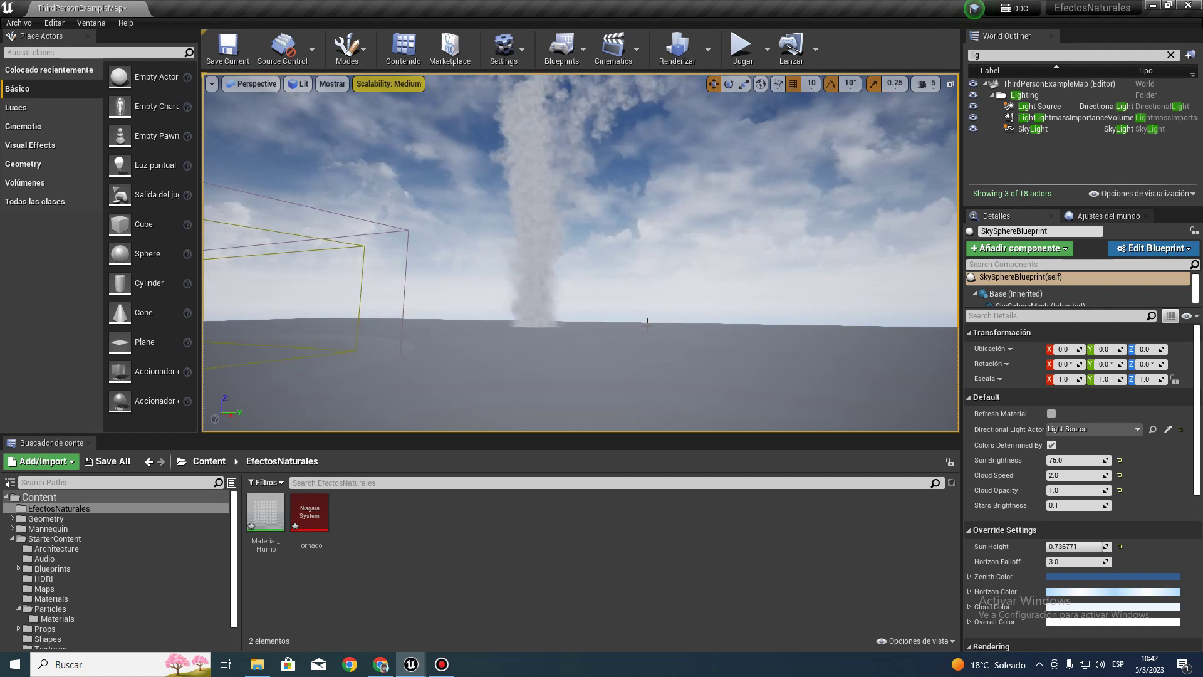
# Change the second vortex's Z sine scale to -500.
pyautogui.moveTo(419, 668)
pyautogui.click(477, 601)
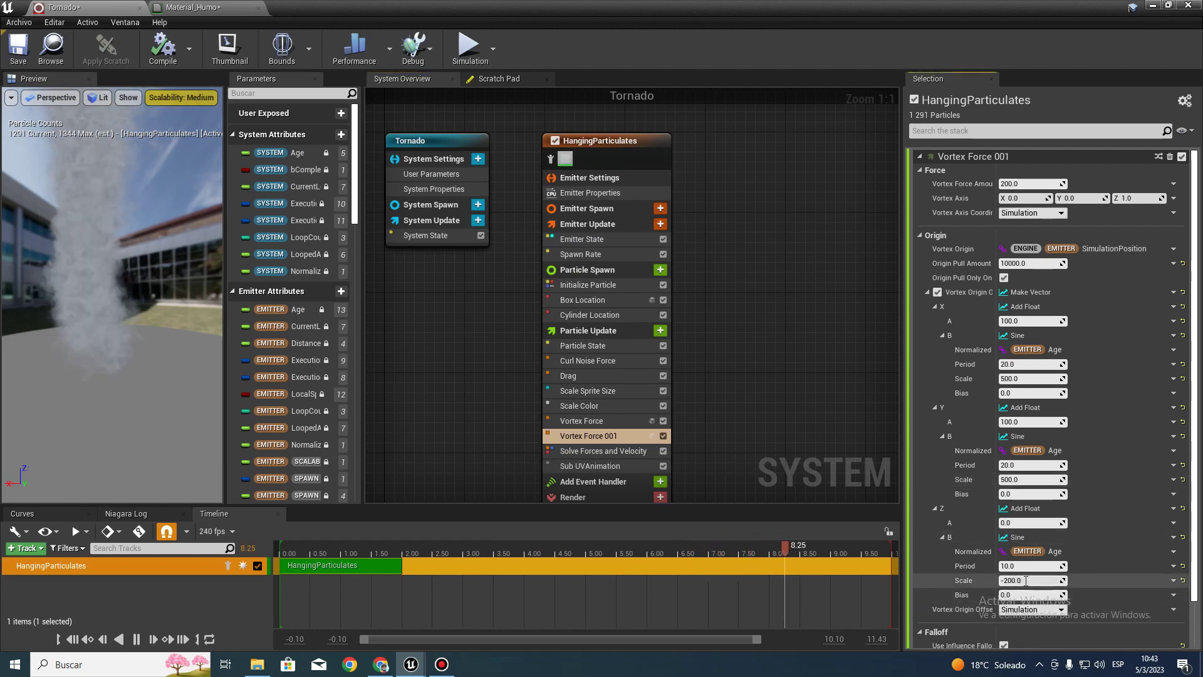
pyautogui.write('500')
pyautogui.press('Return')
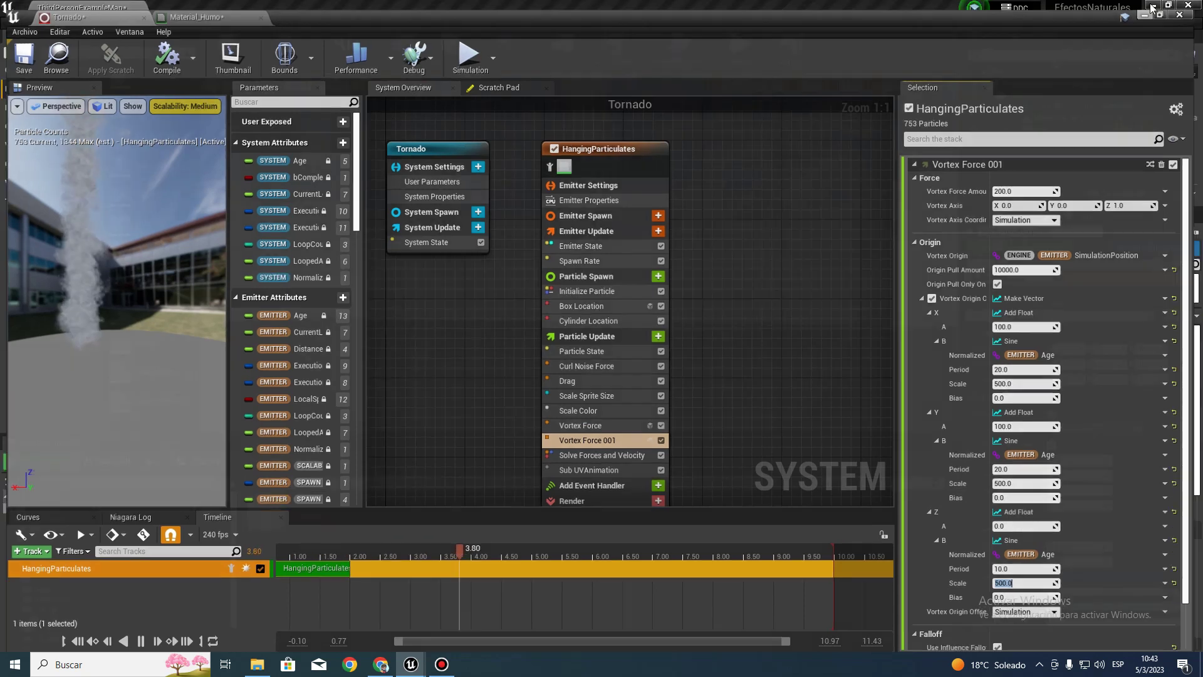
pyautogui.click(1153, 6)
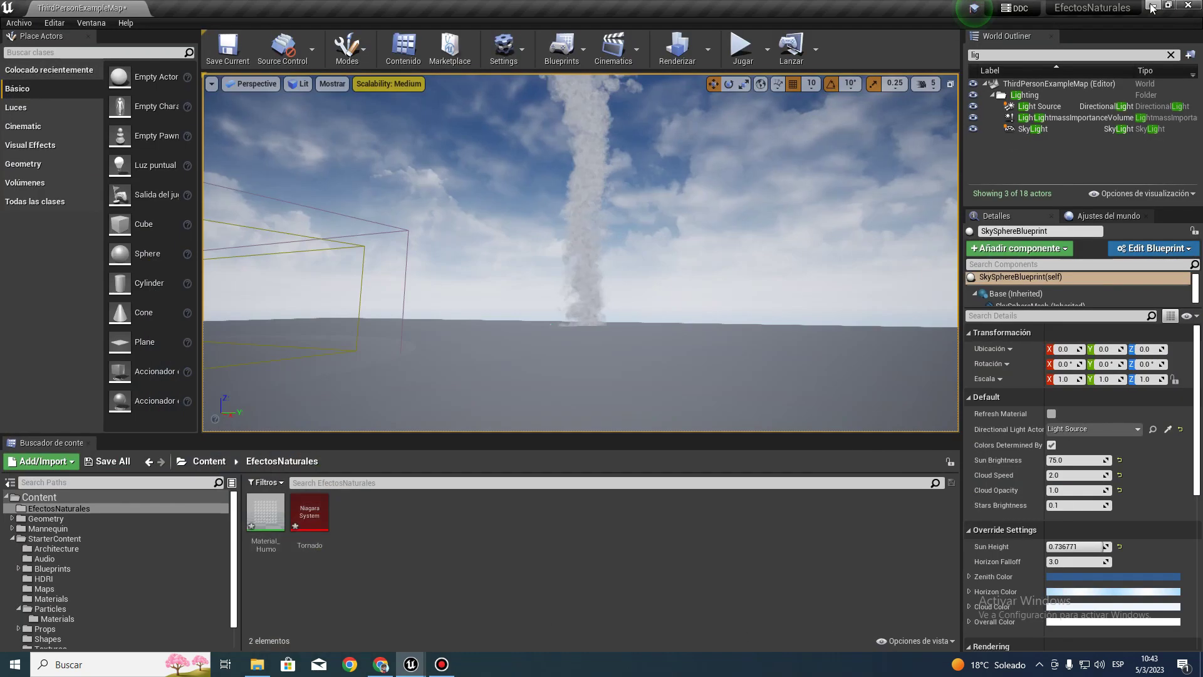
pyautogui.moveTo(676, 263); pyautogui.dragTo(676, 207, button='right')
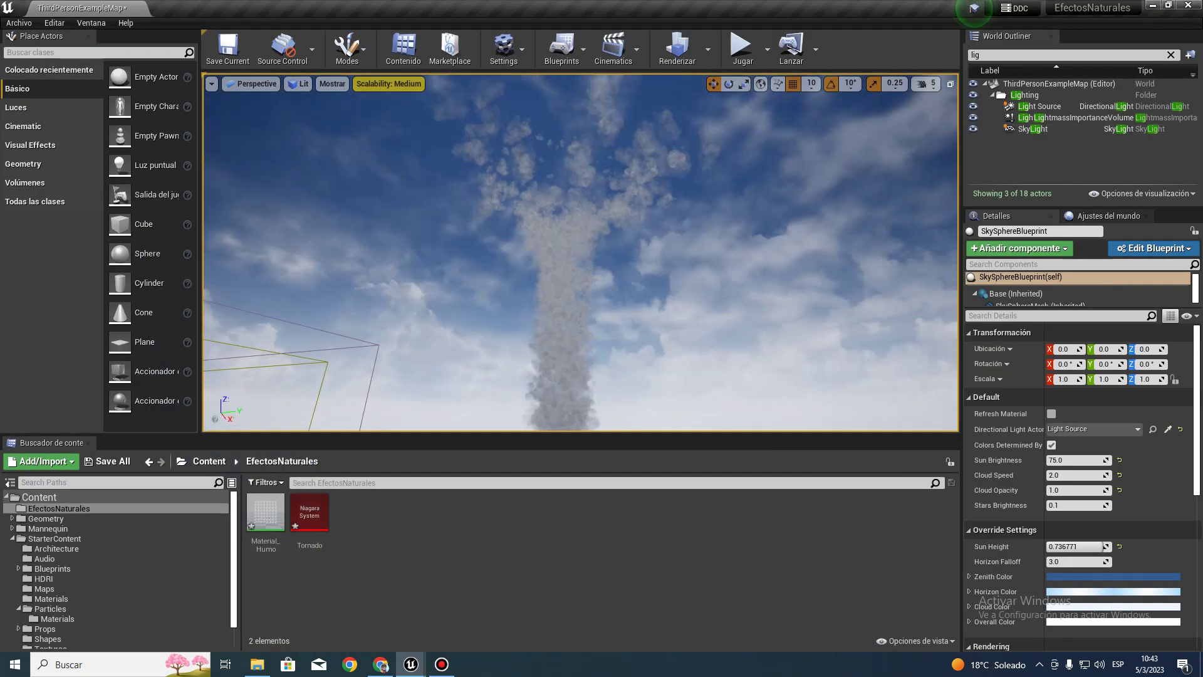
pyautogui.moveTo(676, 263); pyautogui.dragTo(676, 326, button='right')
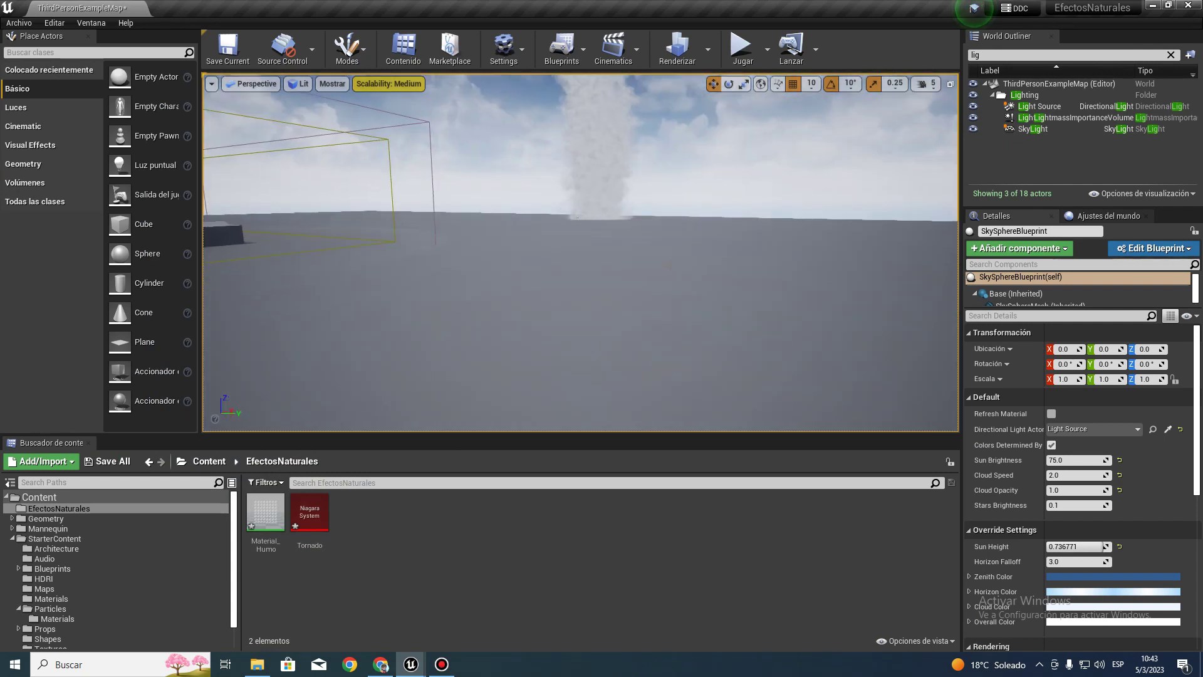
# Raise the second vortex's force amount to 2000.
pyautogui.moveTo(413, 666)
pyautogui.click(493, 623)
pyautogui.write('200')
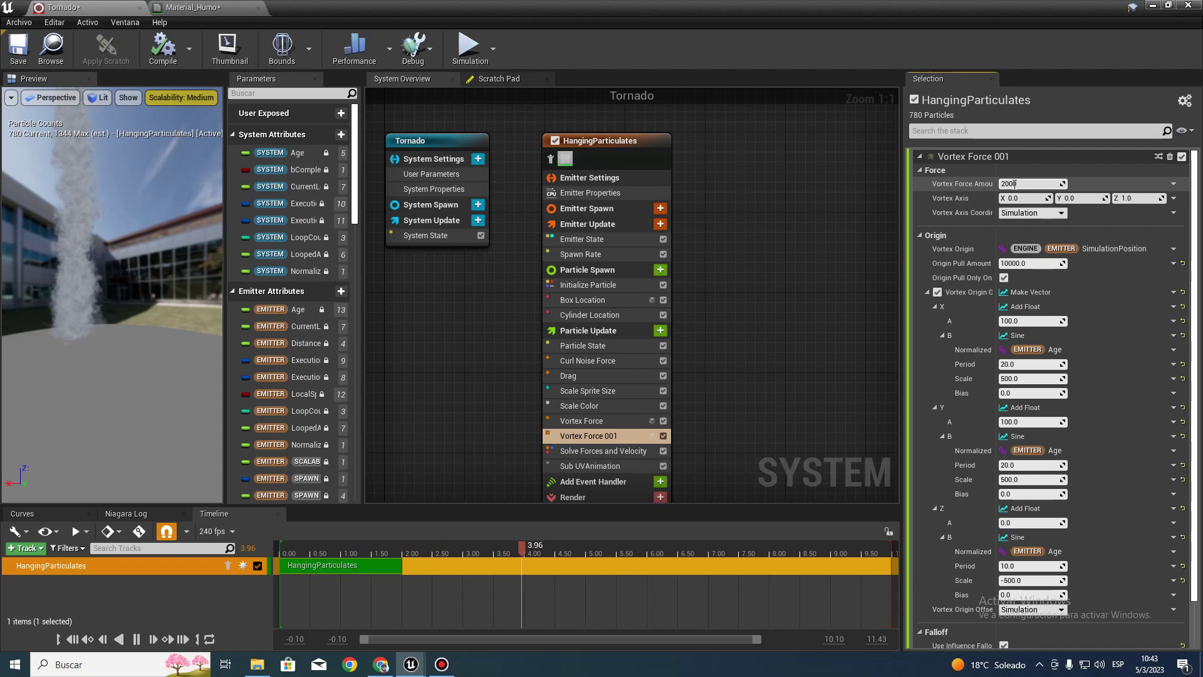
pyautogui.write('0.0')
pyautogui.press('Return')
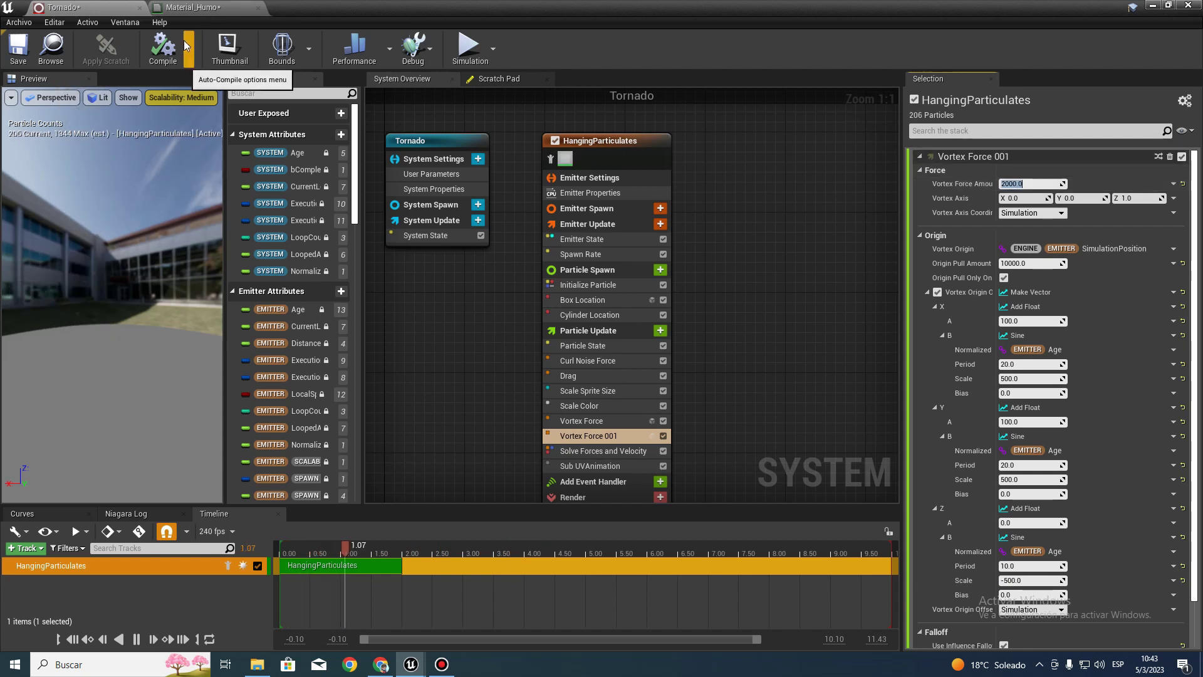
pyautogui.click(1156, 5)
pyautogui.moveTo(580, 282); pyautogui.dragTo(580, 231, button='right')
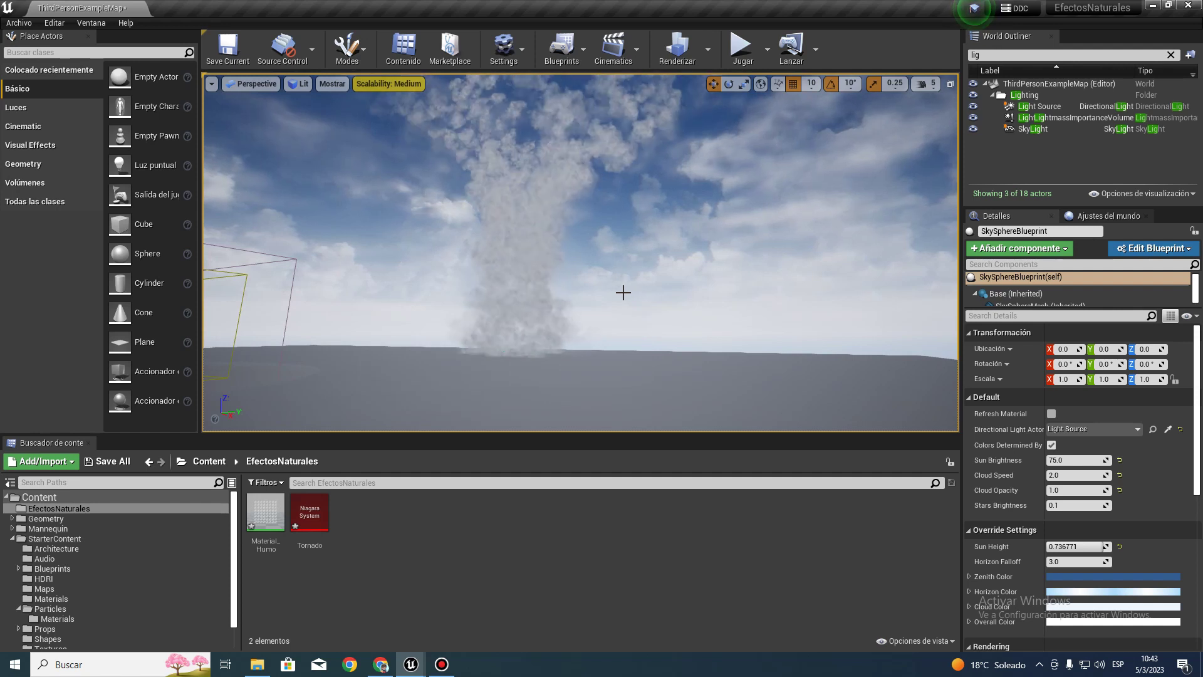
pyautogui.moveTo(627, 297); pyautogui.dragTo(601, 297, button='right')
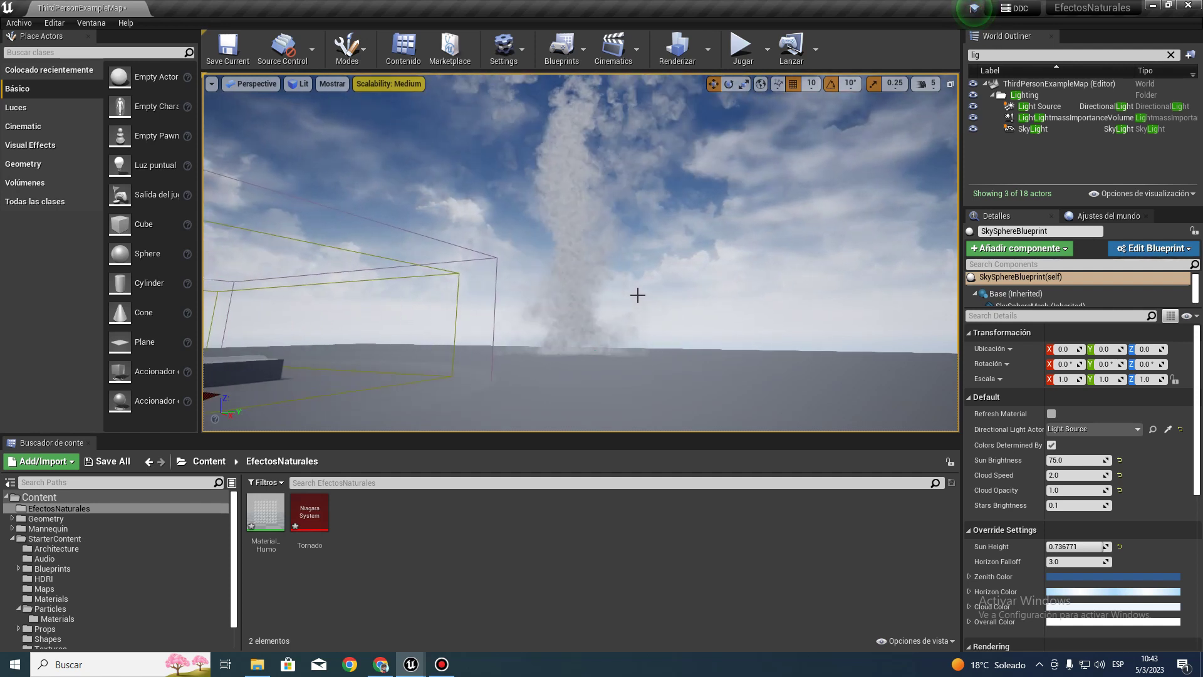
pyautogui.moveTo(622, 296); pyautogui.dragTo(652, 297, button='right')
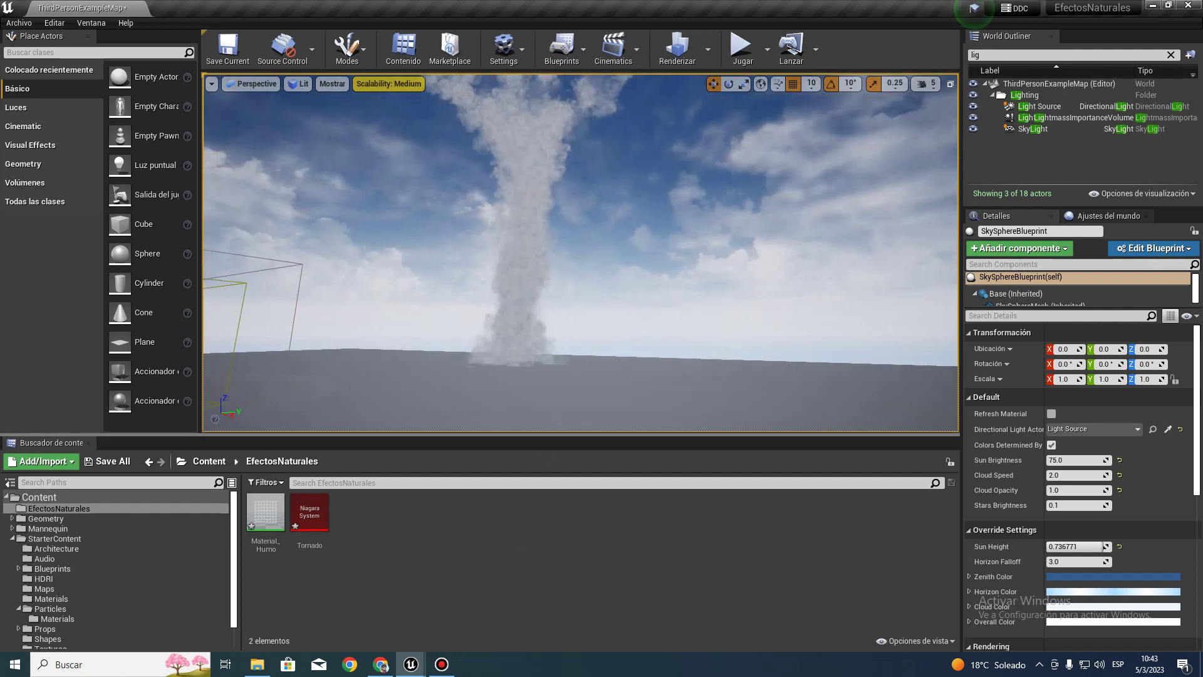
pyautogui.moveTo(652, 296)
pyautogui.mouseDown(button='right')
pyautogui.moveTo(692, 370)
pyautogui.moveTo(692, 276)
pyautogui.moveTo(692, 364)
pyautogui.moveTo(727, 326)
pyautogui.moveTo(727, 263)
pyautogui.mouseUp(button='right')
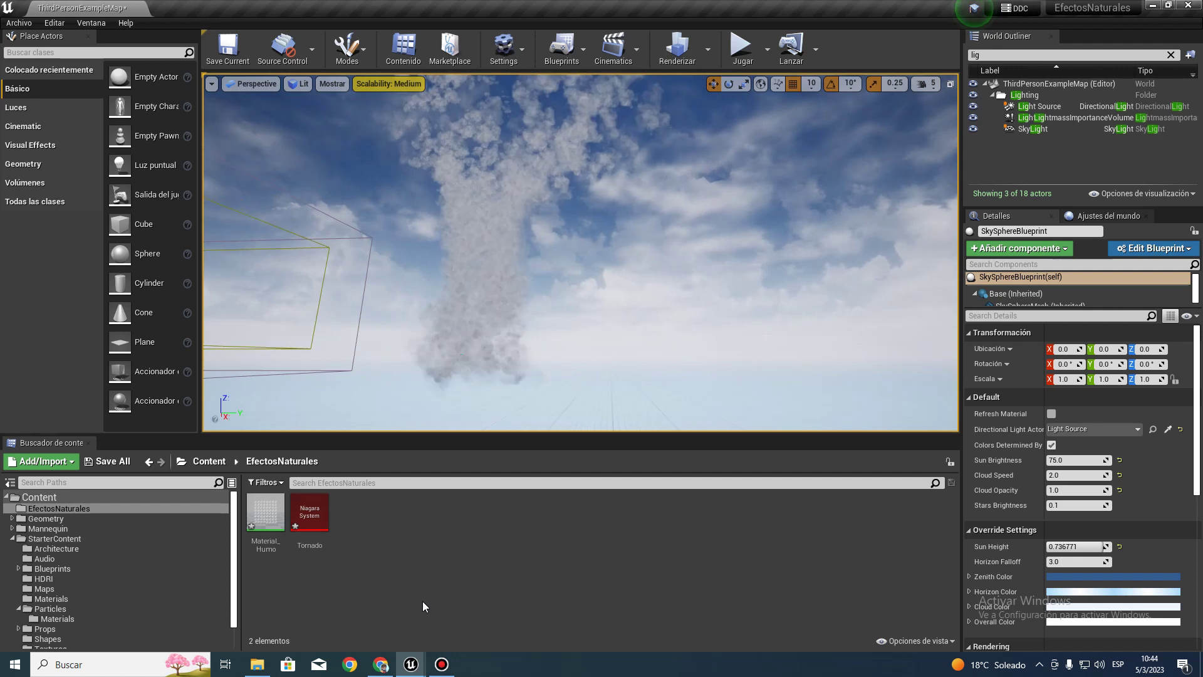
pyautogui.moveTo(458, 376); pyautogui.dragTo(458, 420, button='right')
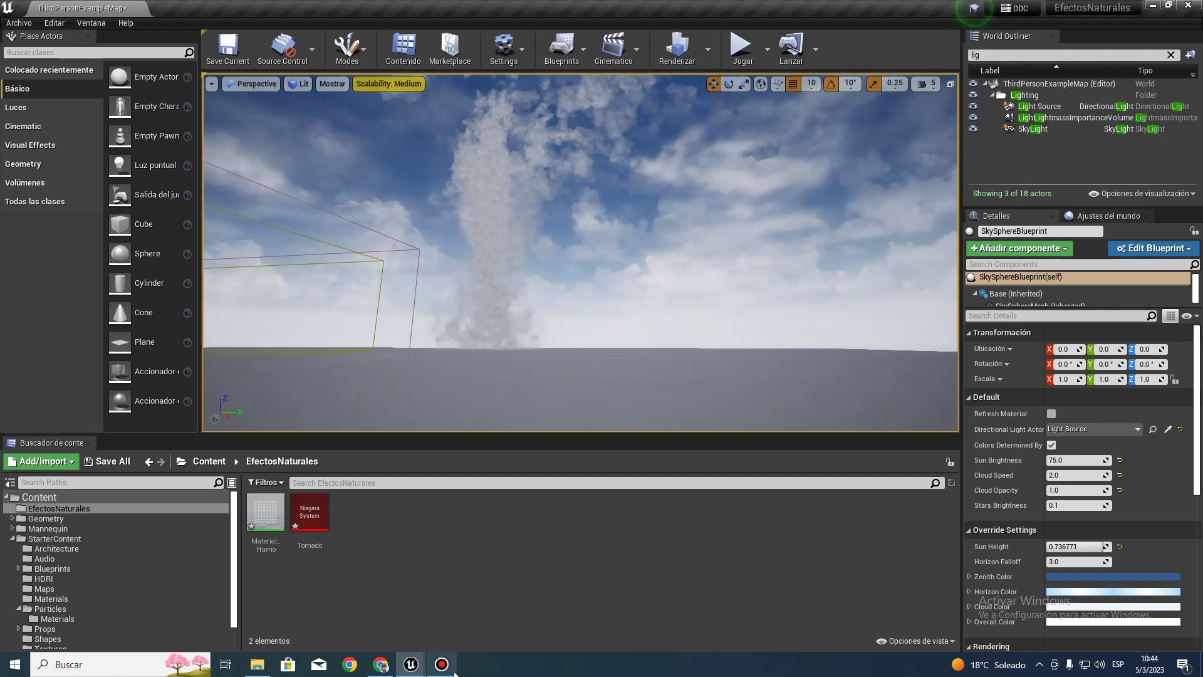
# Set the Initialize Particle colour to yellow-orange (R 1.0, G 0.67, B 0.0).
pyautogui.moveTo(412, 670)
pyautogui.click(492, 626)
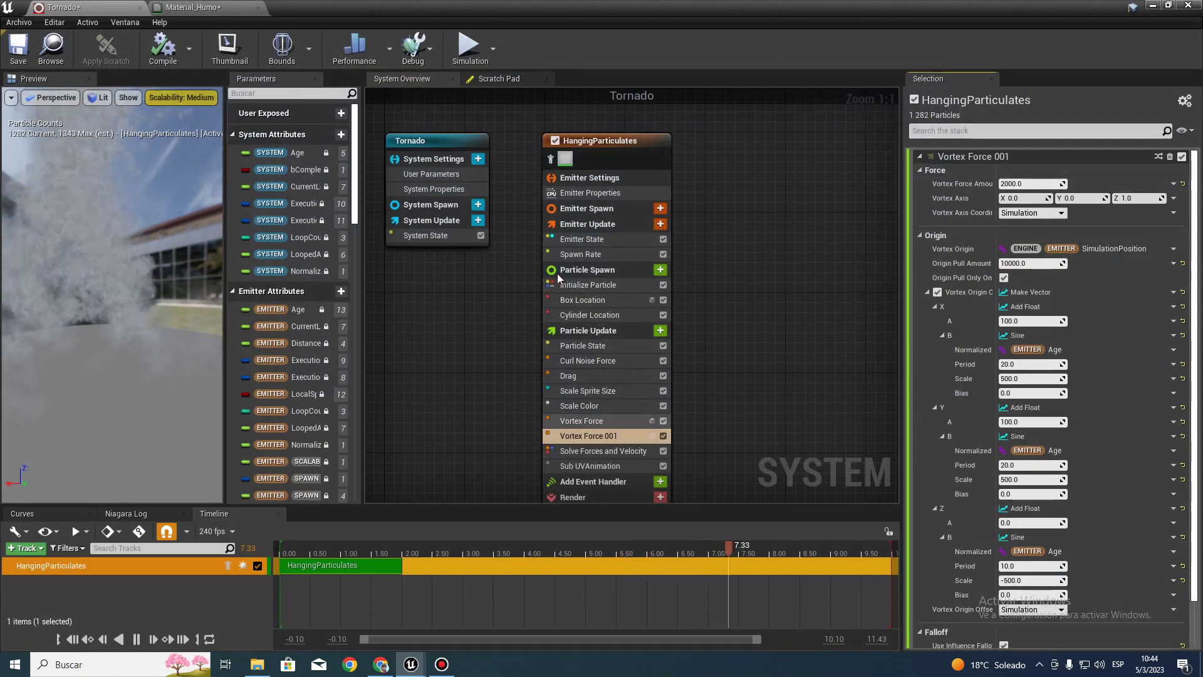
pyautogui.scroll(-2, 603, 371)
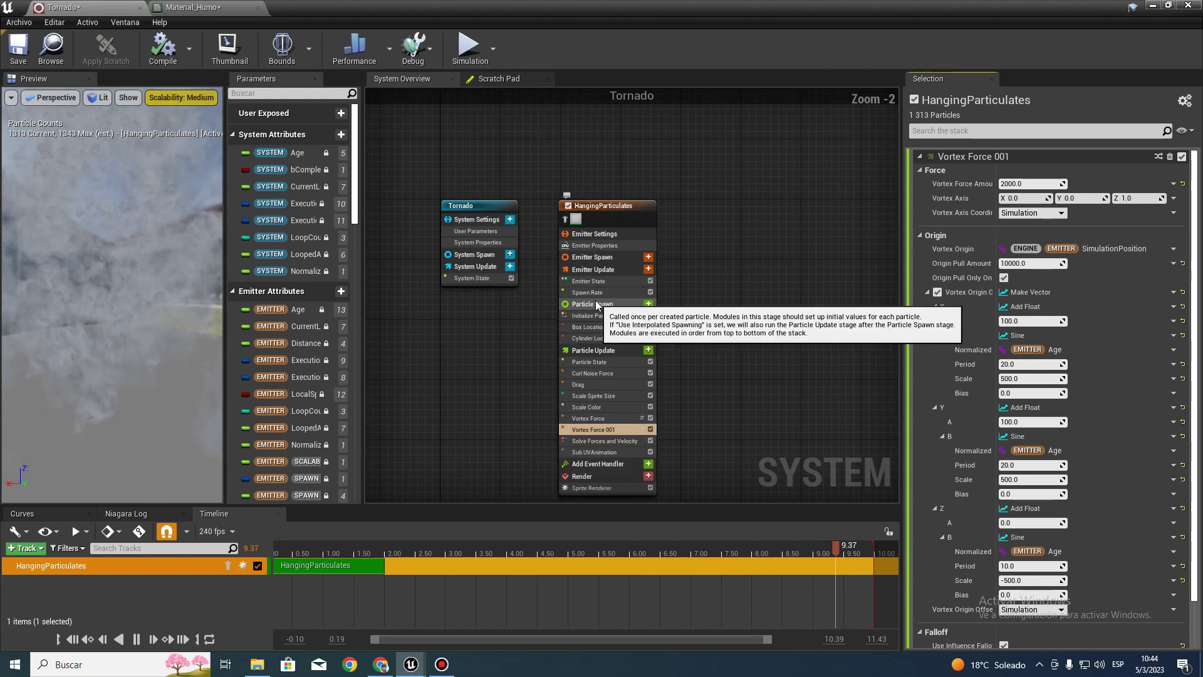
pyautogui.scroll(2, 589, 271)
pyautogui.click(584, 316)
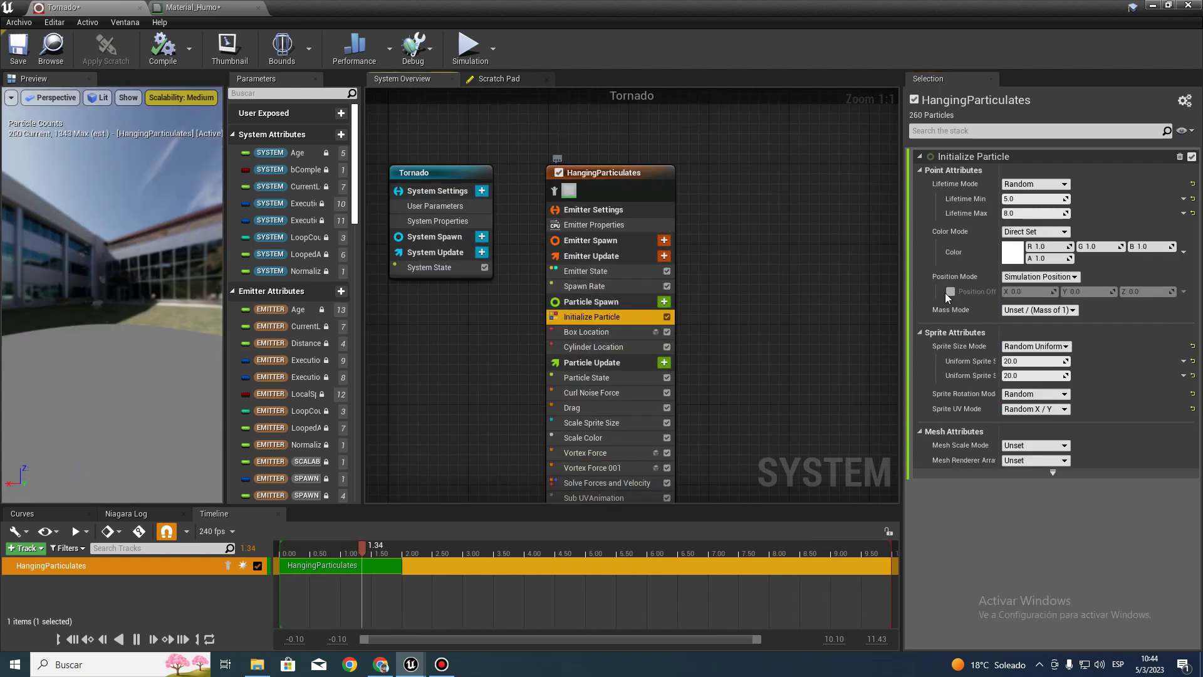
pyautogui.click(1013, 252)
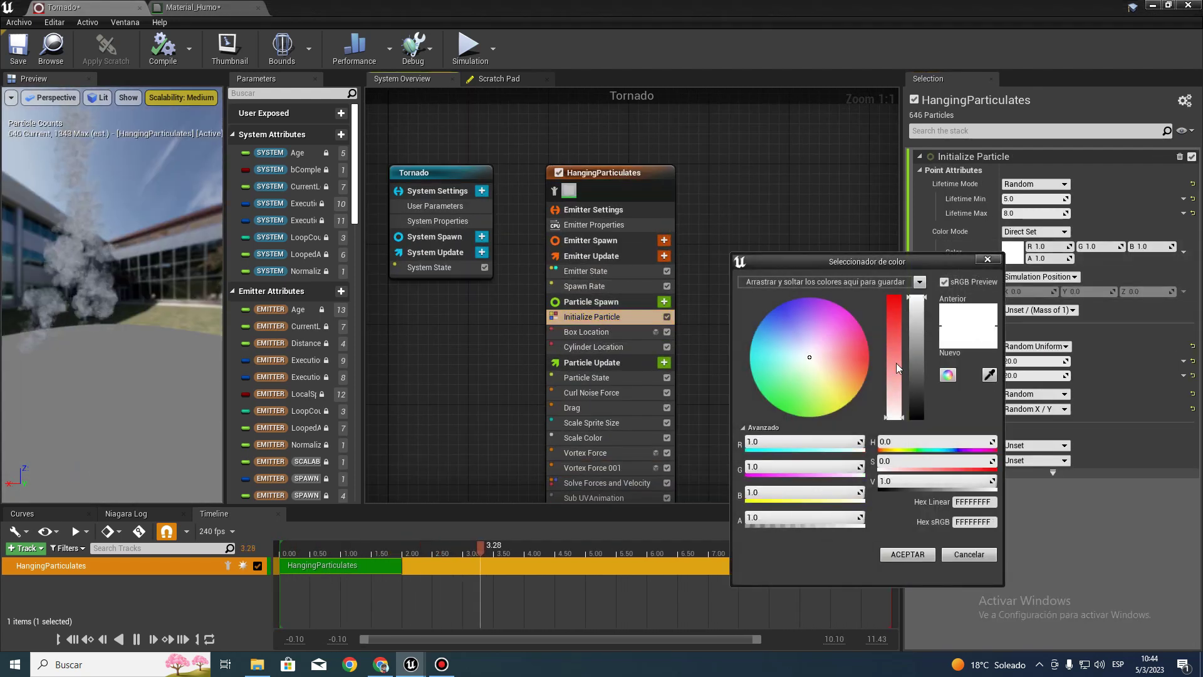
pyautogui.click(851, 393)
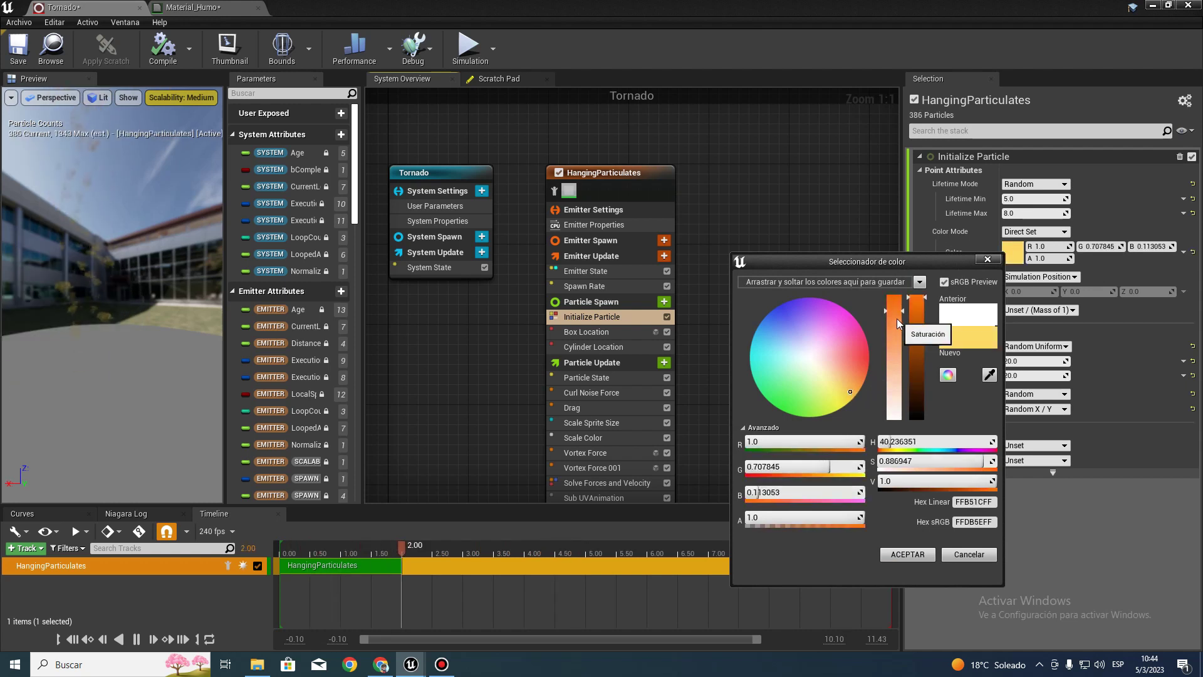
pyautogui.moveTo(897, 319); pyautogui.dragTo(899, 292)
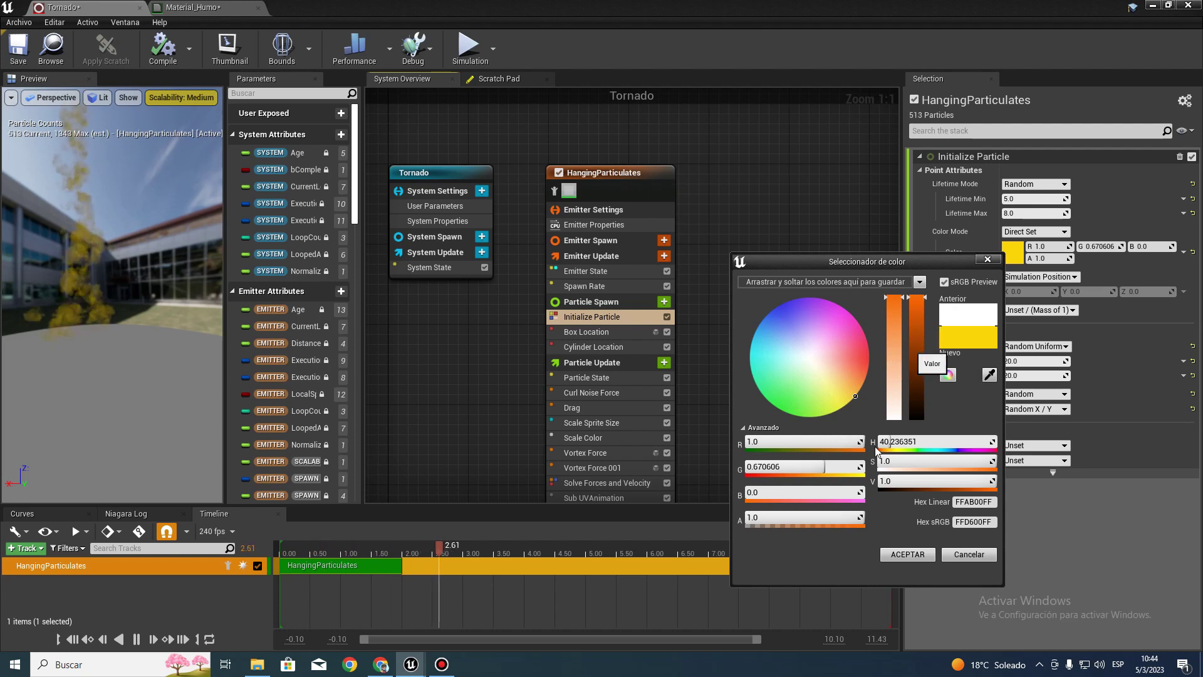
pyautogui.click(907, 554)
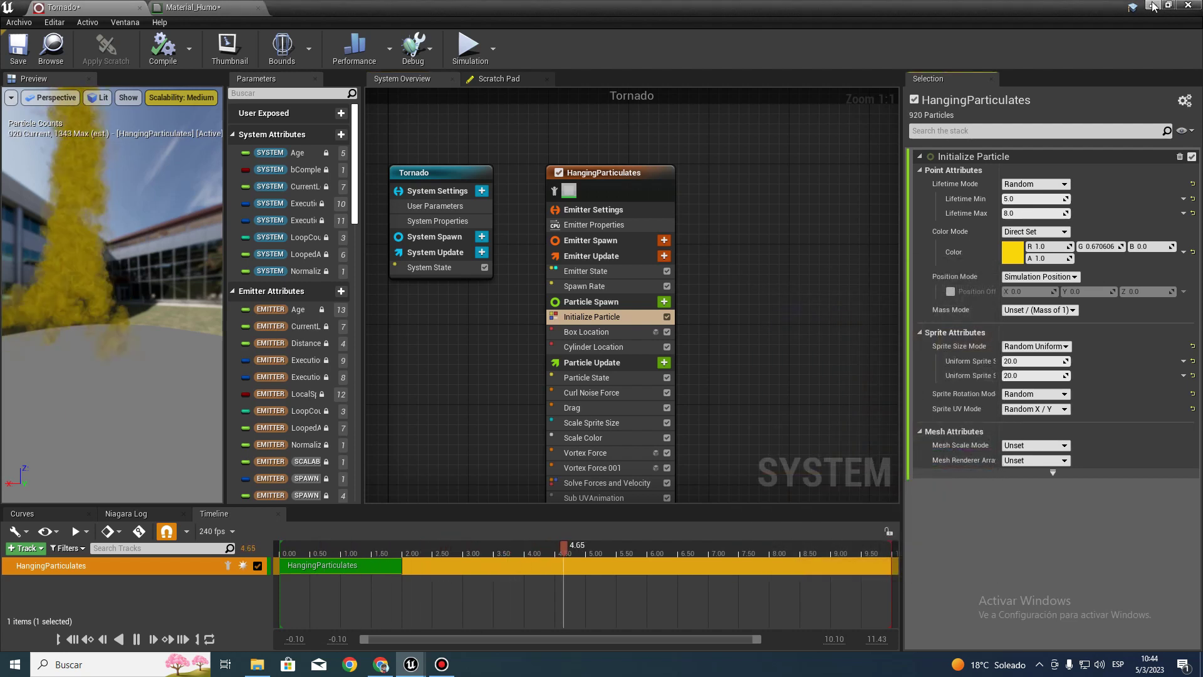
# View the yellow tornado swirling in the level.
pyautogui.click(1153, 5)
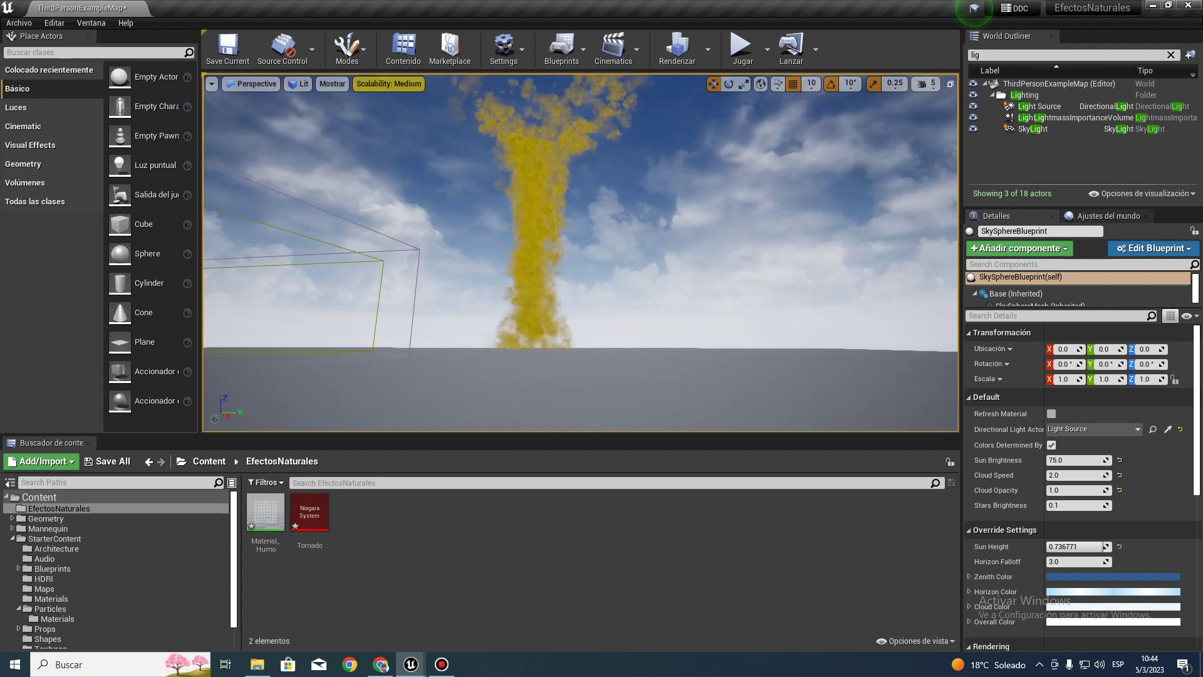
pyautogui.moveTo(581, 251); pyautogui.dragTo(602, 244, button='right')
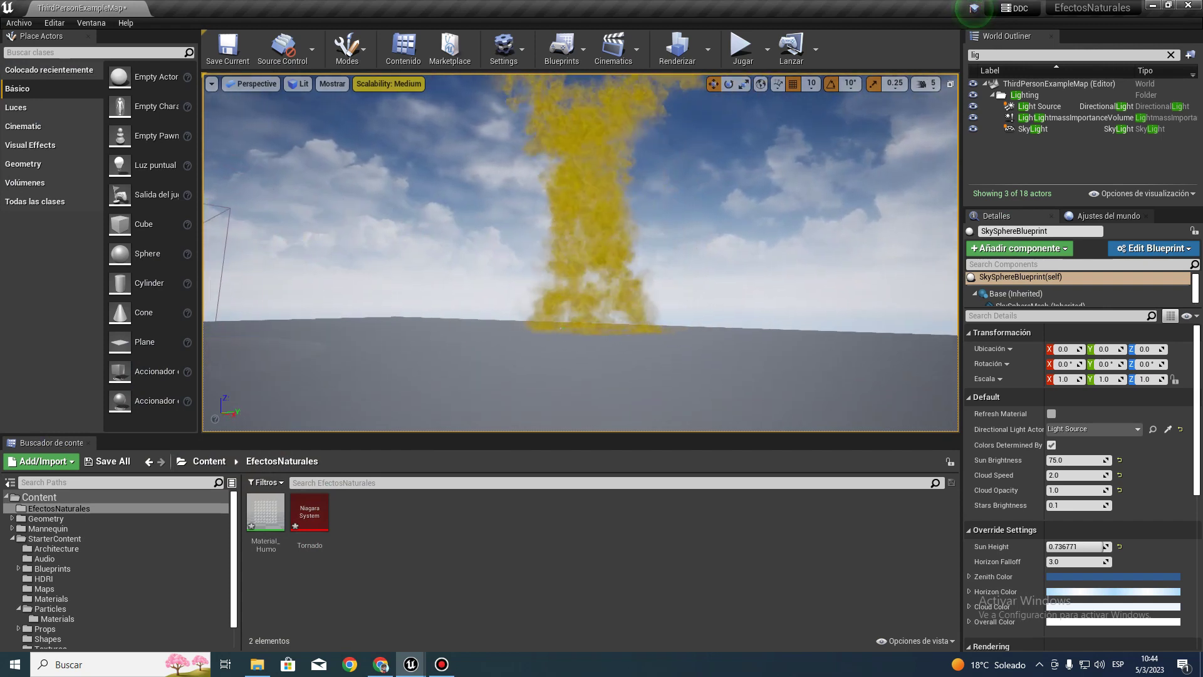
pyautogui.moveTo(411, 663)
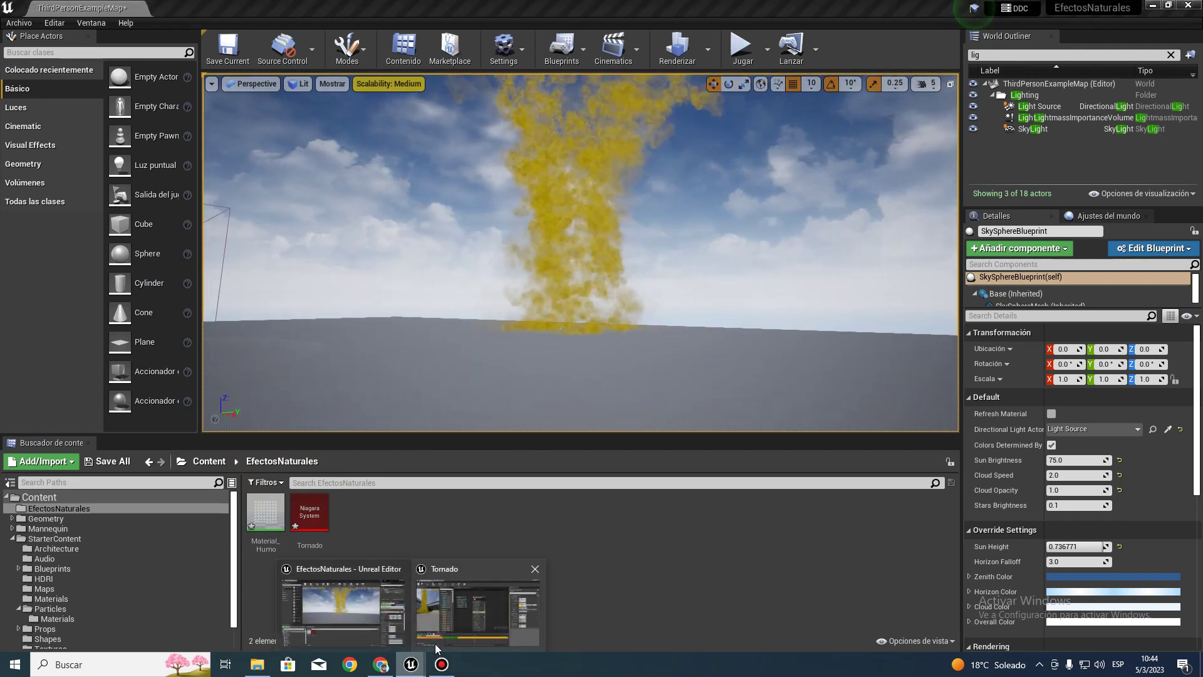
pyautogui.click(437, 627)
# Shift the particle colour to a brighter yellow (G 0.81) with alpha 0.5.
pyautogui.click(1008, 252)
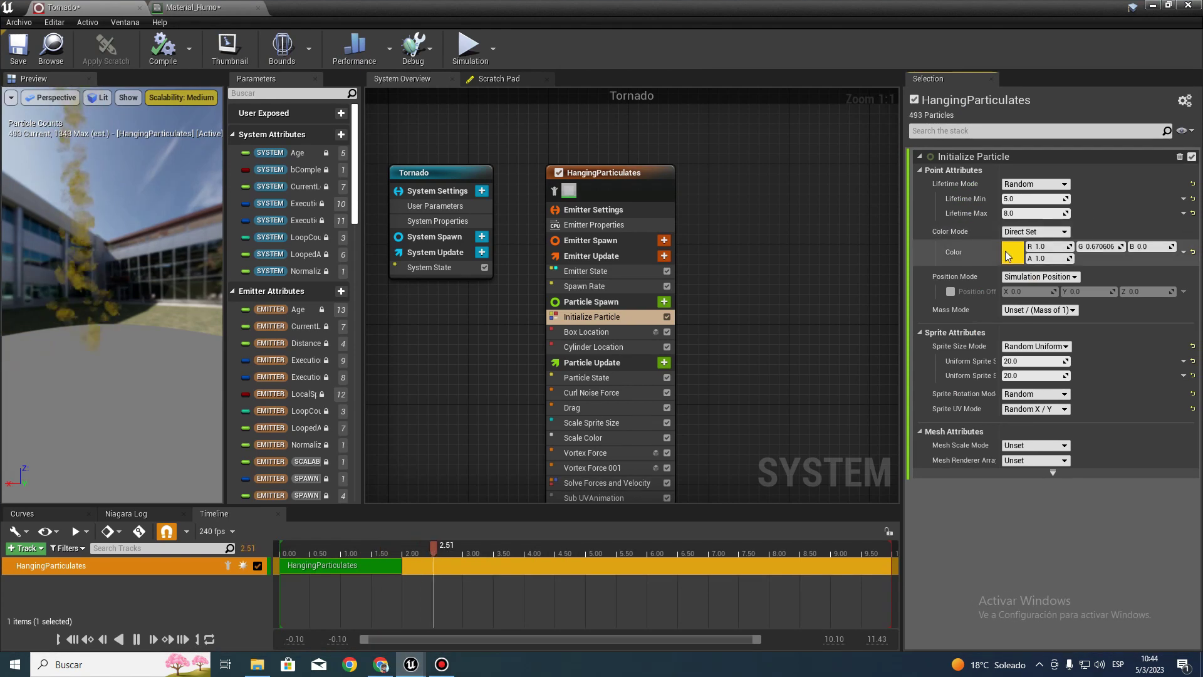
pyautogui.moveTo(835, 385); pyautogui.dragTo(860, 415)
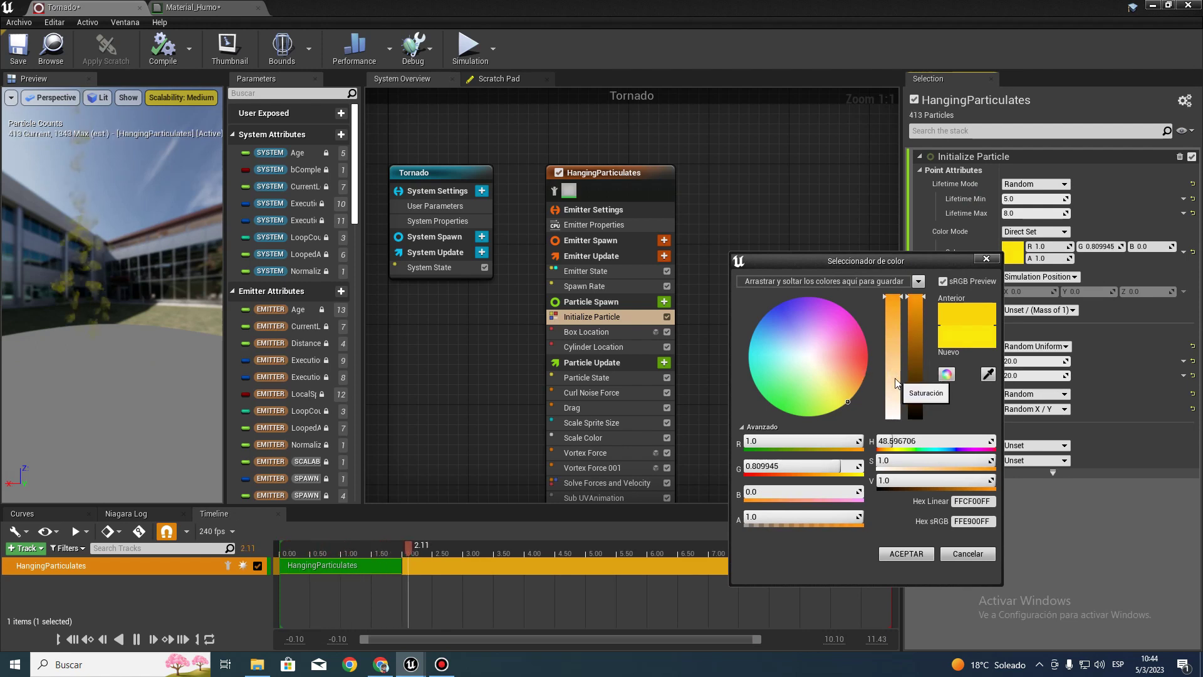
pyautogui.click(756, 516)
pyautogui.write('0.5')
pyautogui.press('Return')
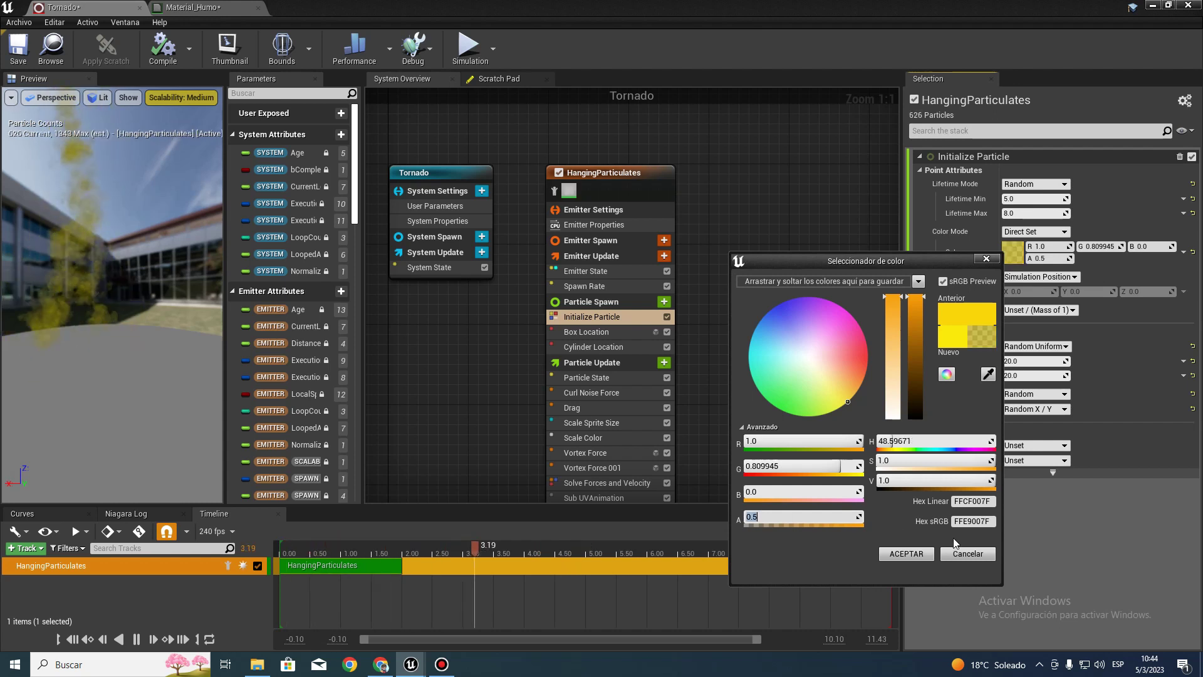
pyautogui.click(898, 555)
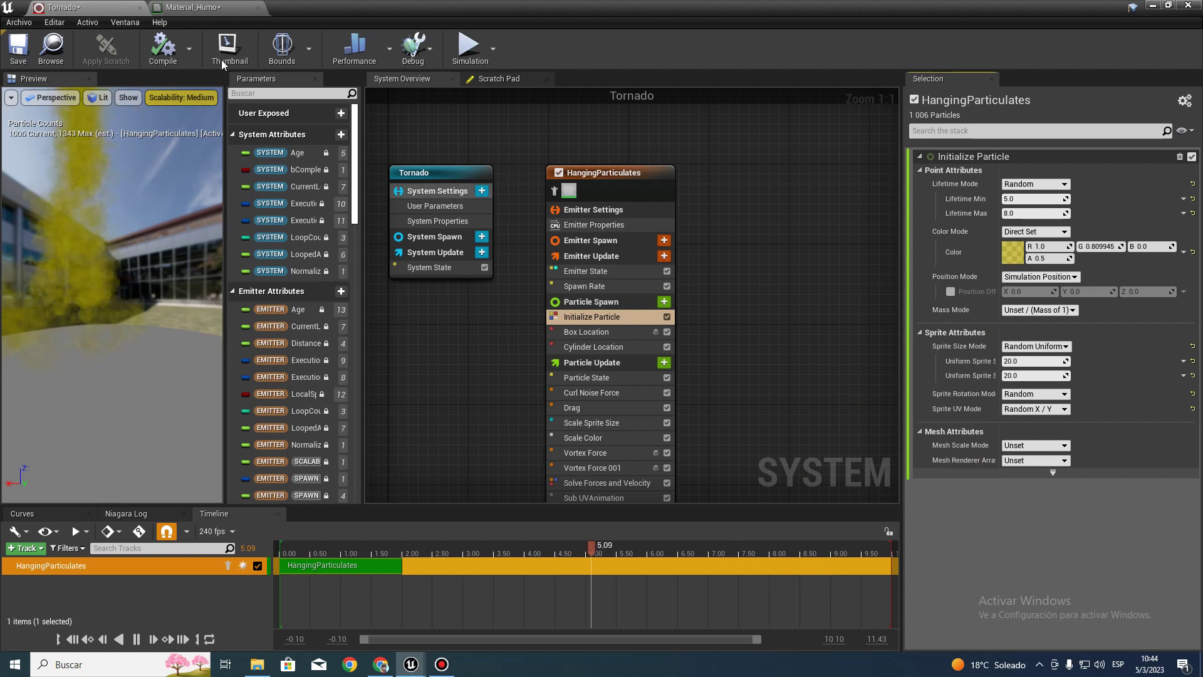
# Recompile the Tornado system and inspect the tornado in the level.
pyautogui.click(162, 44)
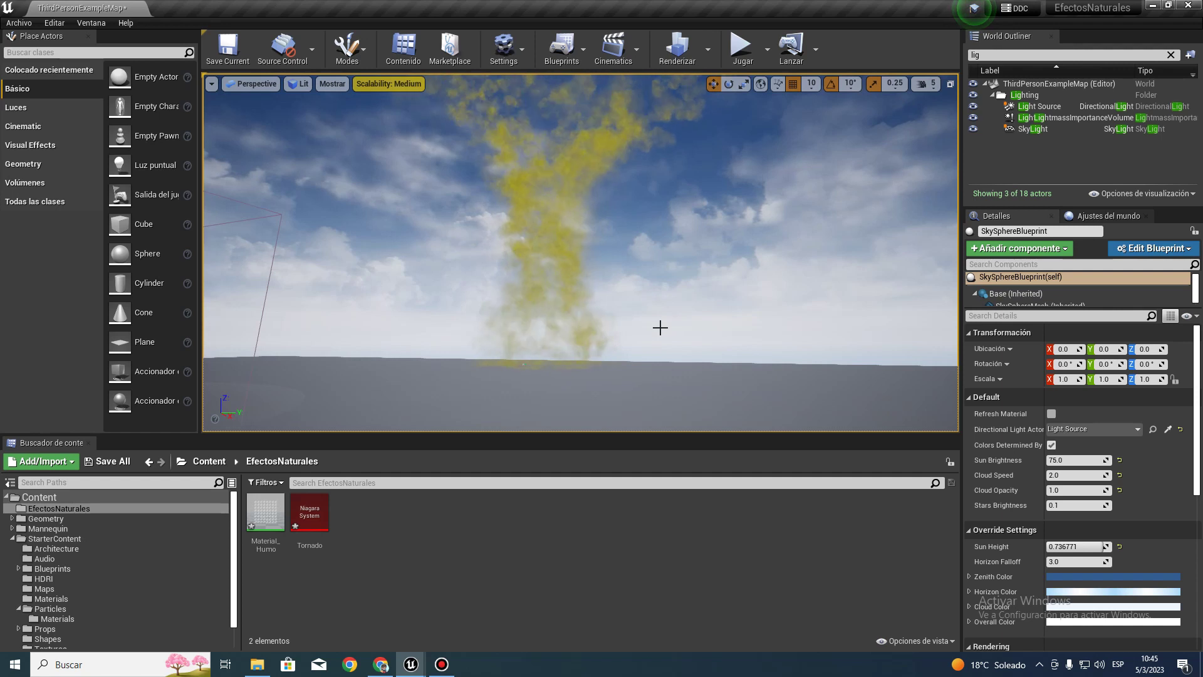
pyautogui.moveTo(661, 327)
pyautogui.mouseDown(button='right')
pyautogui.moveTo(661, 389)
pyautogui.moveTo(660, 251)
pyautogui.moveTo(660, 350)
pyautogui.moveTo(529, 475)
pyautogui.mouseUp(button='right')
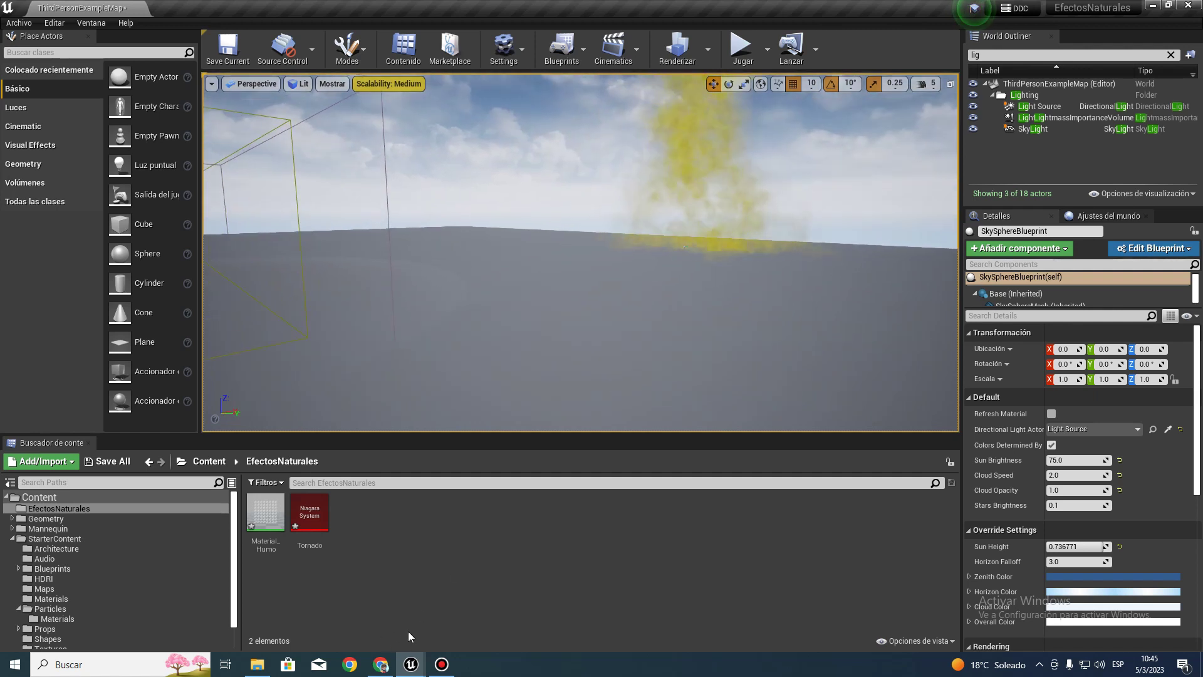
pyautogui.moveTo(589, 426); pyautogui.dragTo(689, 376, button='right')
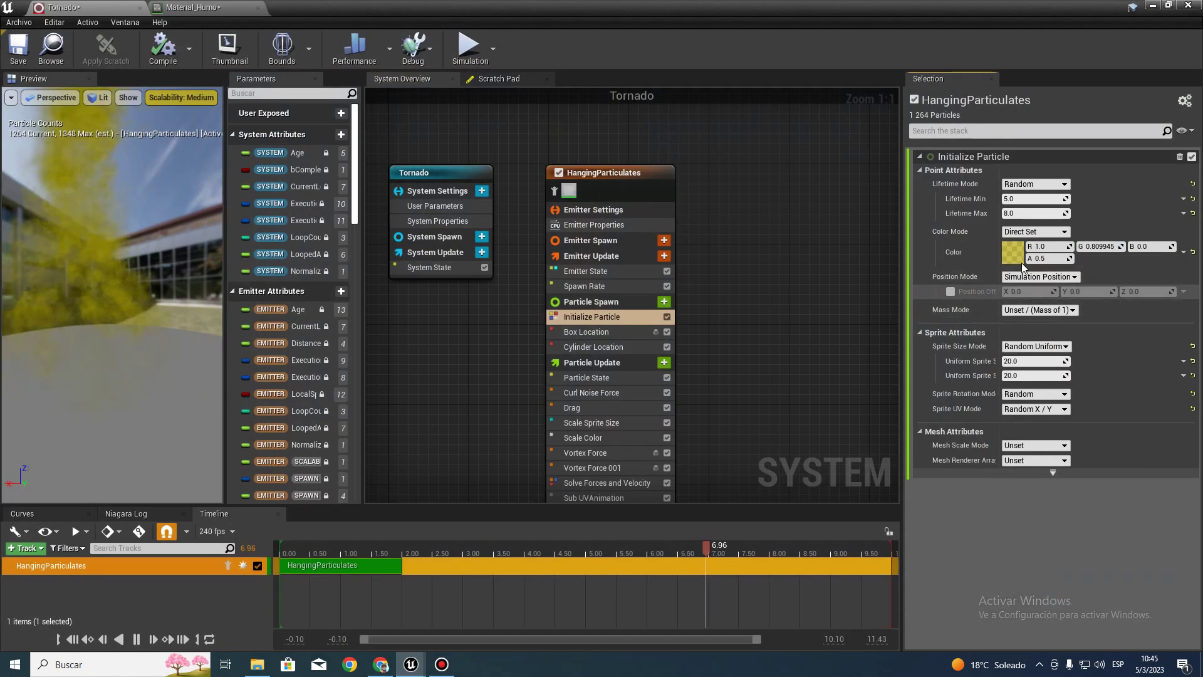
# Lower the particle colour's saturation to a pale yellow (G 0.866, B 0.297) and view it.
pyautogui.click(1016, 254)
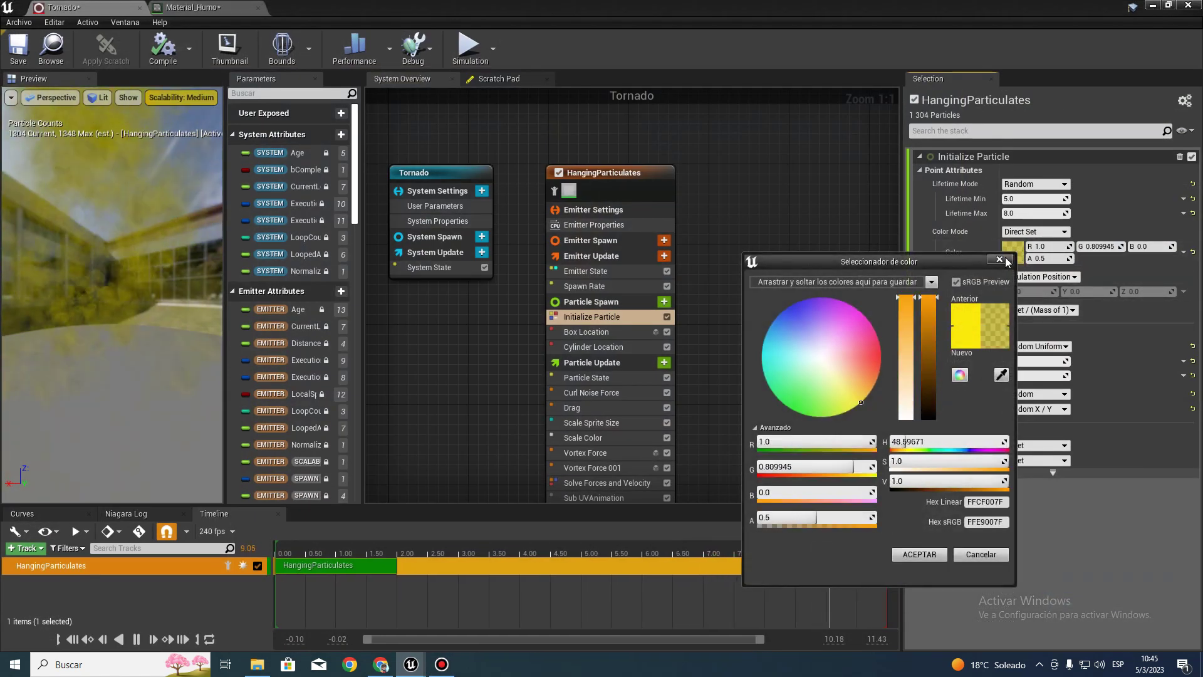
pyautogui.click(910, 327)
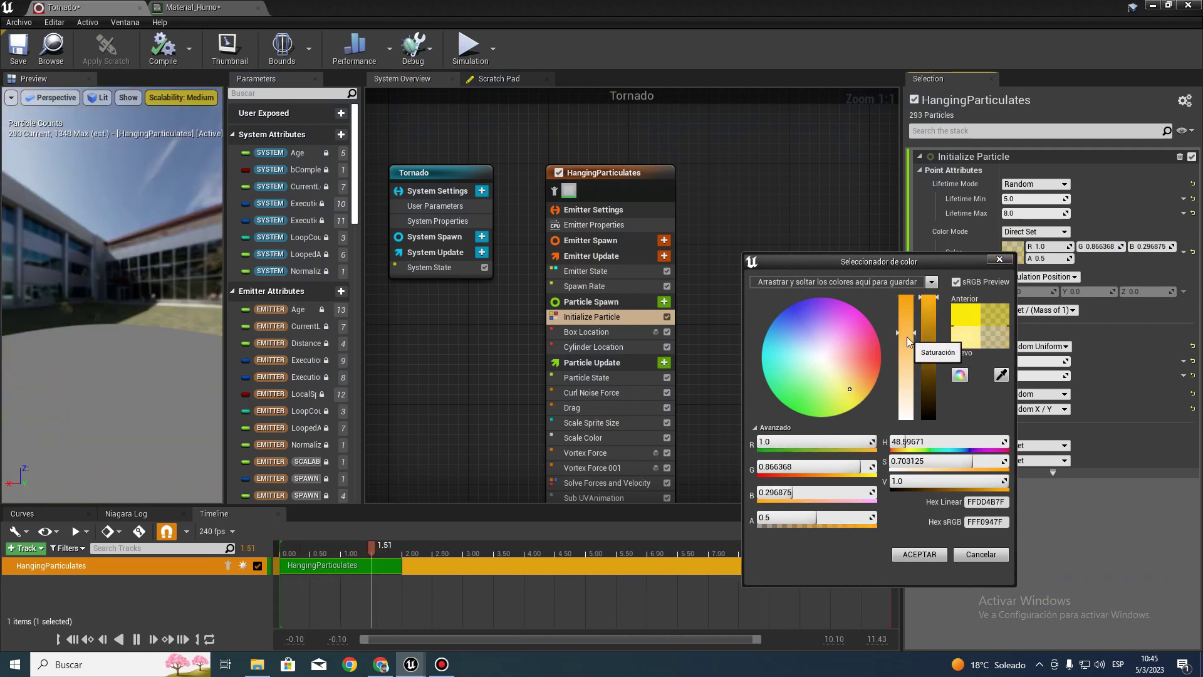
pyautogui.click(920, 554)
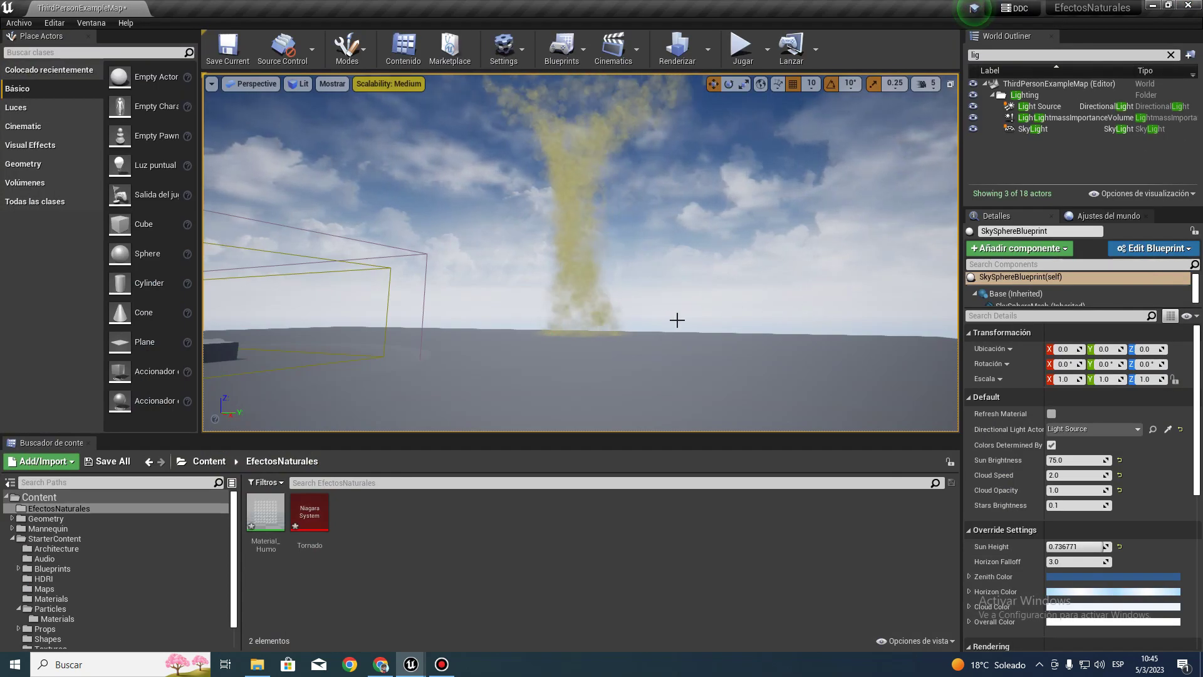
pyautogui.moveTo(659, 324)
pyautogui.mouseDown(button='right')
pyautogui.moveTo(673, 276)
pyautogui.moveTo(667, 283)
pyautogui.mouseUp(button='right')
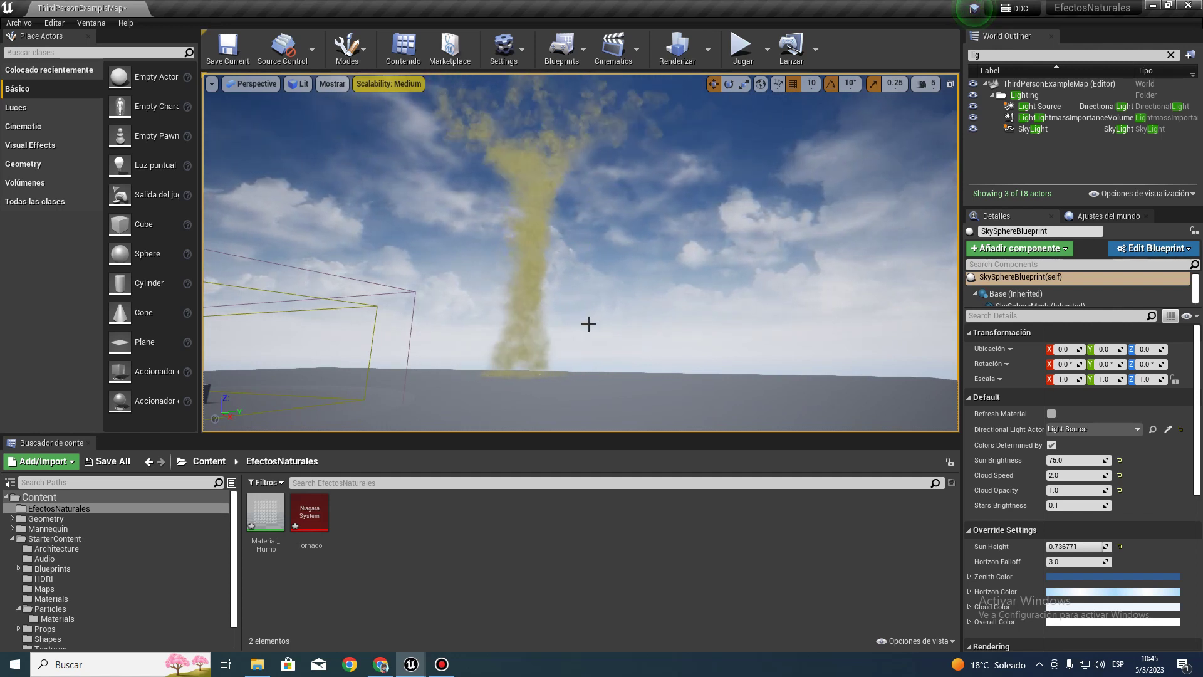
# Save Material_Humo, ThirdPersonExampleMap and Tornado, then frame the finished tornado in the level.
pyautogui.click(104, 461)
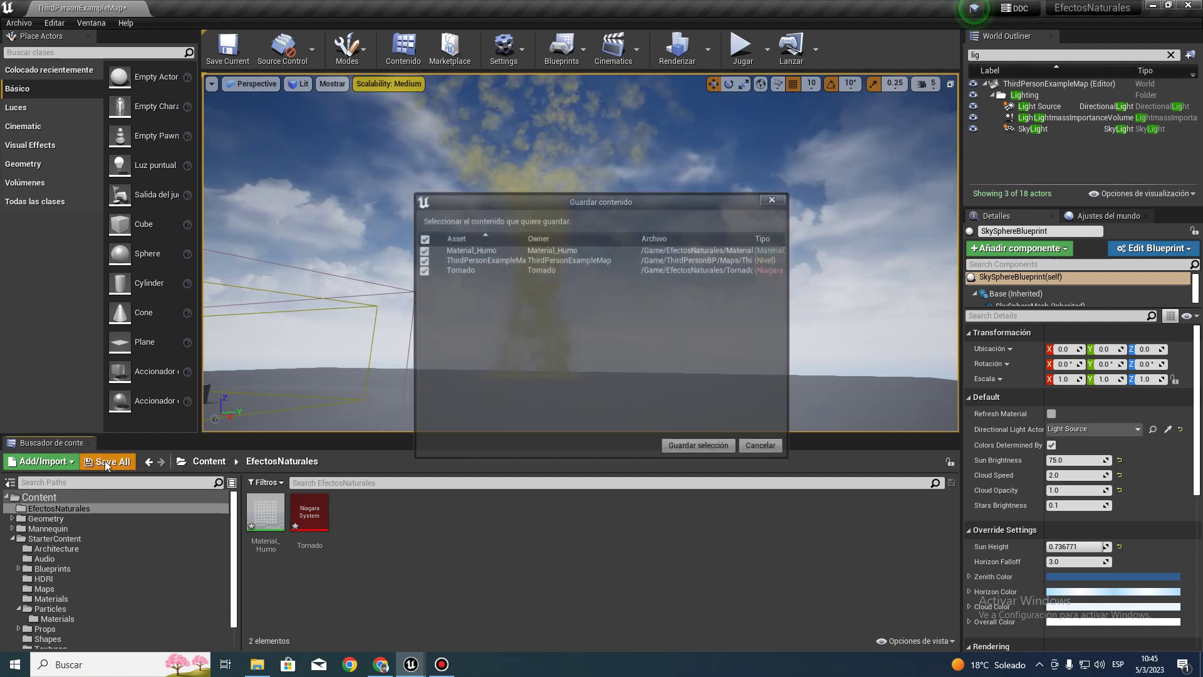
pyautogui.click(702, 447)
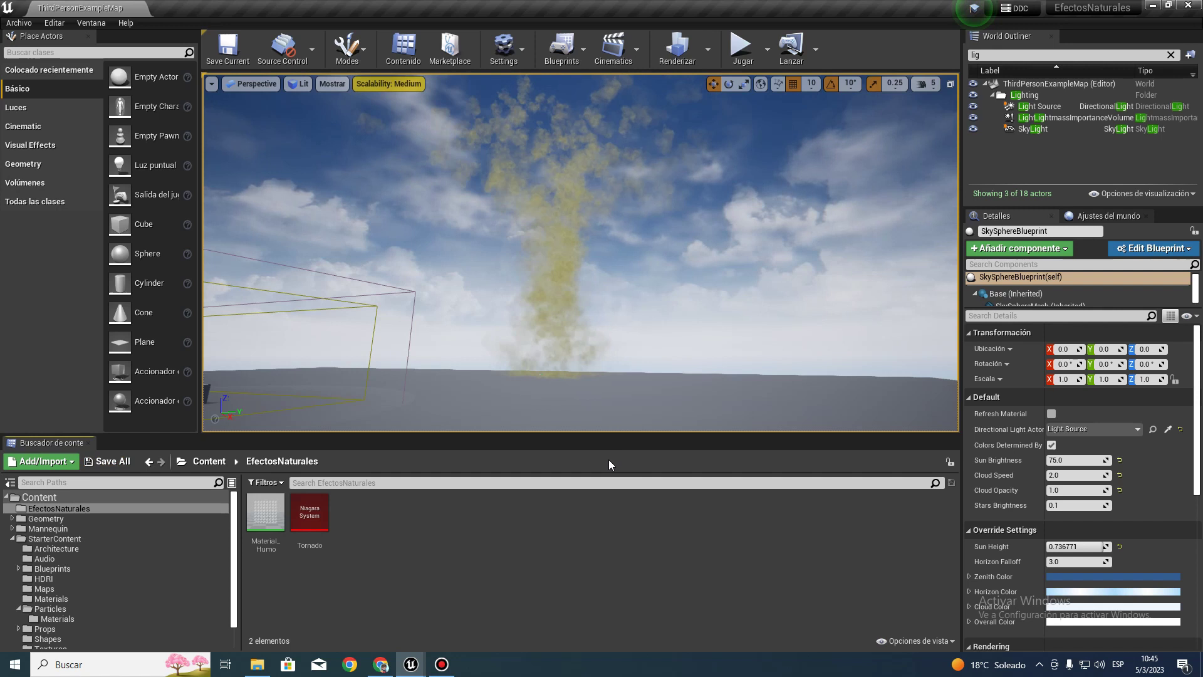
pyautogui.moveTo(591, 340)
pyautogui.mouseDown()
pyautogui.moveTo(441, 335)
pyautogui.moveTo(595, 339)
pyautogui.moveTo(704, 252)
pyautogui.moveTo(740, 289)
pyautogui.mouseUp()
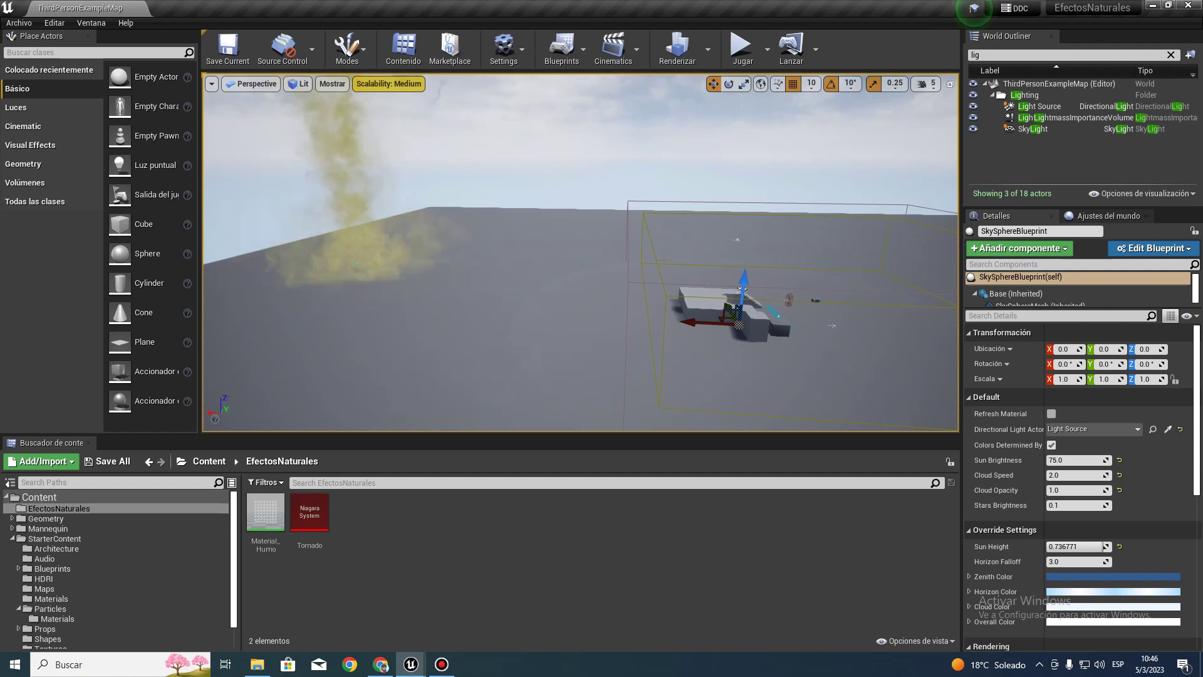
pyautogui.moveTo(740, 290)
pyautogui.mouseDown()
pyautogui.moveTo(665, 270)
pyautogui.moveTo(714, 276)
pyautogui.moveTo(690, 270)
pyautogui.mouseUp()
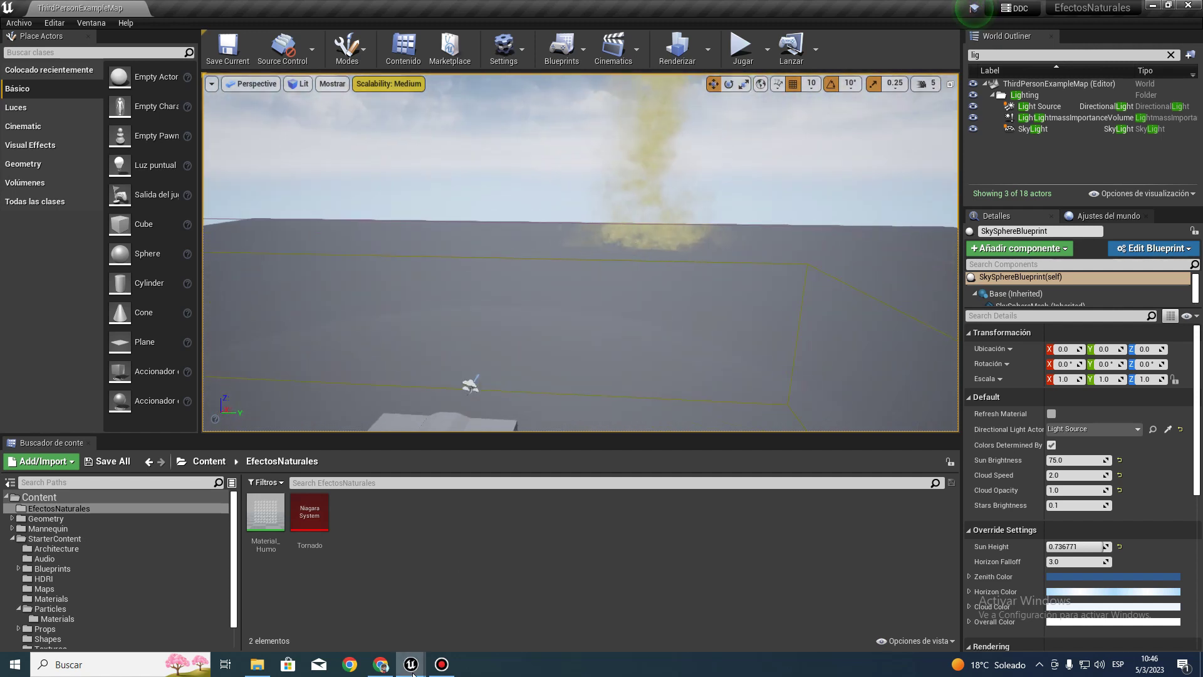
pyautogui.moveTo(410, 663)
pyautogui.click(474, 588)
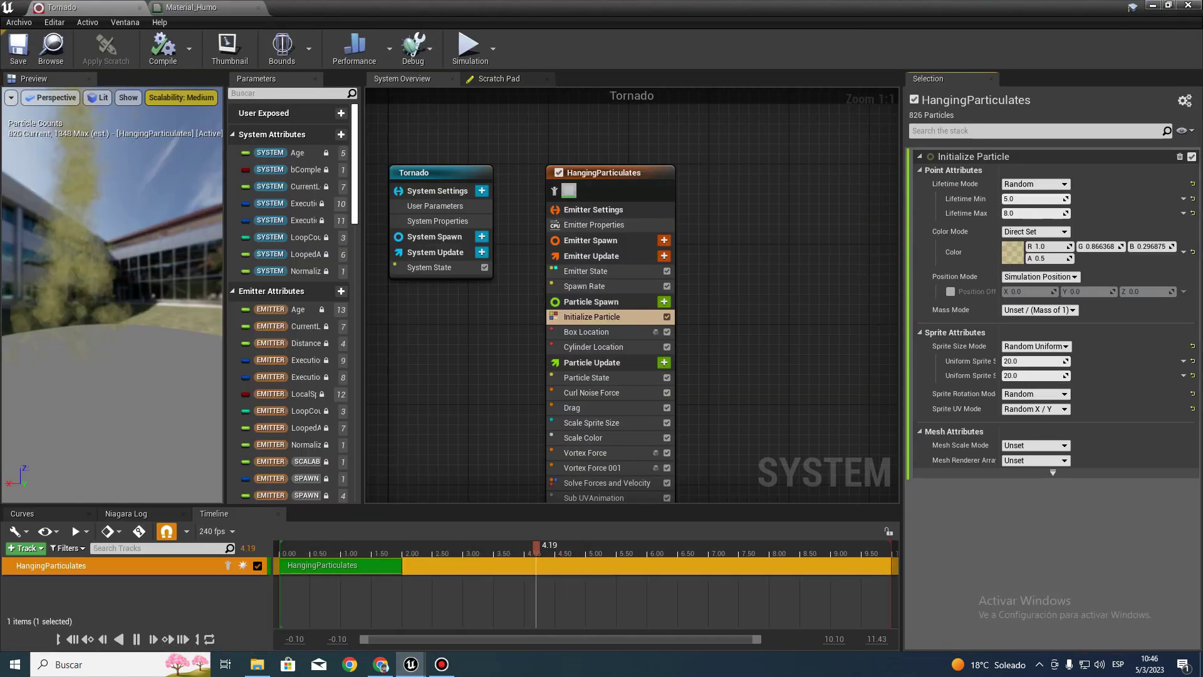
pyautogui.click(1188, 5)
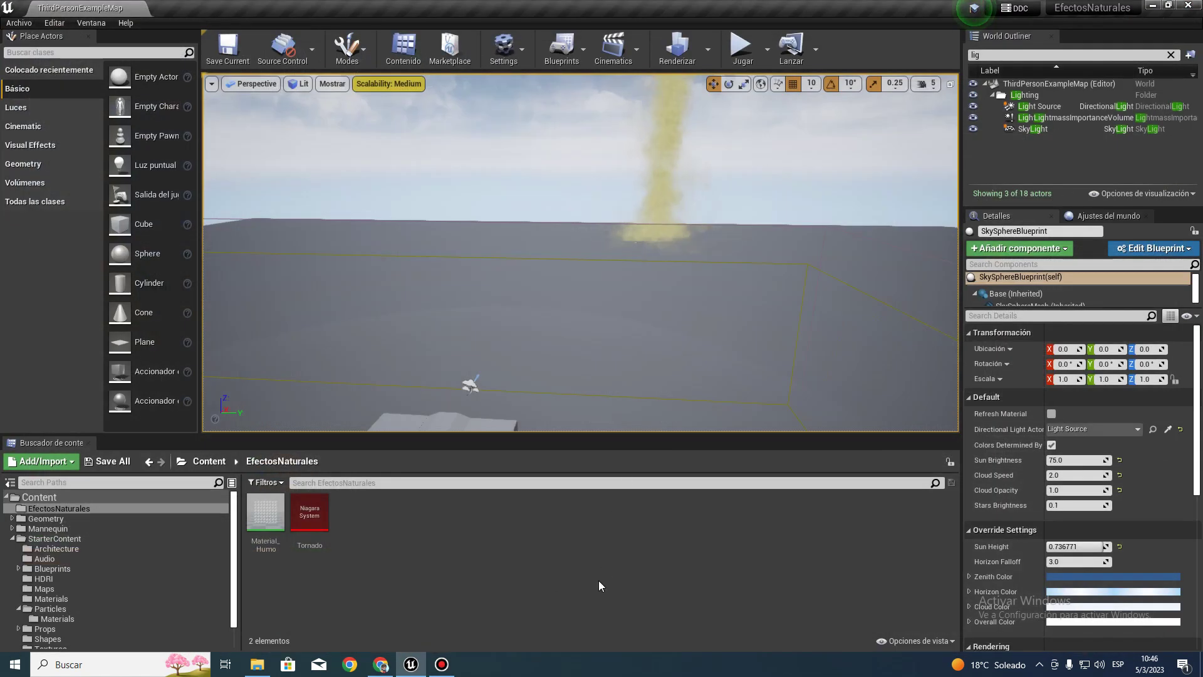